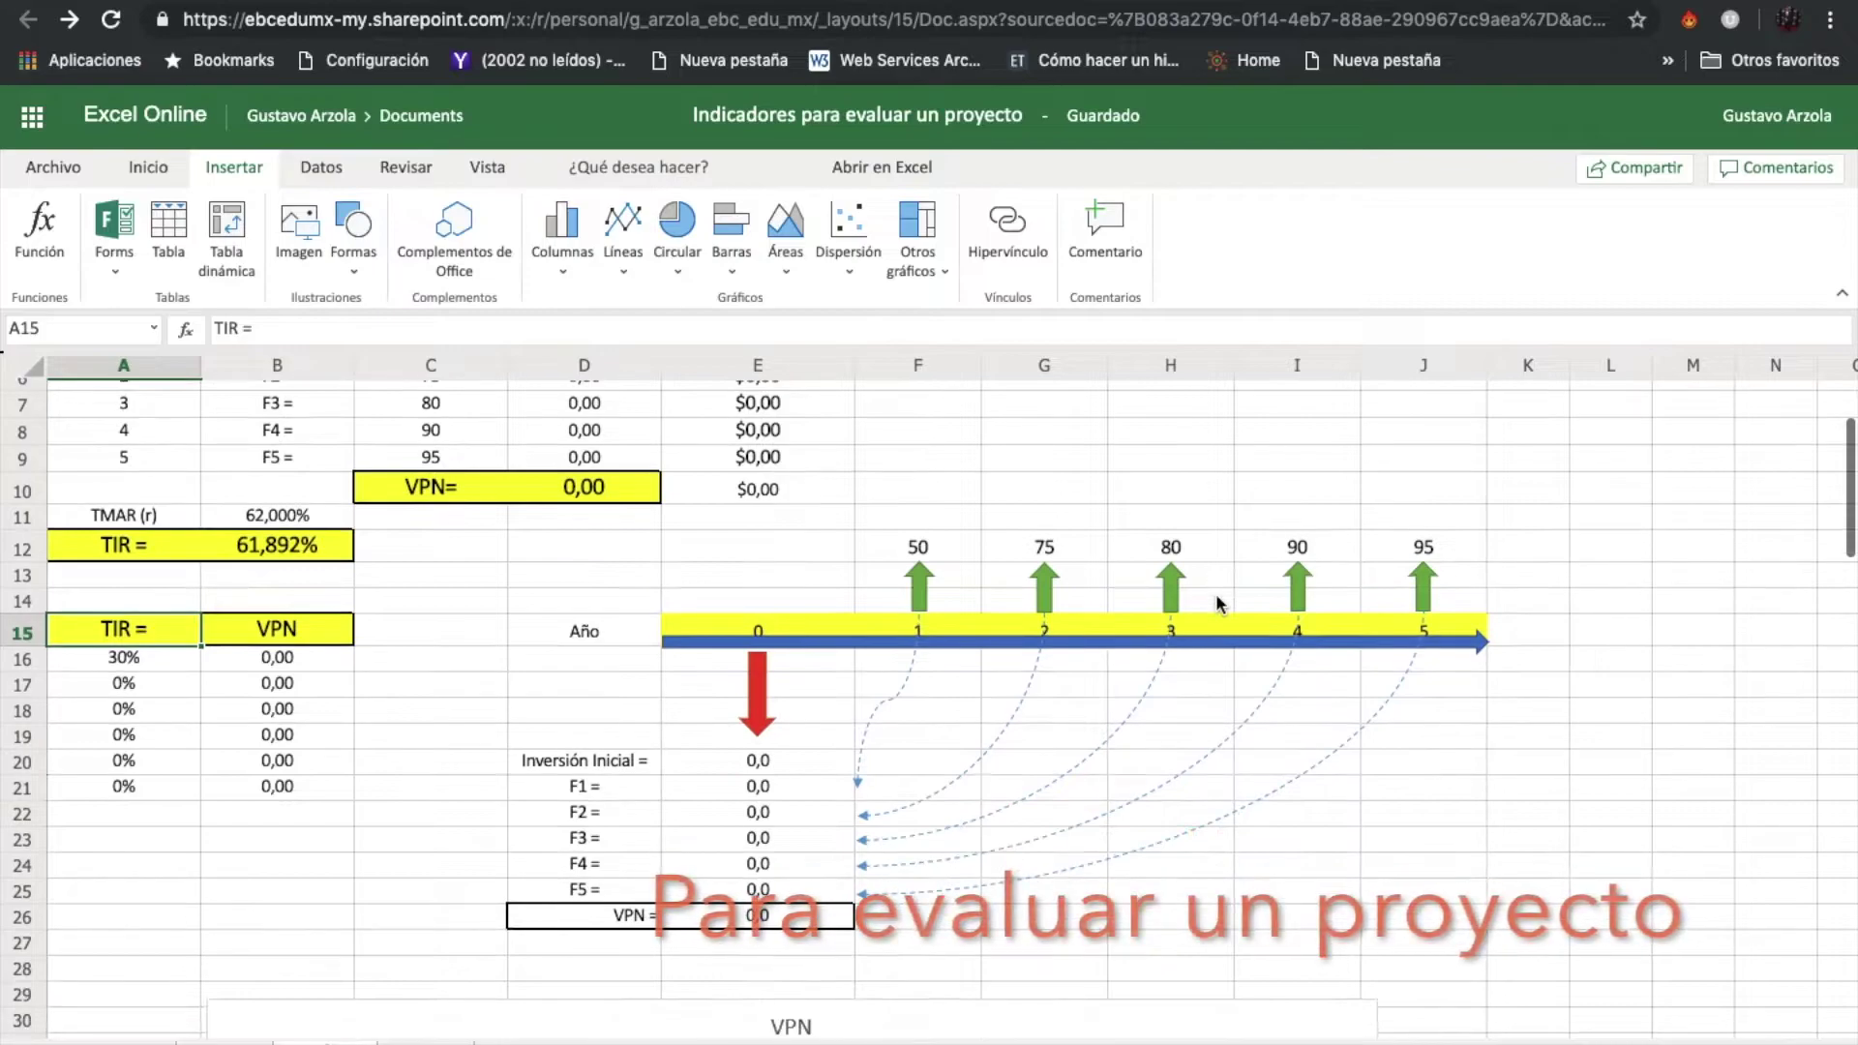
scroll(1215, 595, down, 1)
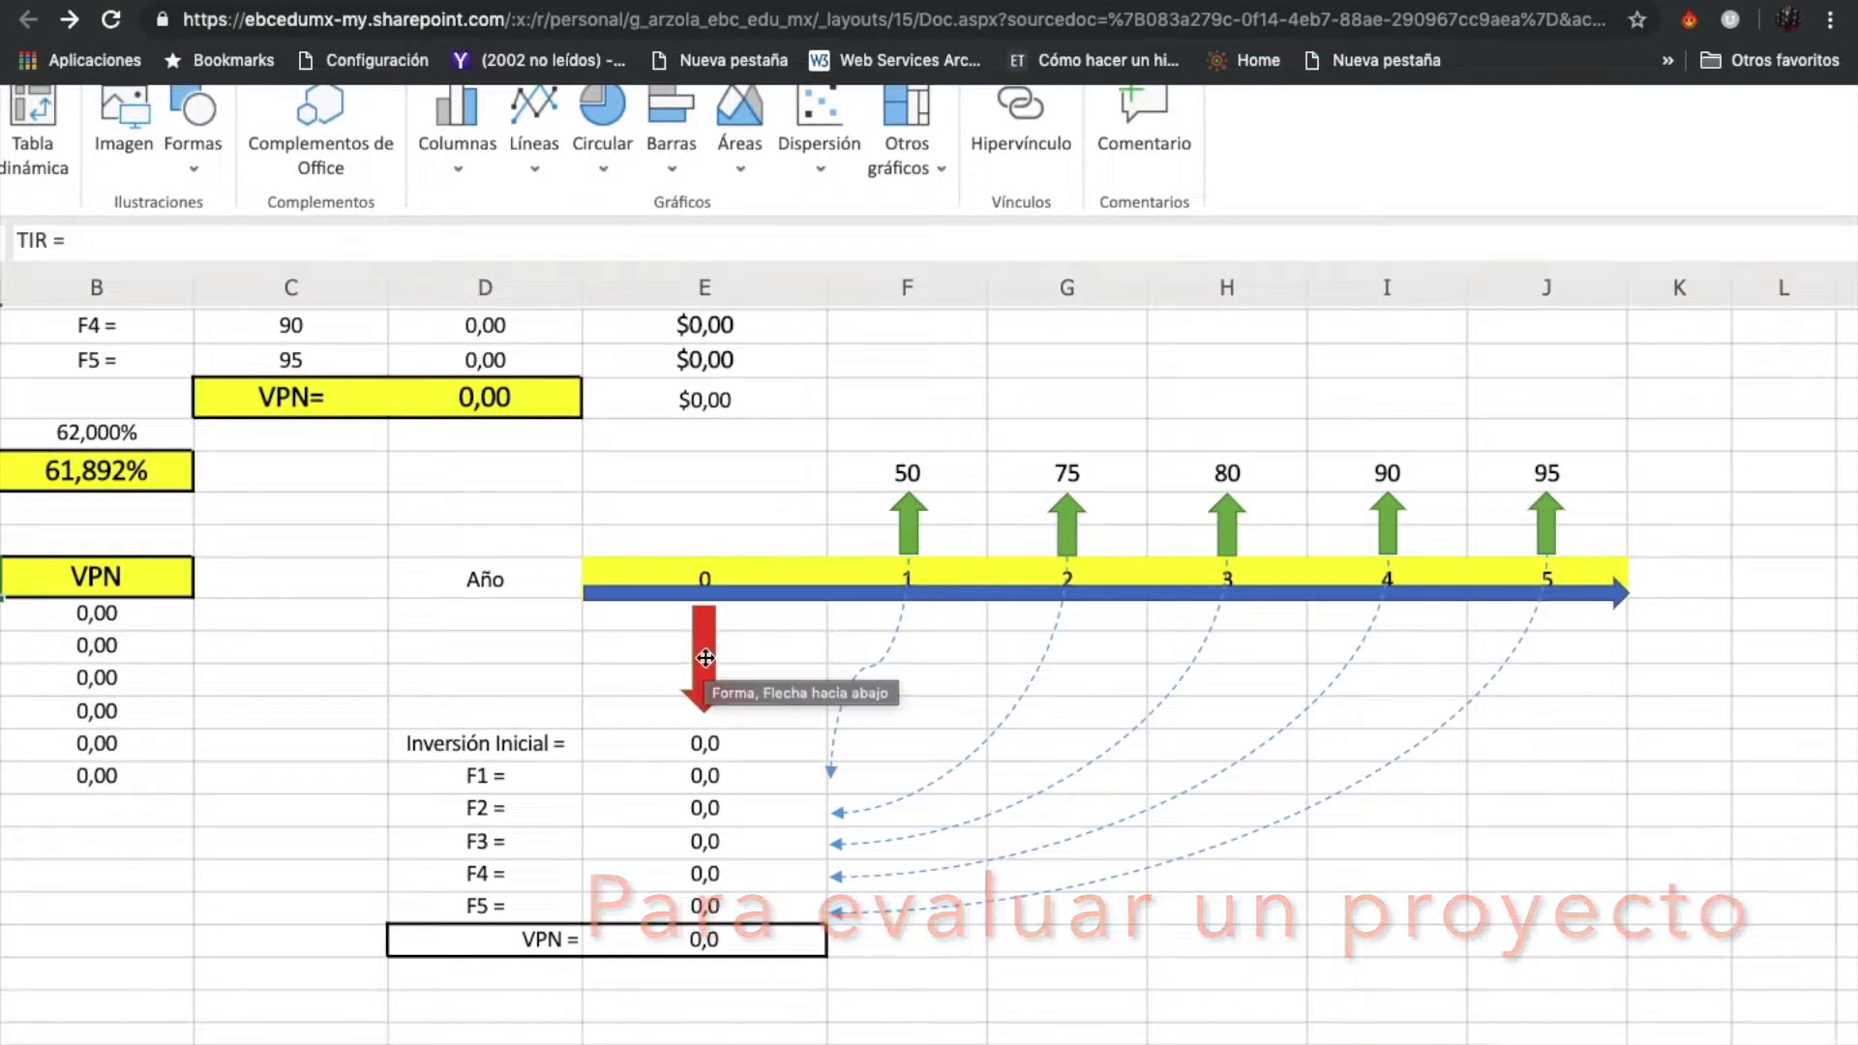
scroll(705, 658, up, 2)
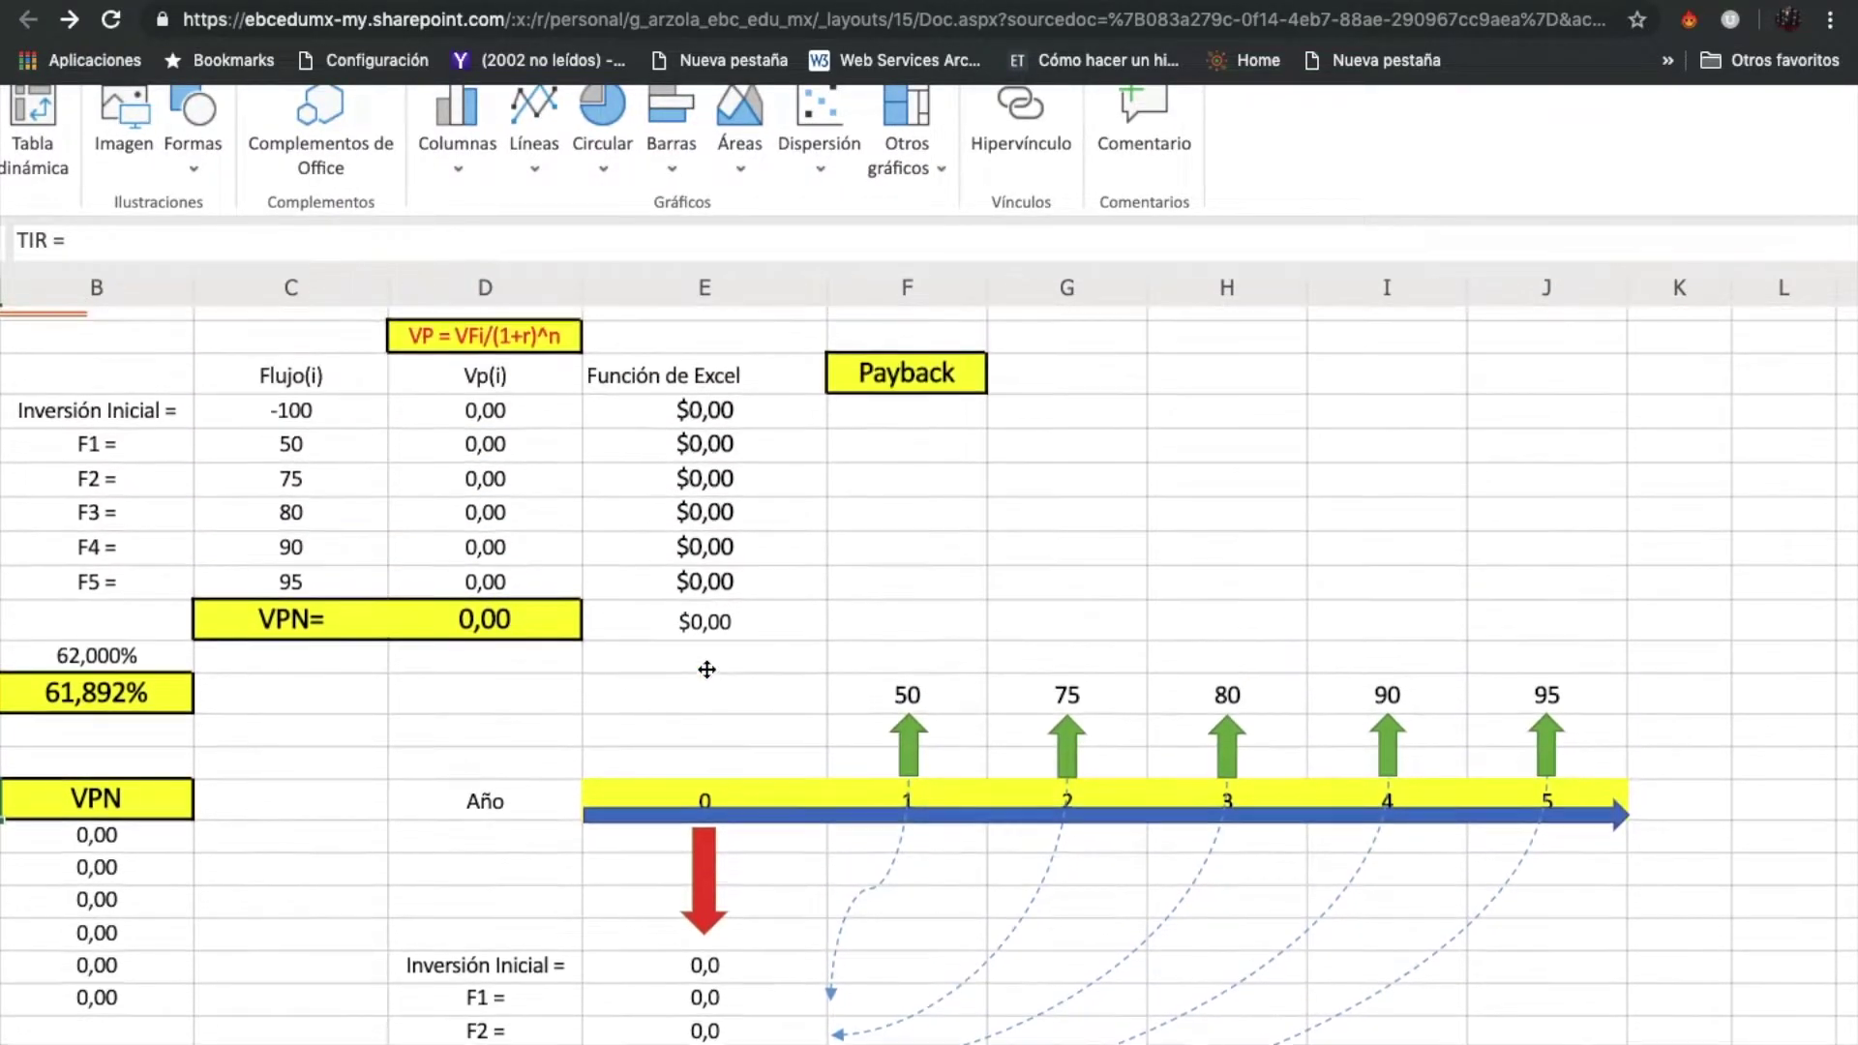
scroll(708, 636, down, 2)
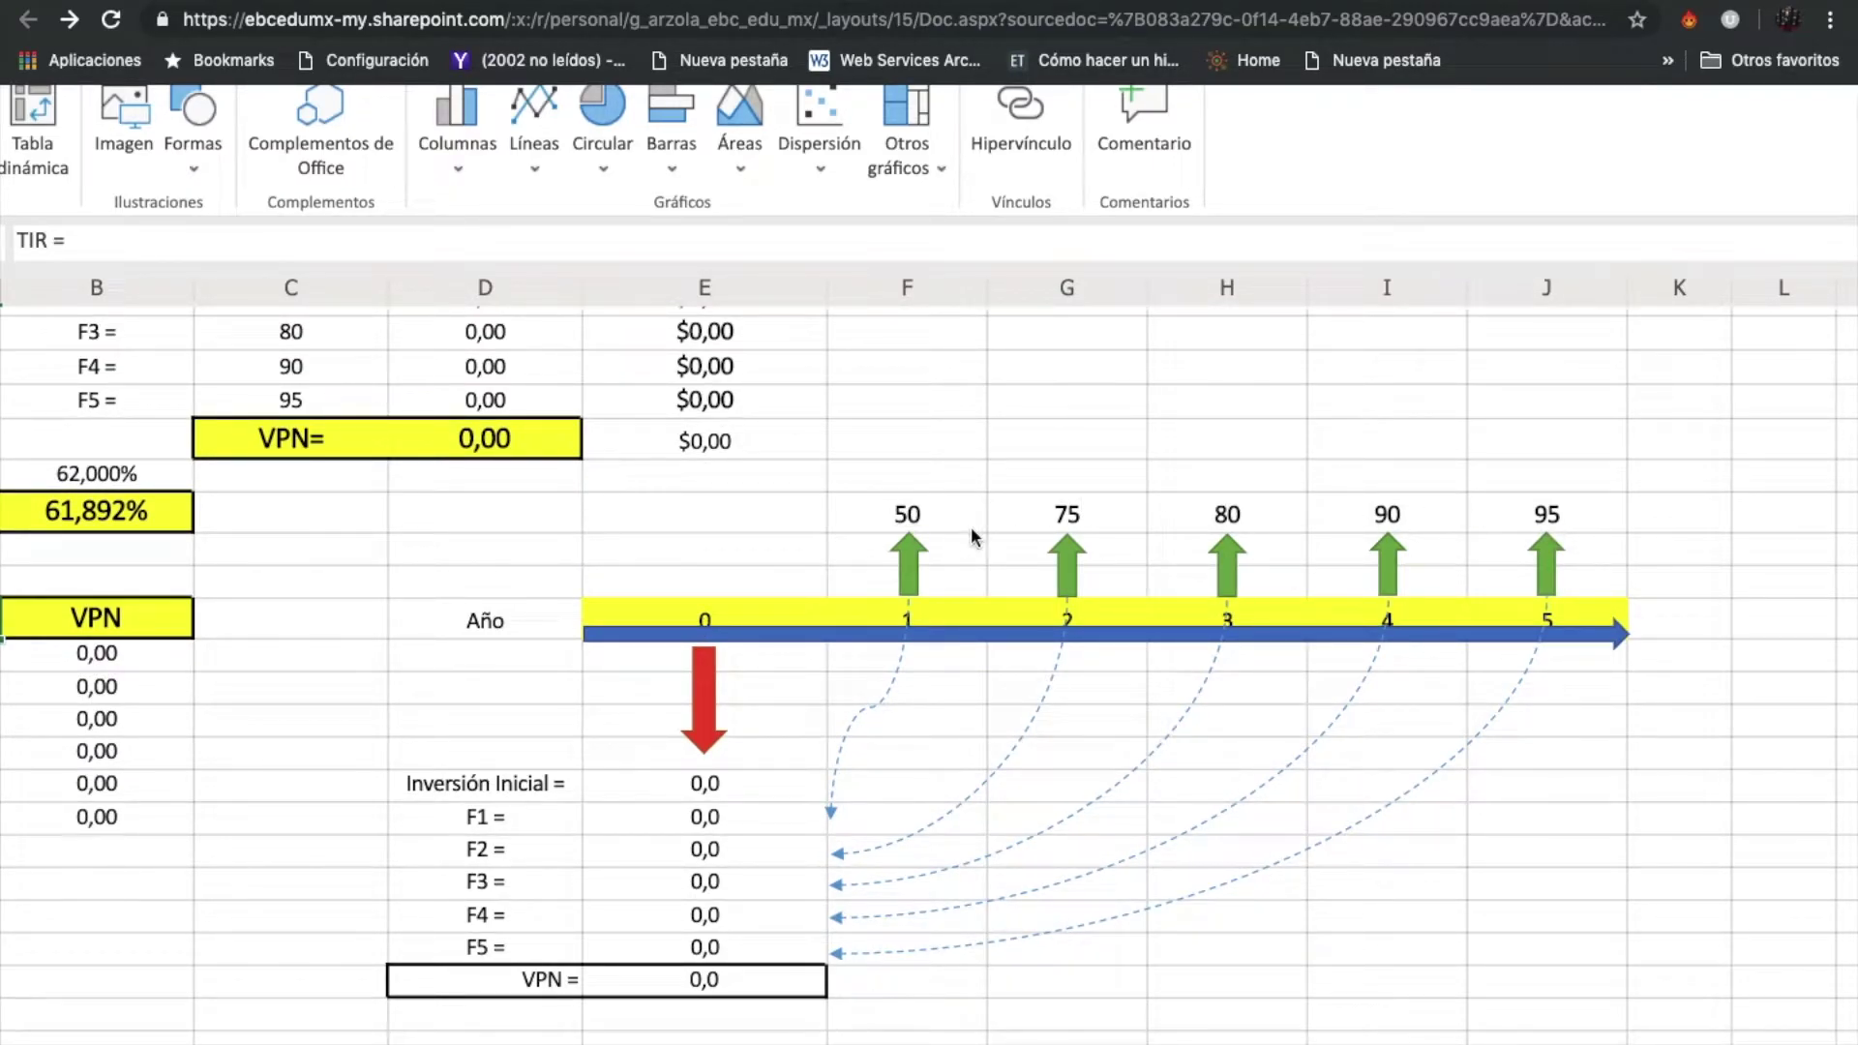
scroll(1274, 528, up, 1)
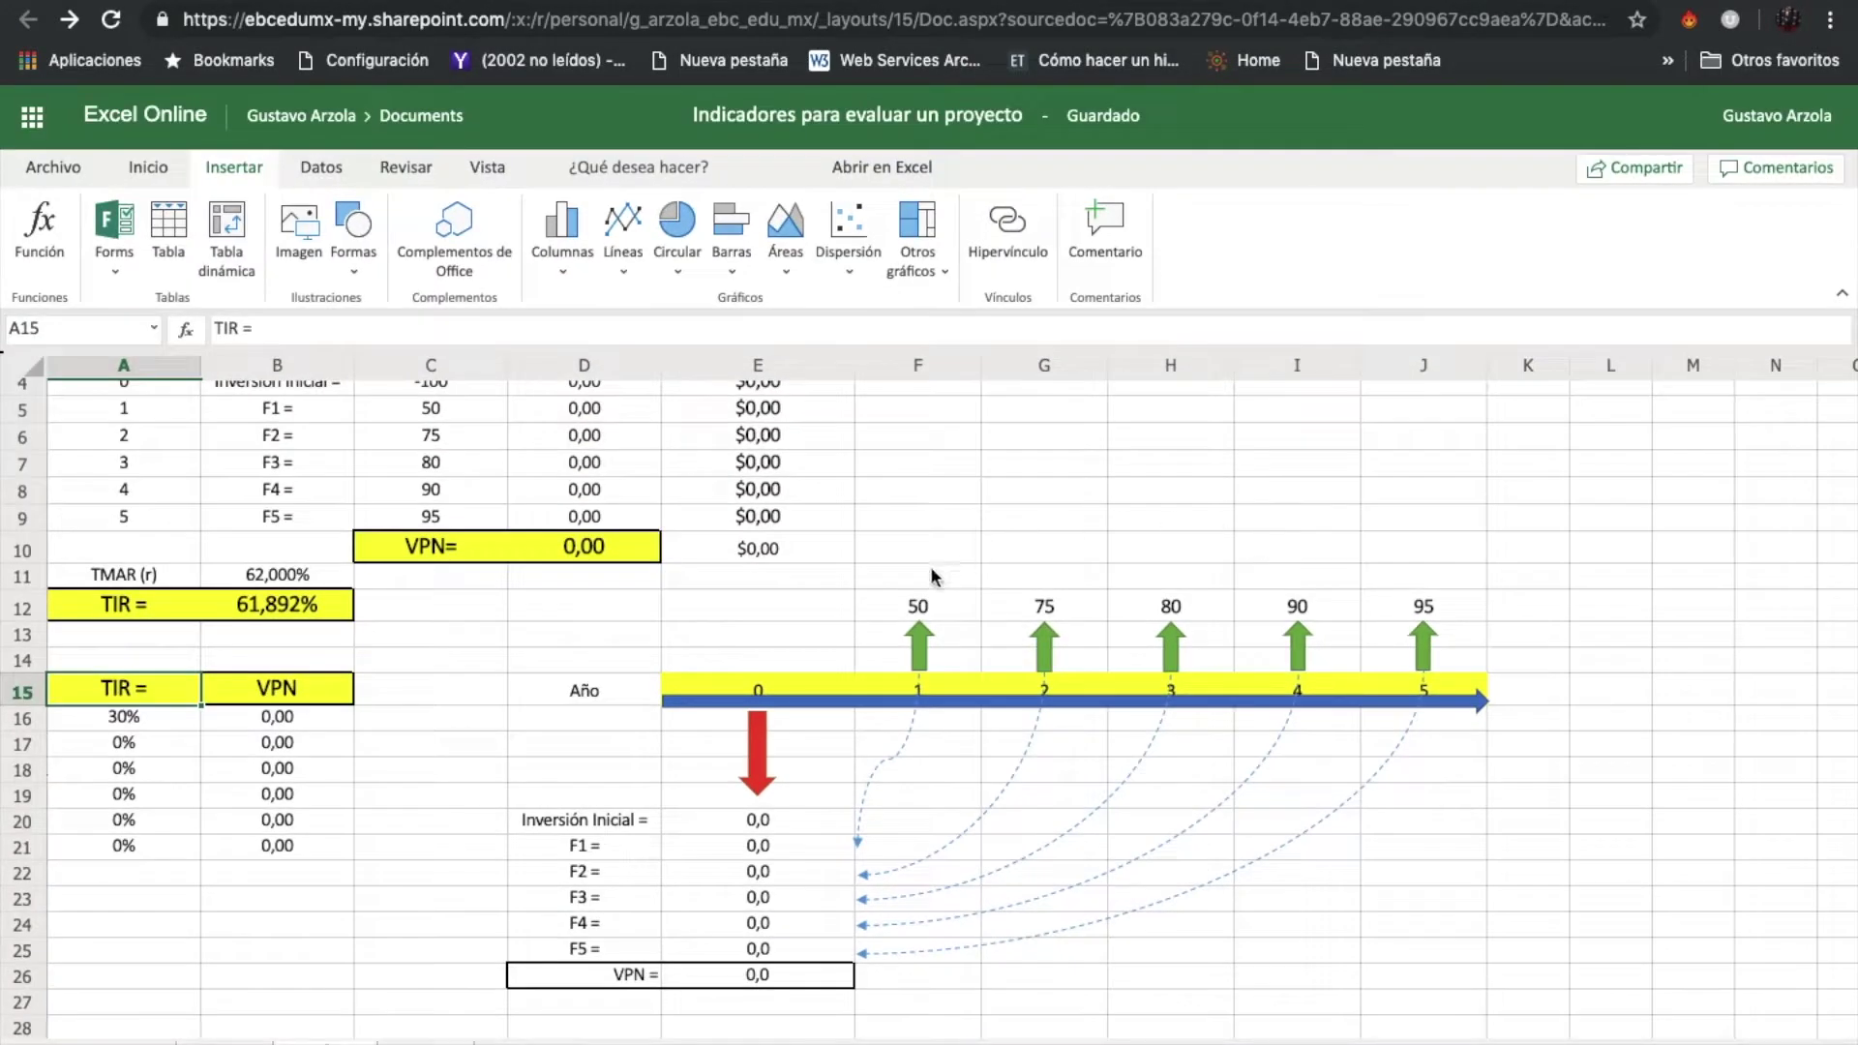
Step: Clear the TIR formula in B12 and set the TMAR rate in B11 to 30%
scroll(910, 576, up, 3)
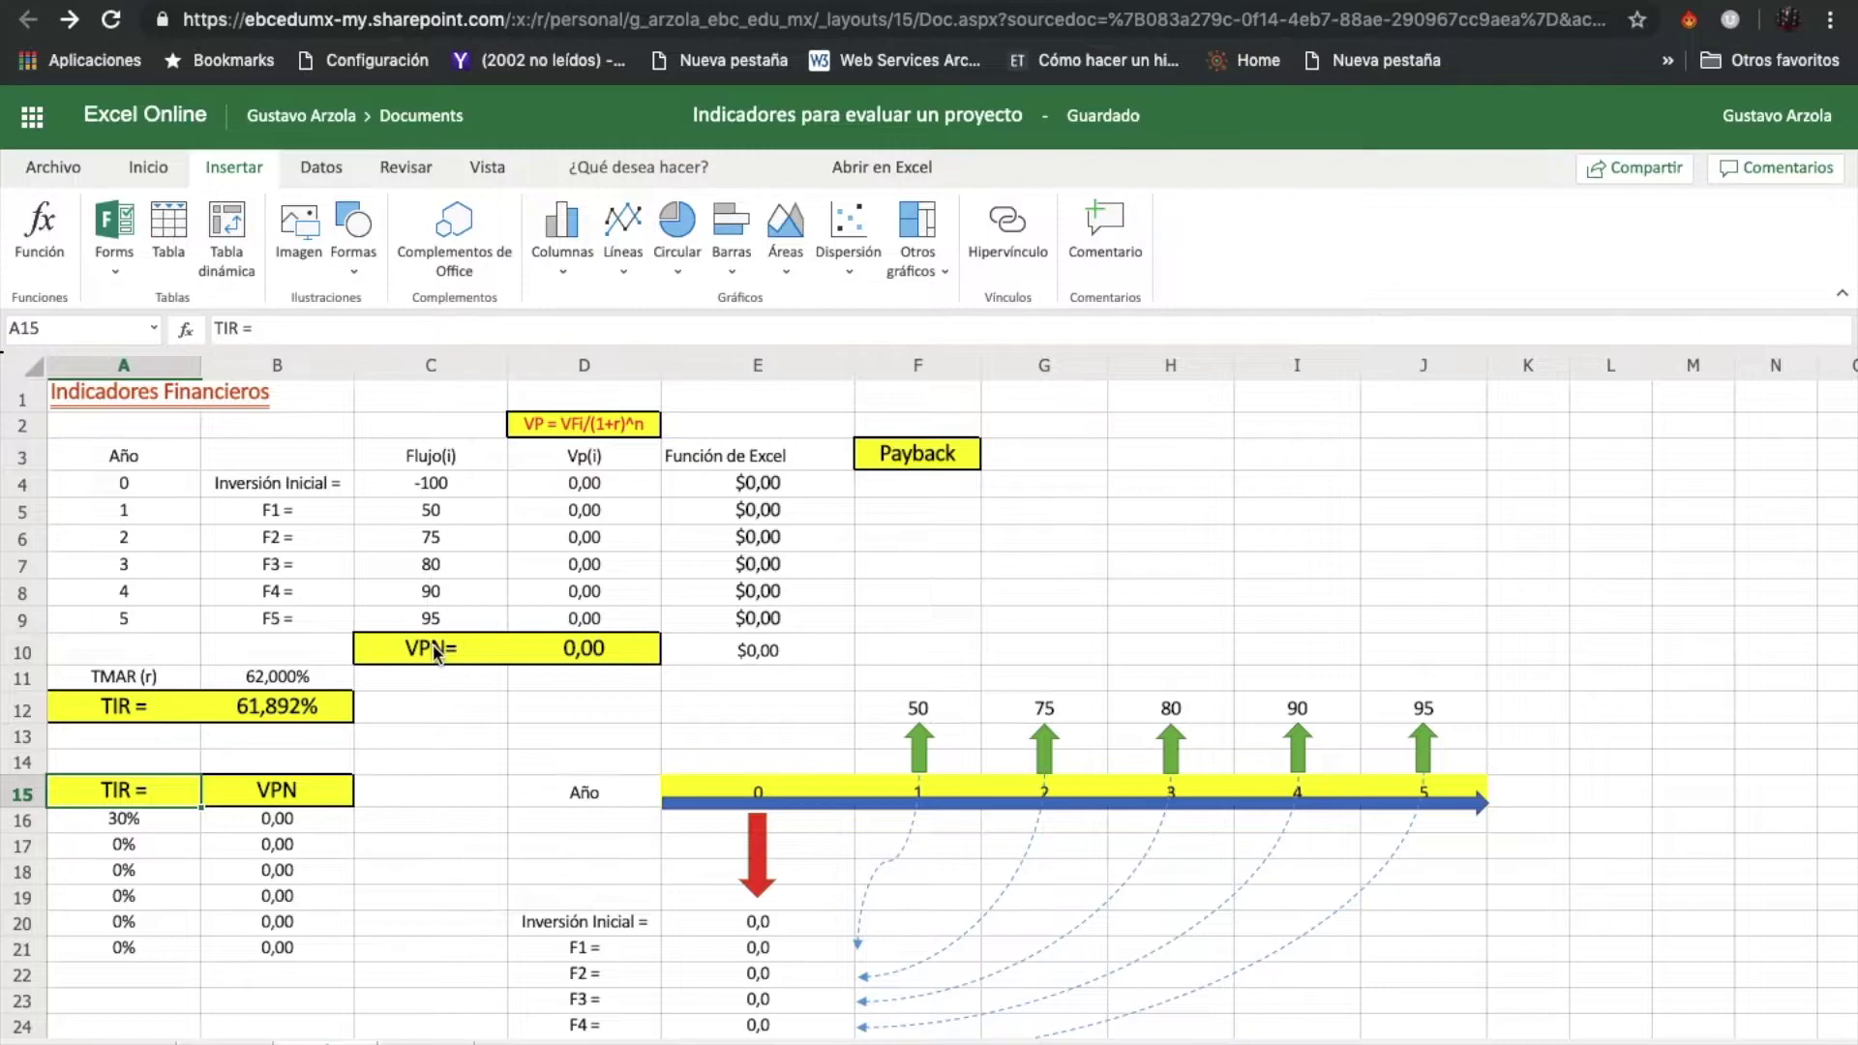
click(317, 707)
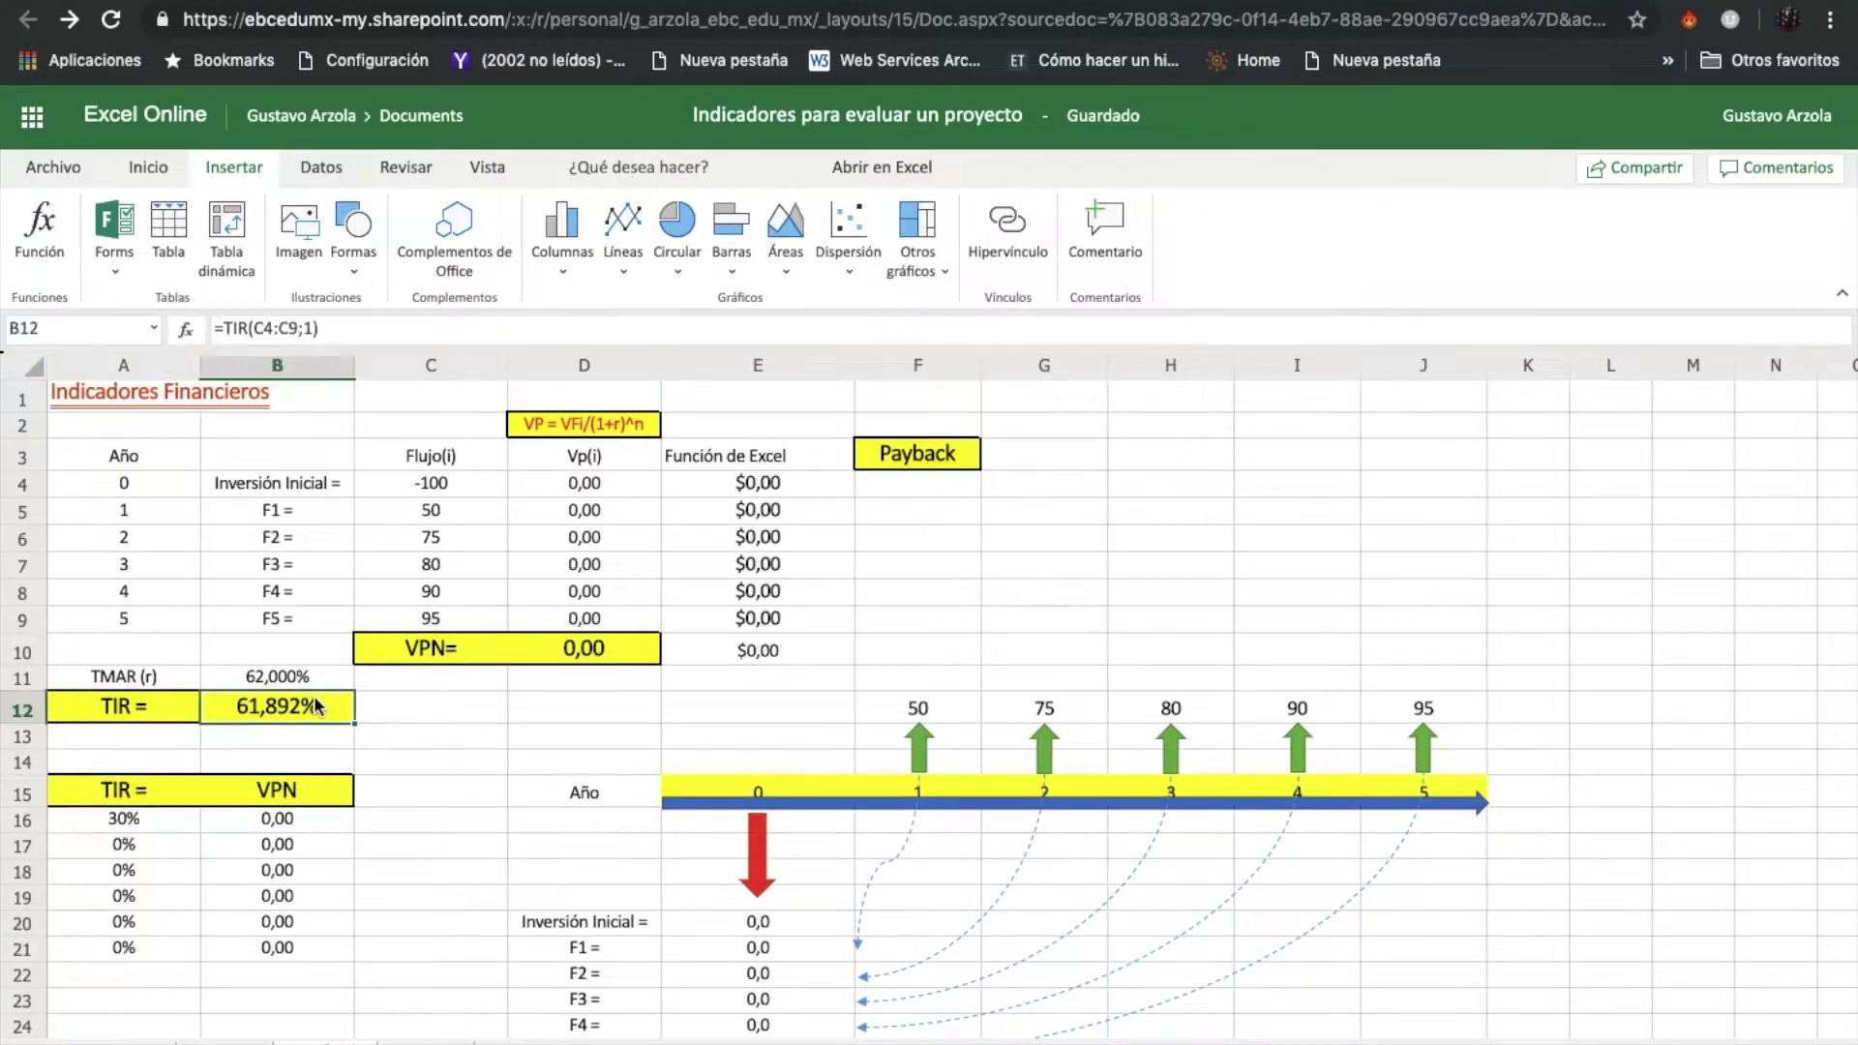
key(BackSpace)
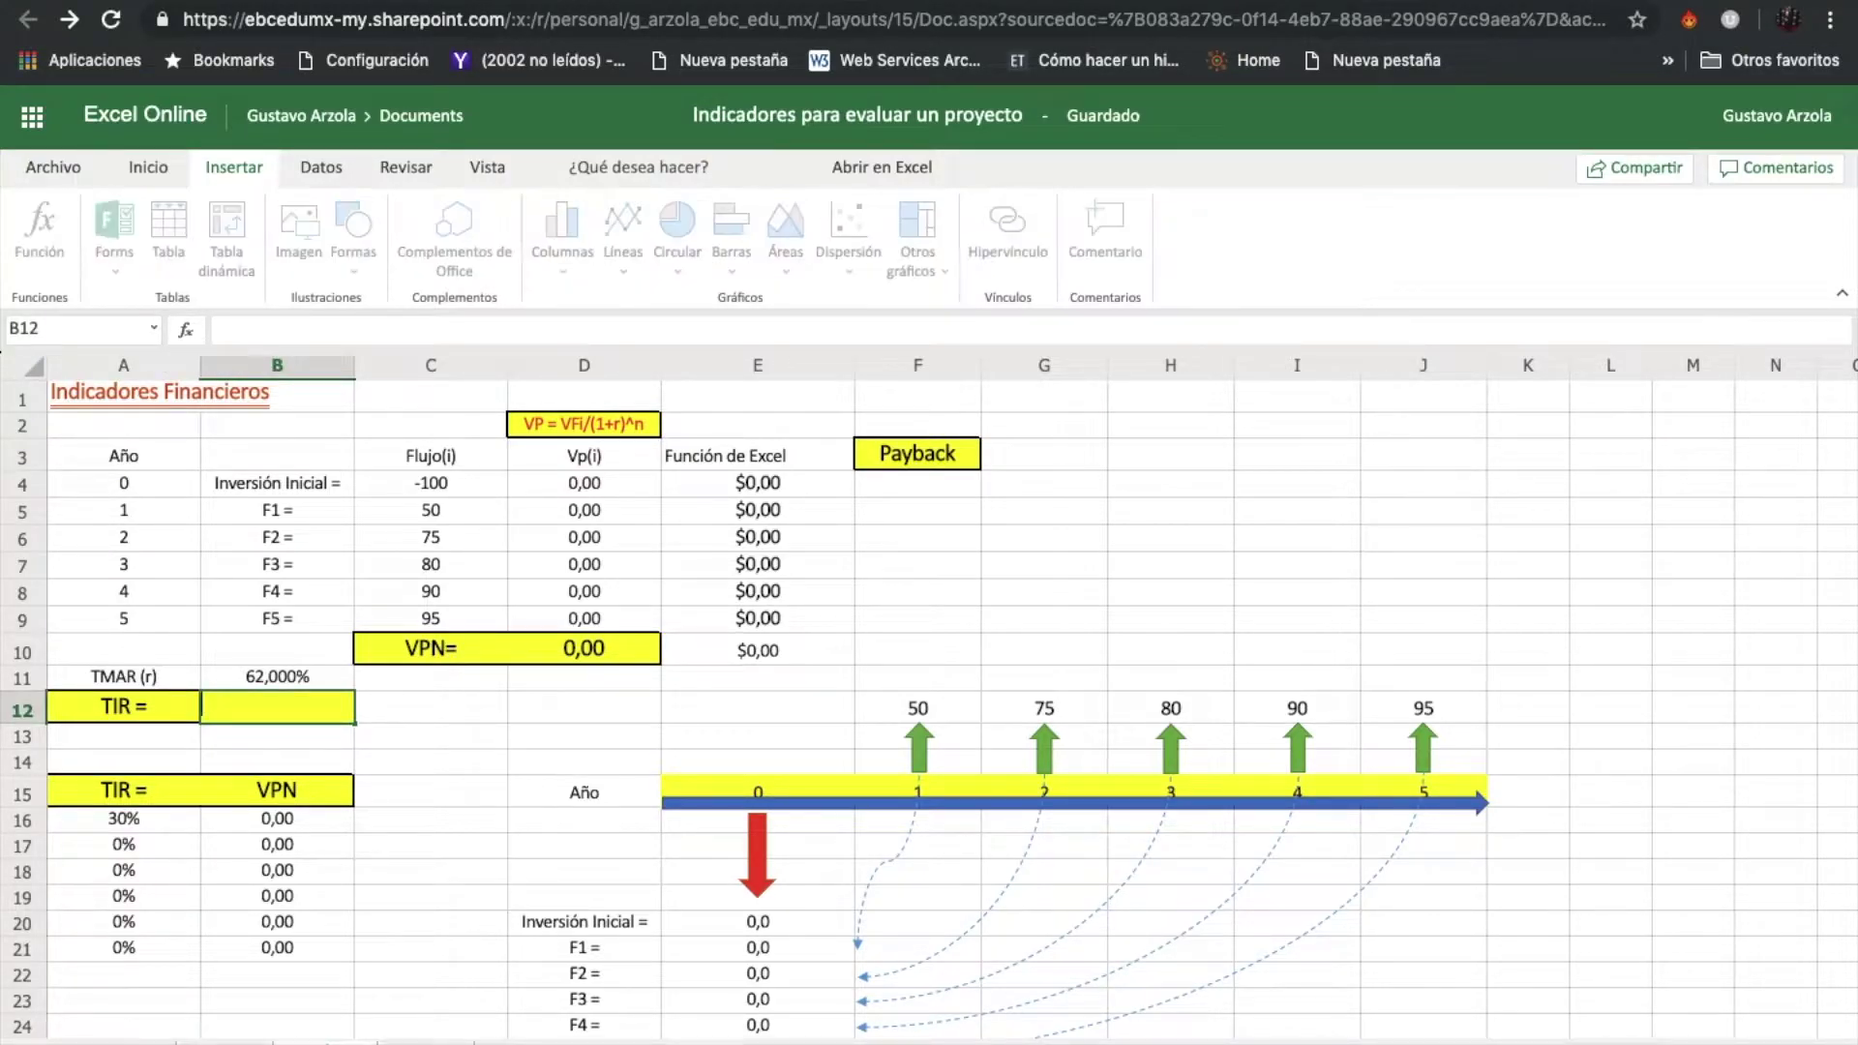
click(276, 677)
key(Return)
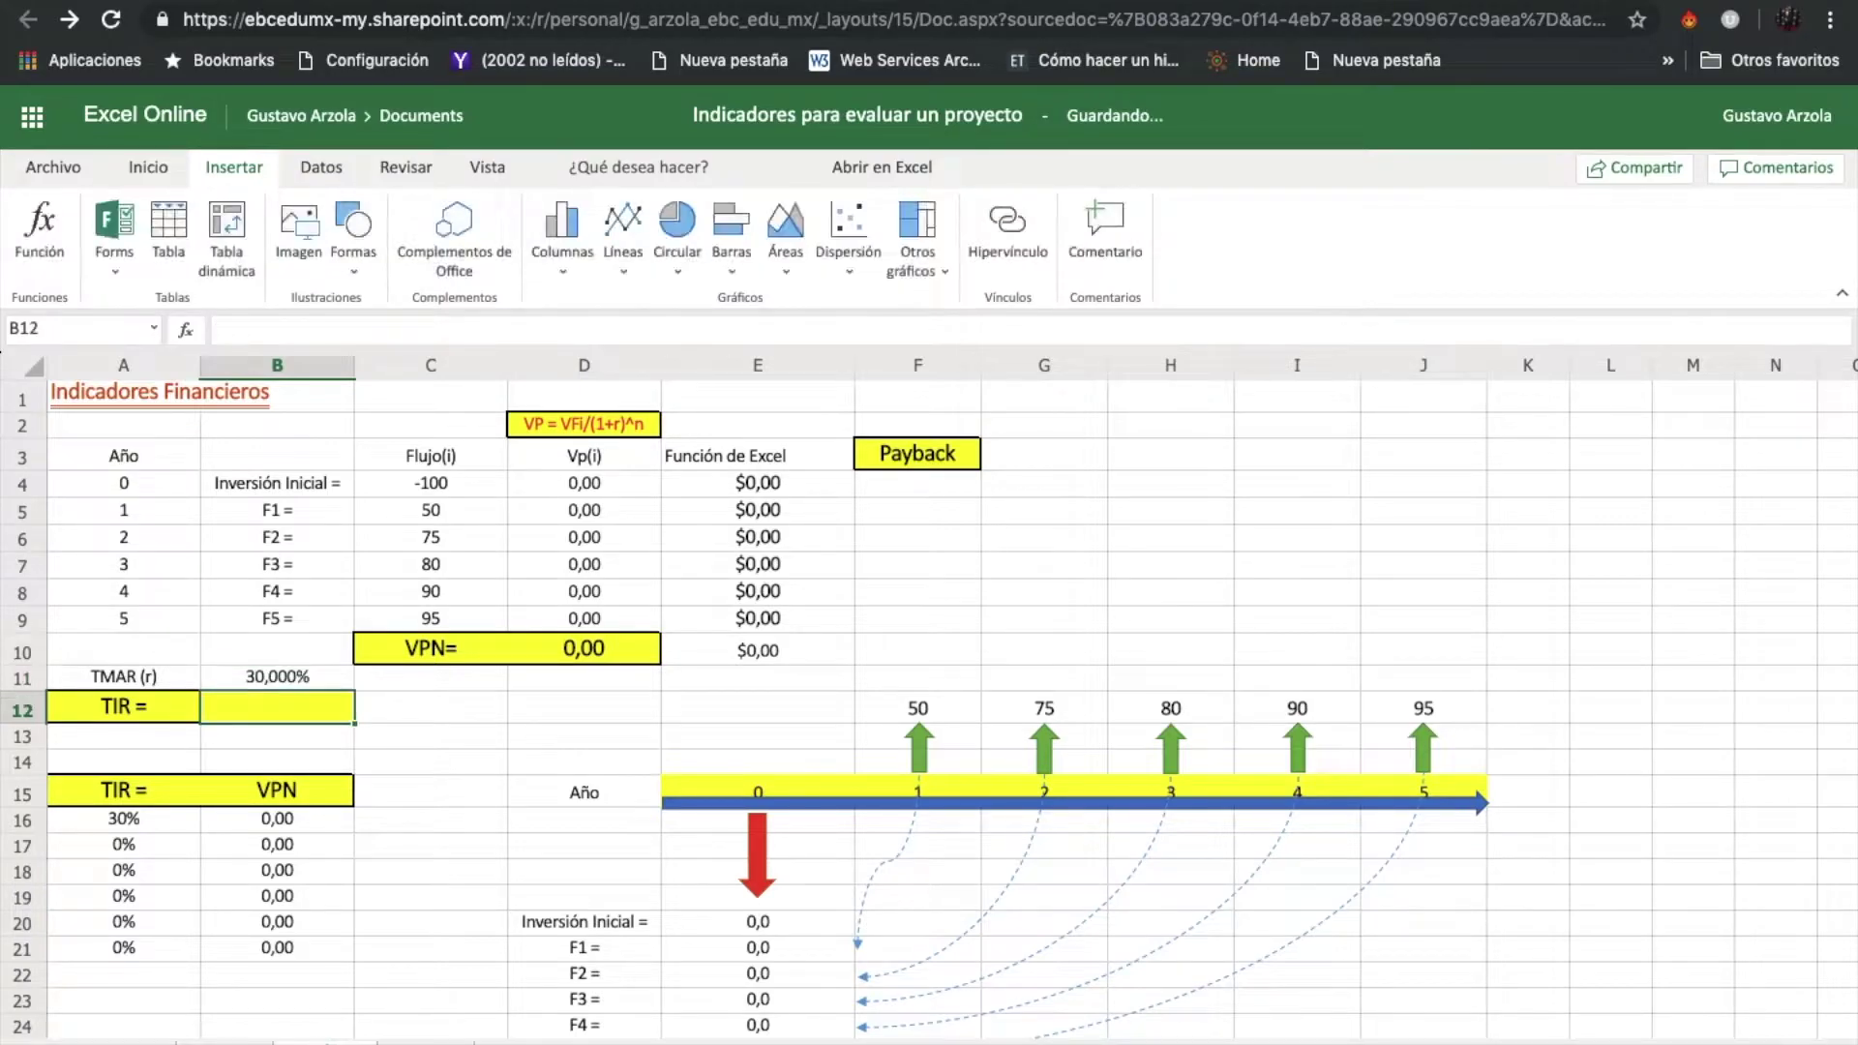
Step: Enter the present value formula =C4/(1+B11)^A4 in D4 for the initial investment
click(913, 459)
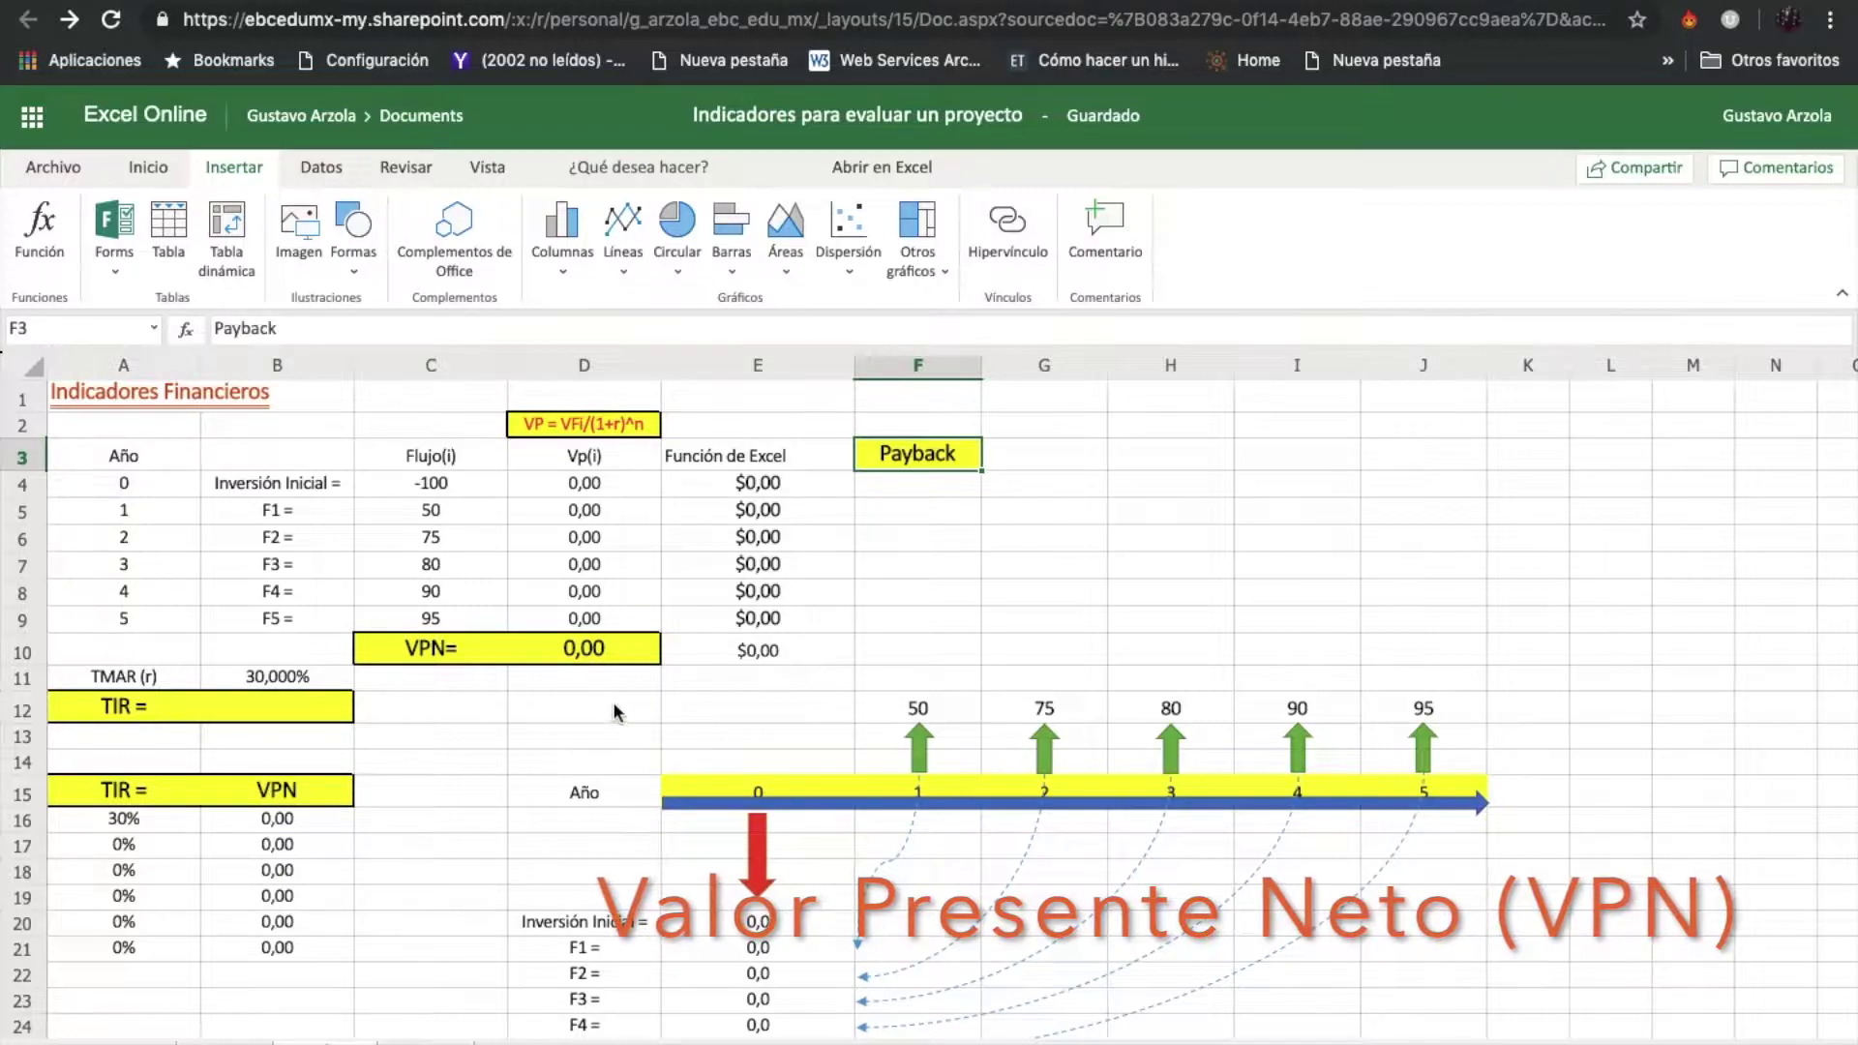
click(593, 486)
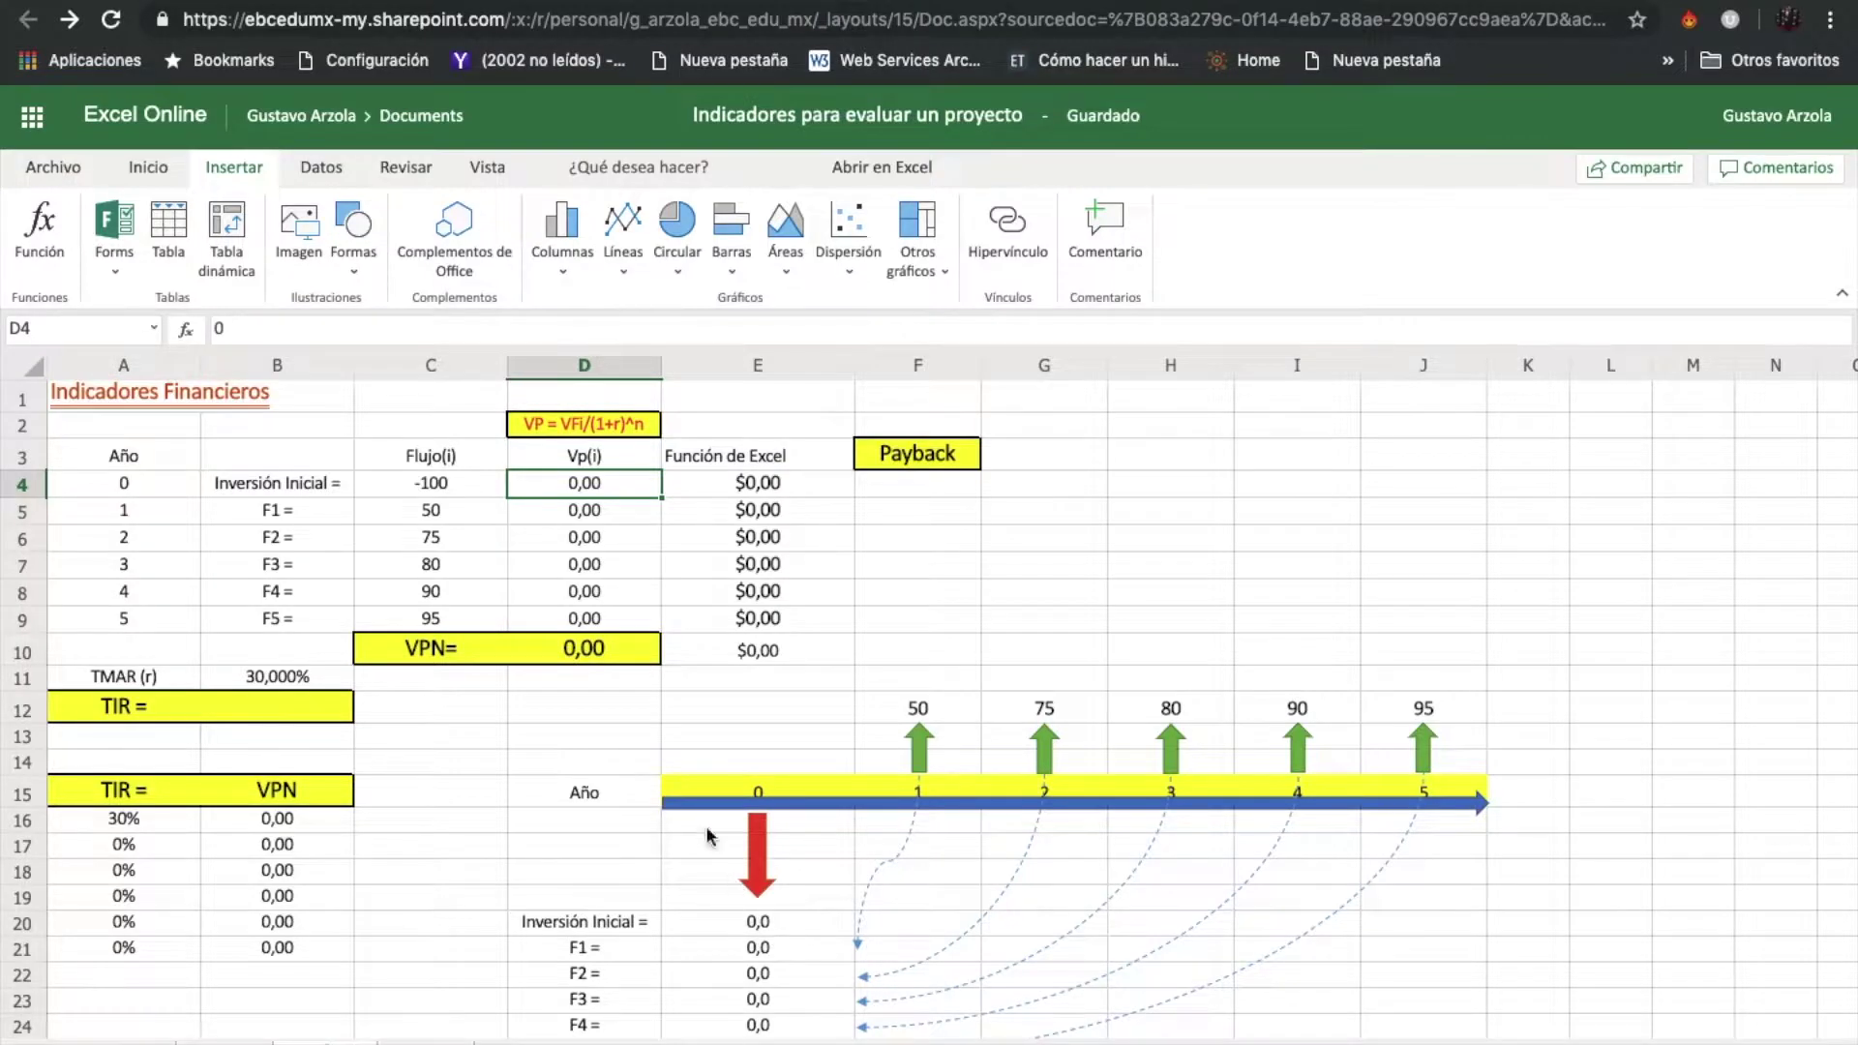
text(=)
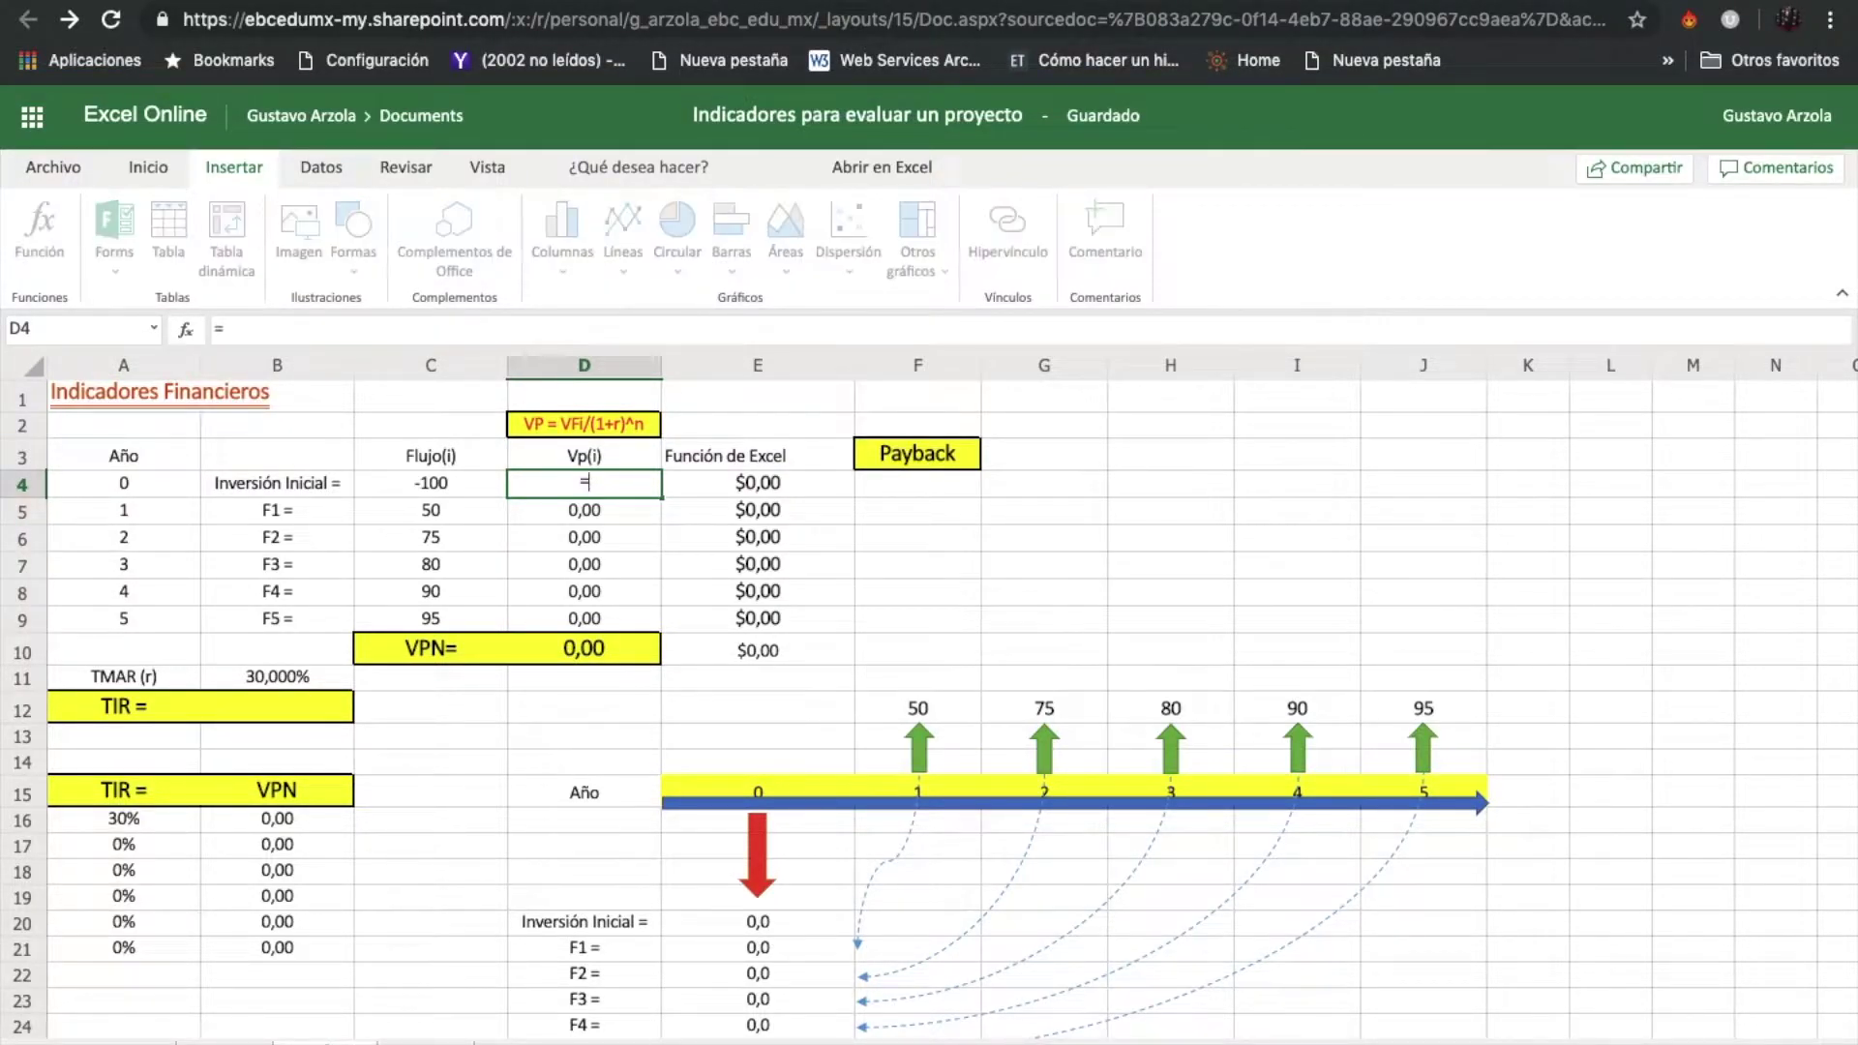
click(429, 484)
text(/)
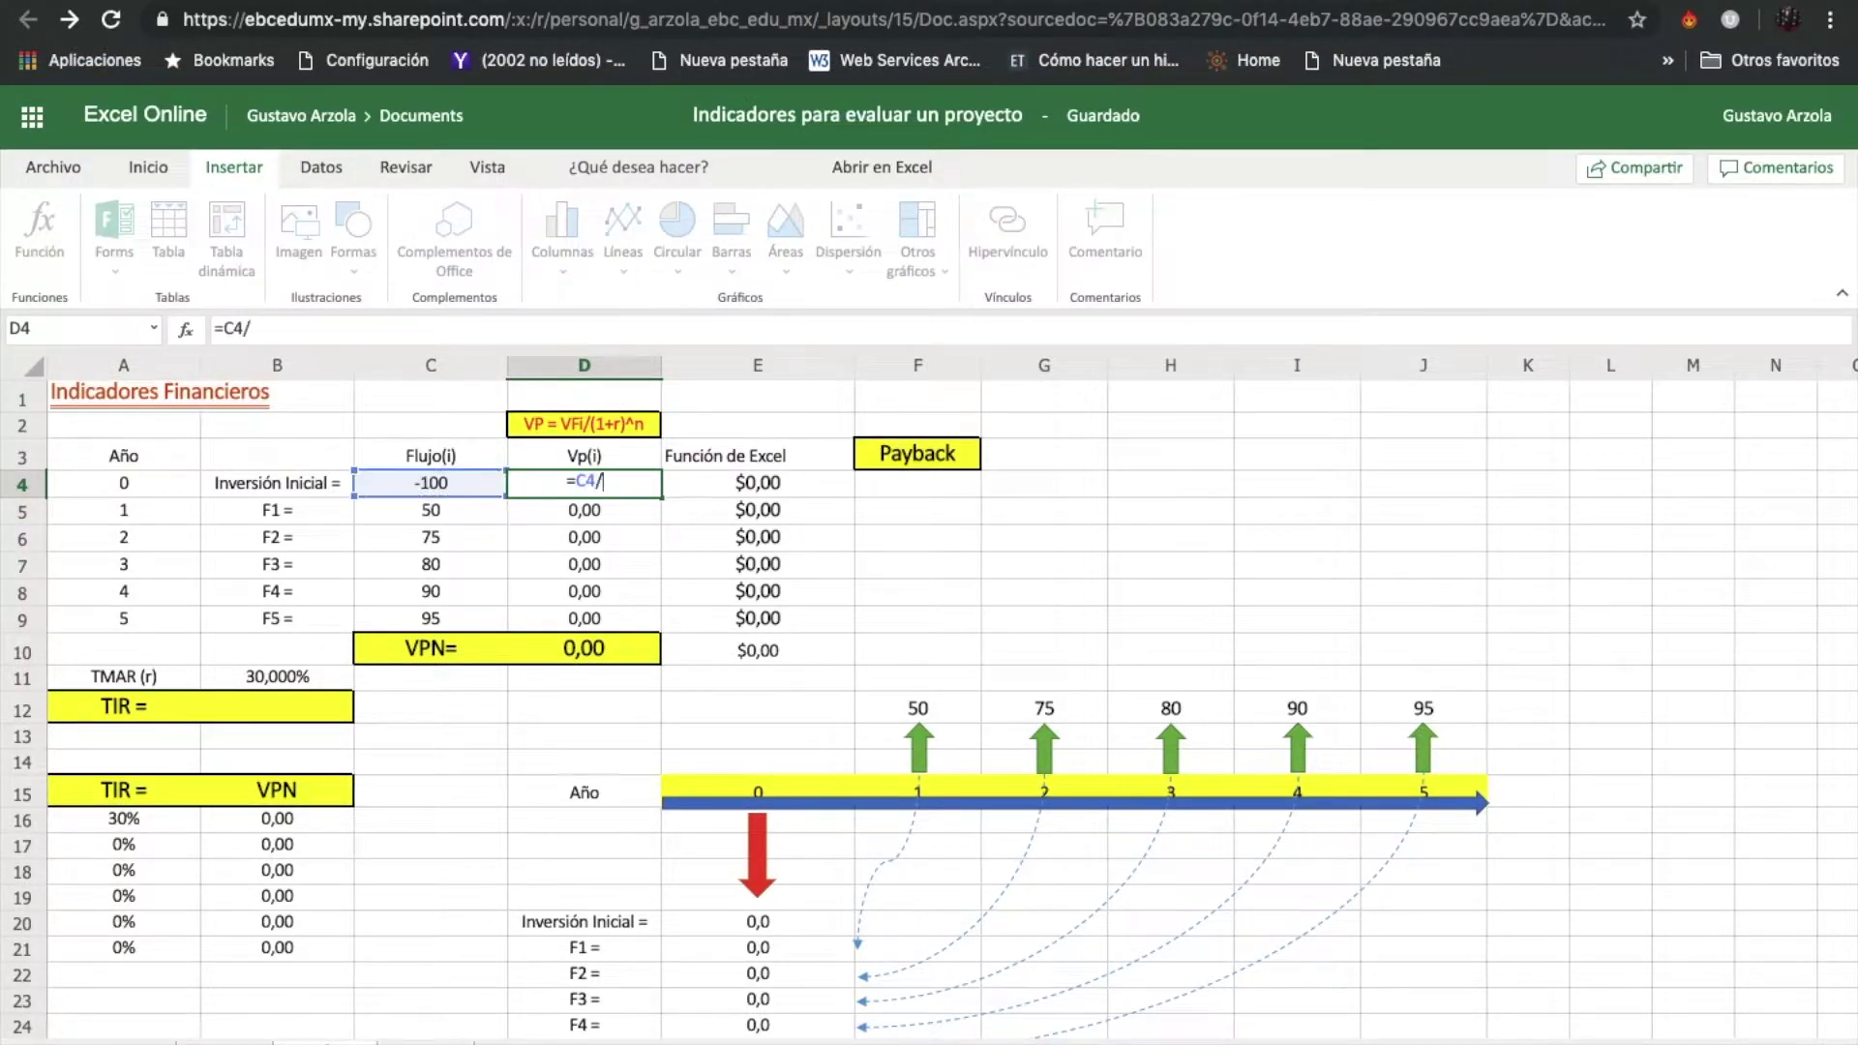
text((1+)
click(266, 680)
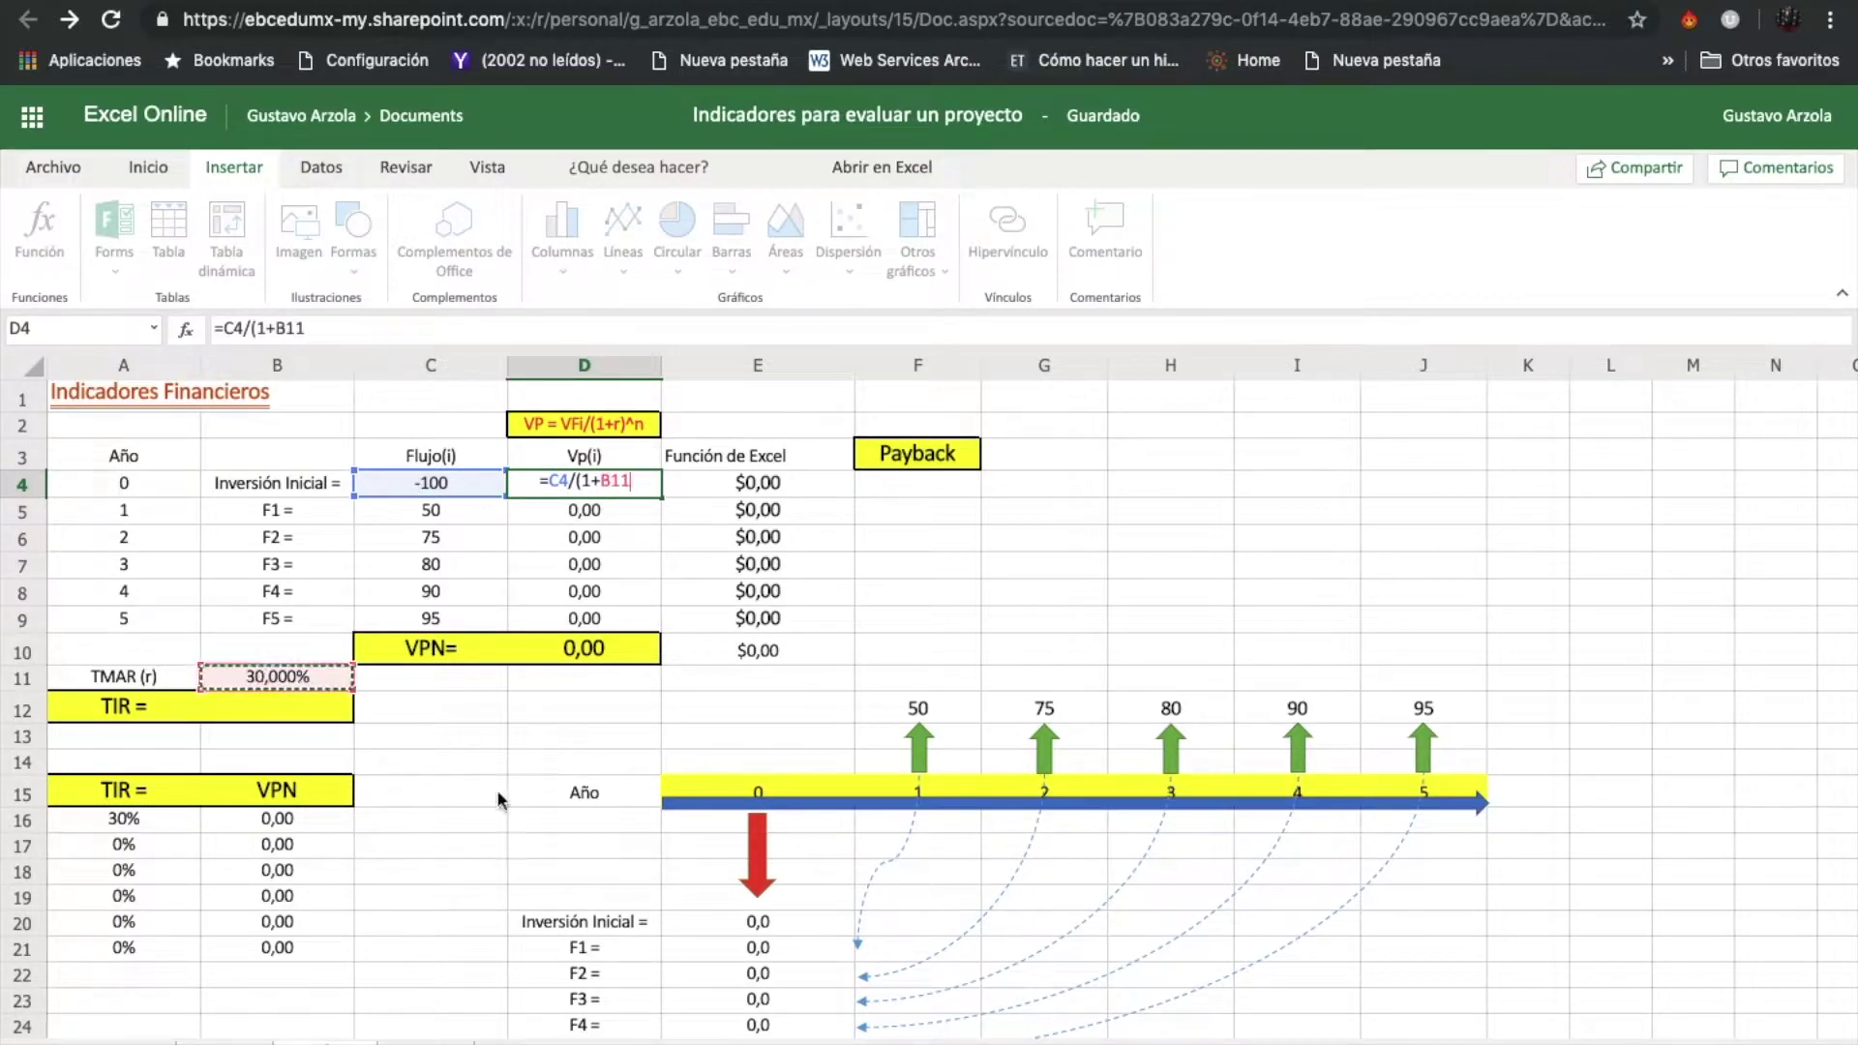
text())
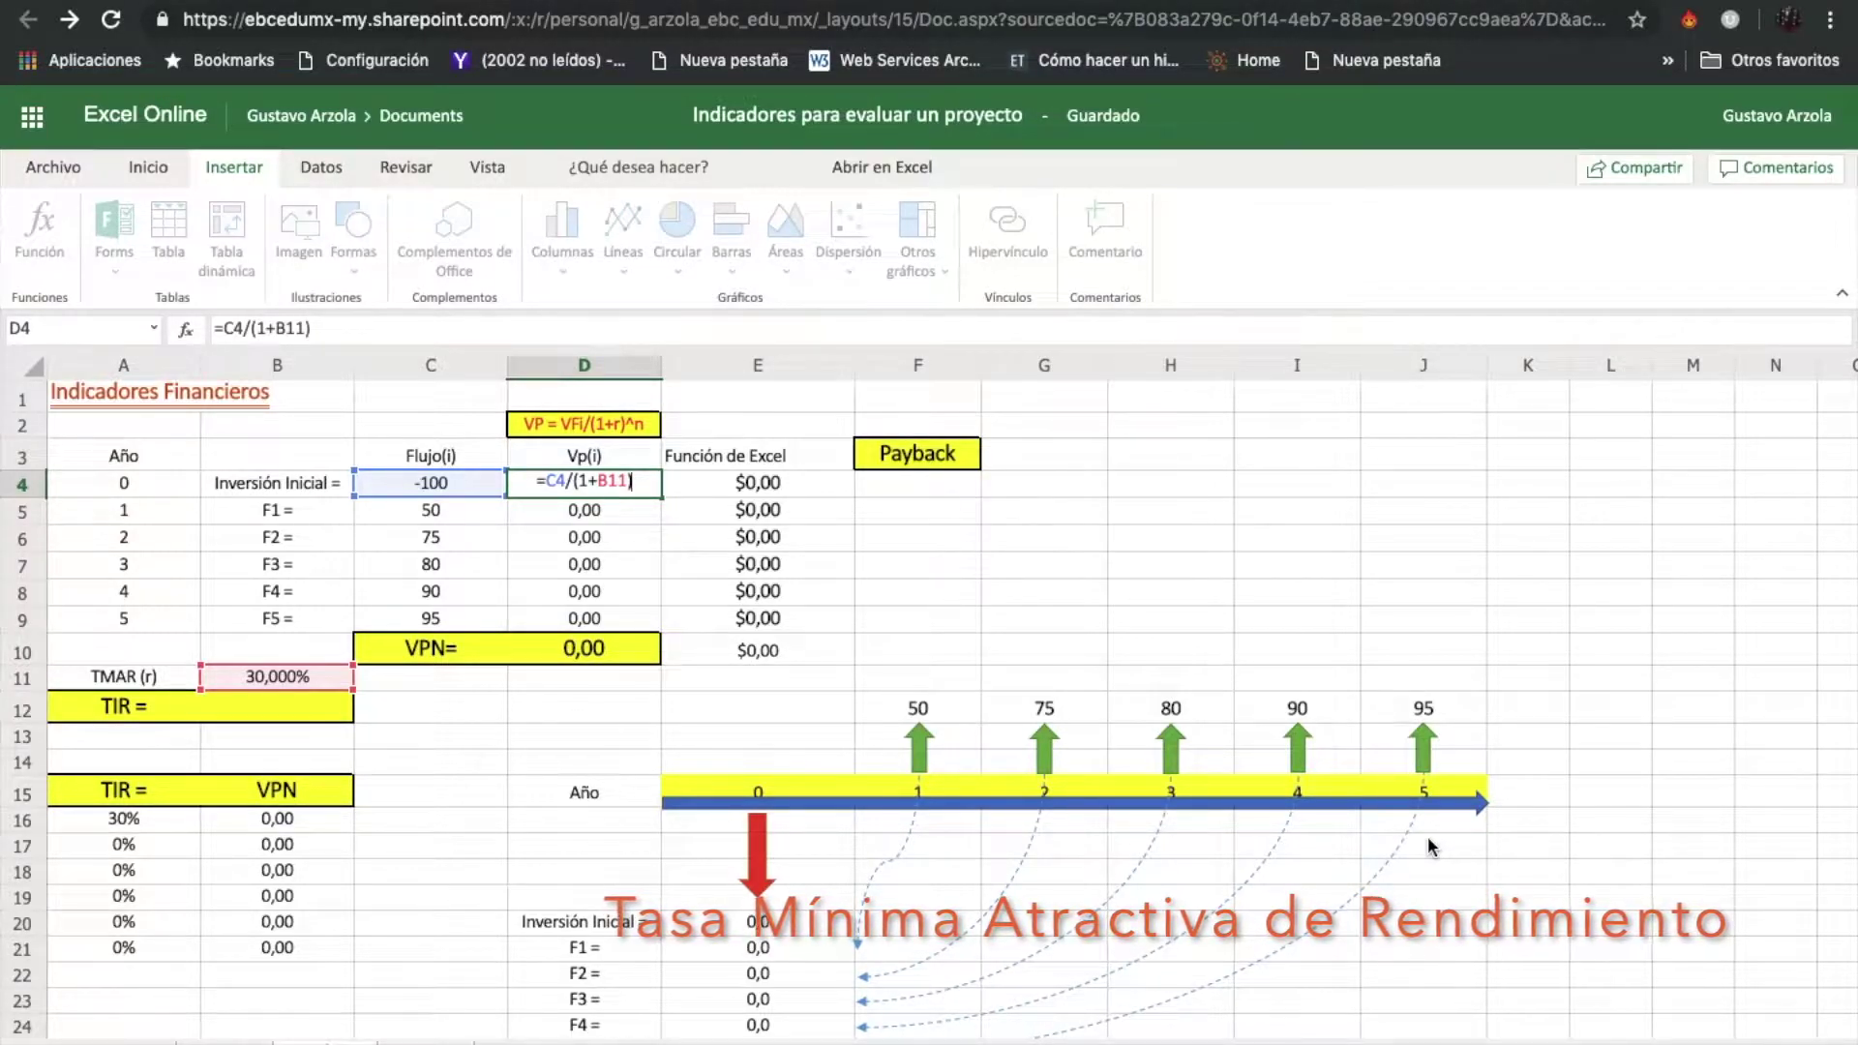
text(^)
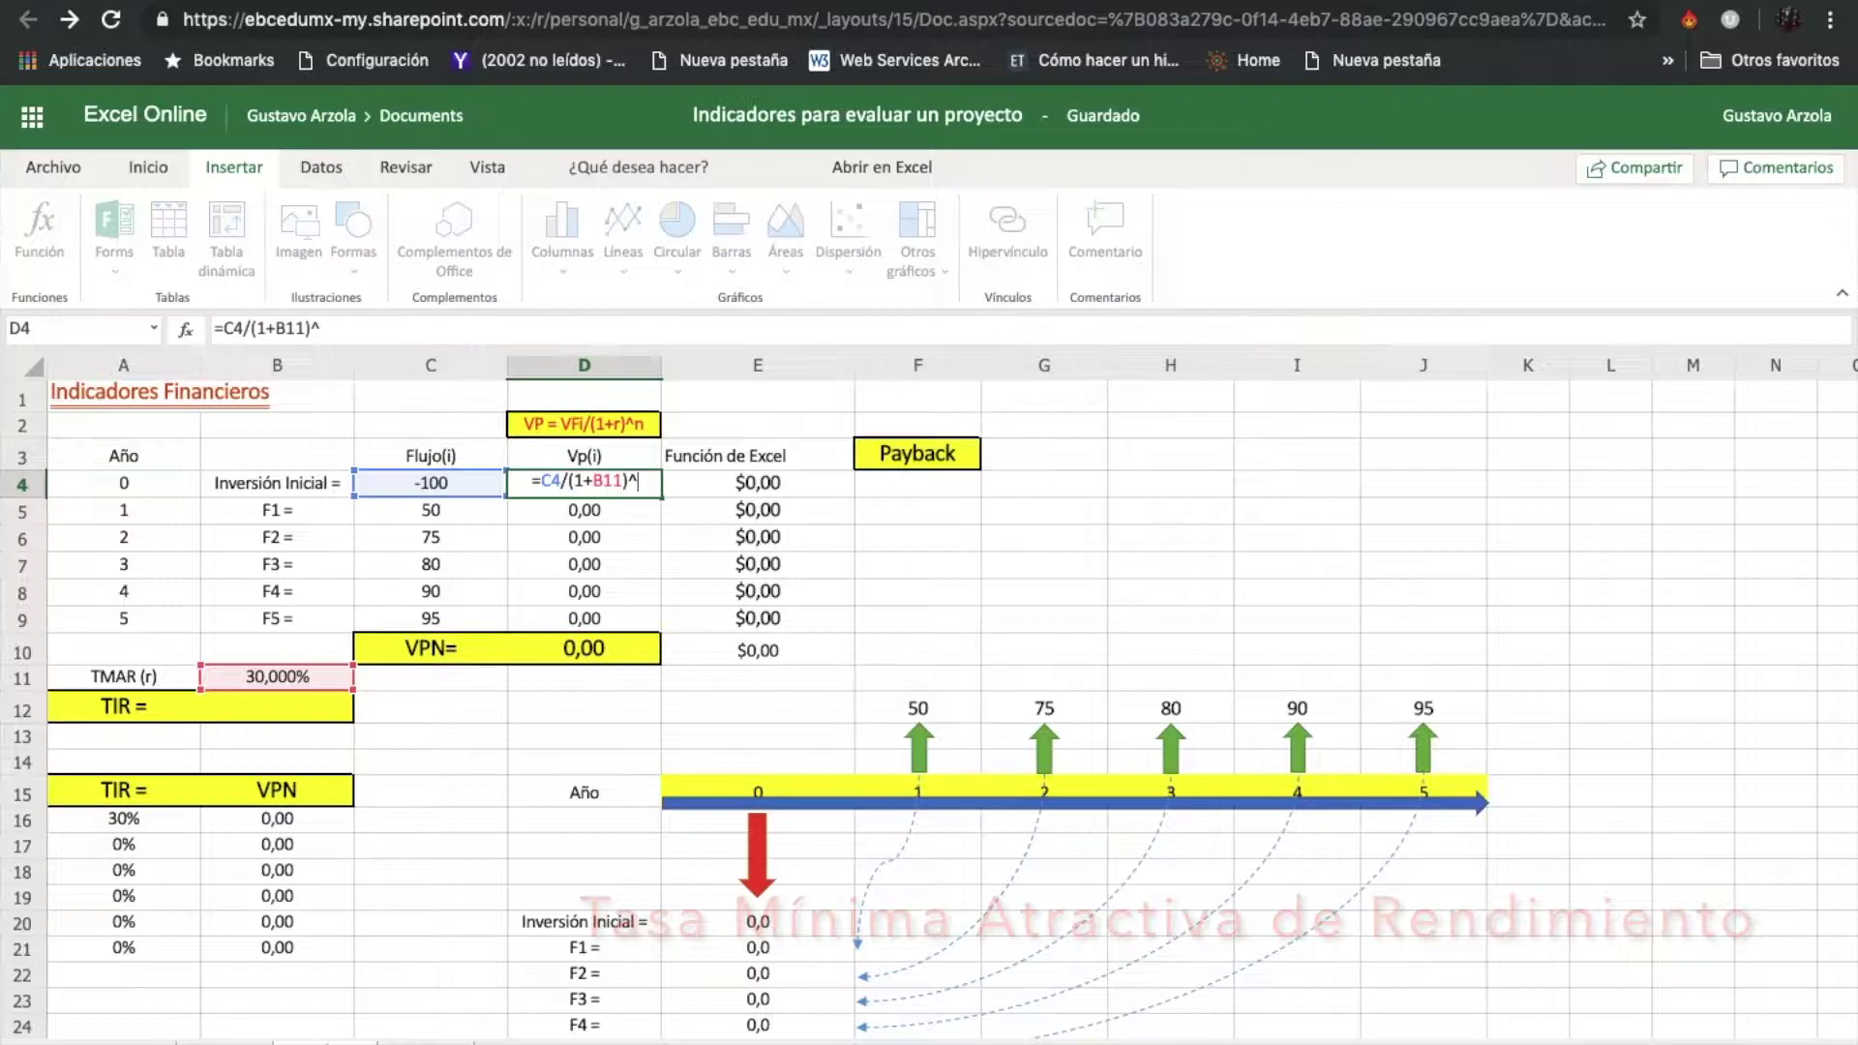
click(123, 489)
drag(648, 481, 558, 479)
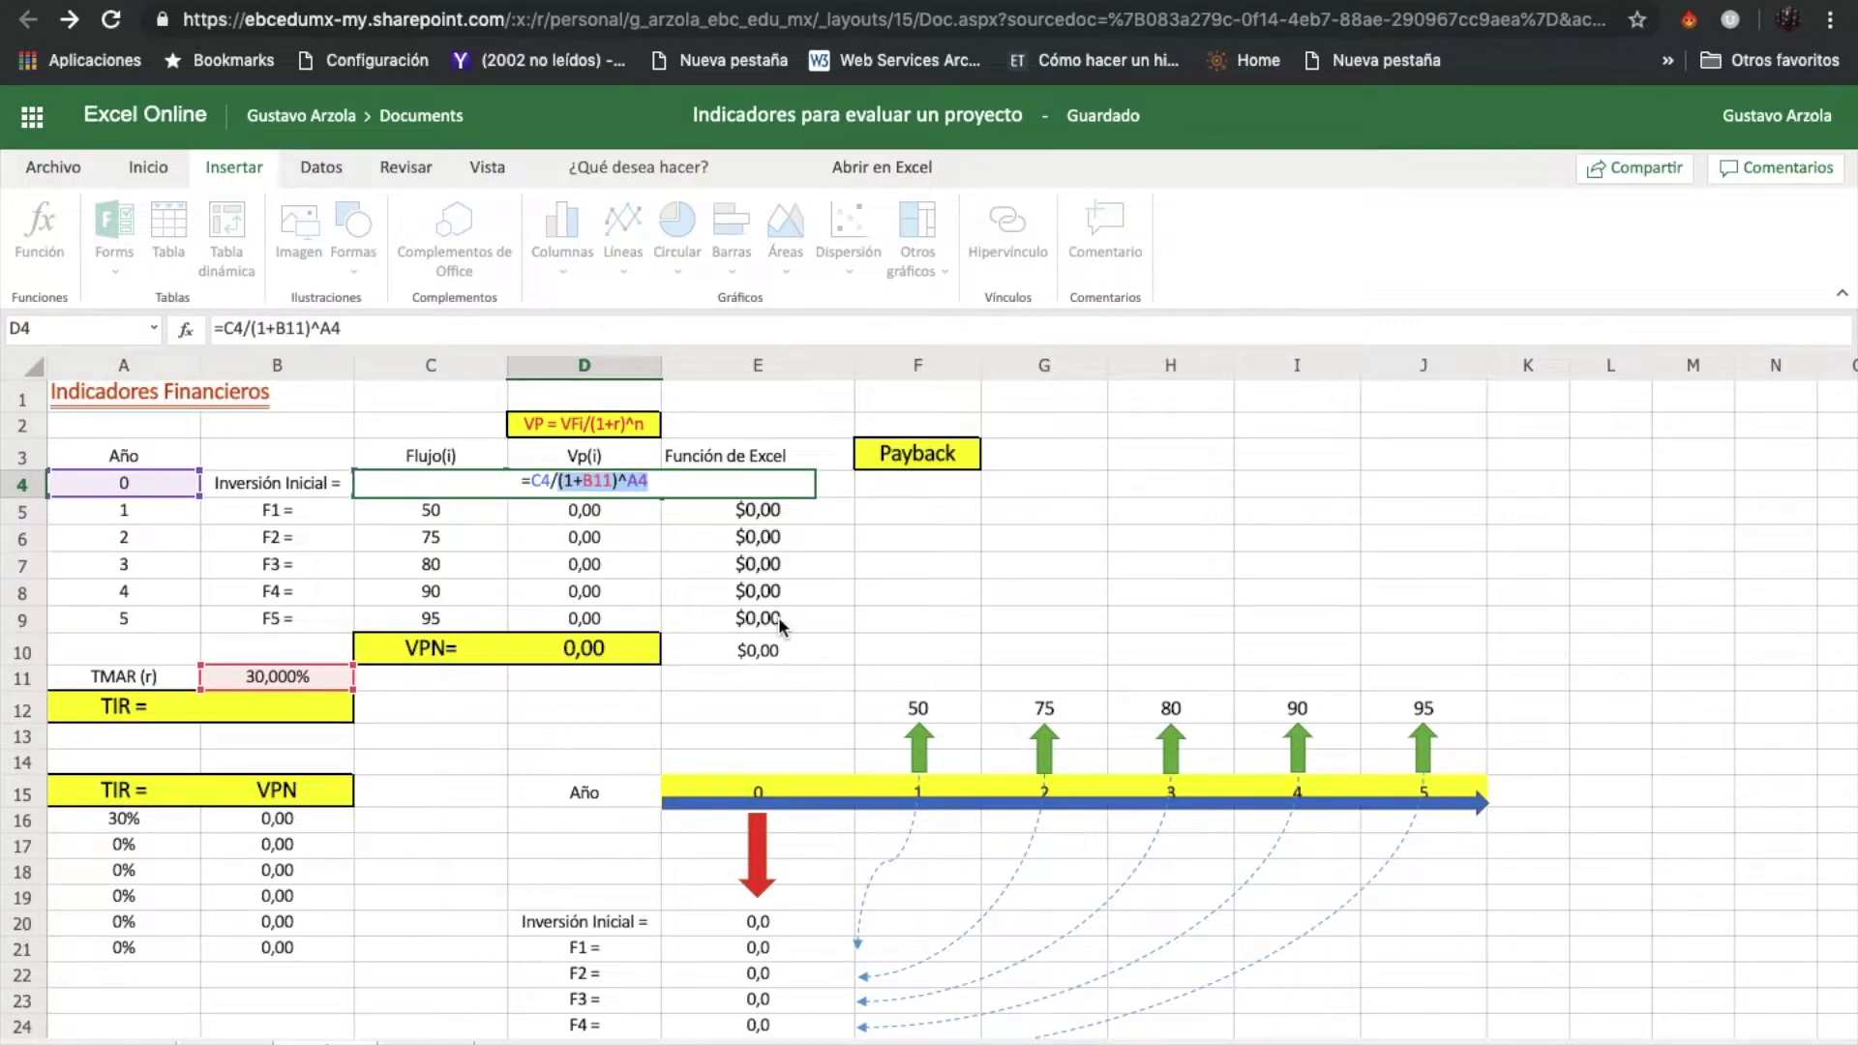
key(Return)
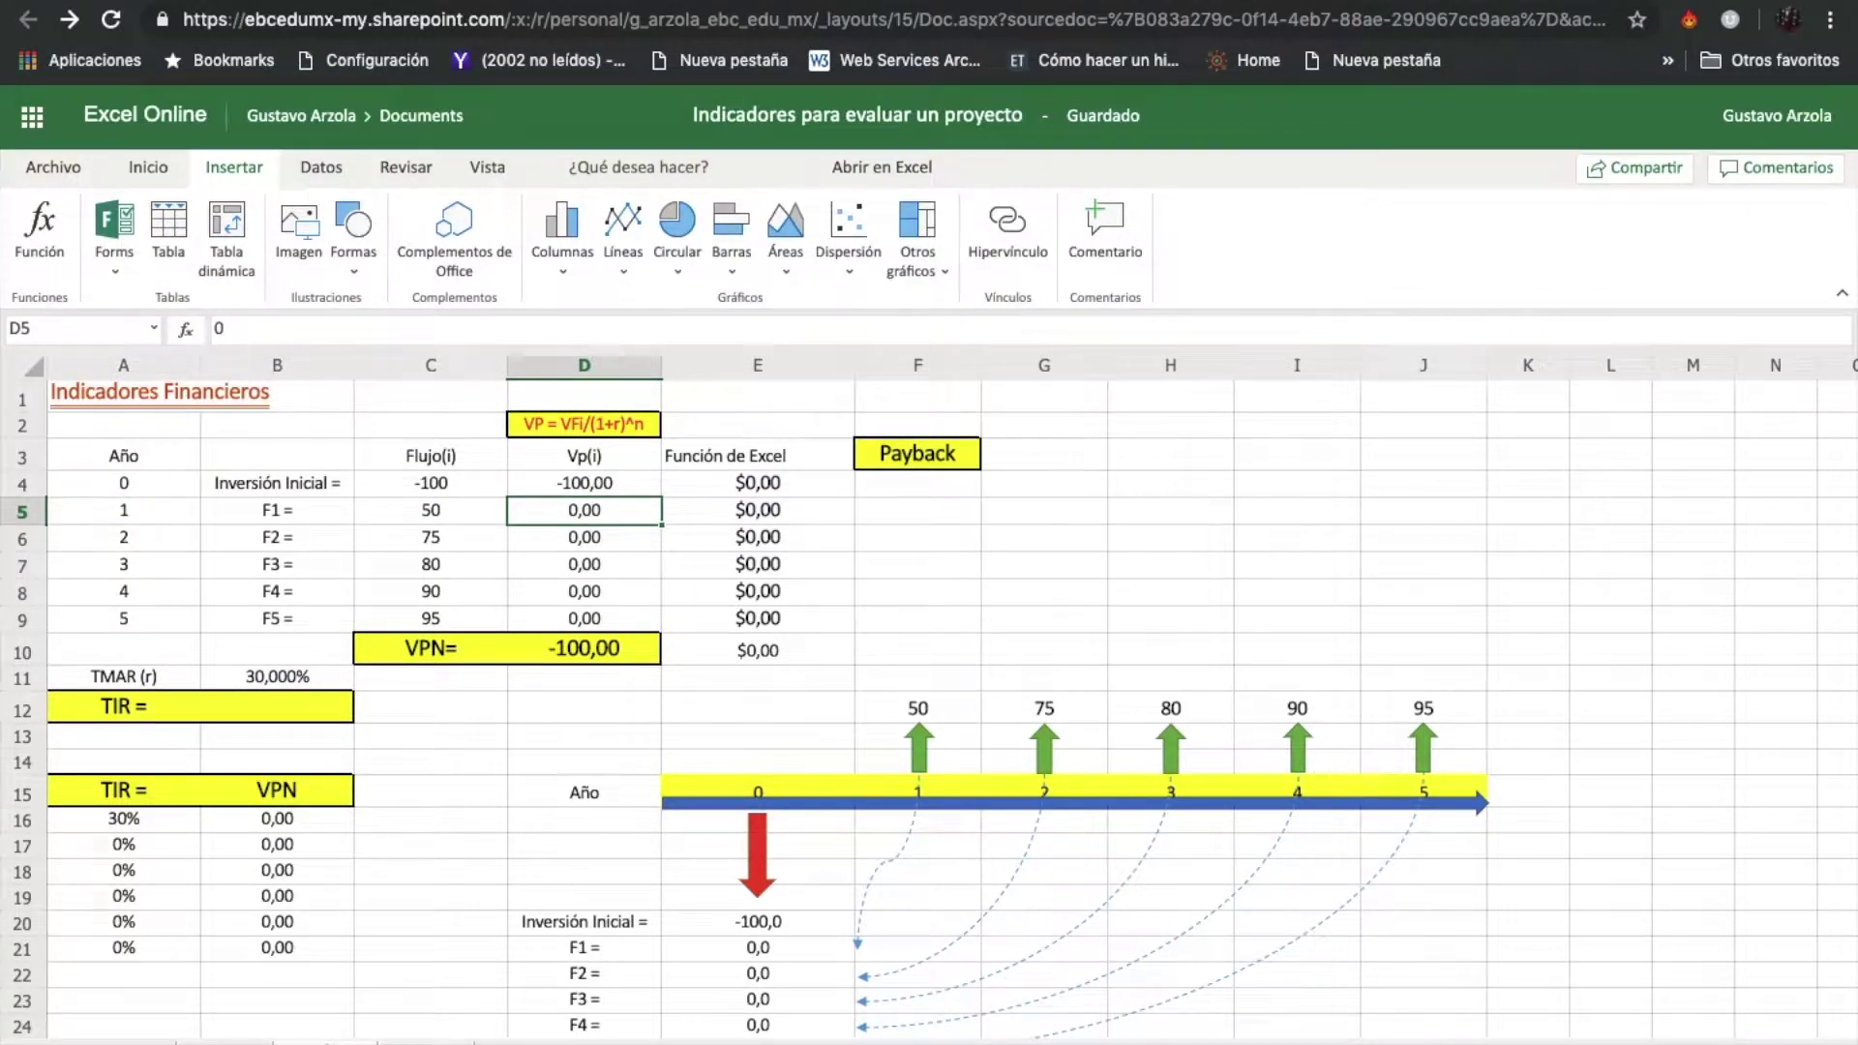
Step: Enter the present value formula =C5/(1+B11)^A5 in D5 for the year 1 cash flow
text(=)
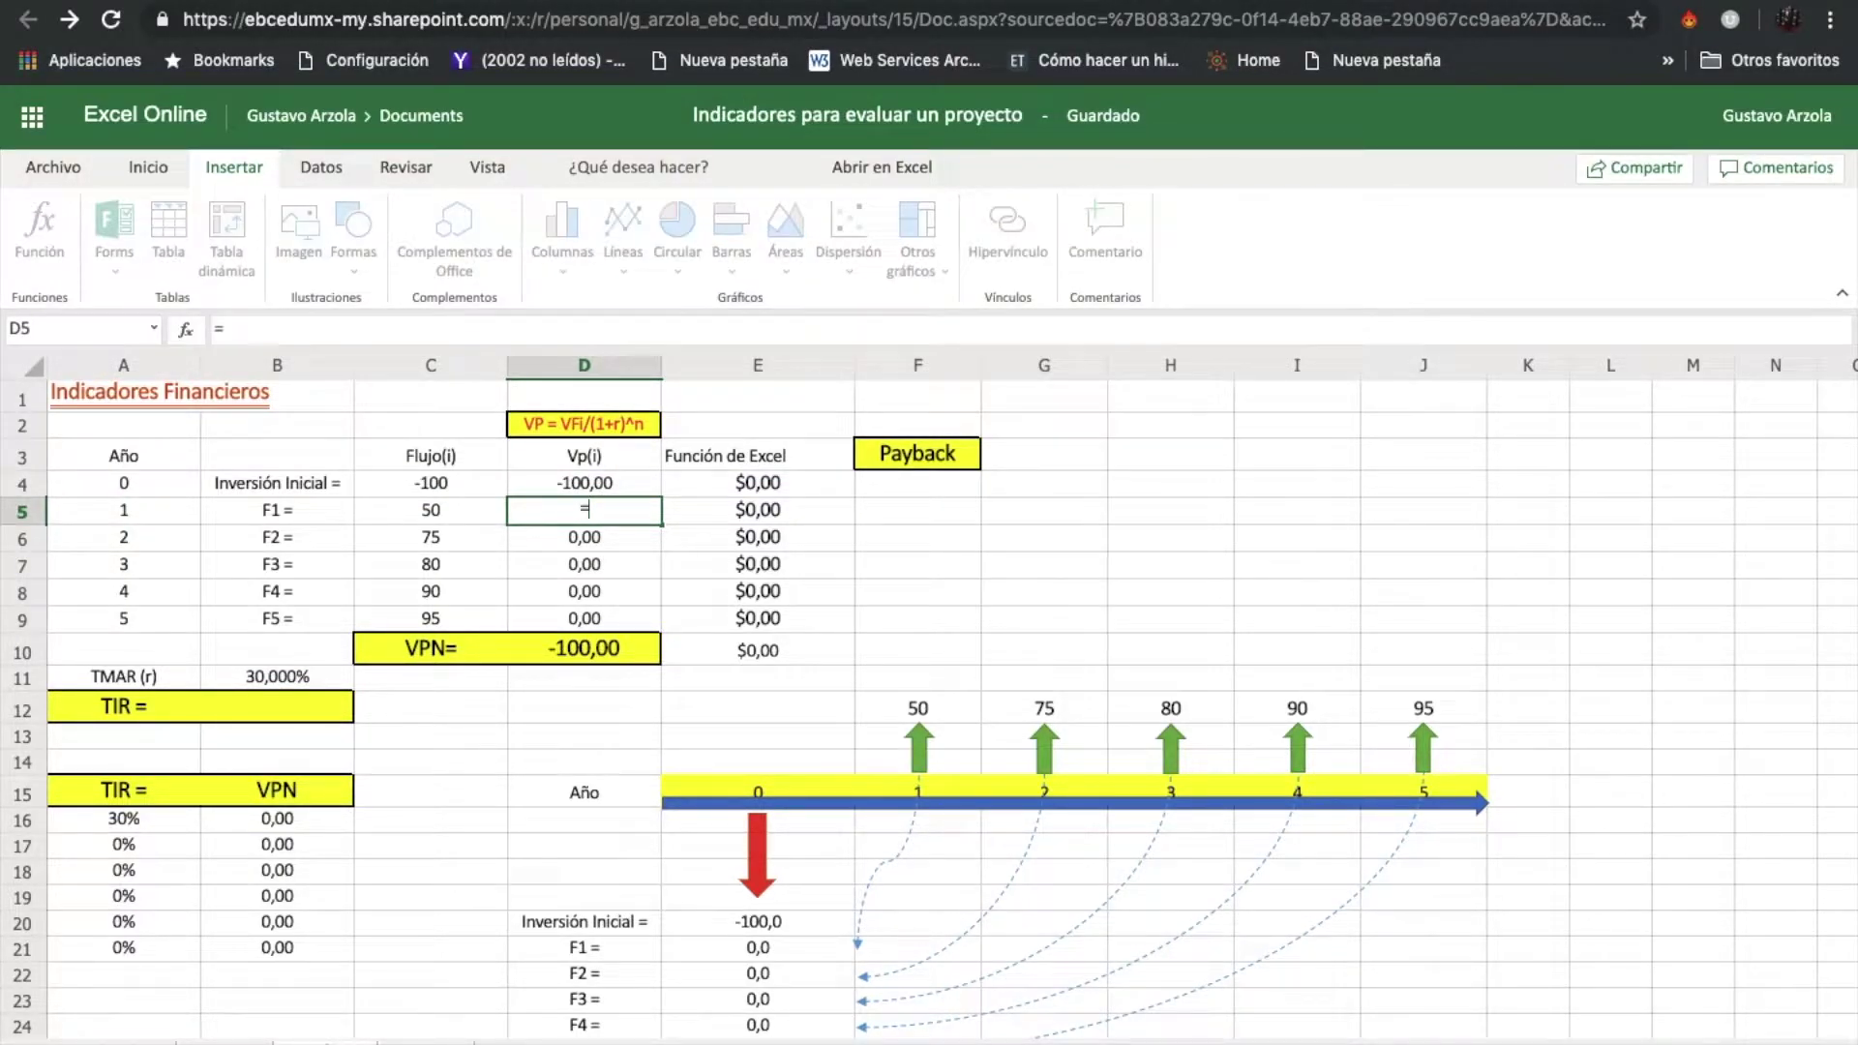
click(427, 511)
text(/)
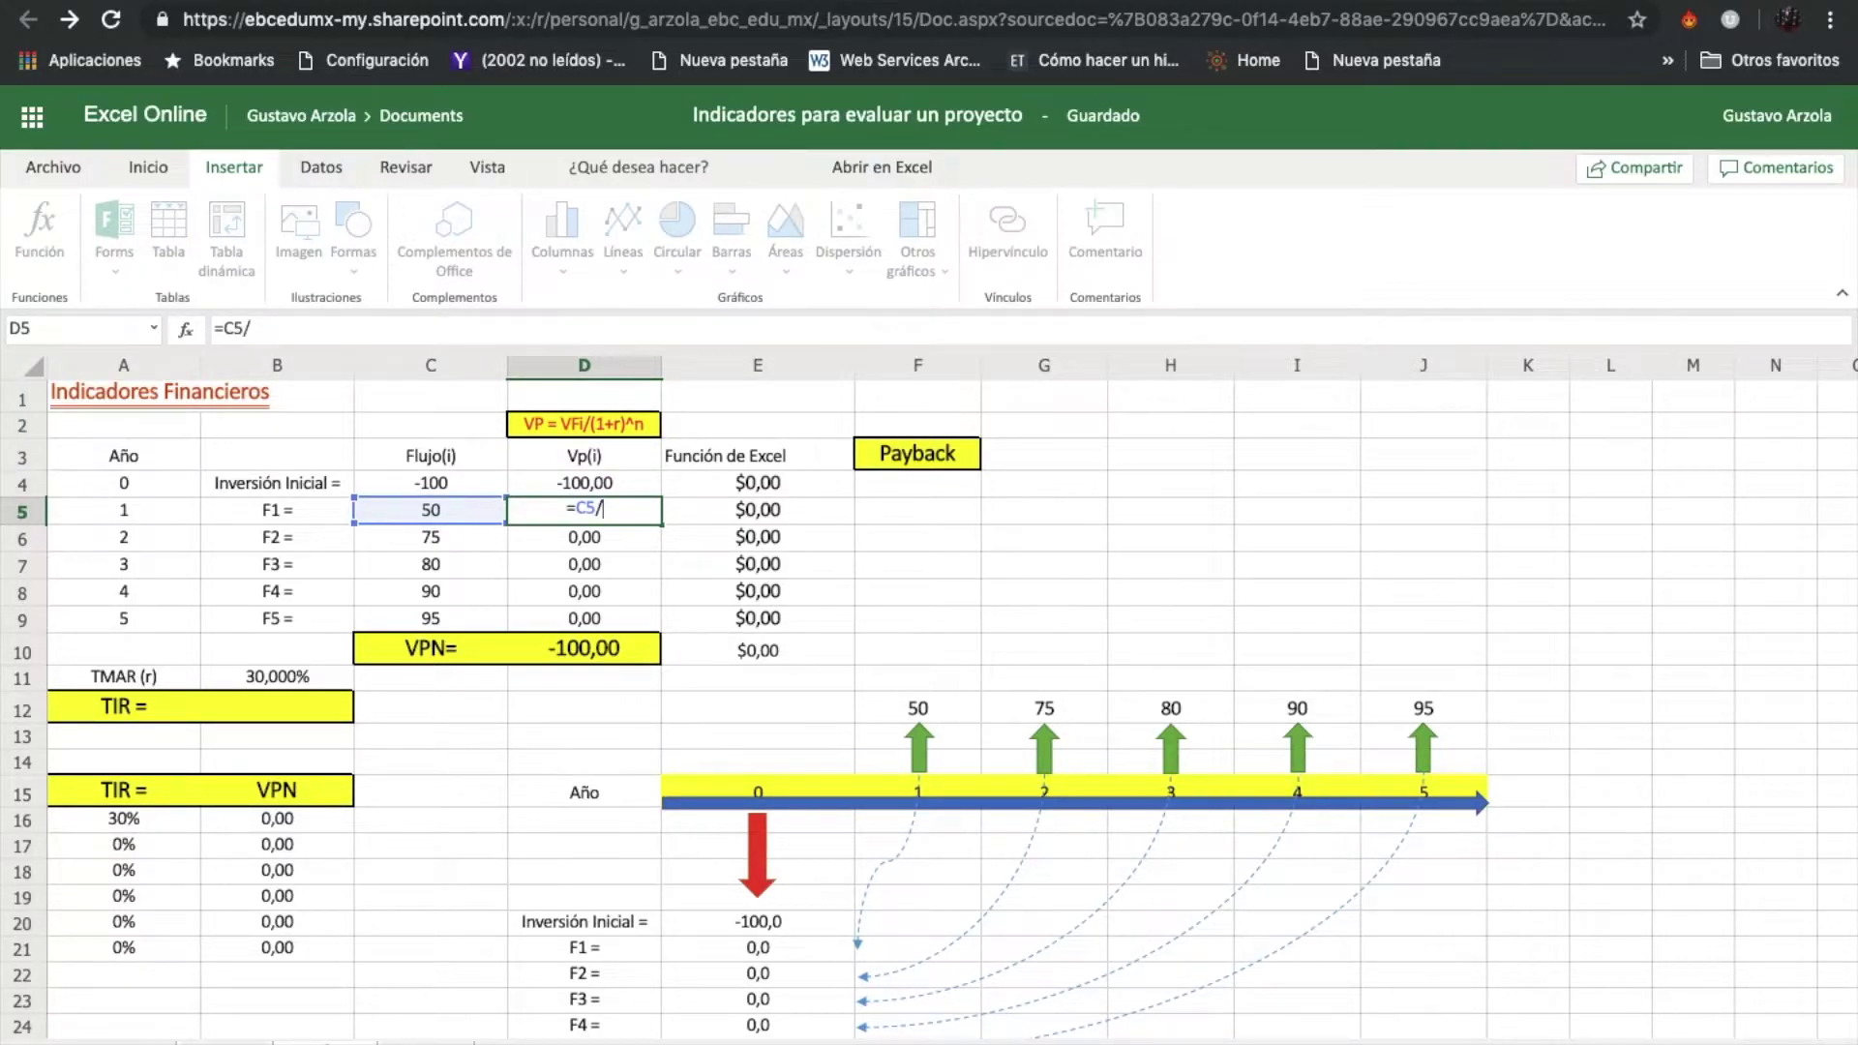
text((1+)
click(286, 681)
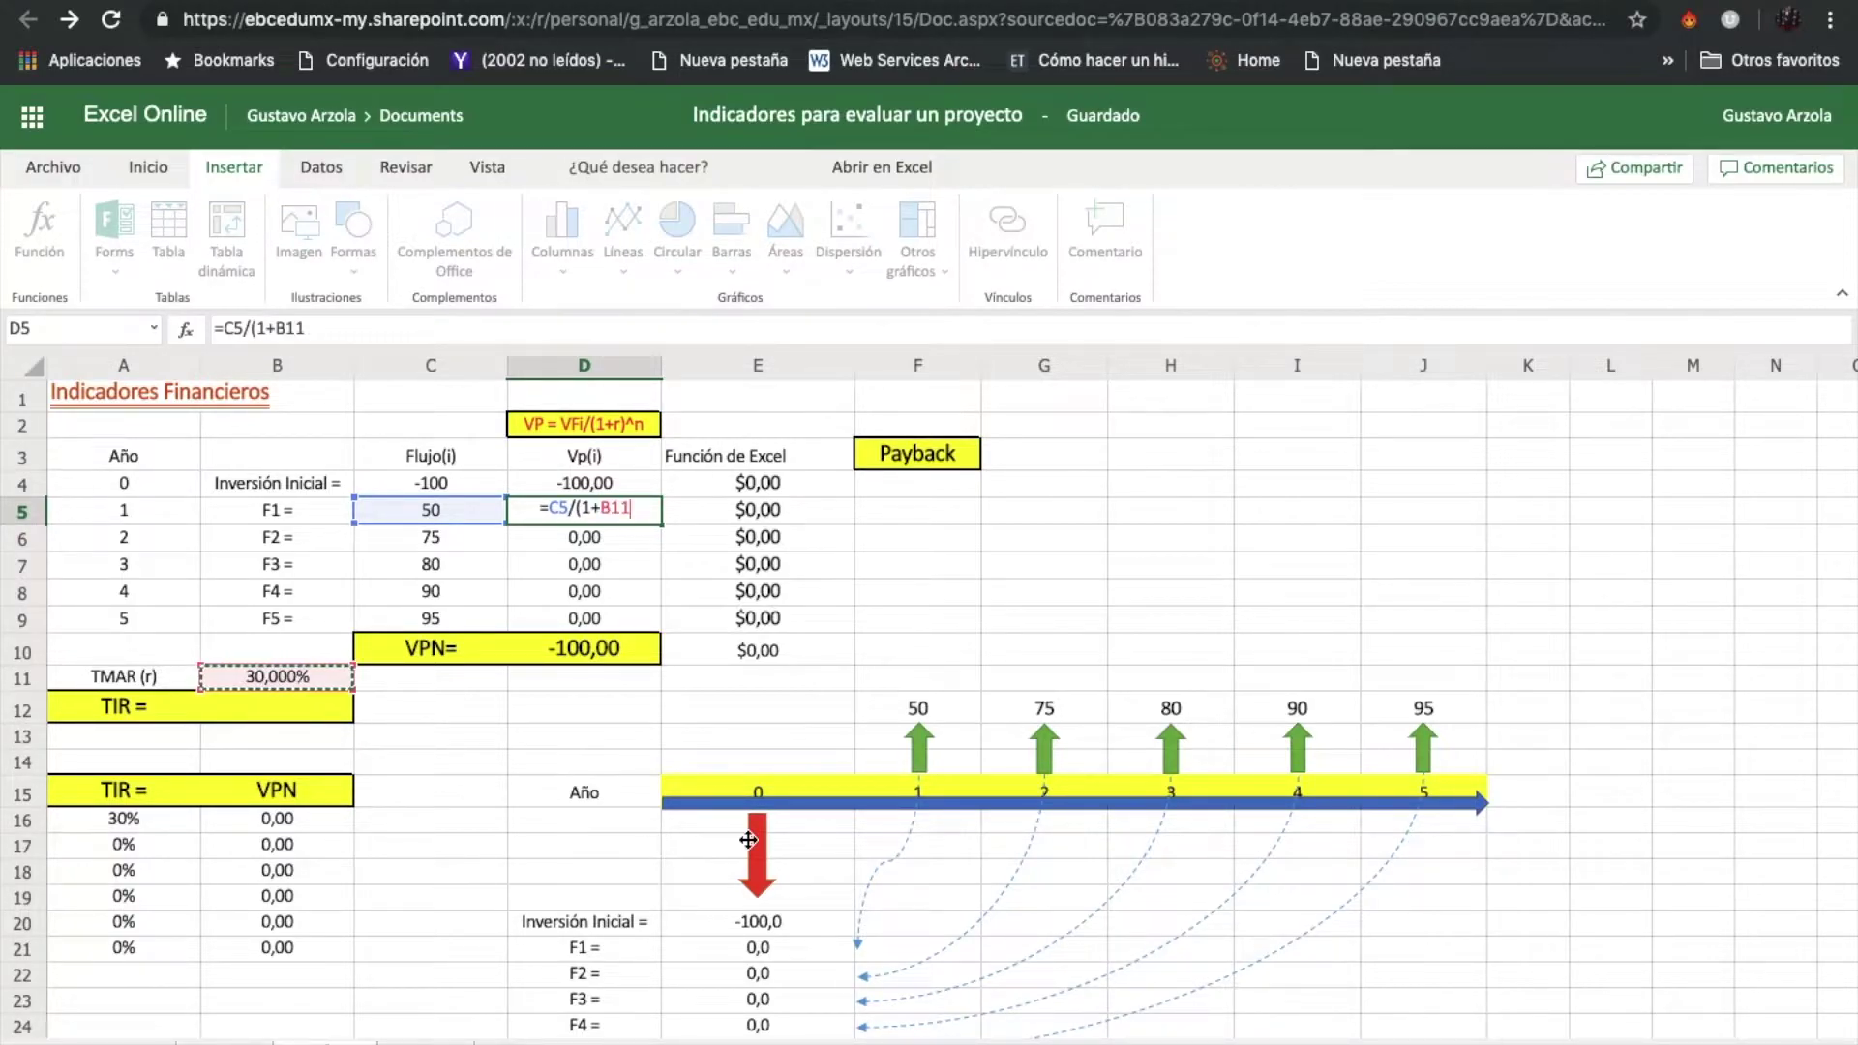
text()^)
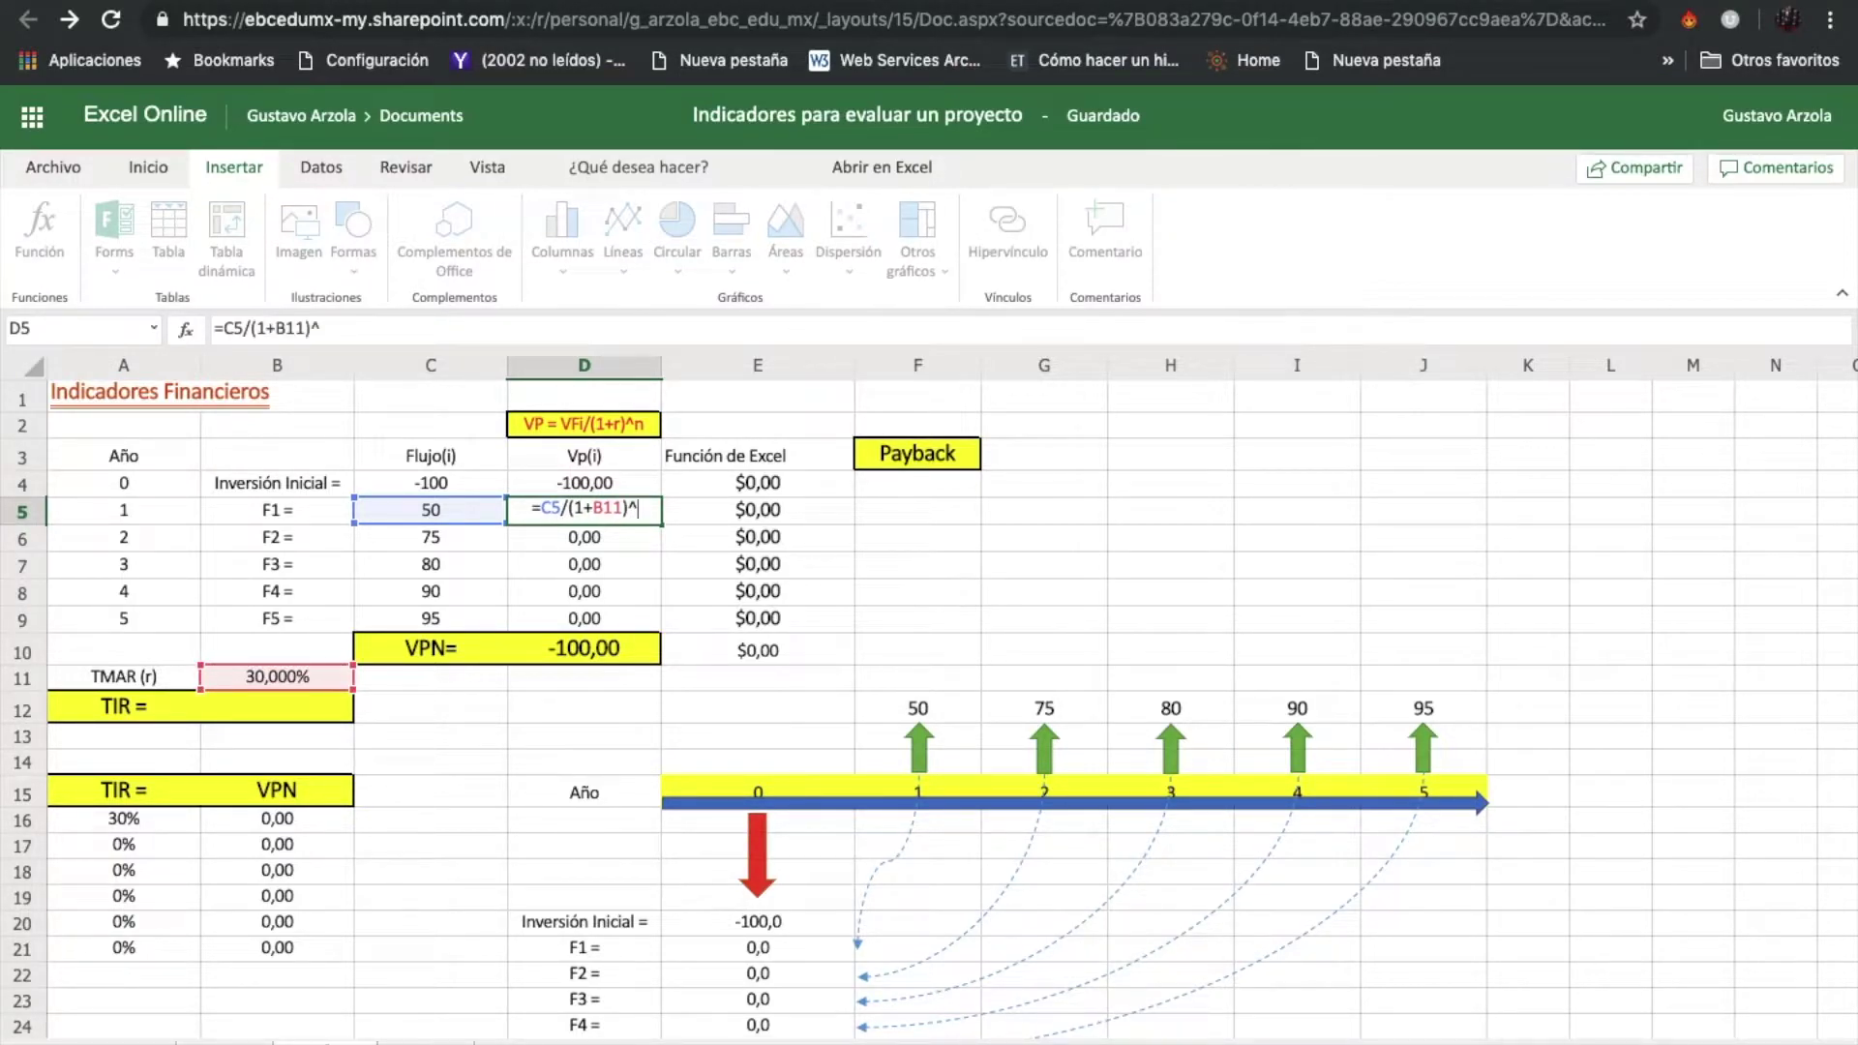
click(131, 513)
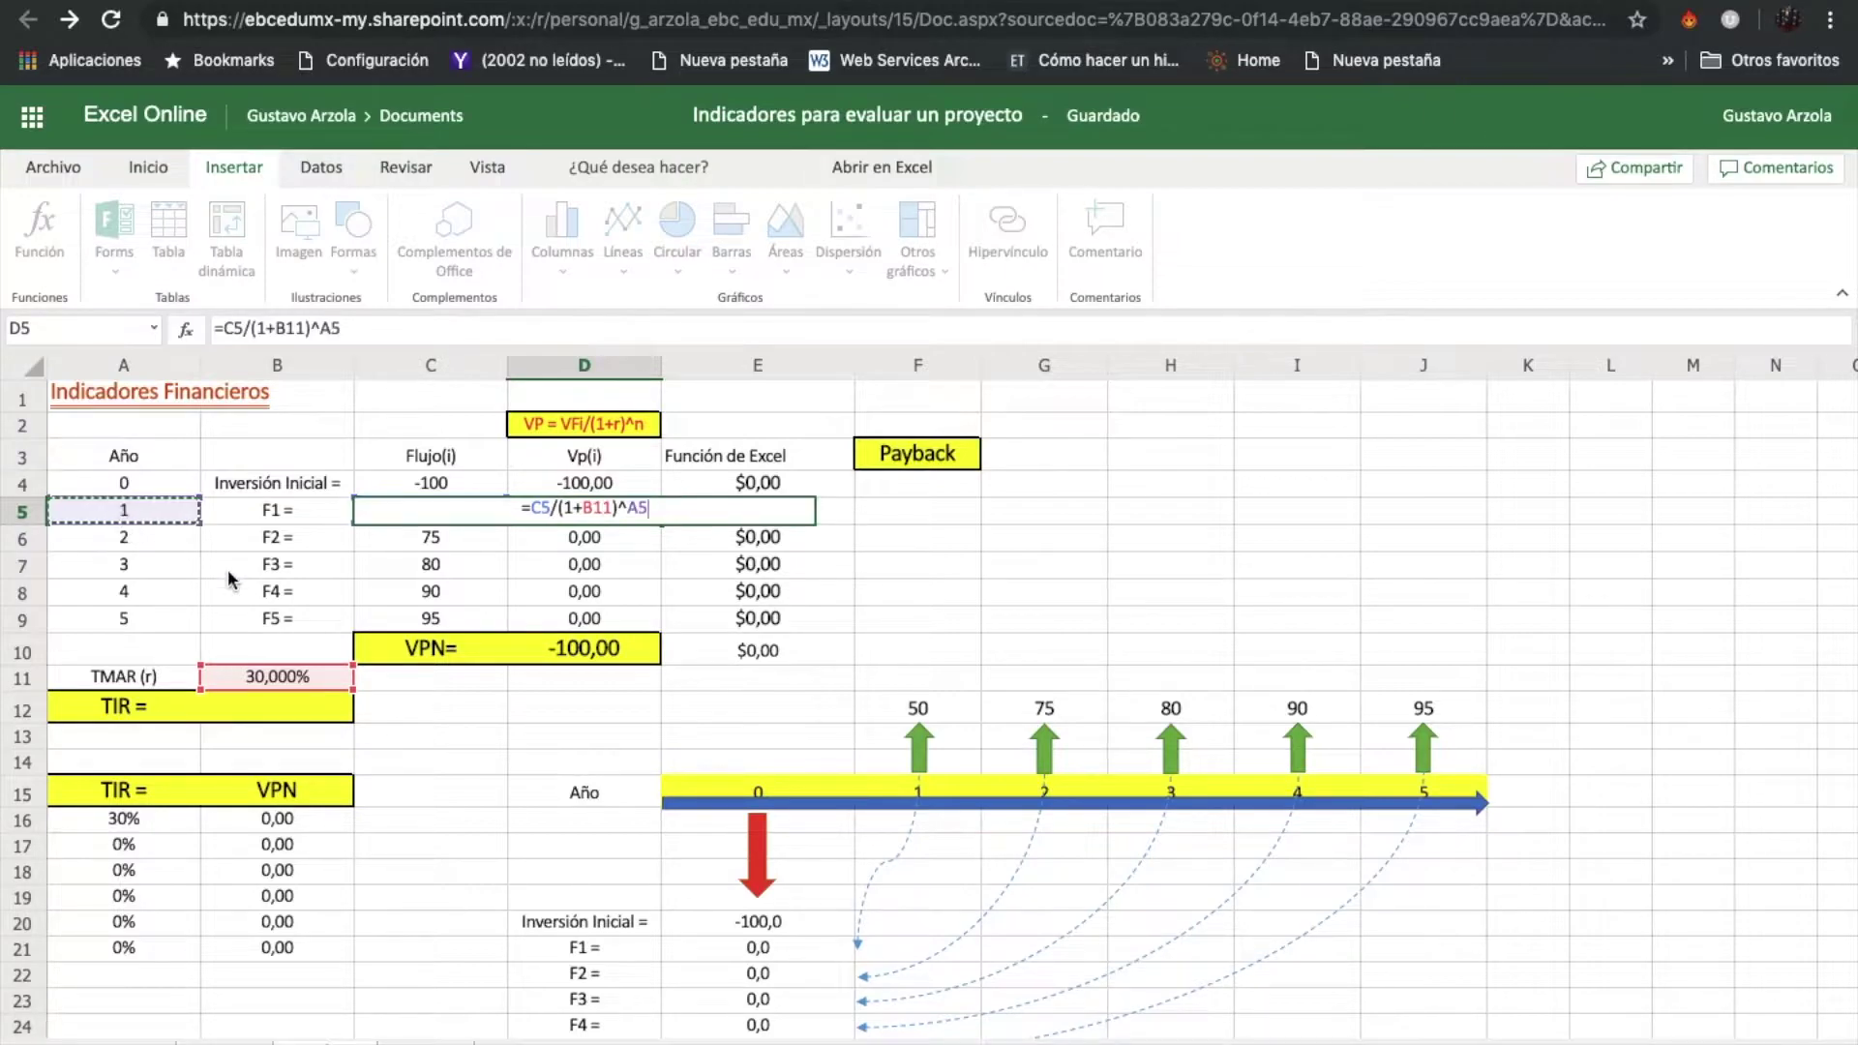
key(Return)
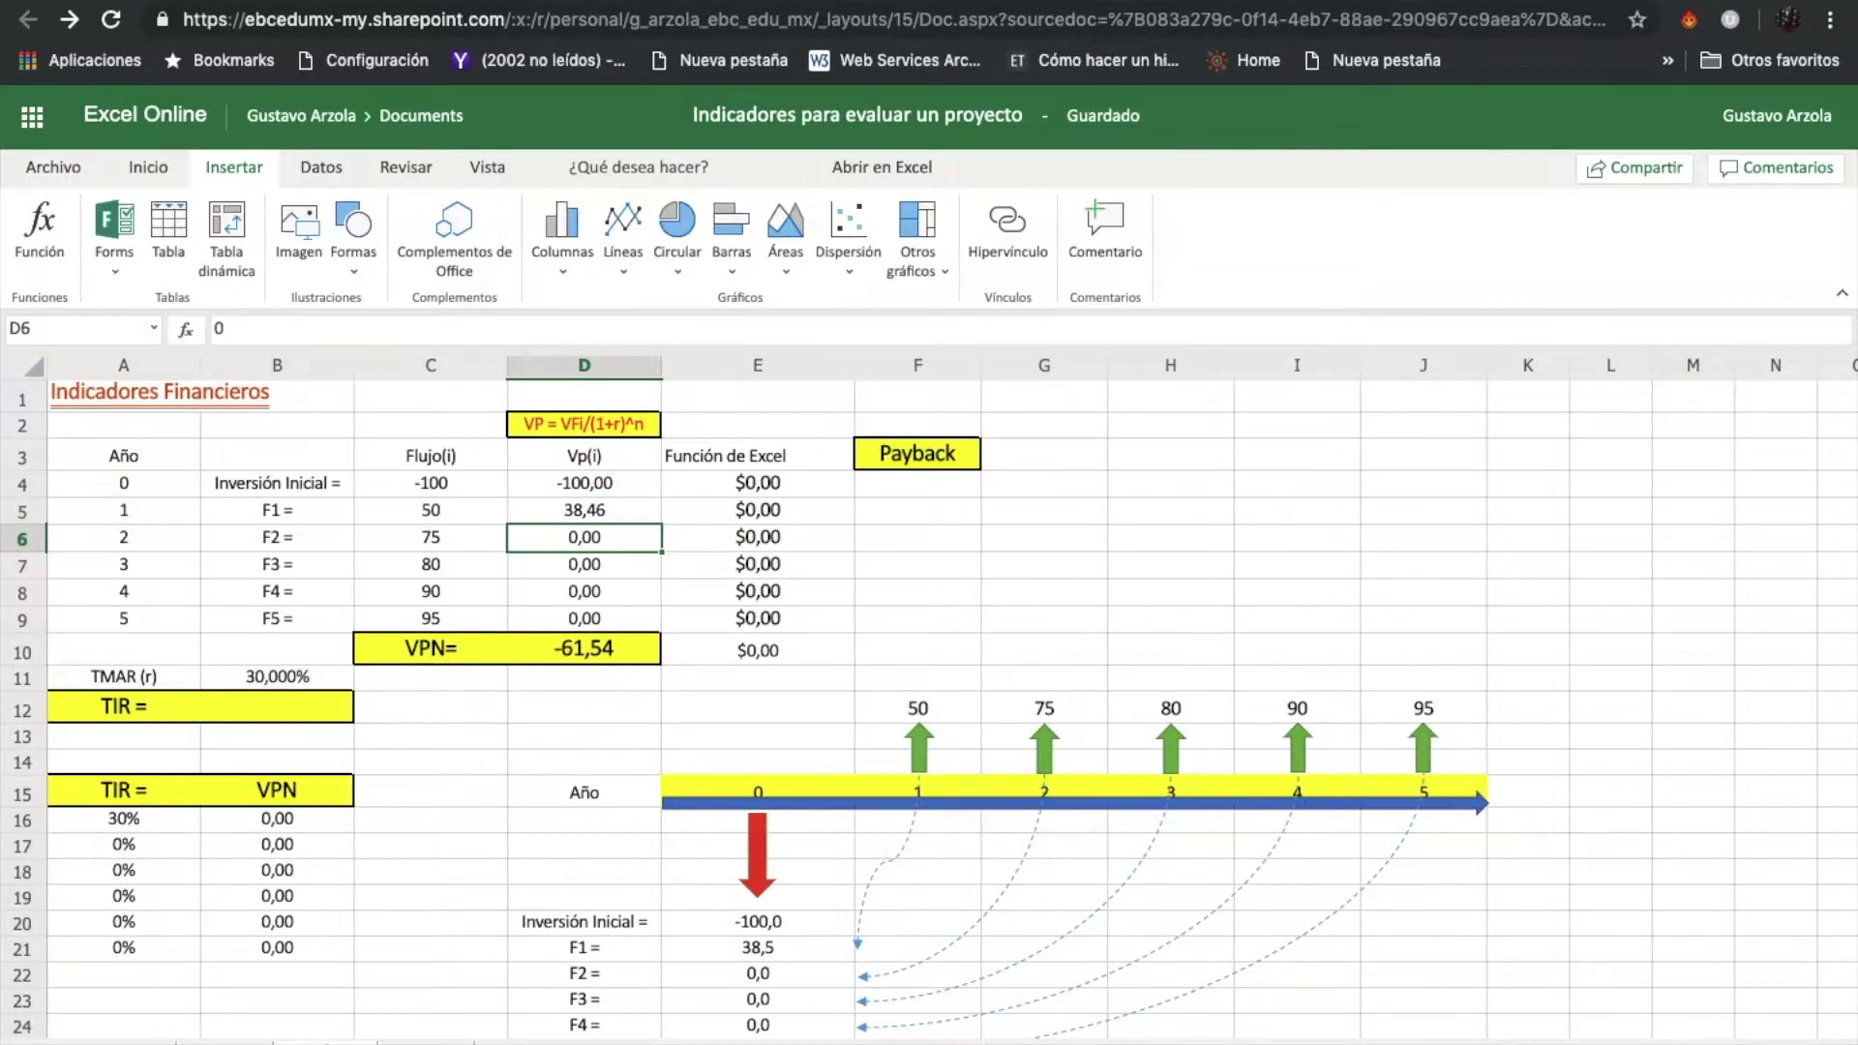
Step: Enter the present value formula =C6/(1+B11)^A6 in D6 for the year 2 cash flow
text(=)
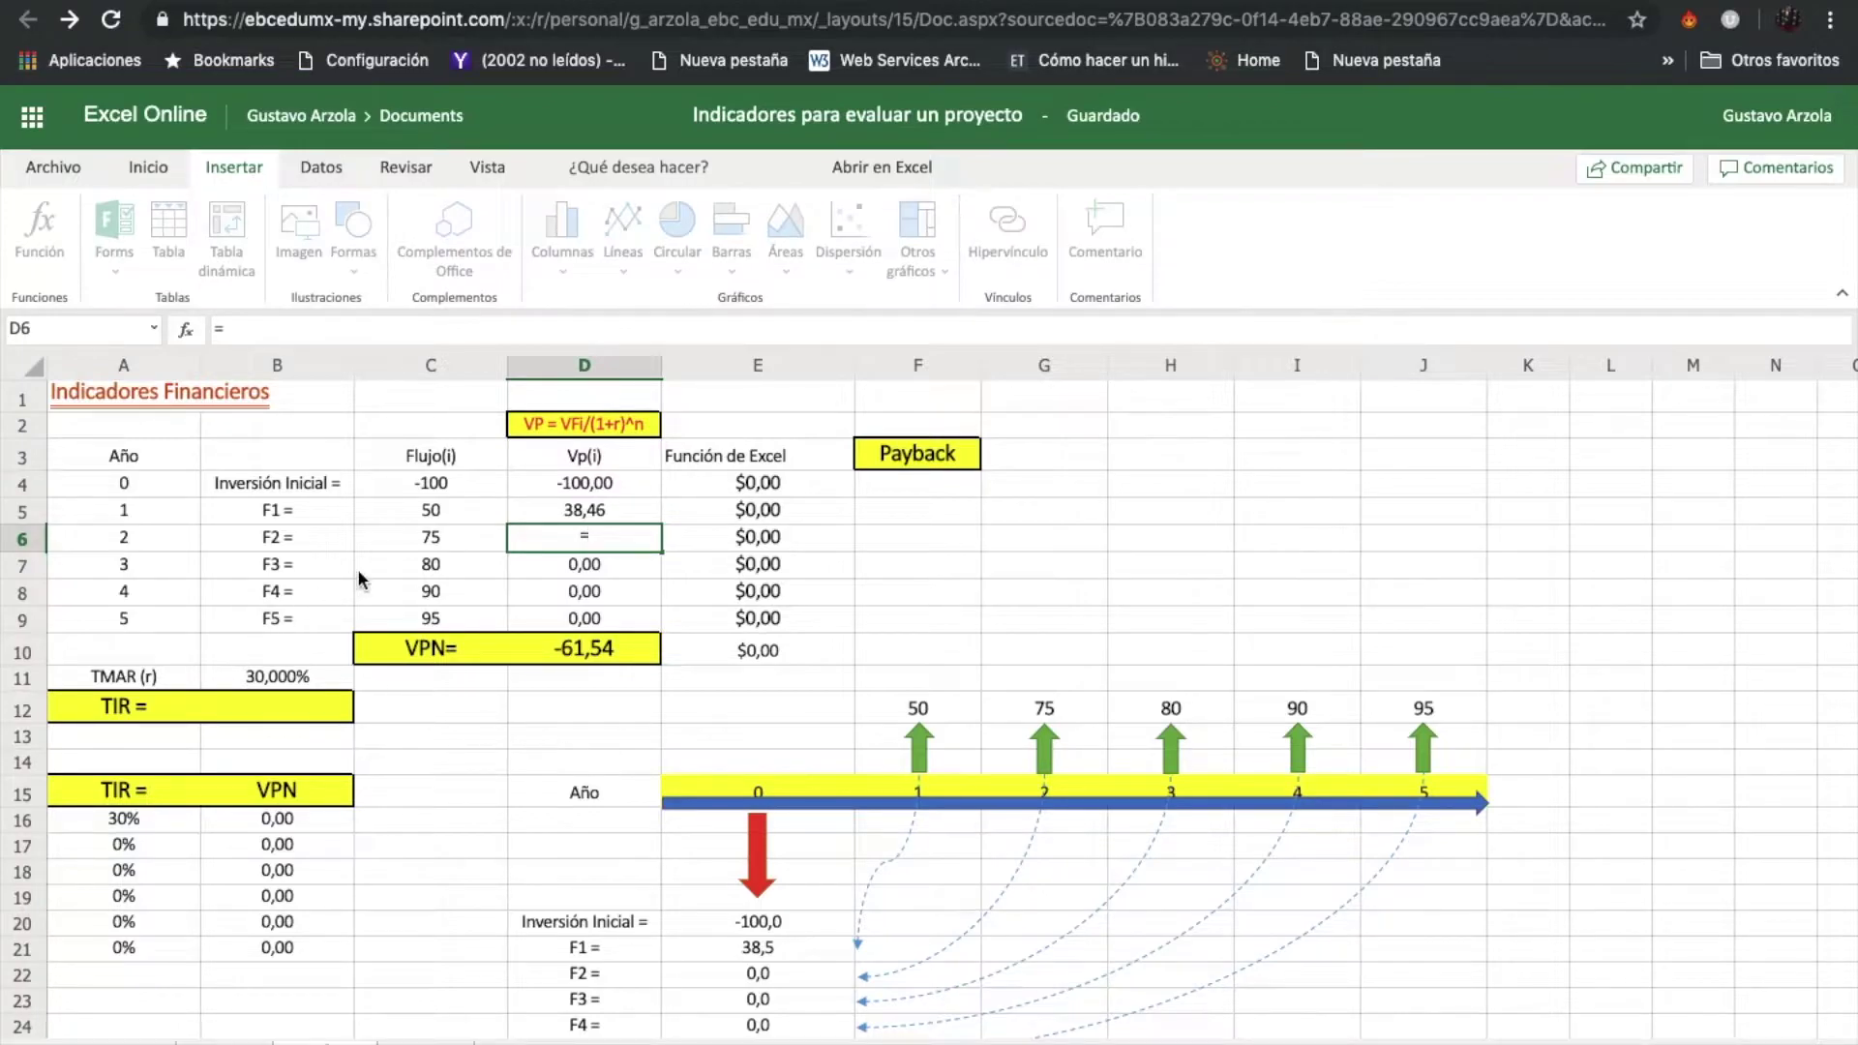
click(410, 538)
text(/)
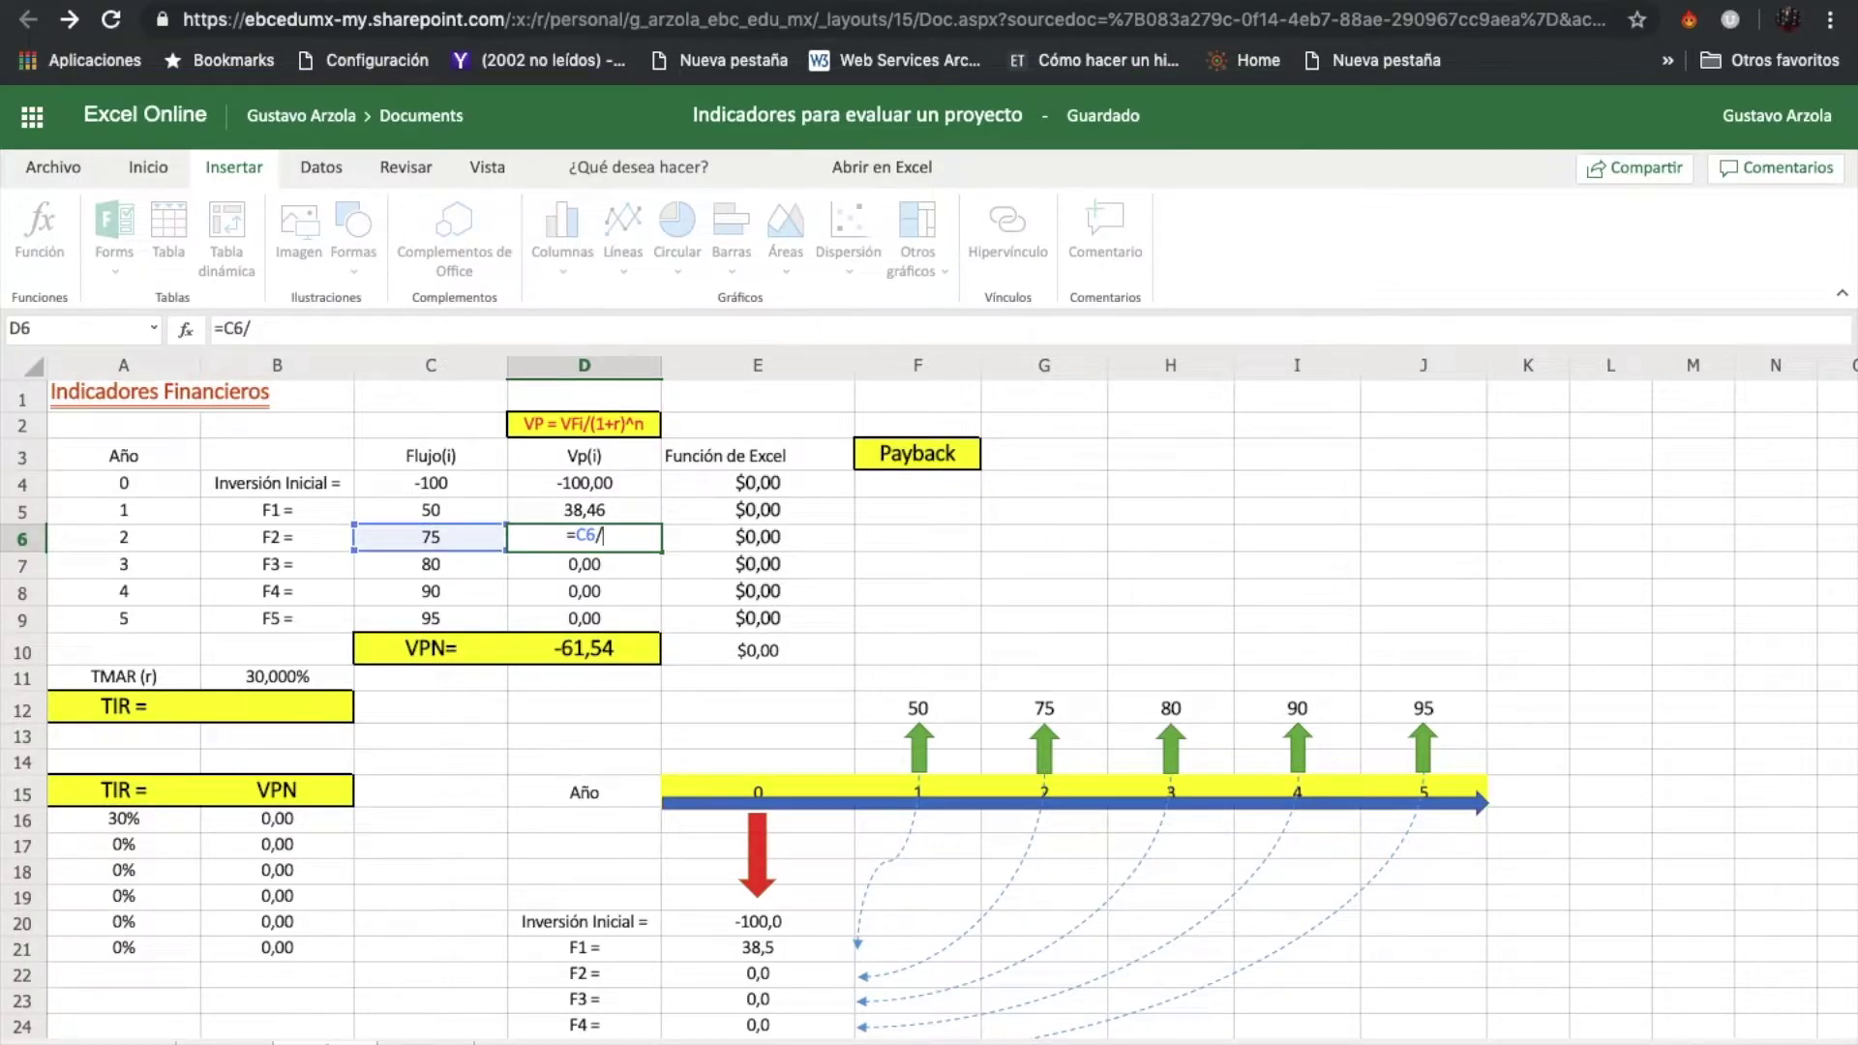
text((1+)
click(277, 677)
text()^)
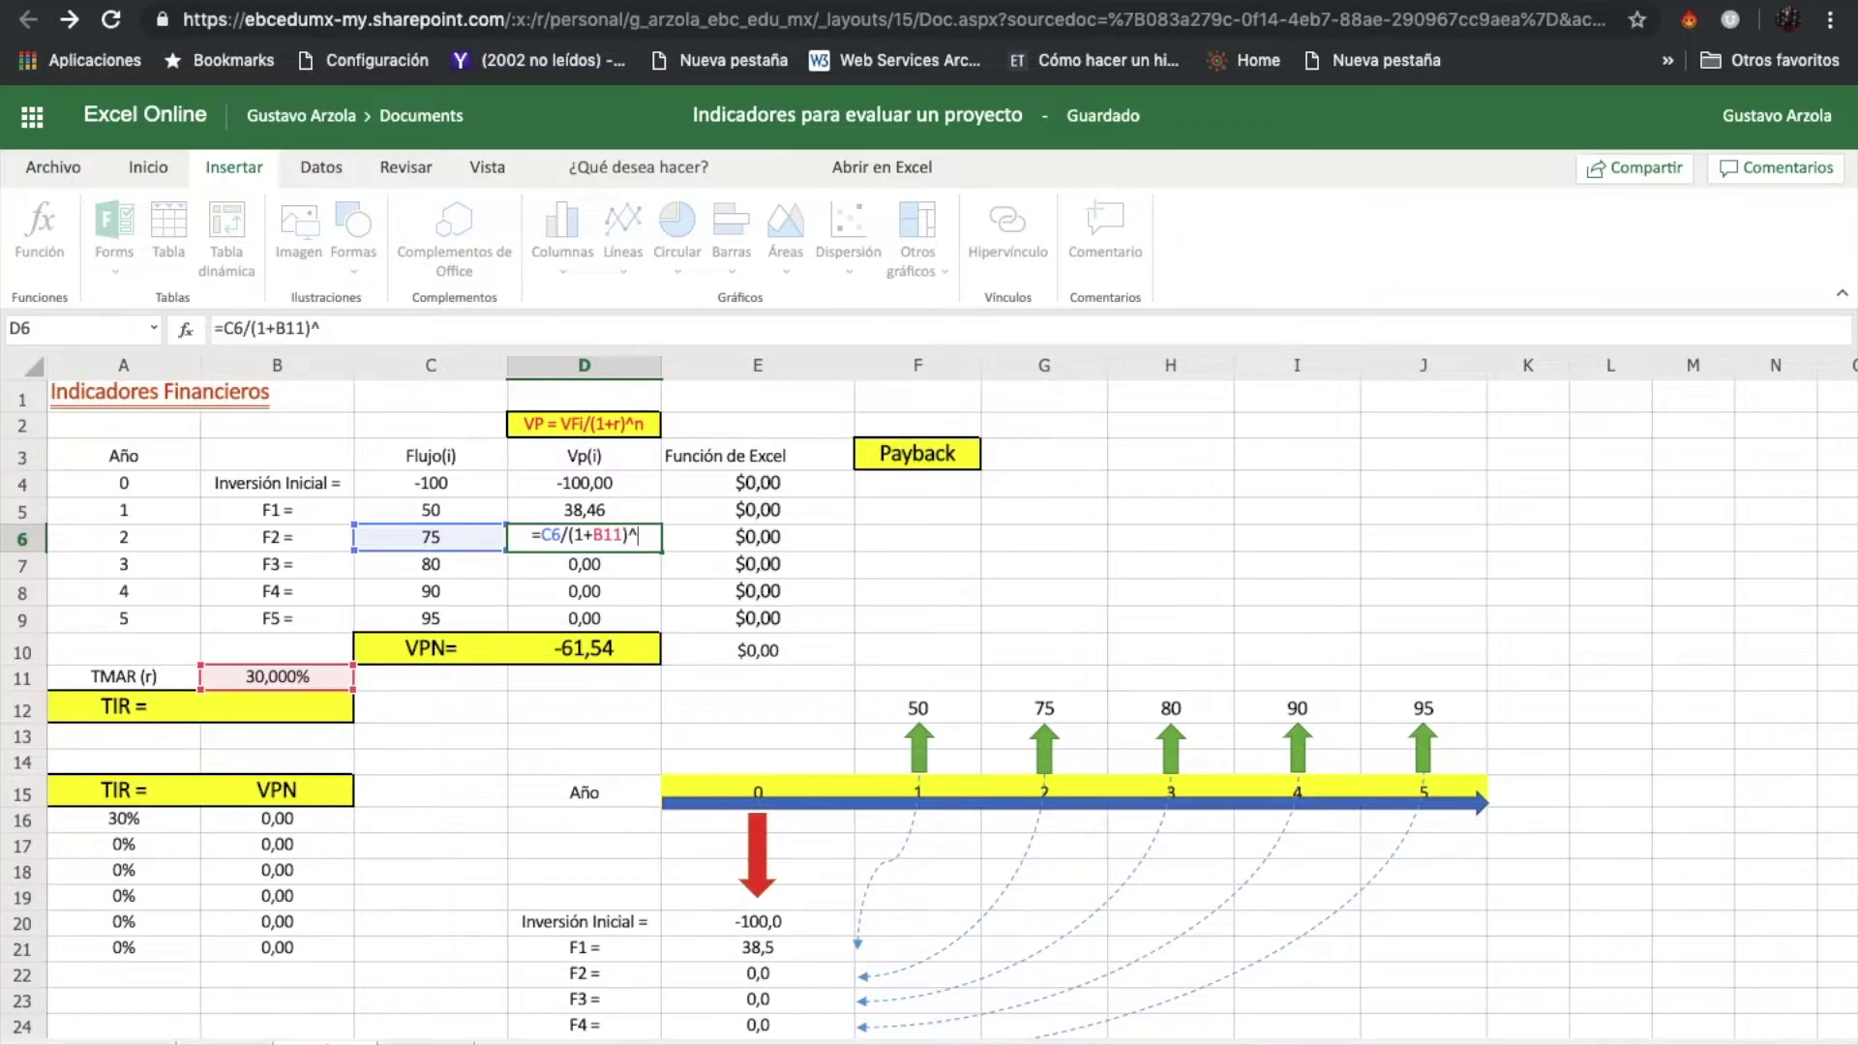
click(93, 548)
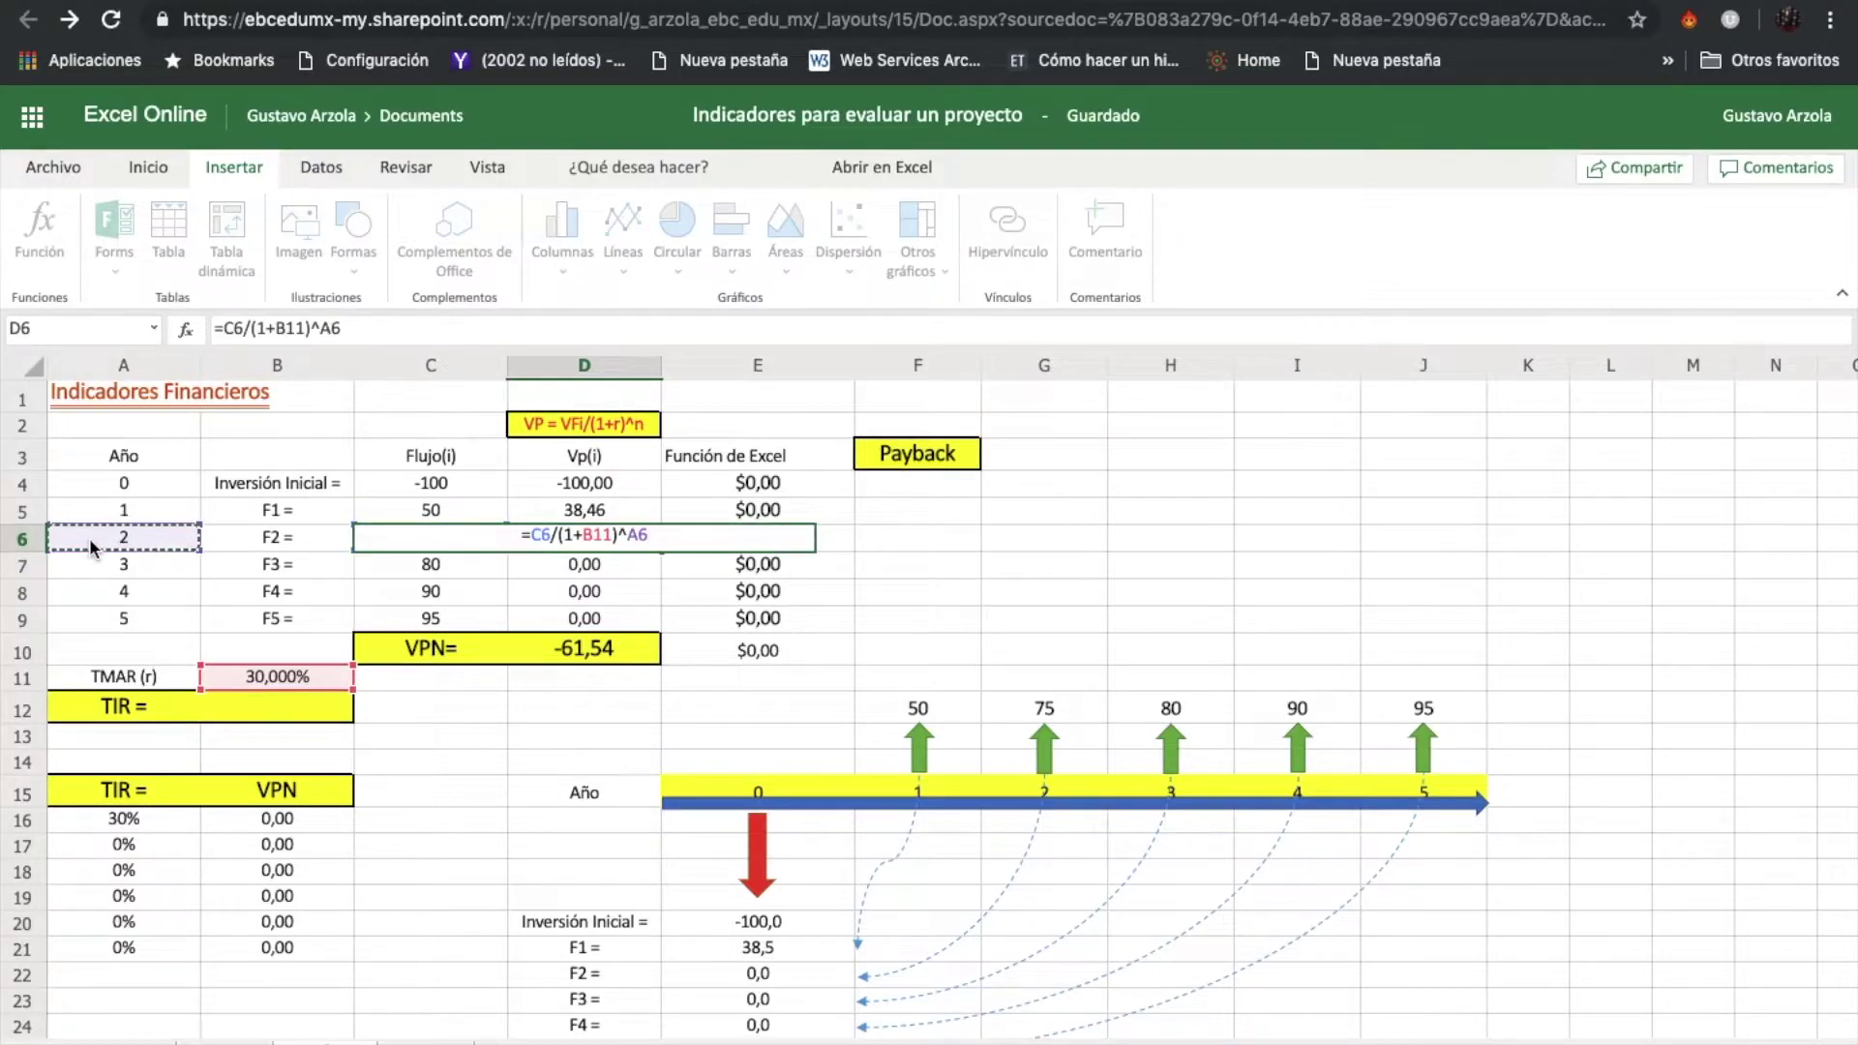
key(Return)
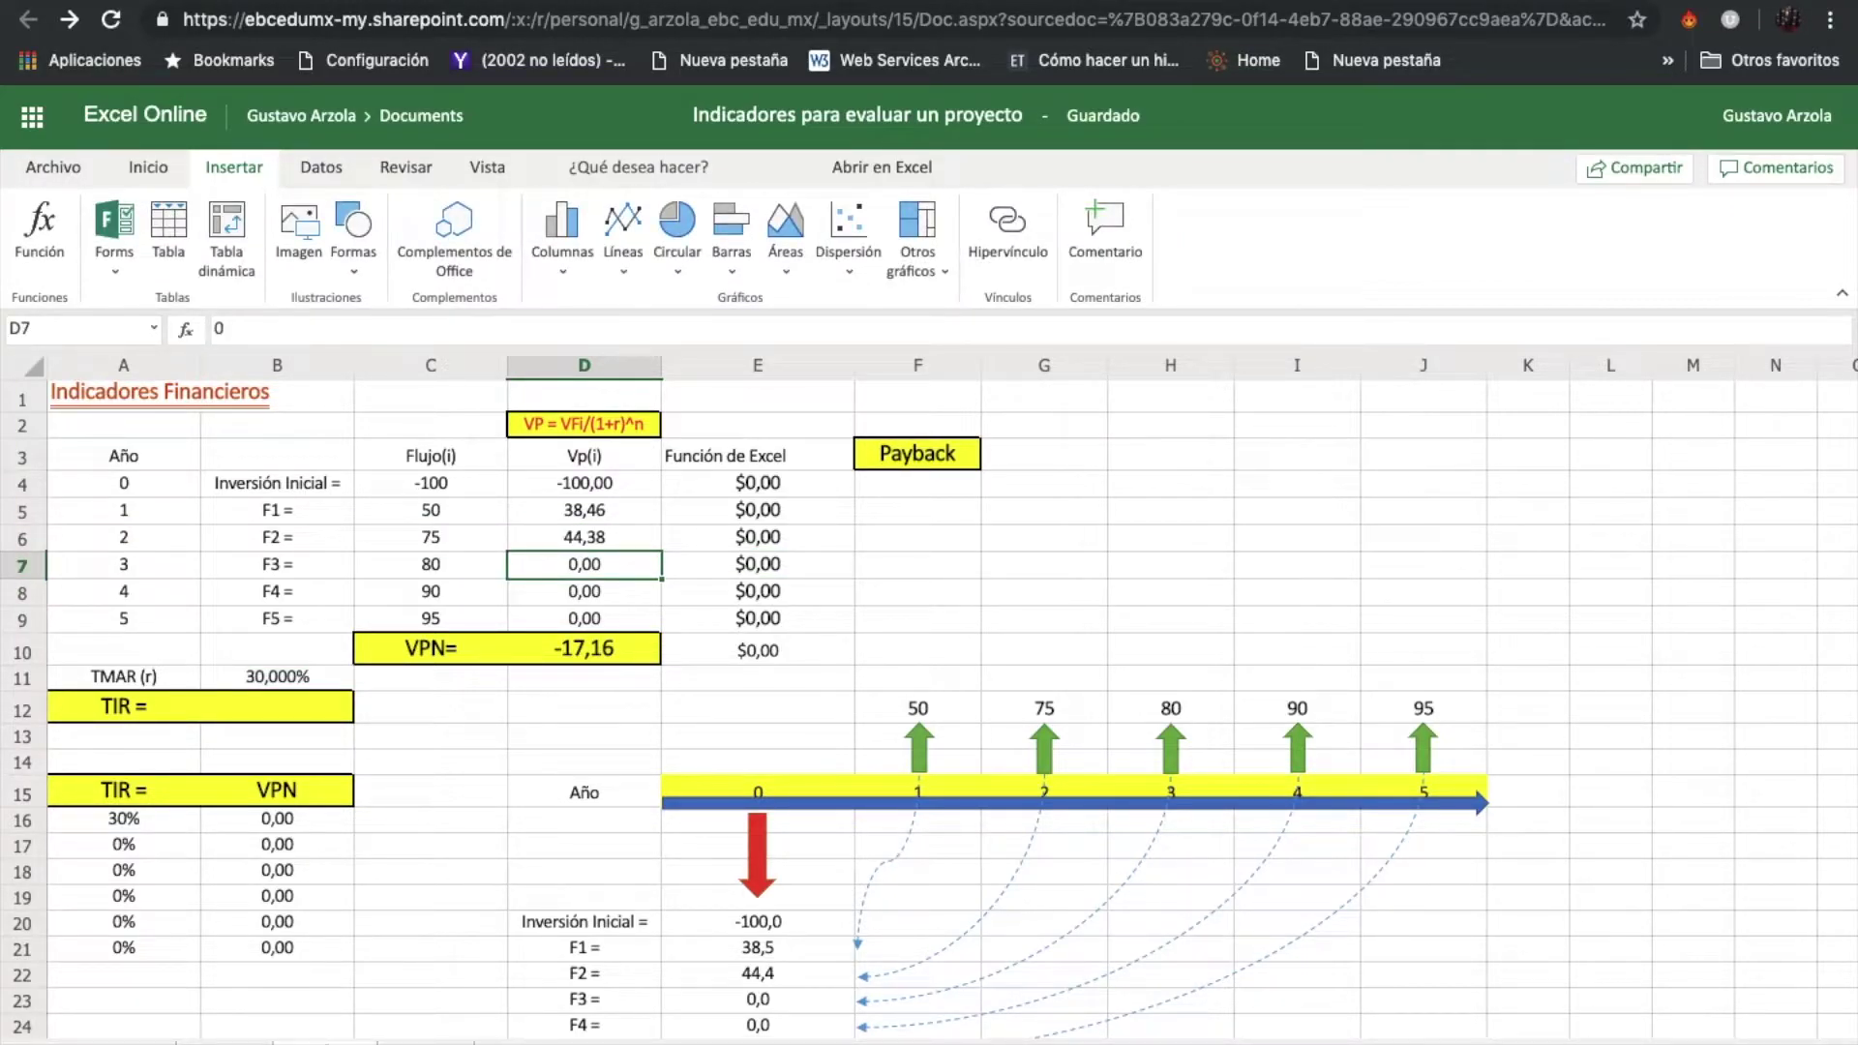
Step: Enter the present value formula =C7/(1+B11)^A7 in D7 for the year 3 cash flow
text(=)
click(405, 569)
text(/(1+)
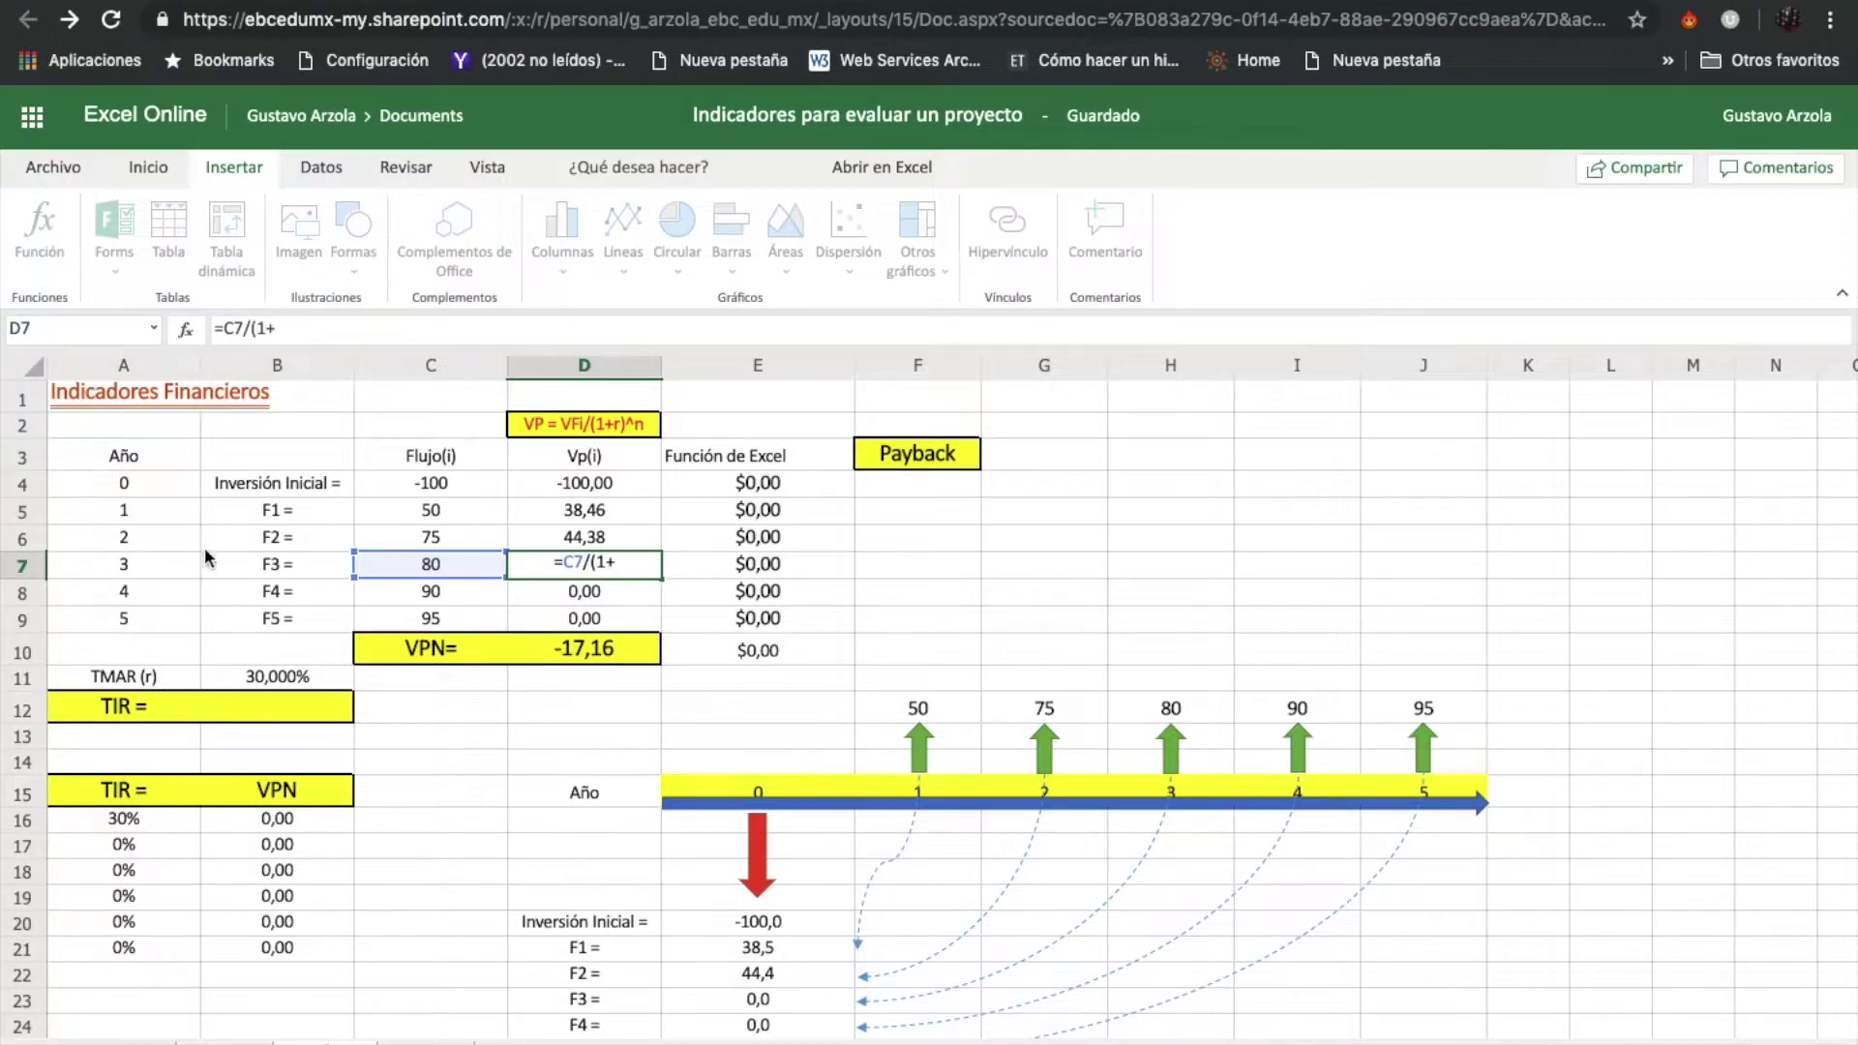
click(240, 676)
text())
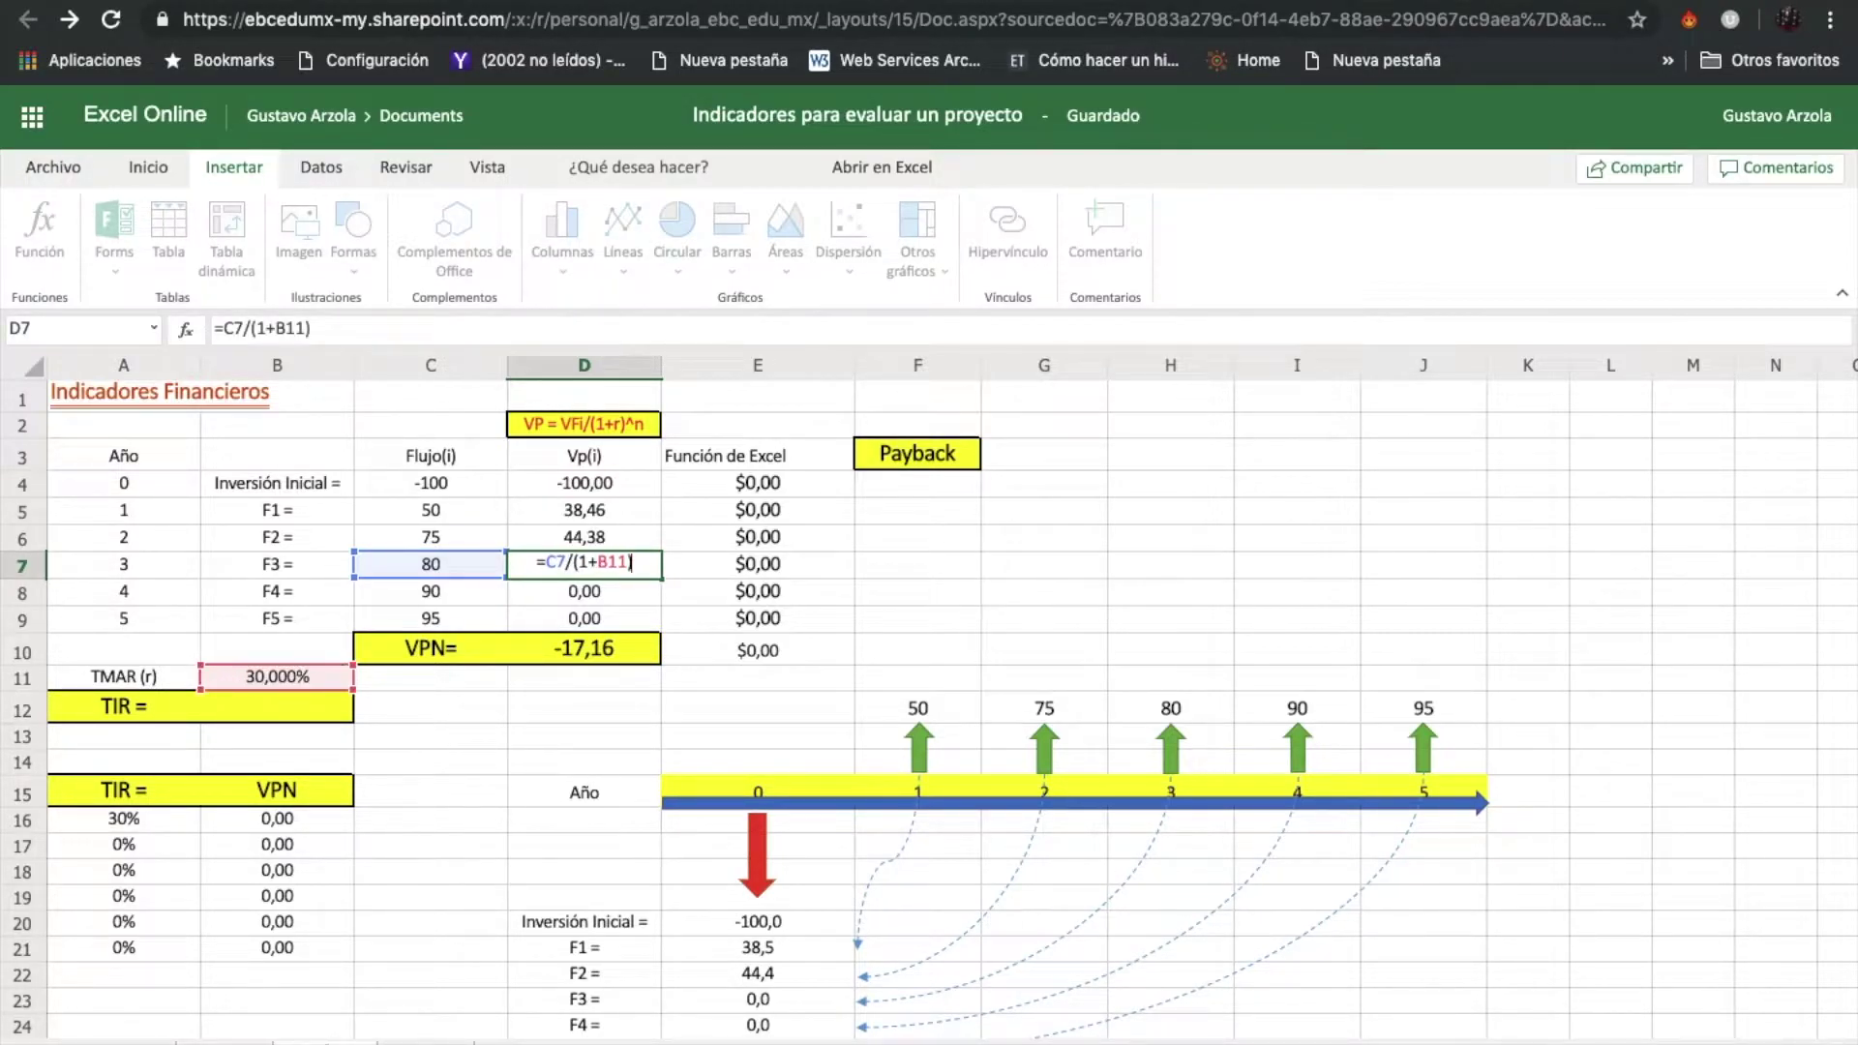
text(^)
click(131, 573)
key(Return)
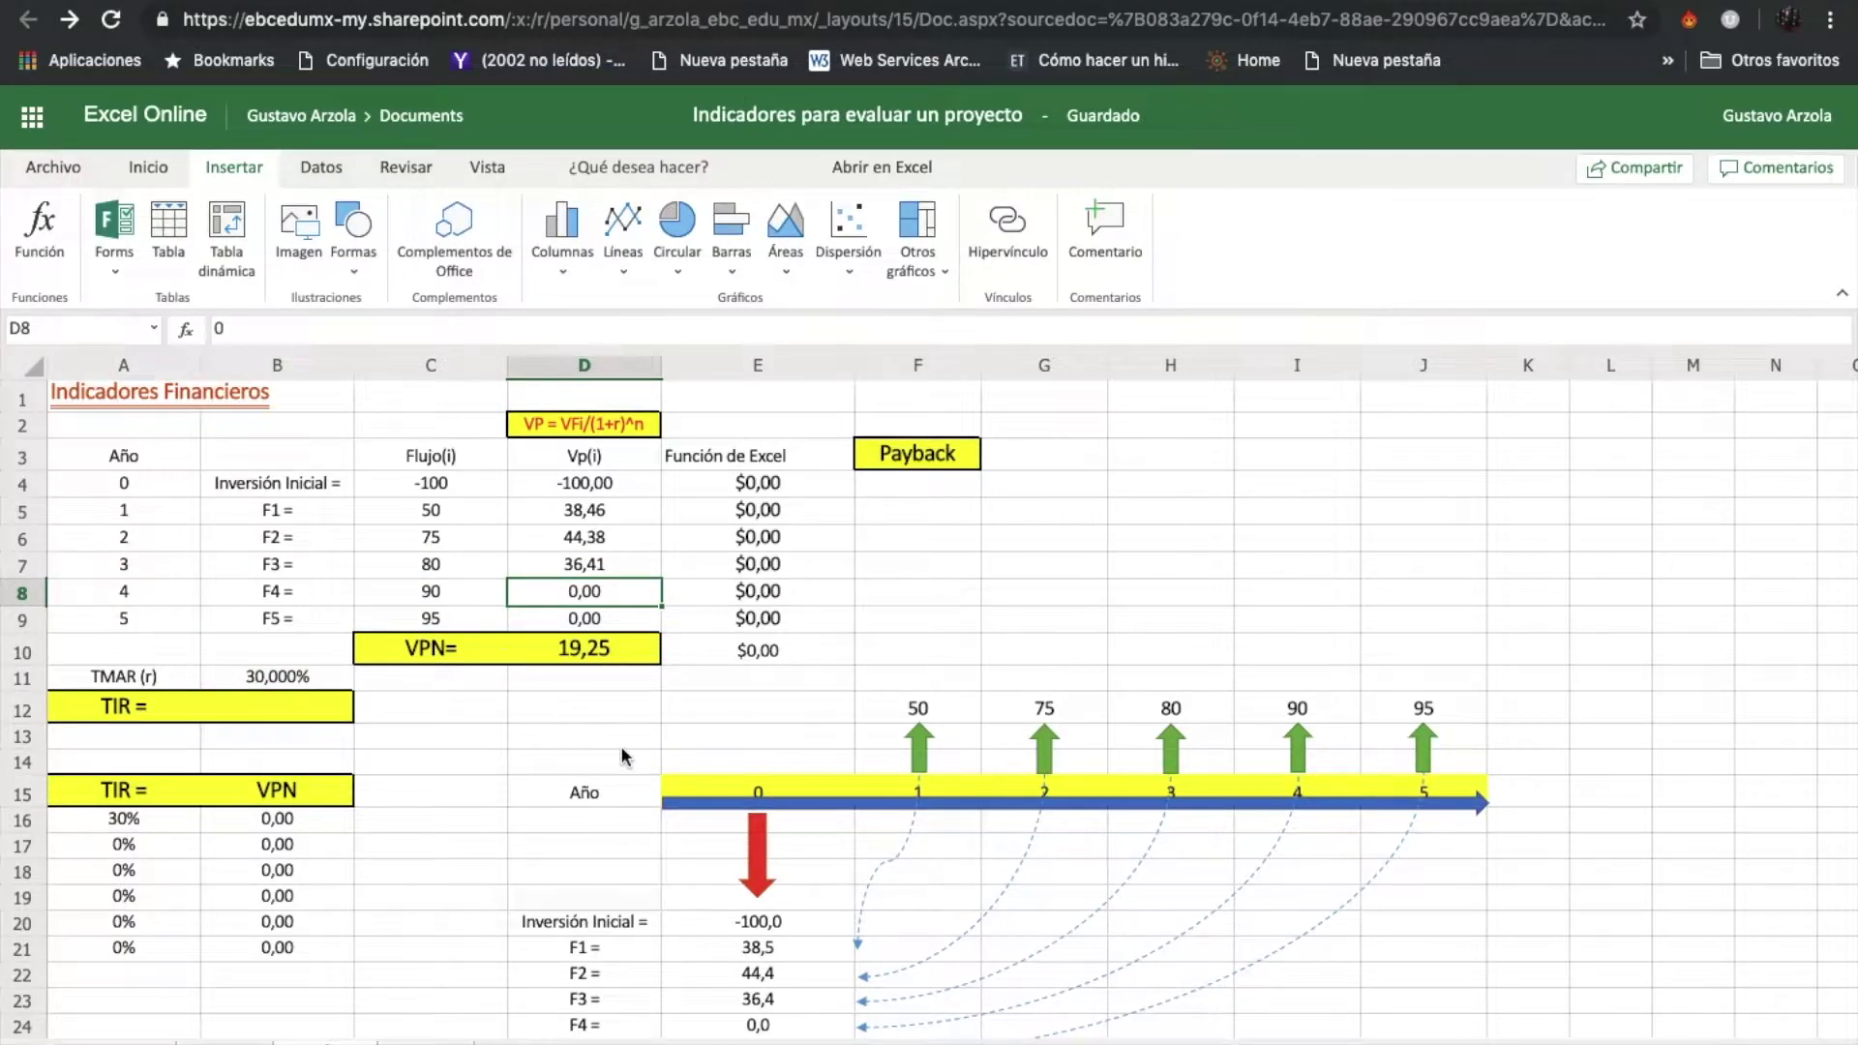
Step: Fix the row of the rate reference in D7, making it =C7/(1+B$11)^A7, and fill the formula down to D8
click(583, 571)
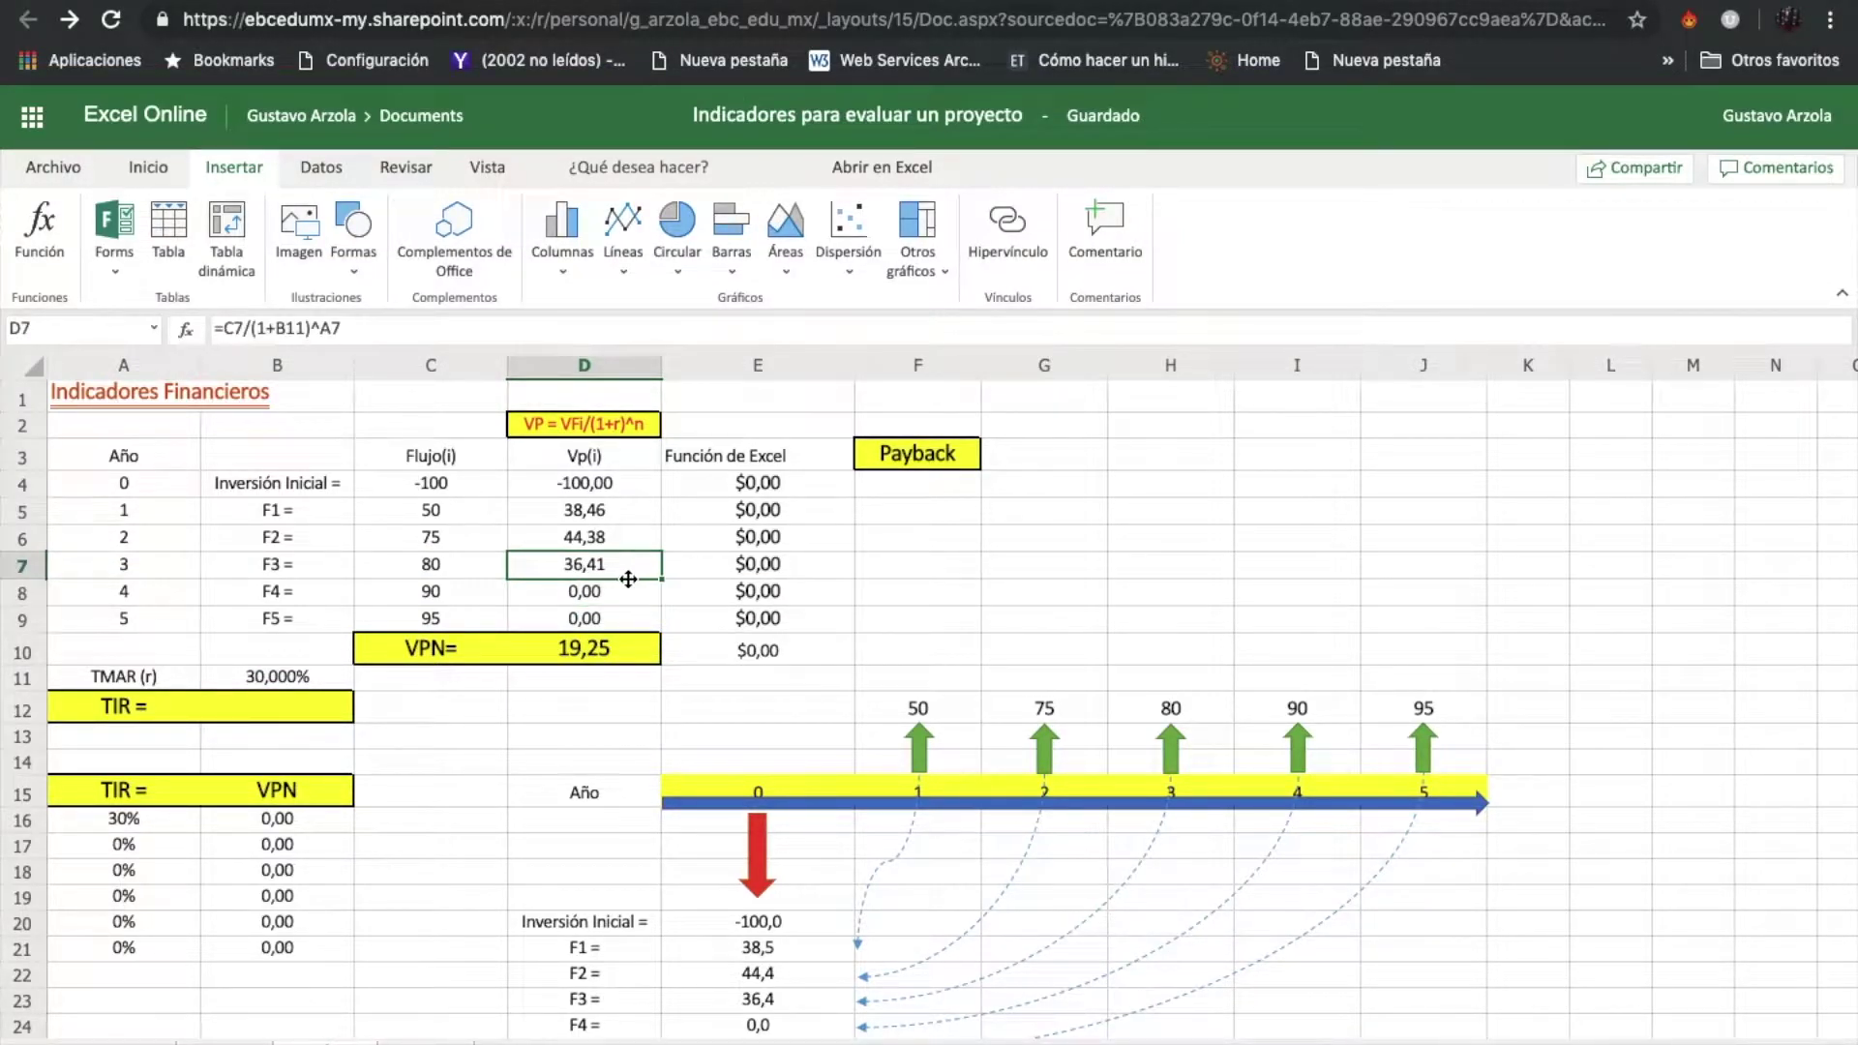
click(289, 328)
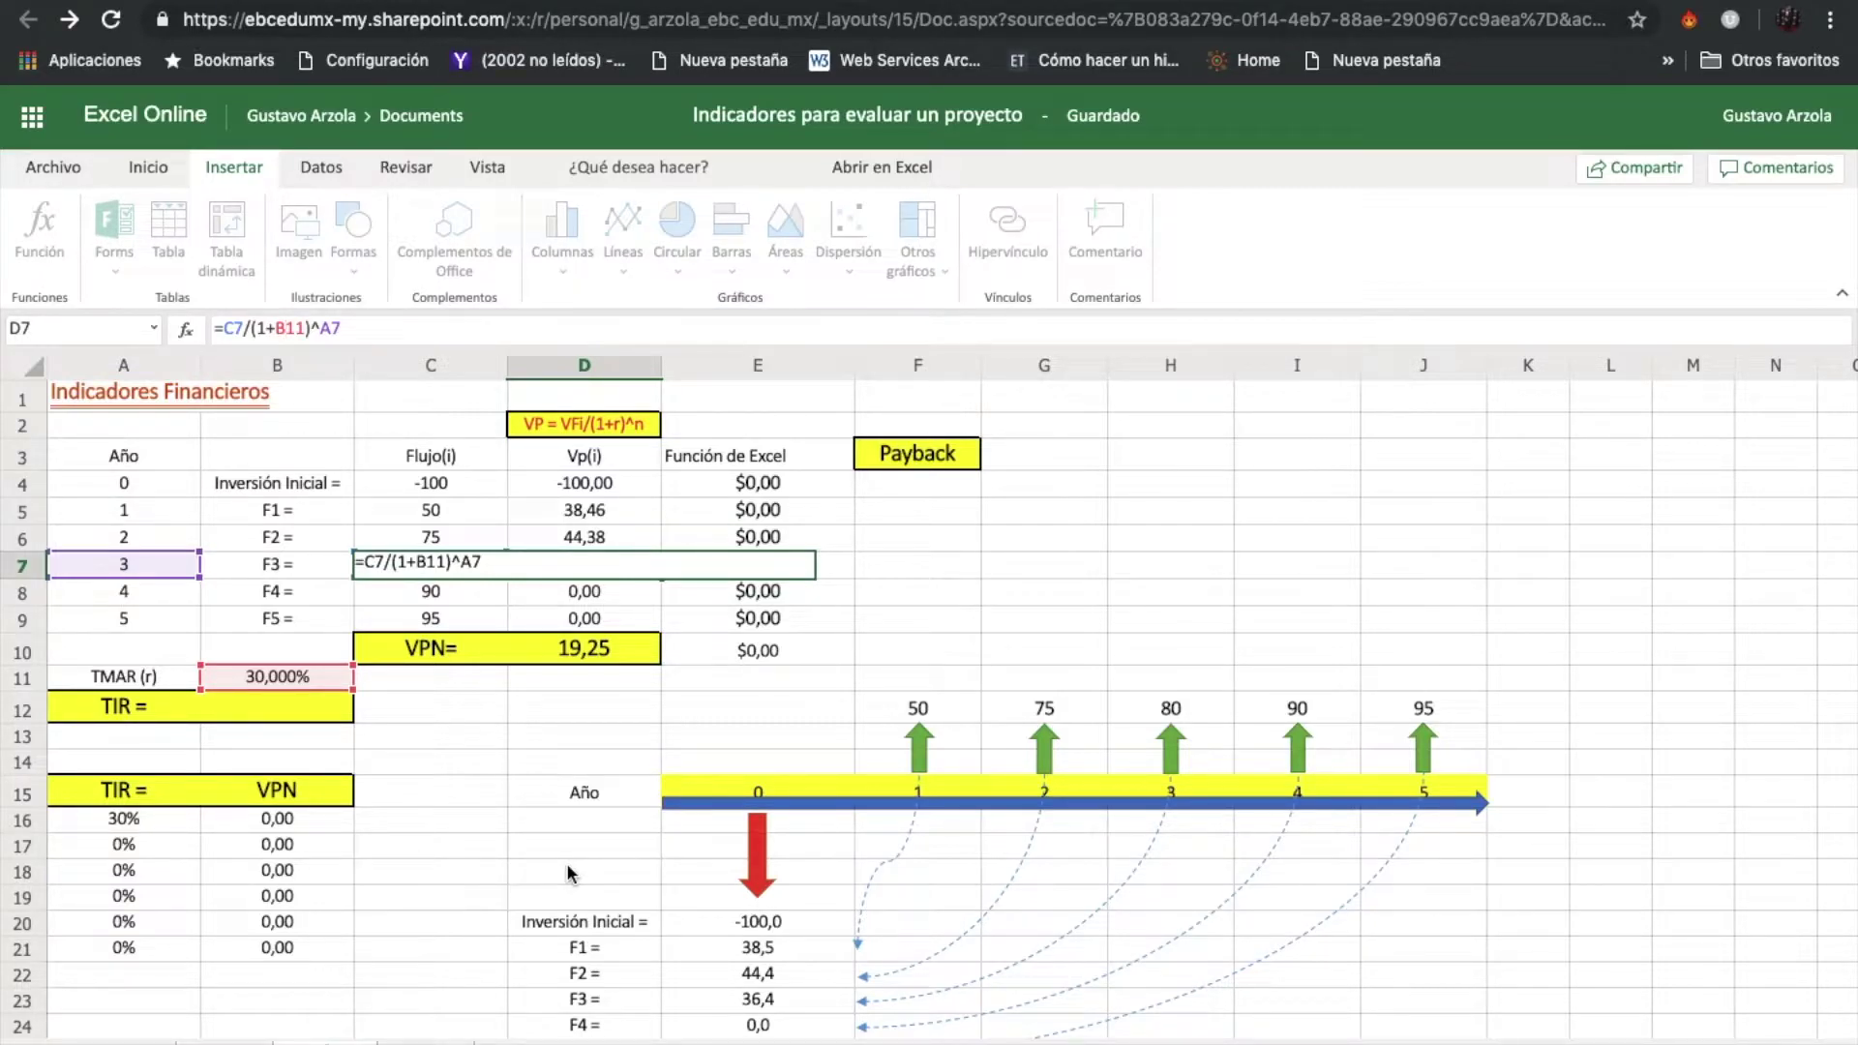
text($)
key(ctrl+Return)
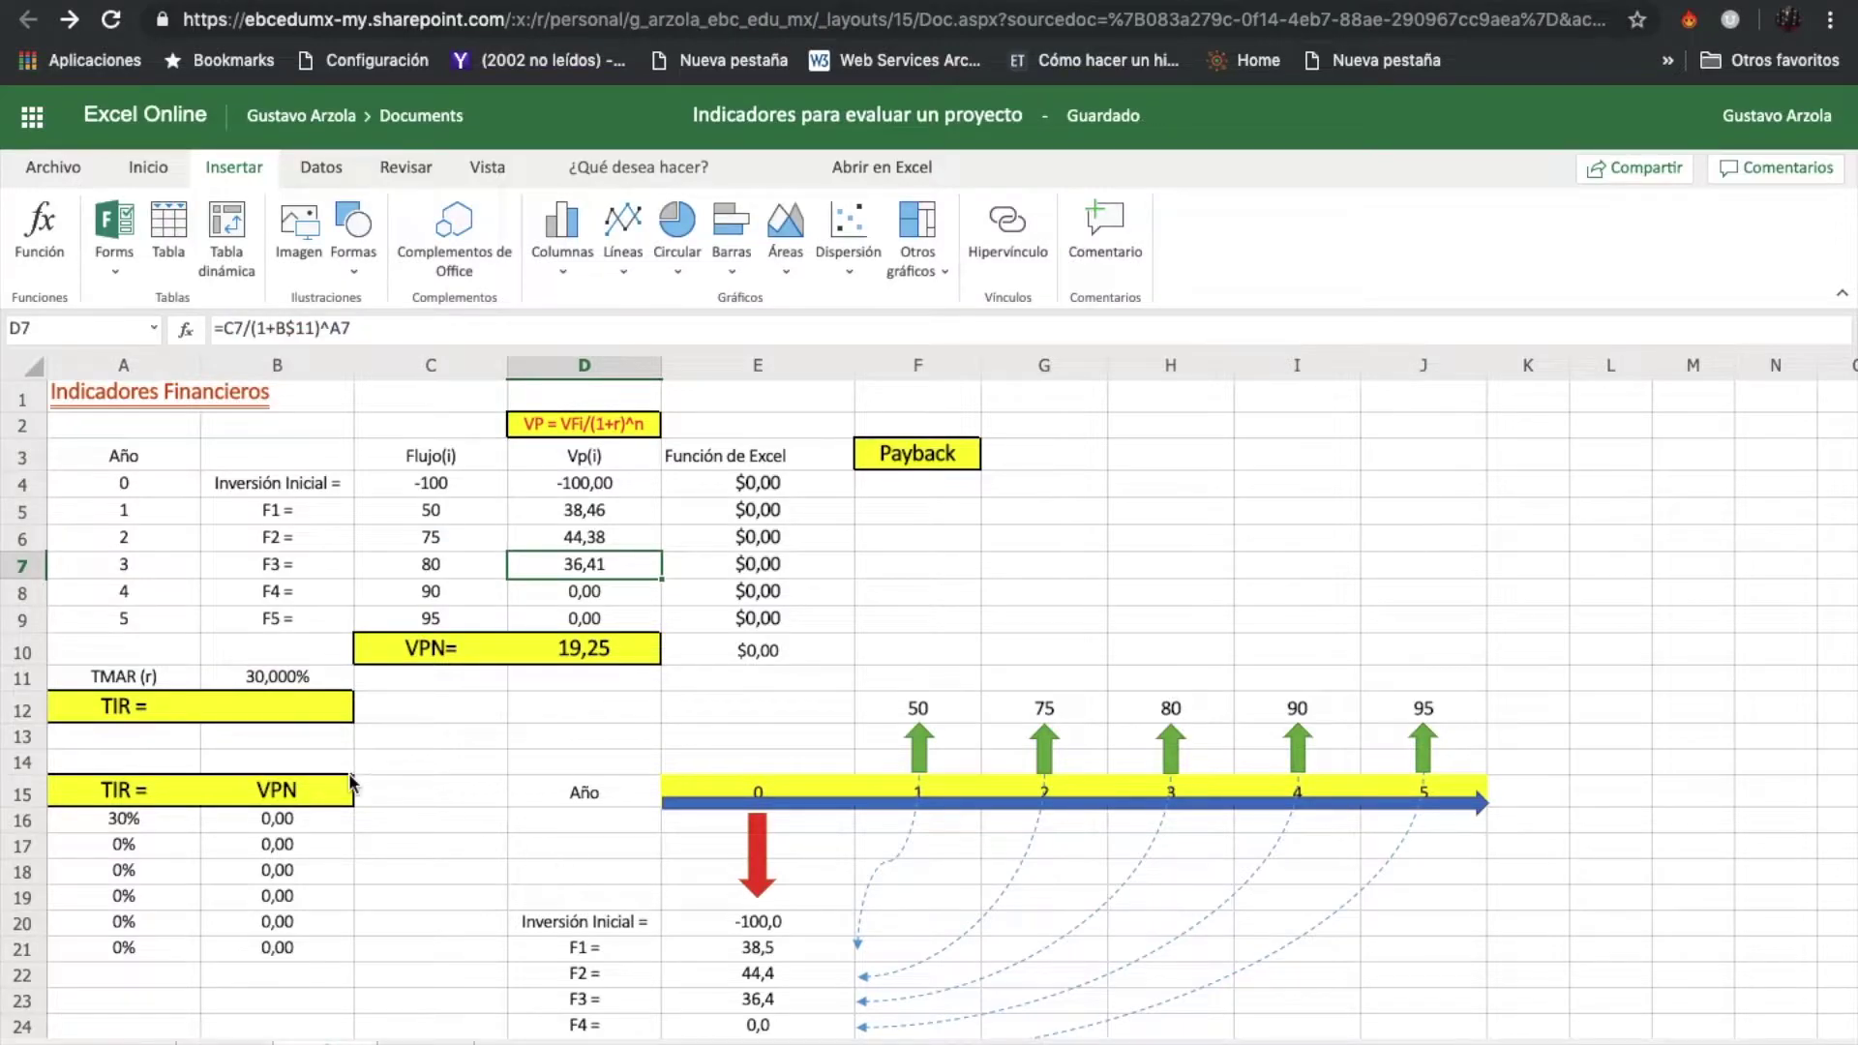
drag(662, 579, 649, 606)
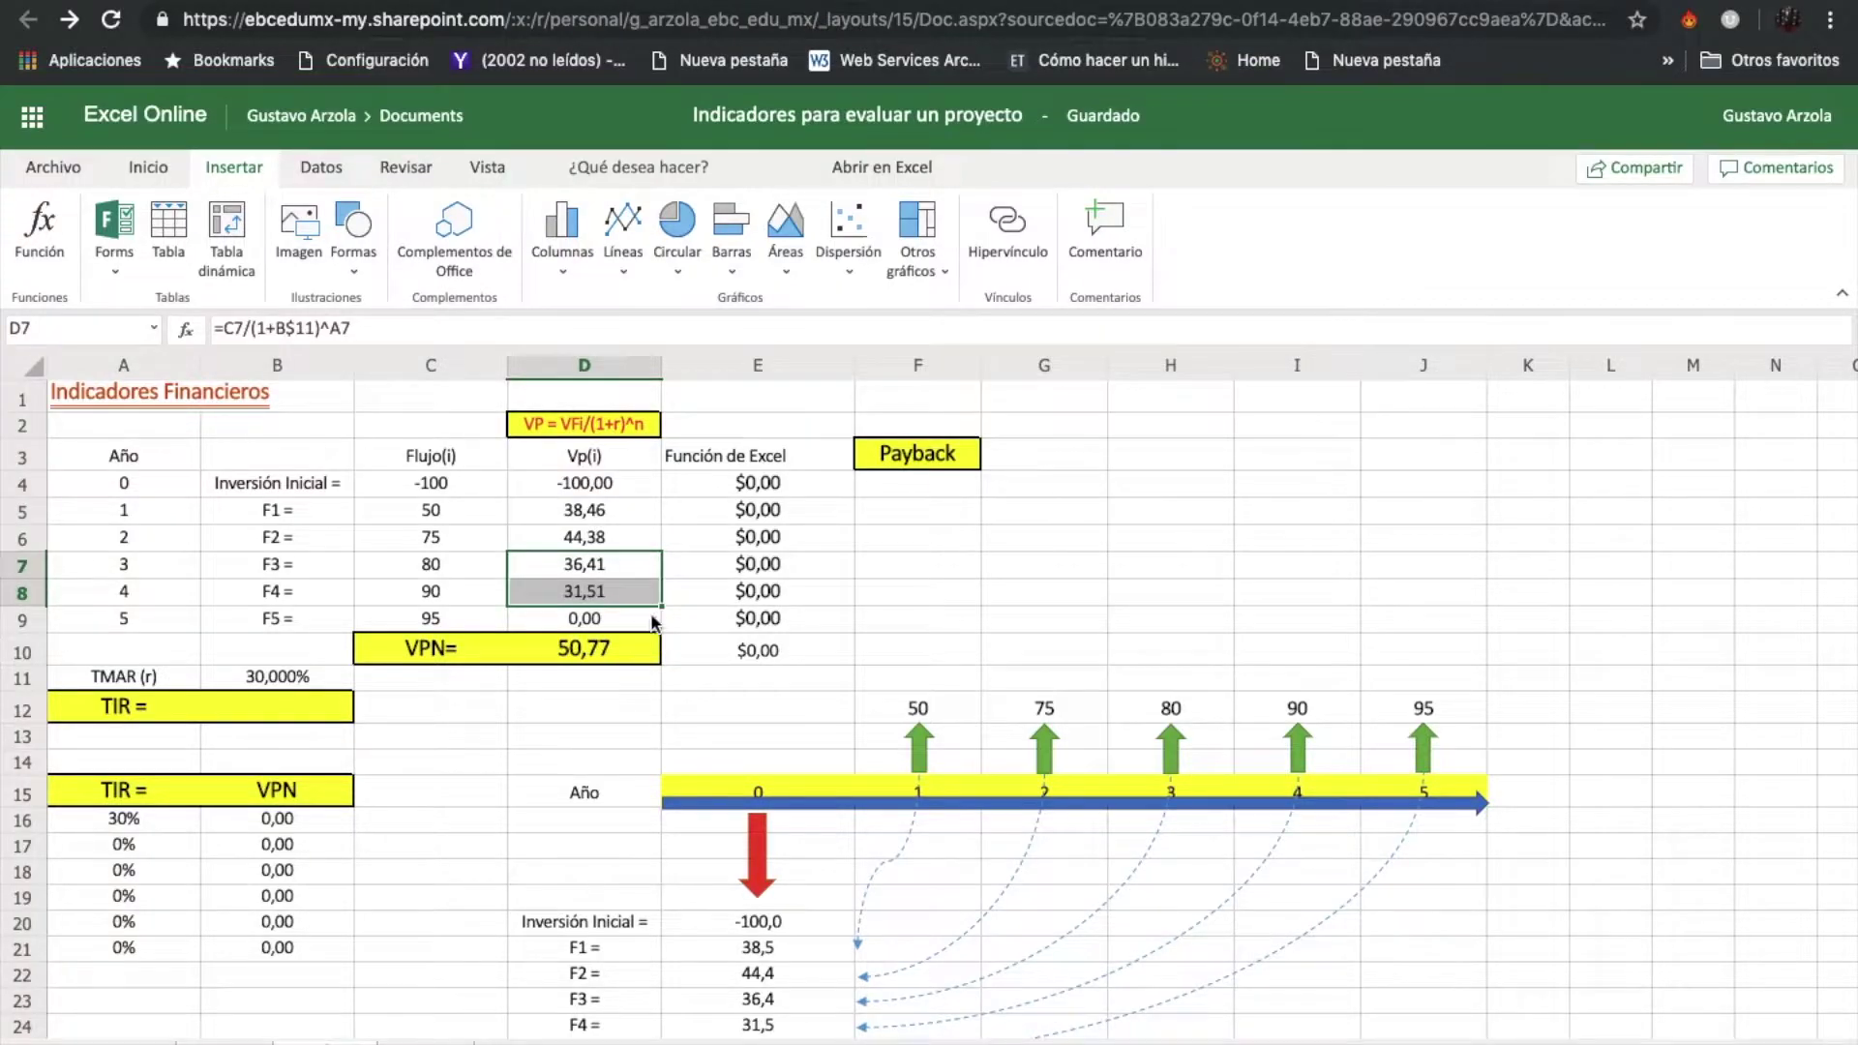
Step: Check the year 4 present value formula in D8 and fill it down to D9 for the year 5 cash flow
double_click(577, 592)
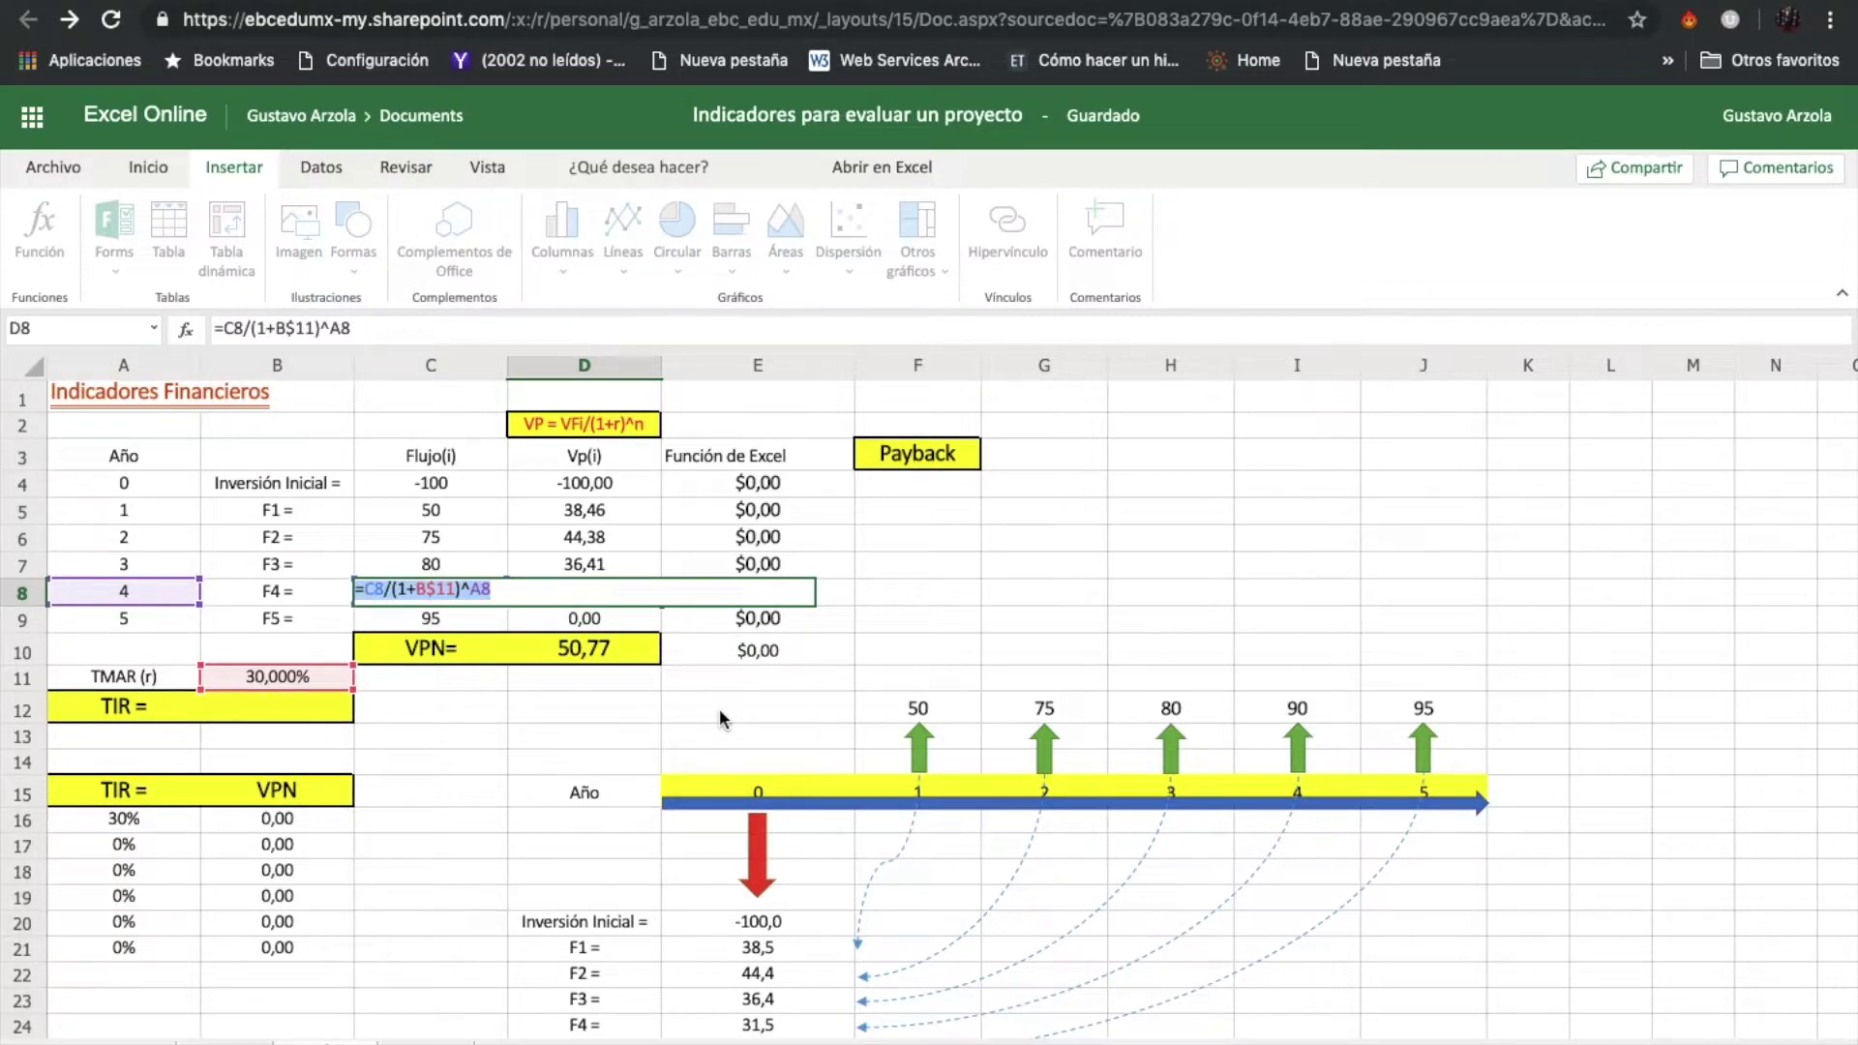
key(Return)
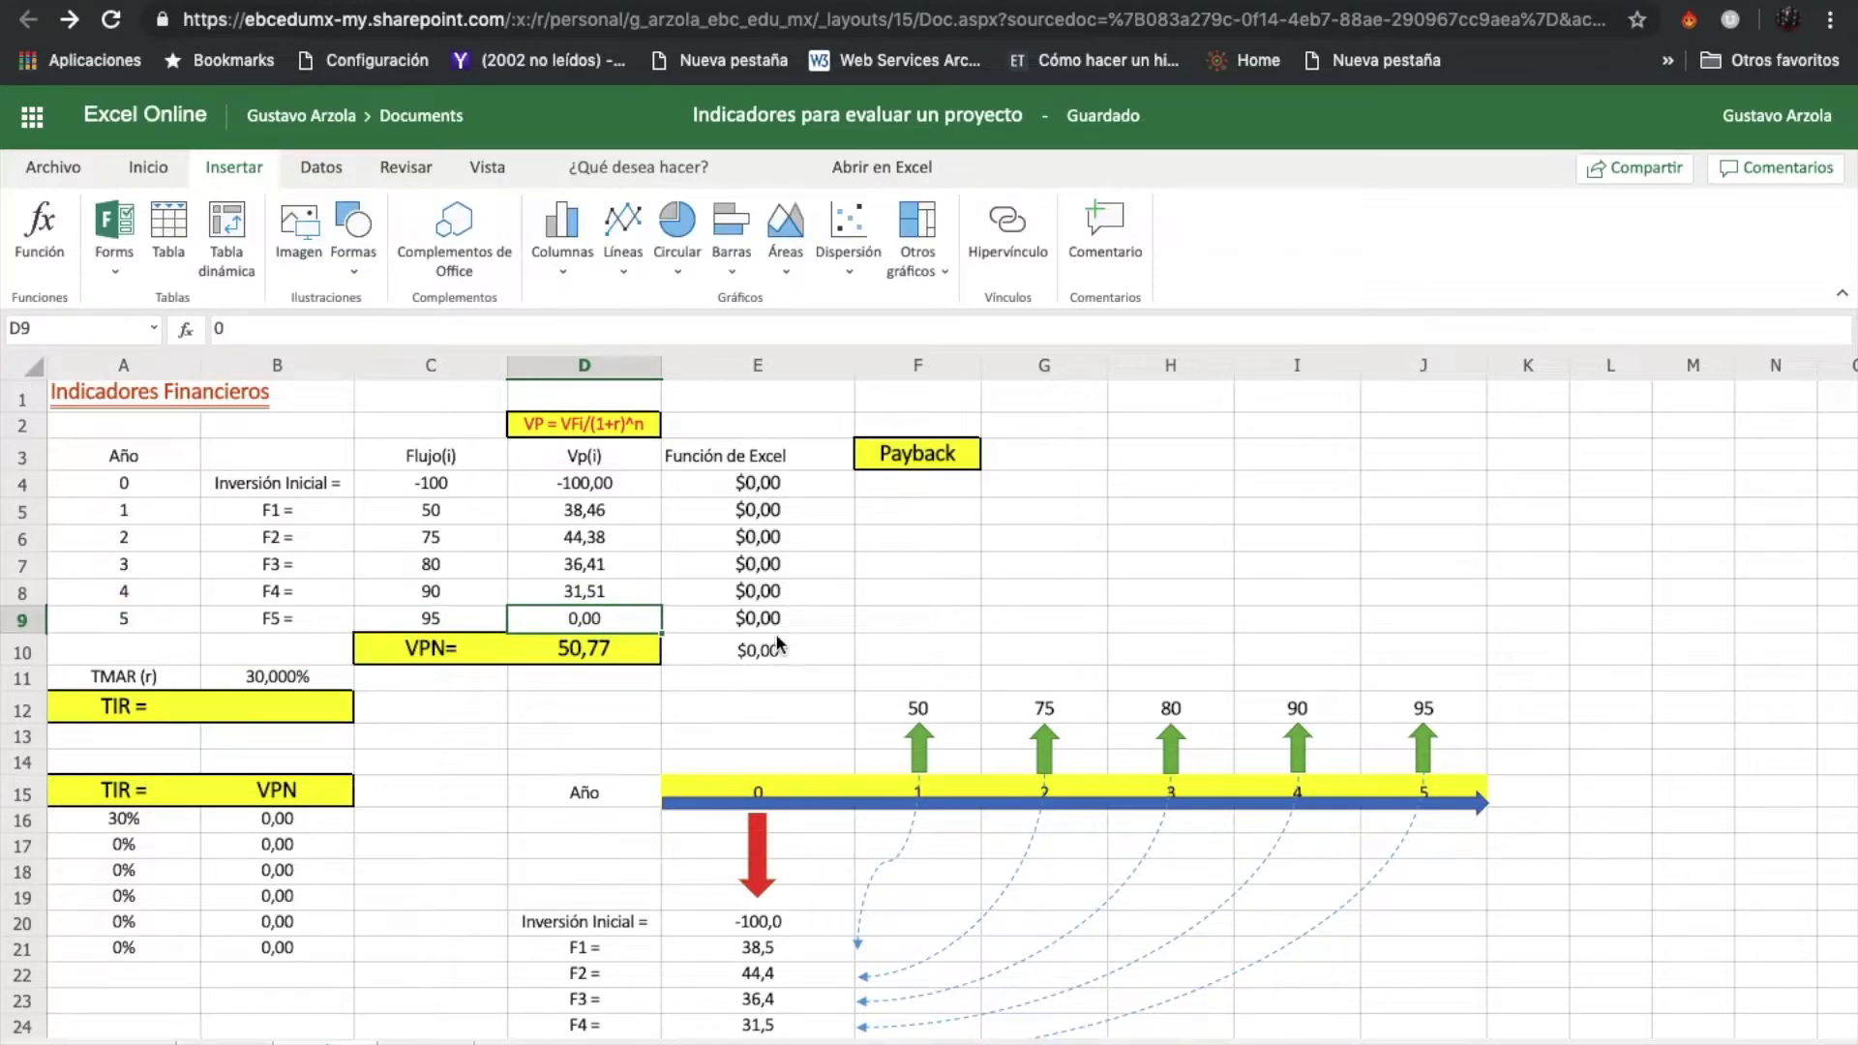
click(582, 594)
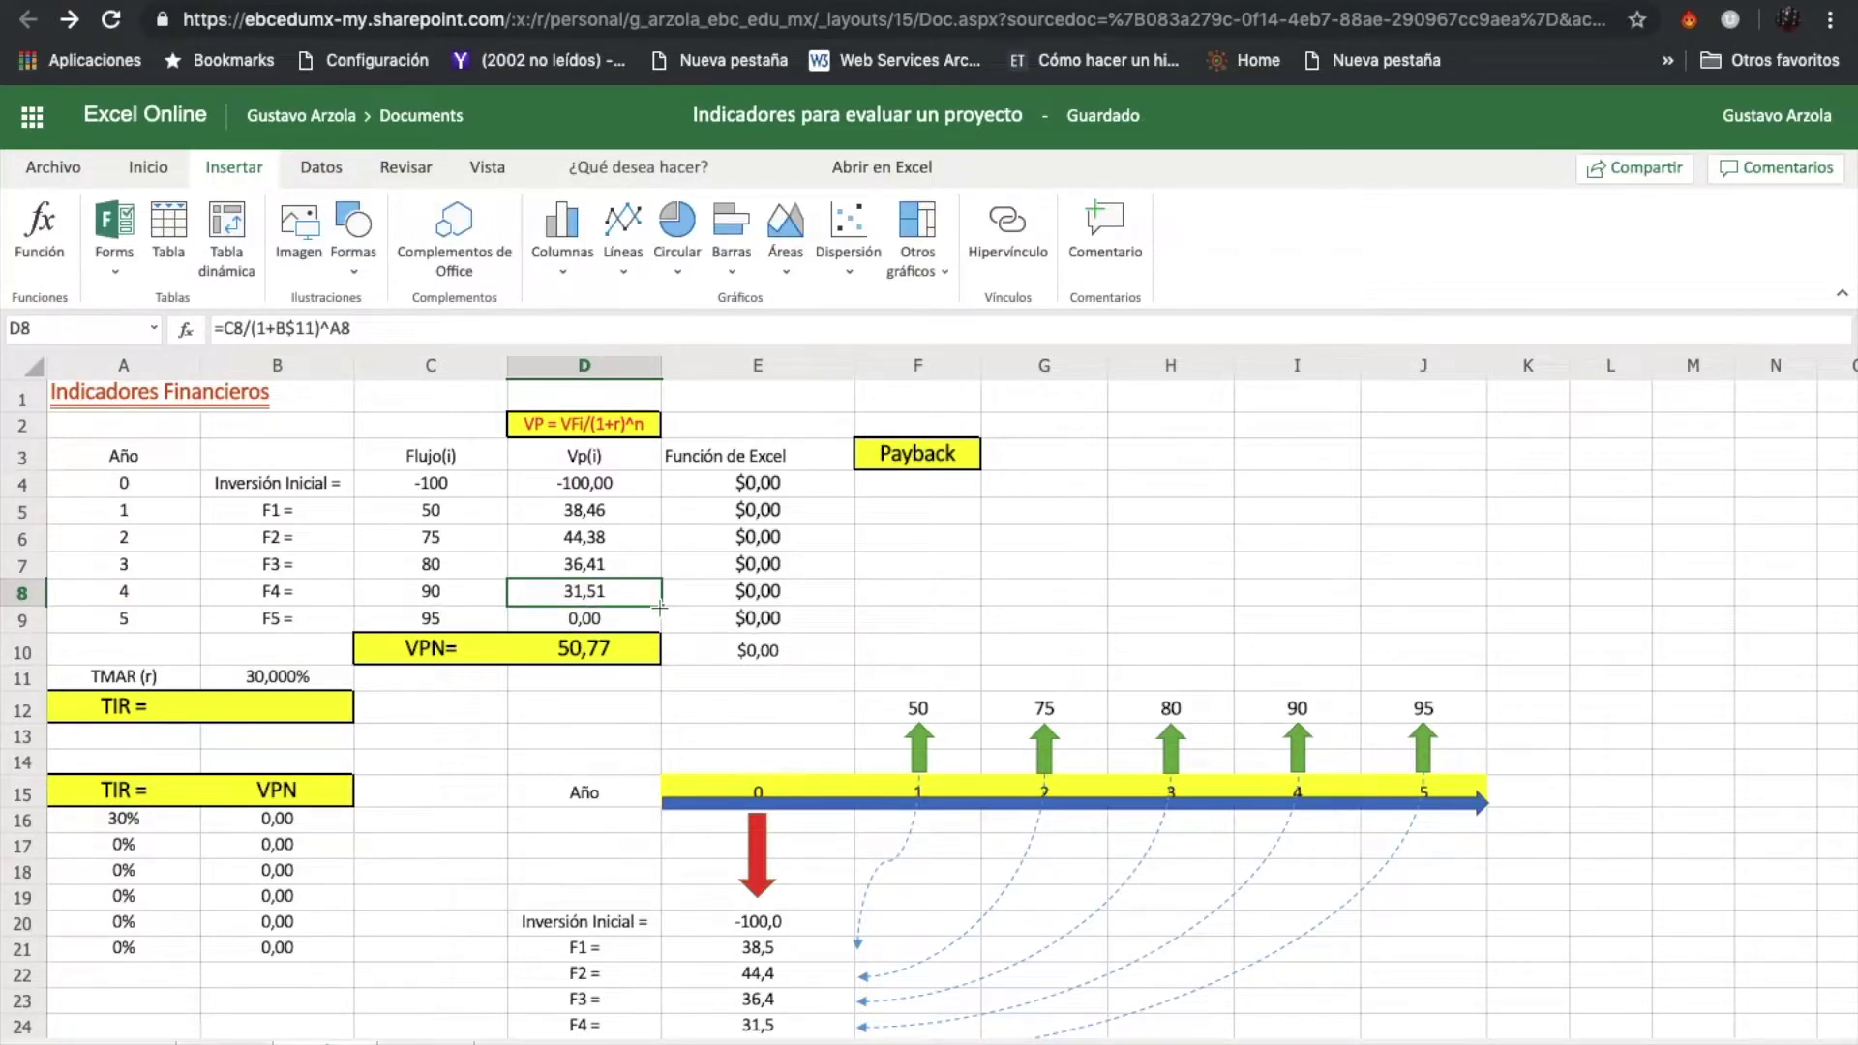
drag(660, 607, 664, 635)
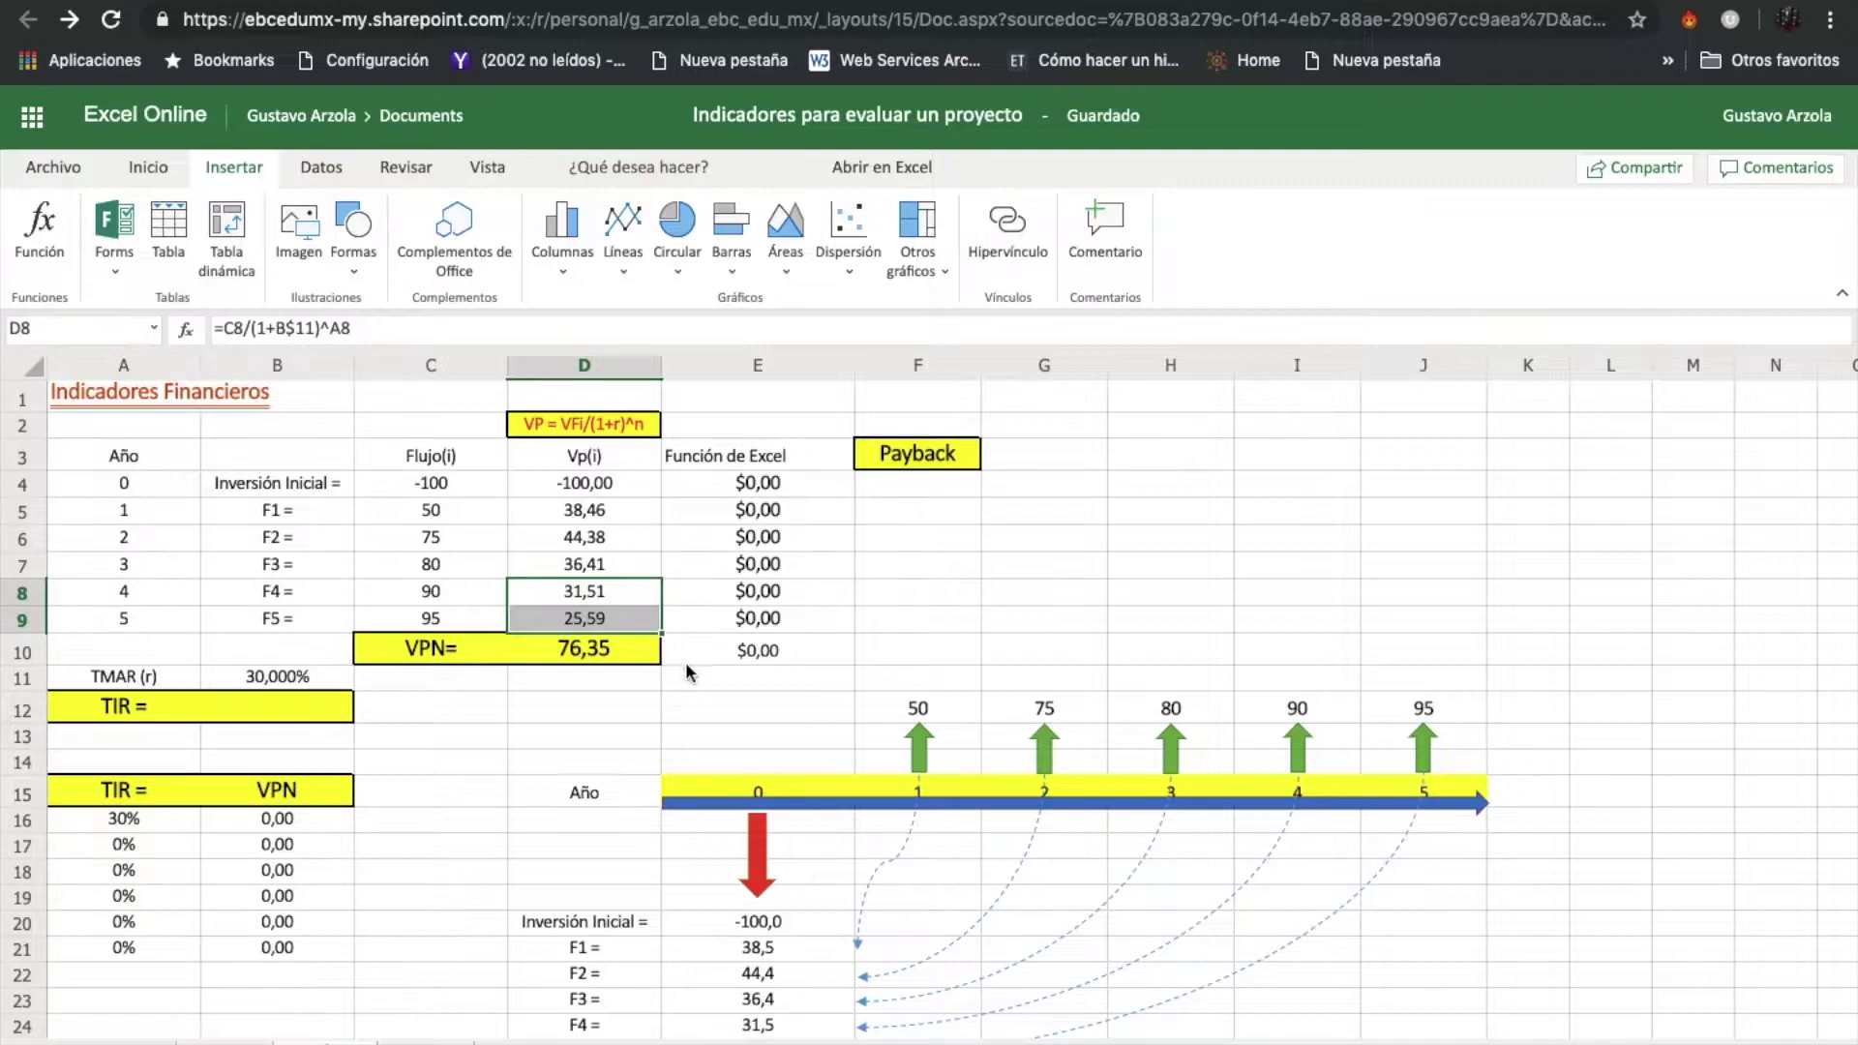
click(443, 624)
click(591, 623)
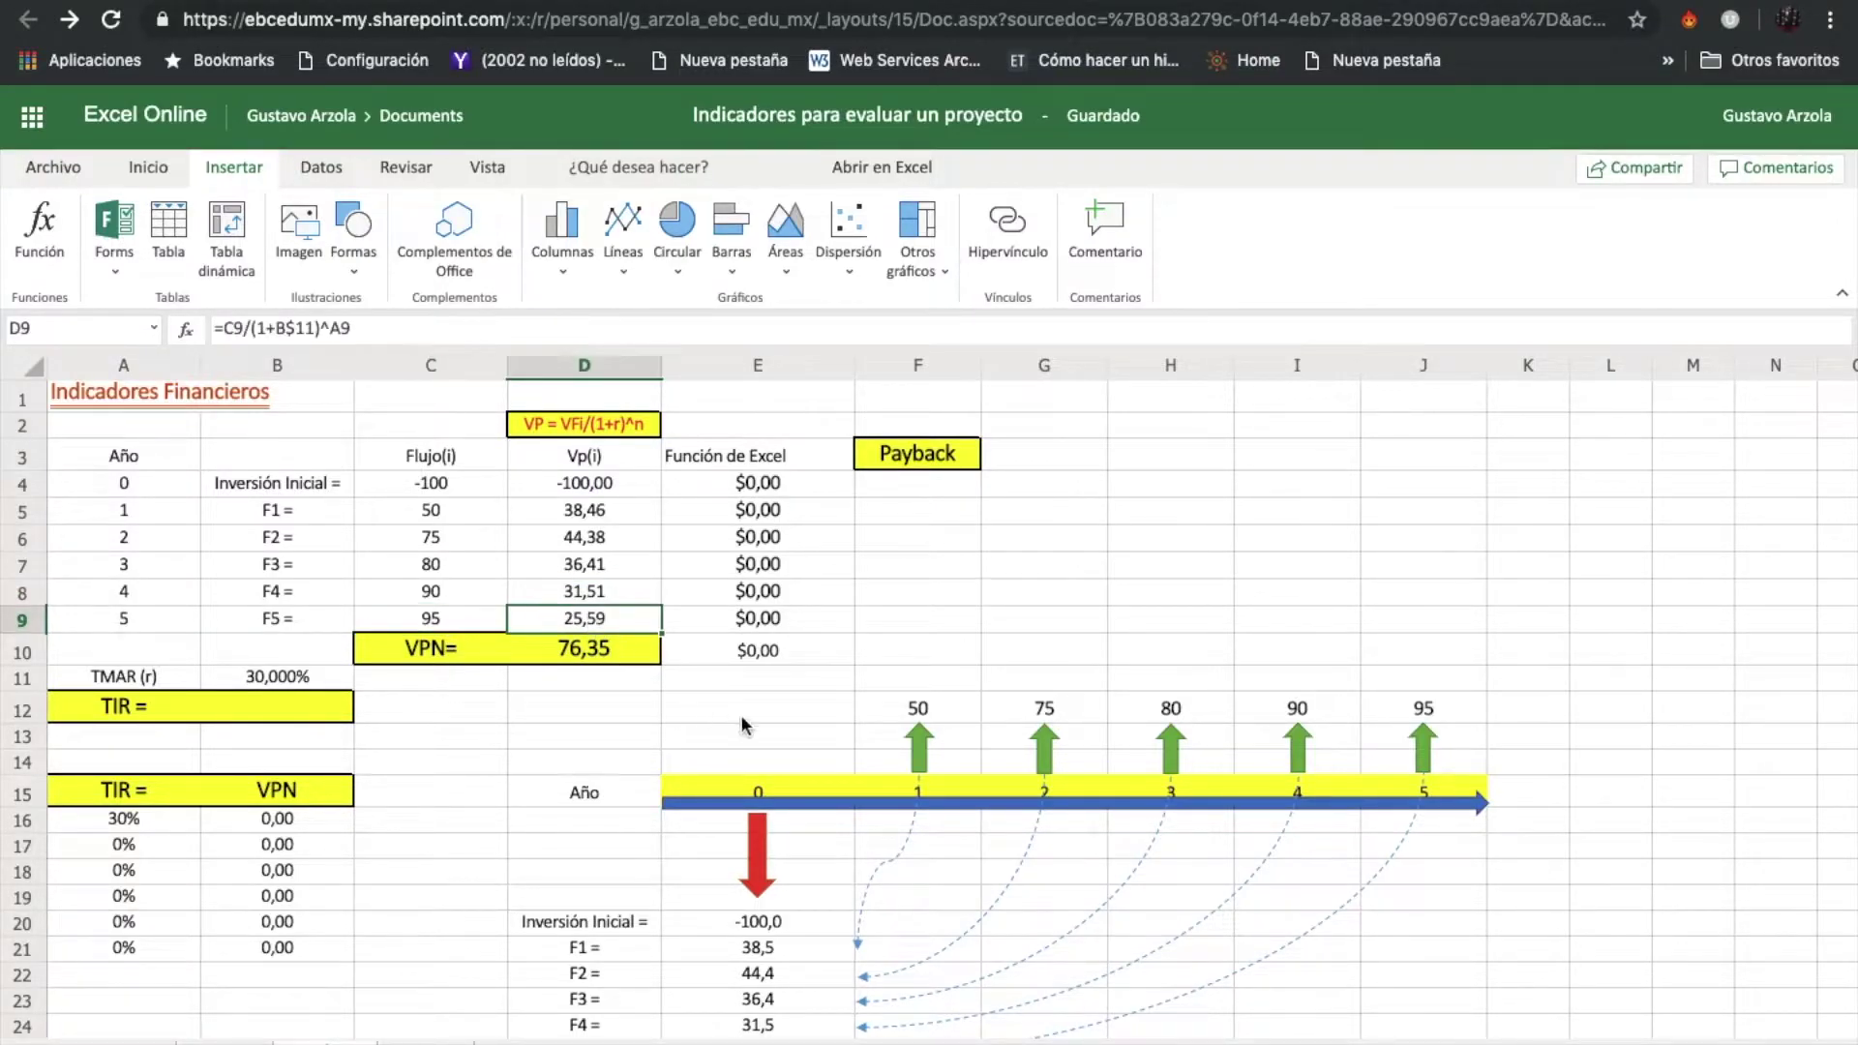
Step: Show two decimals for the present values in E20:E25 and the VPN in E26 under the cash flow diagram
scroll(756, 723, down, 2)
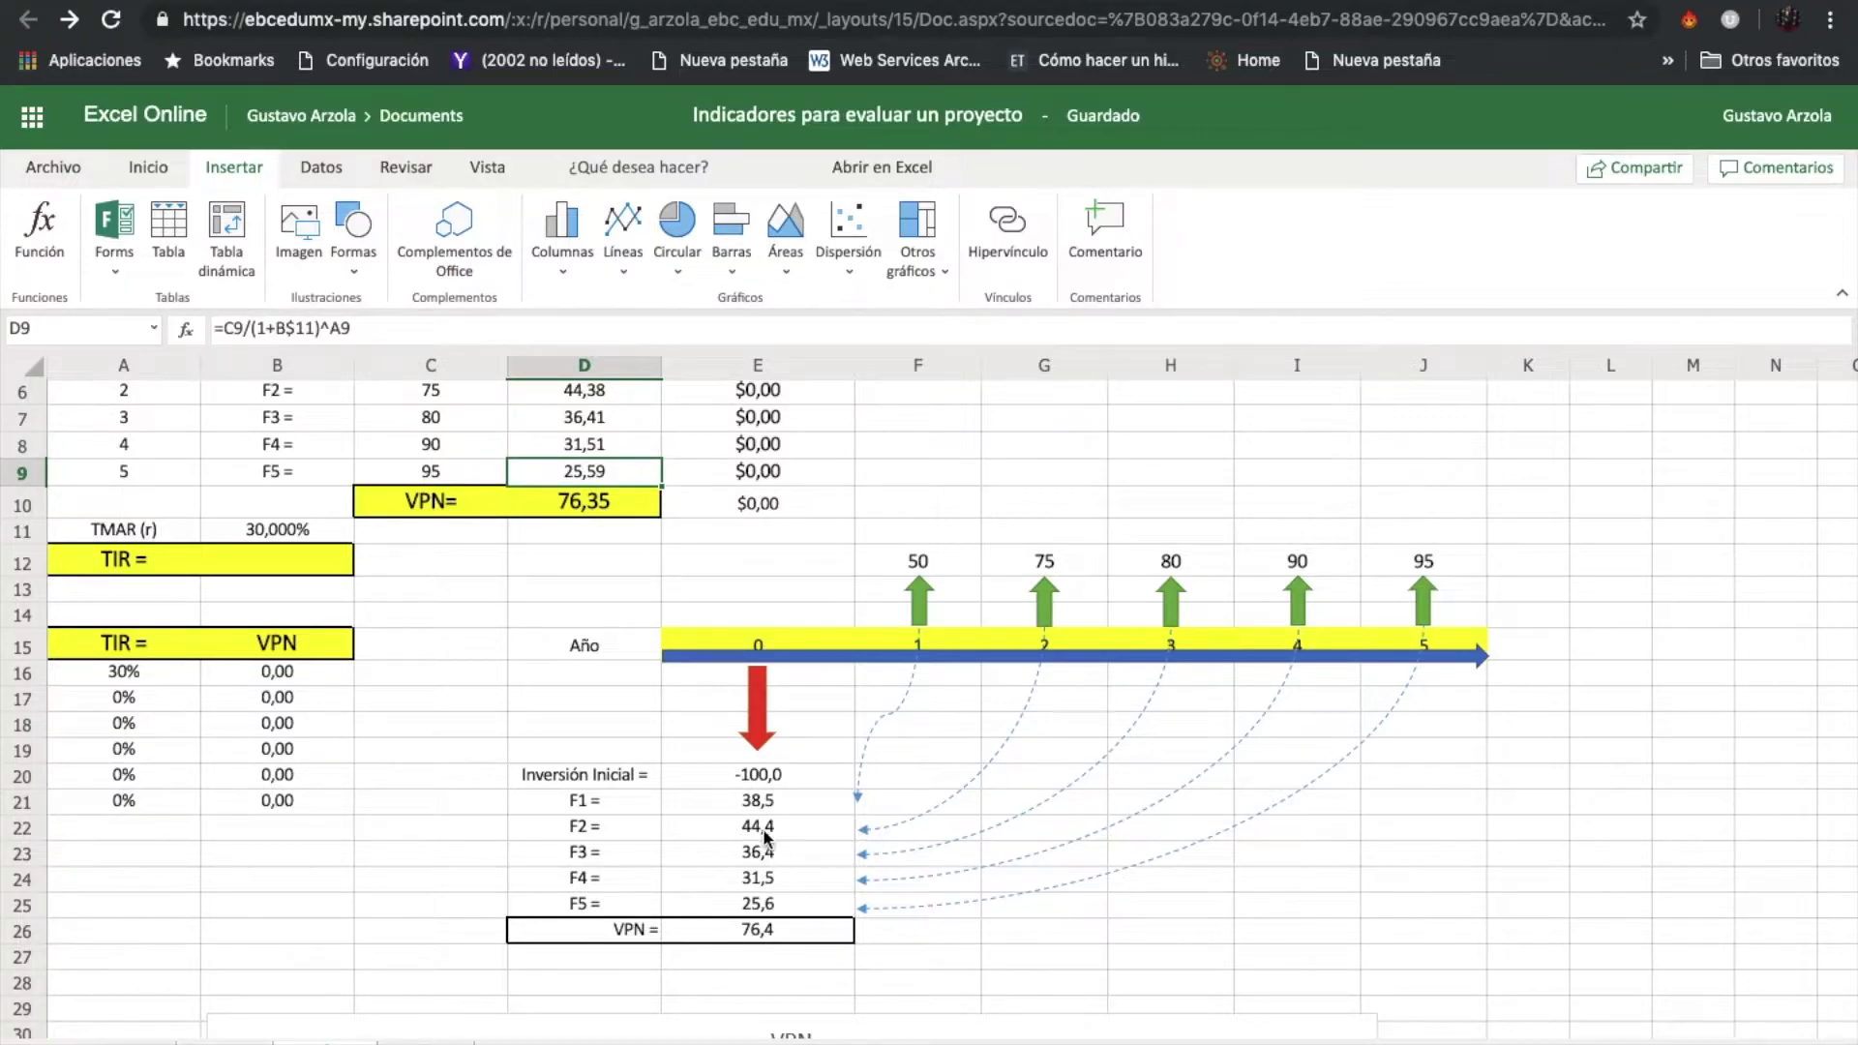
click(756, 776)
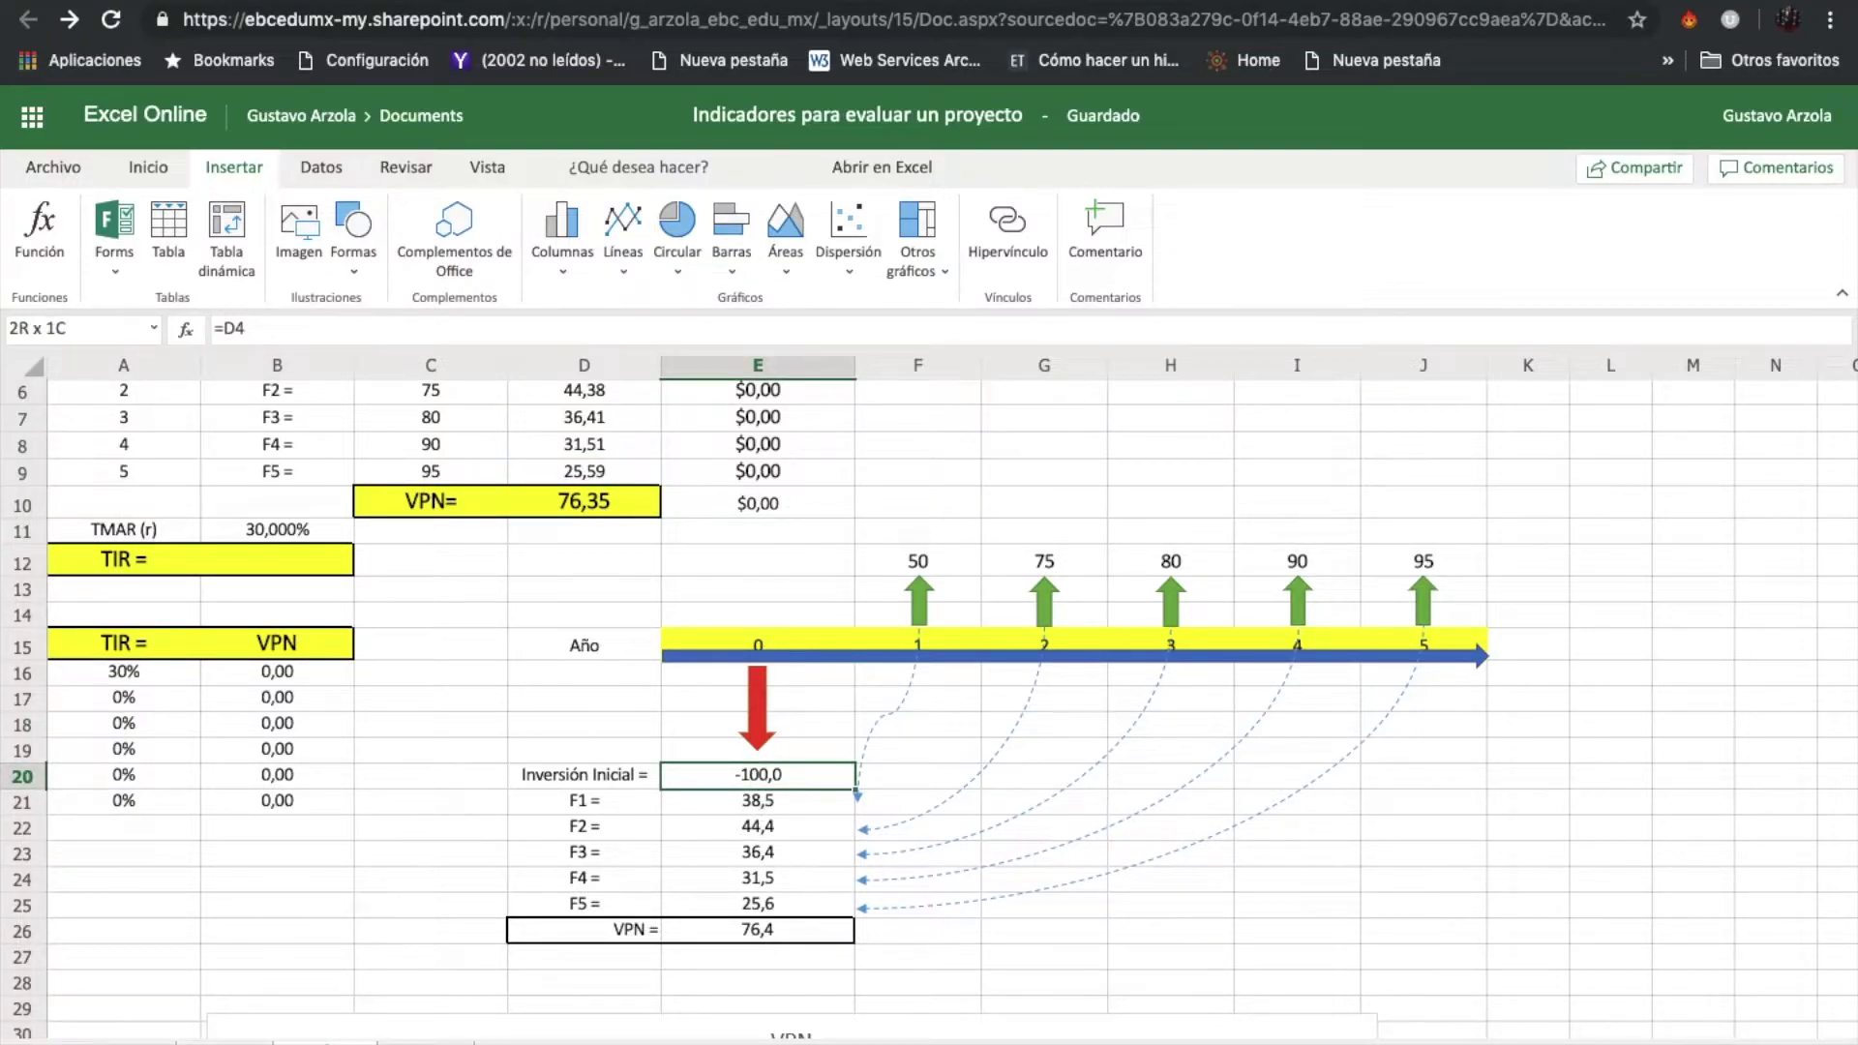
key(shift+Down)
key(shift+Down)
key(shift+Down)
key(shift+Down)
key(shift+Down)
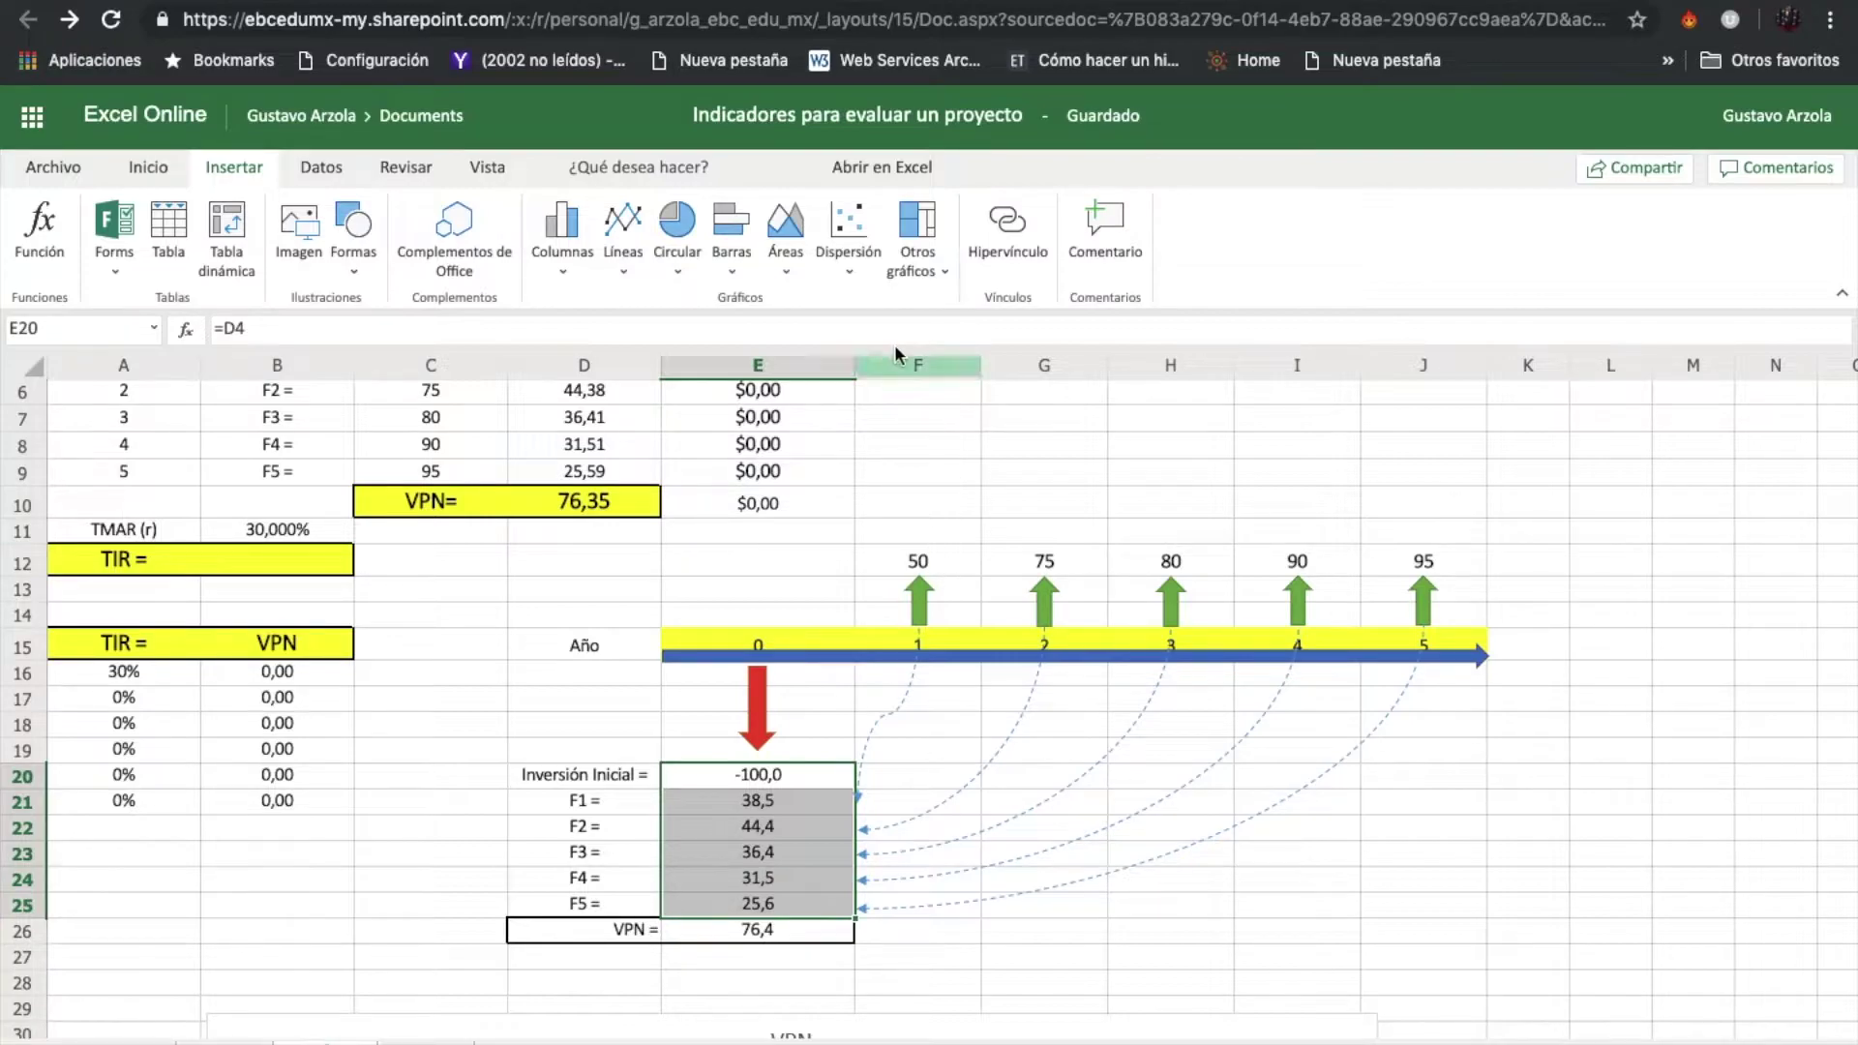
click(158, 173)
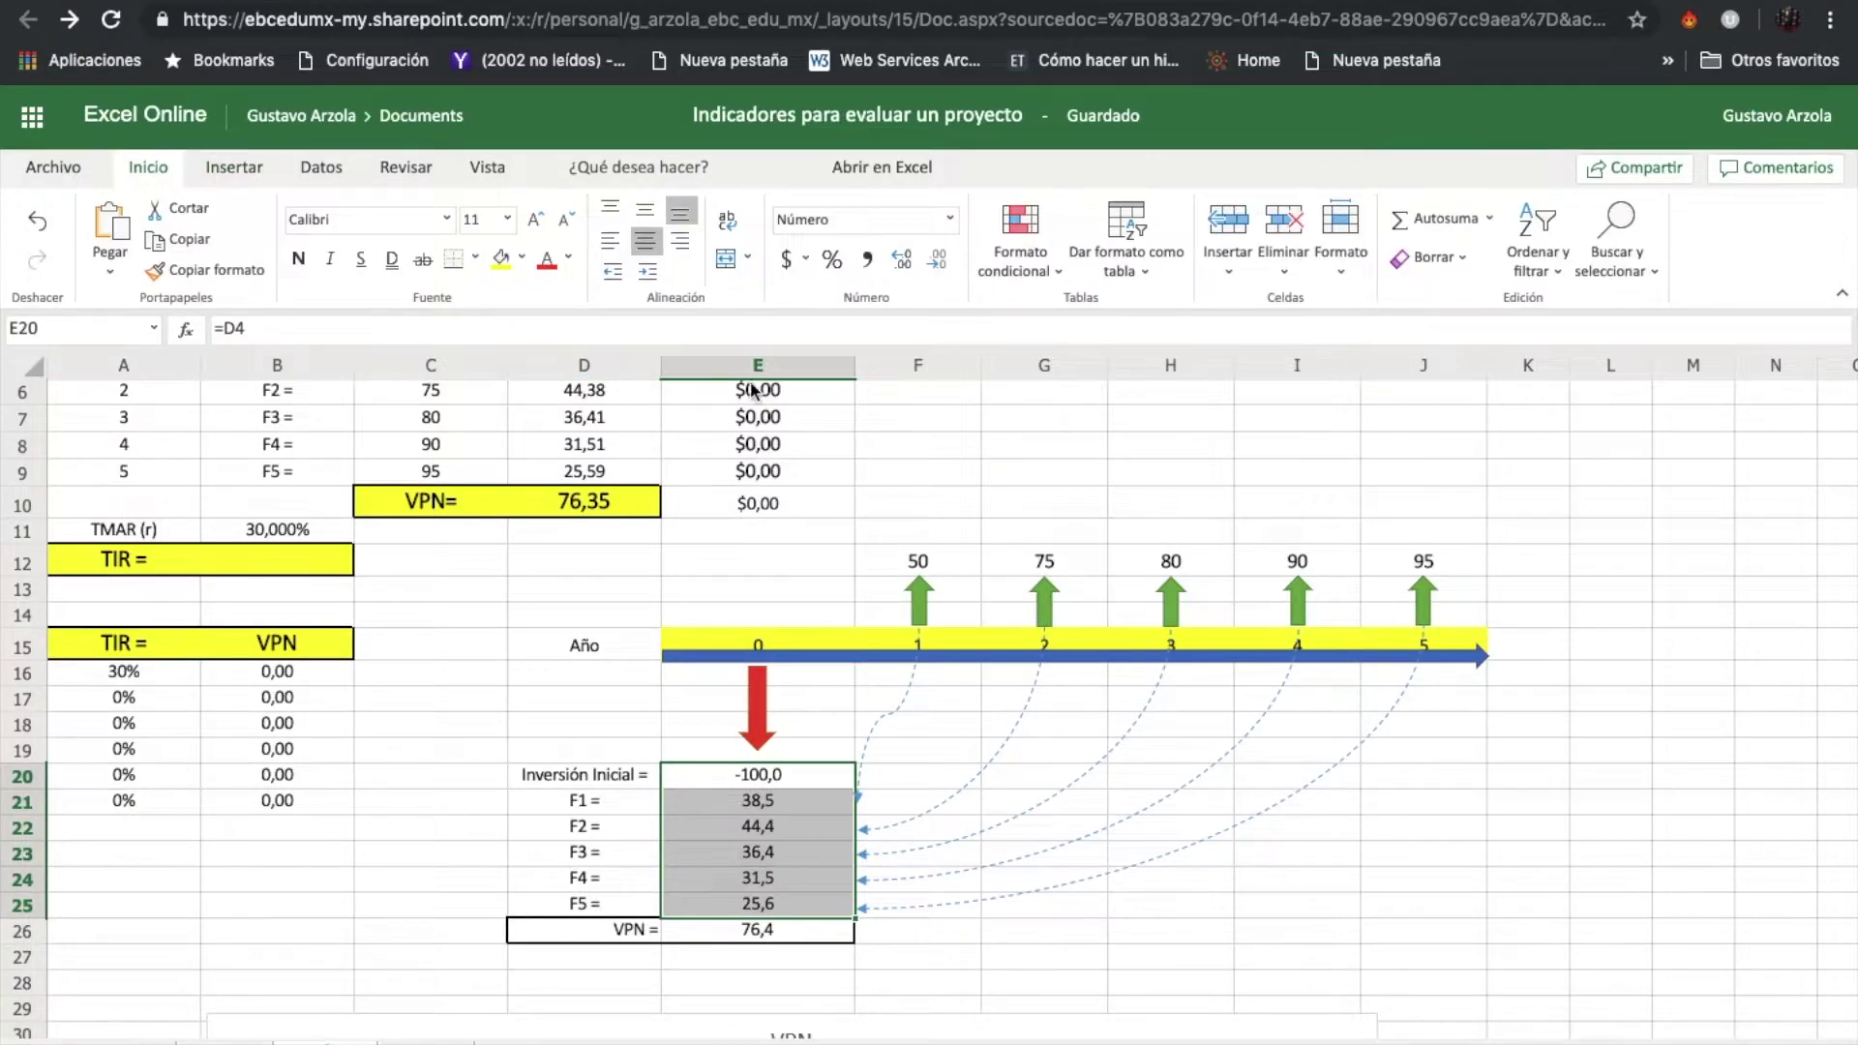
click(901, 259)
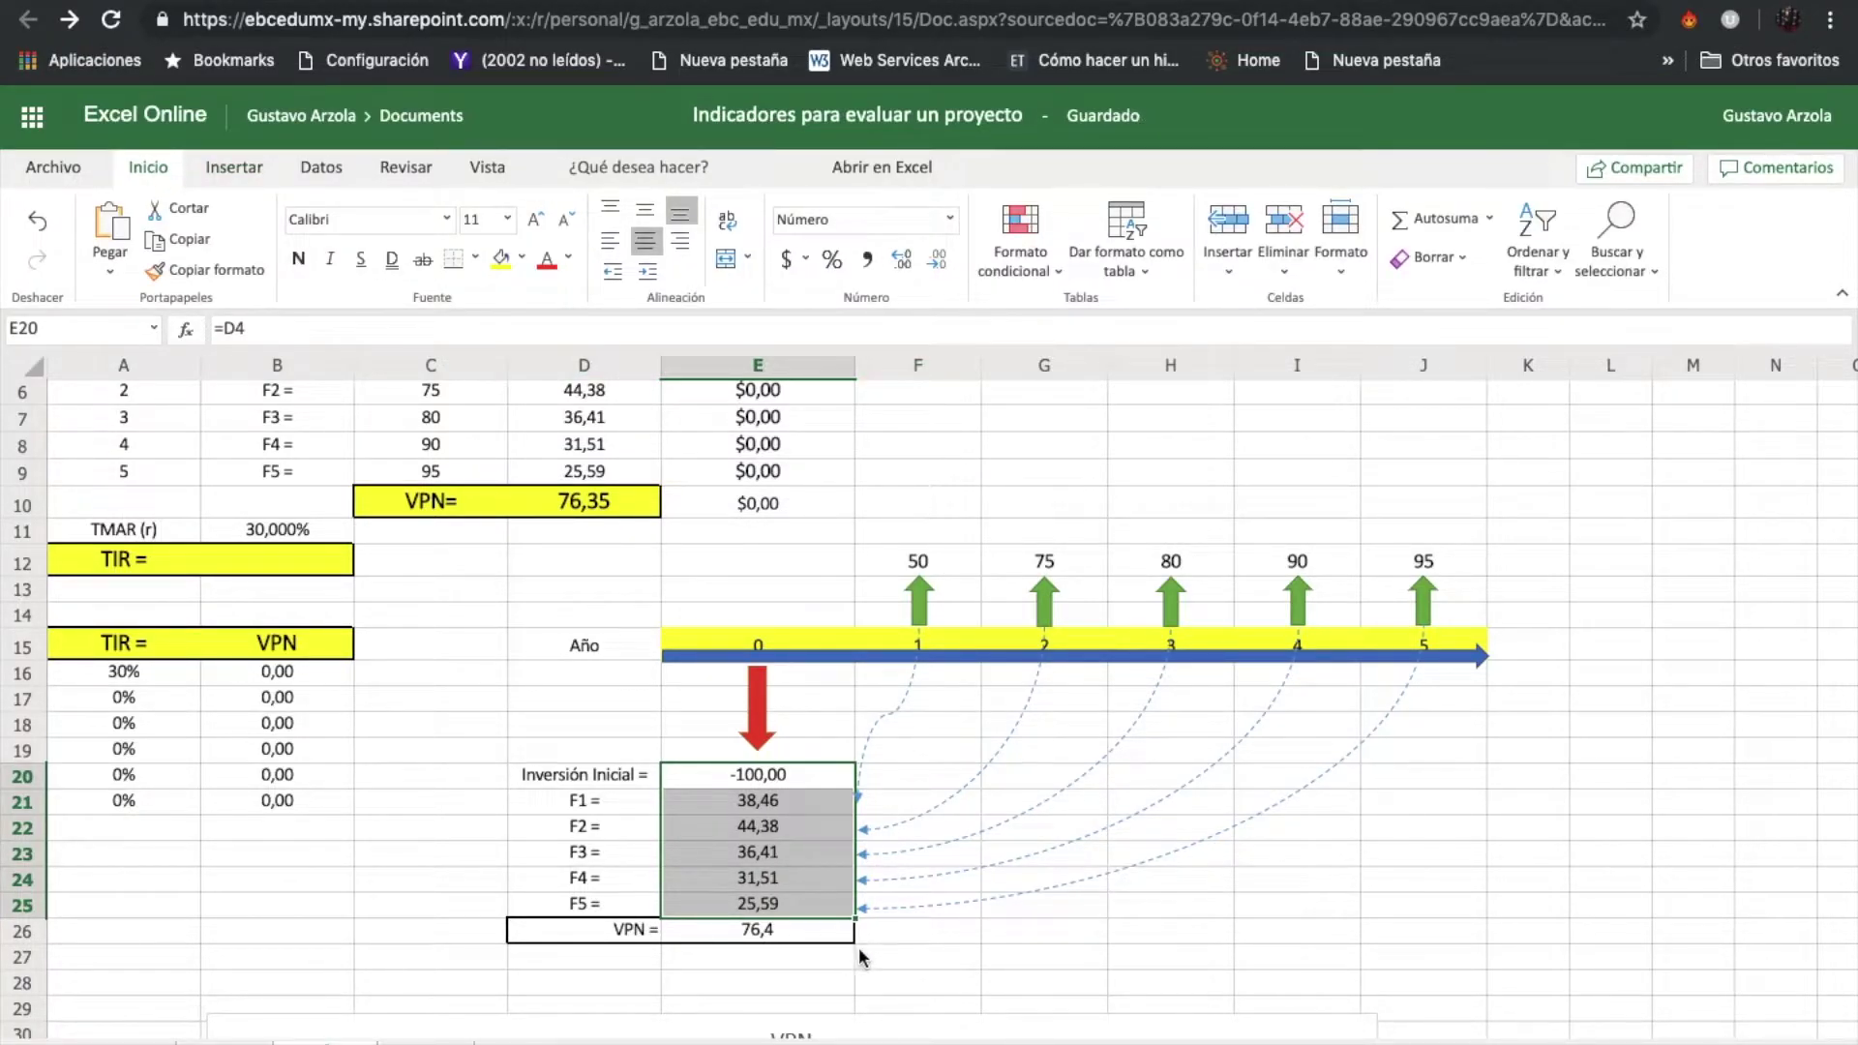
click(786, 926)
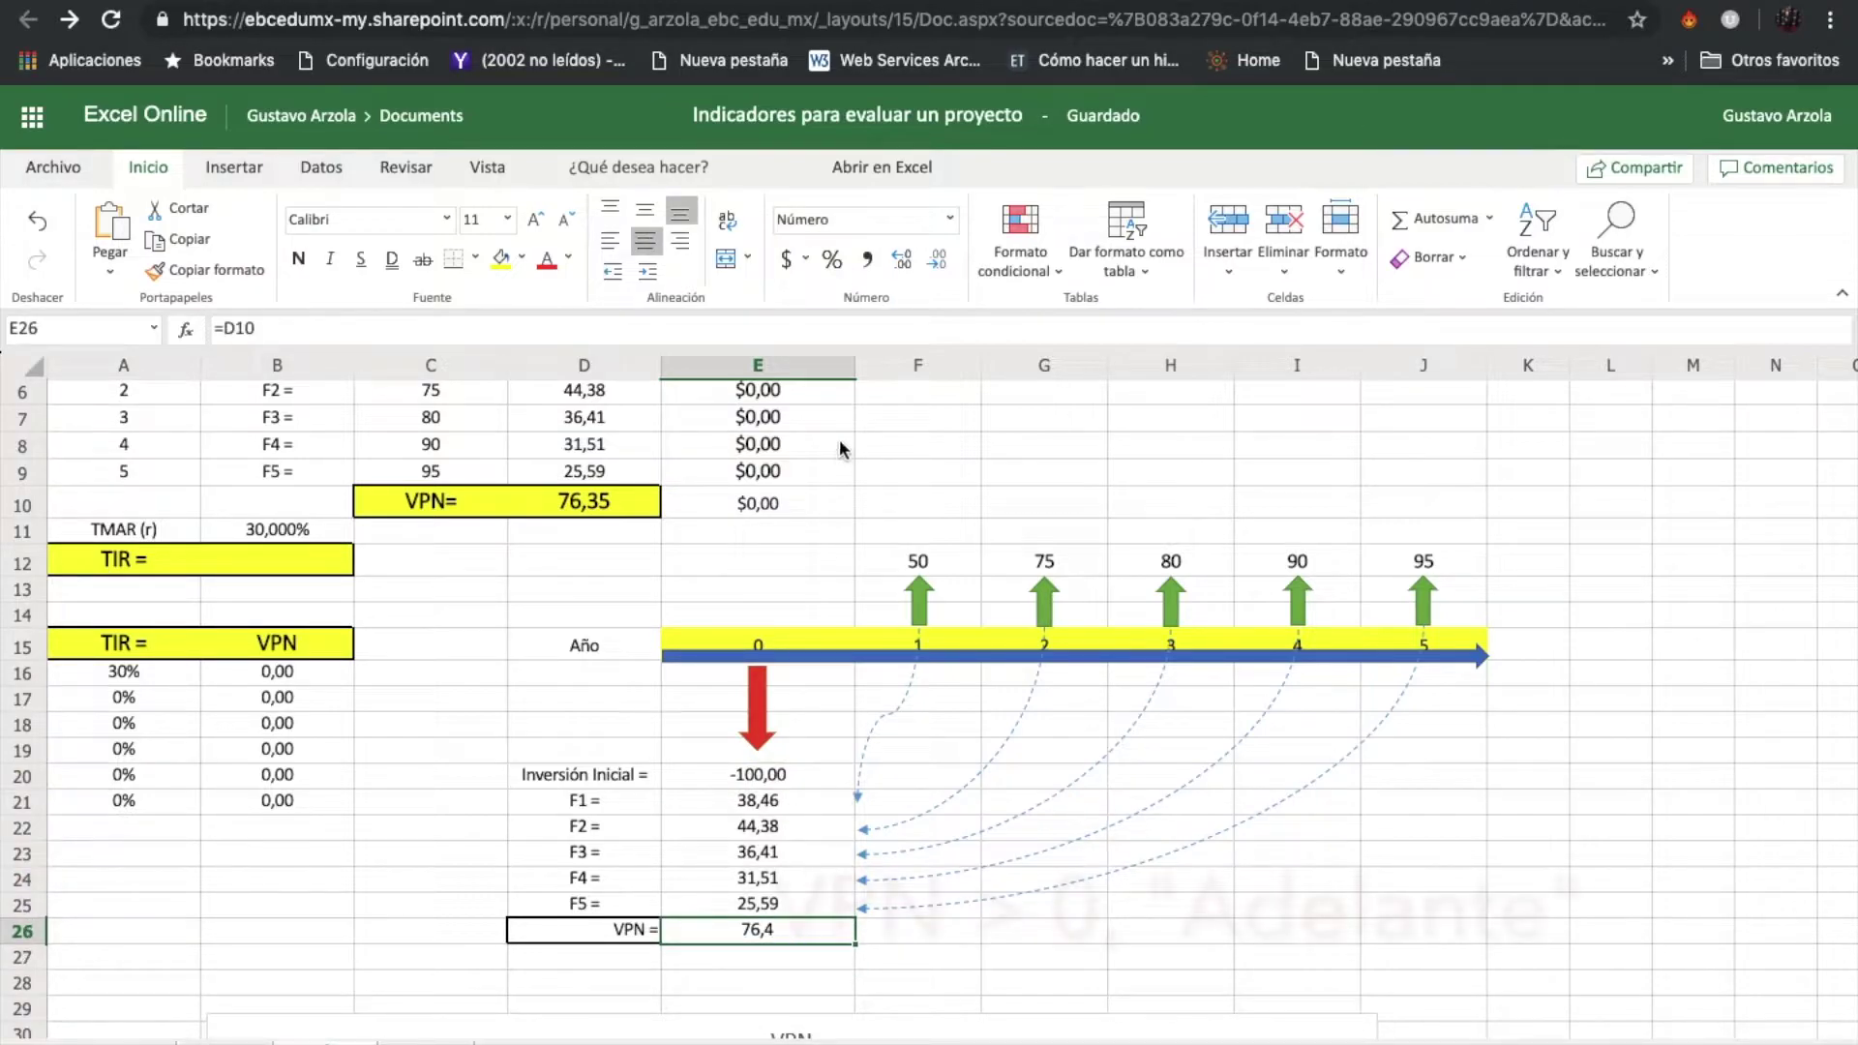
click(892, 263)
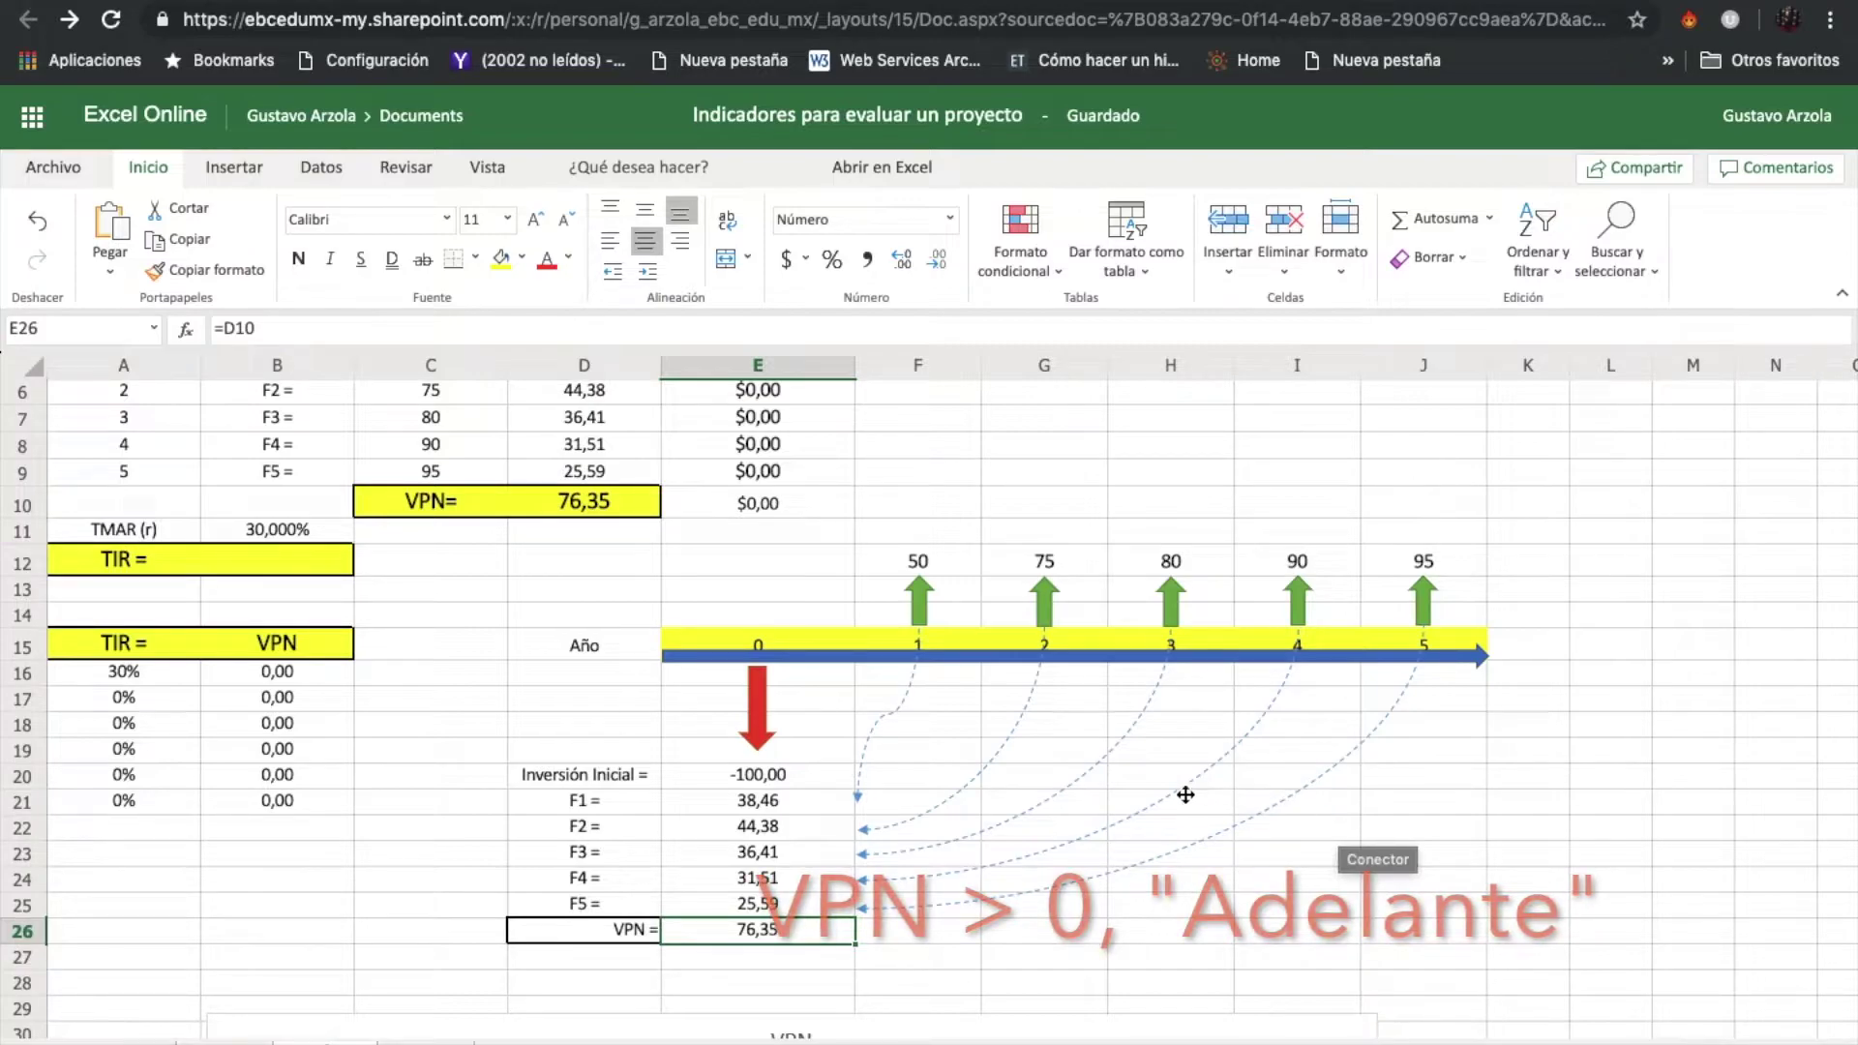
Step: Examine the cash flow diagram and its VPN against the TMAR rate in B11 and the present value table
scroll(1128, 789, up, 2)
scroll(1128, 789, down, 2)
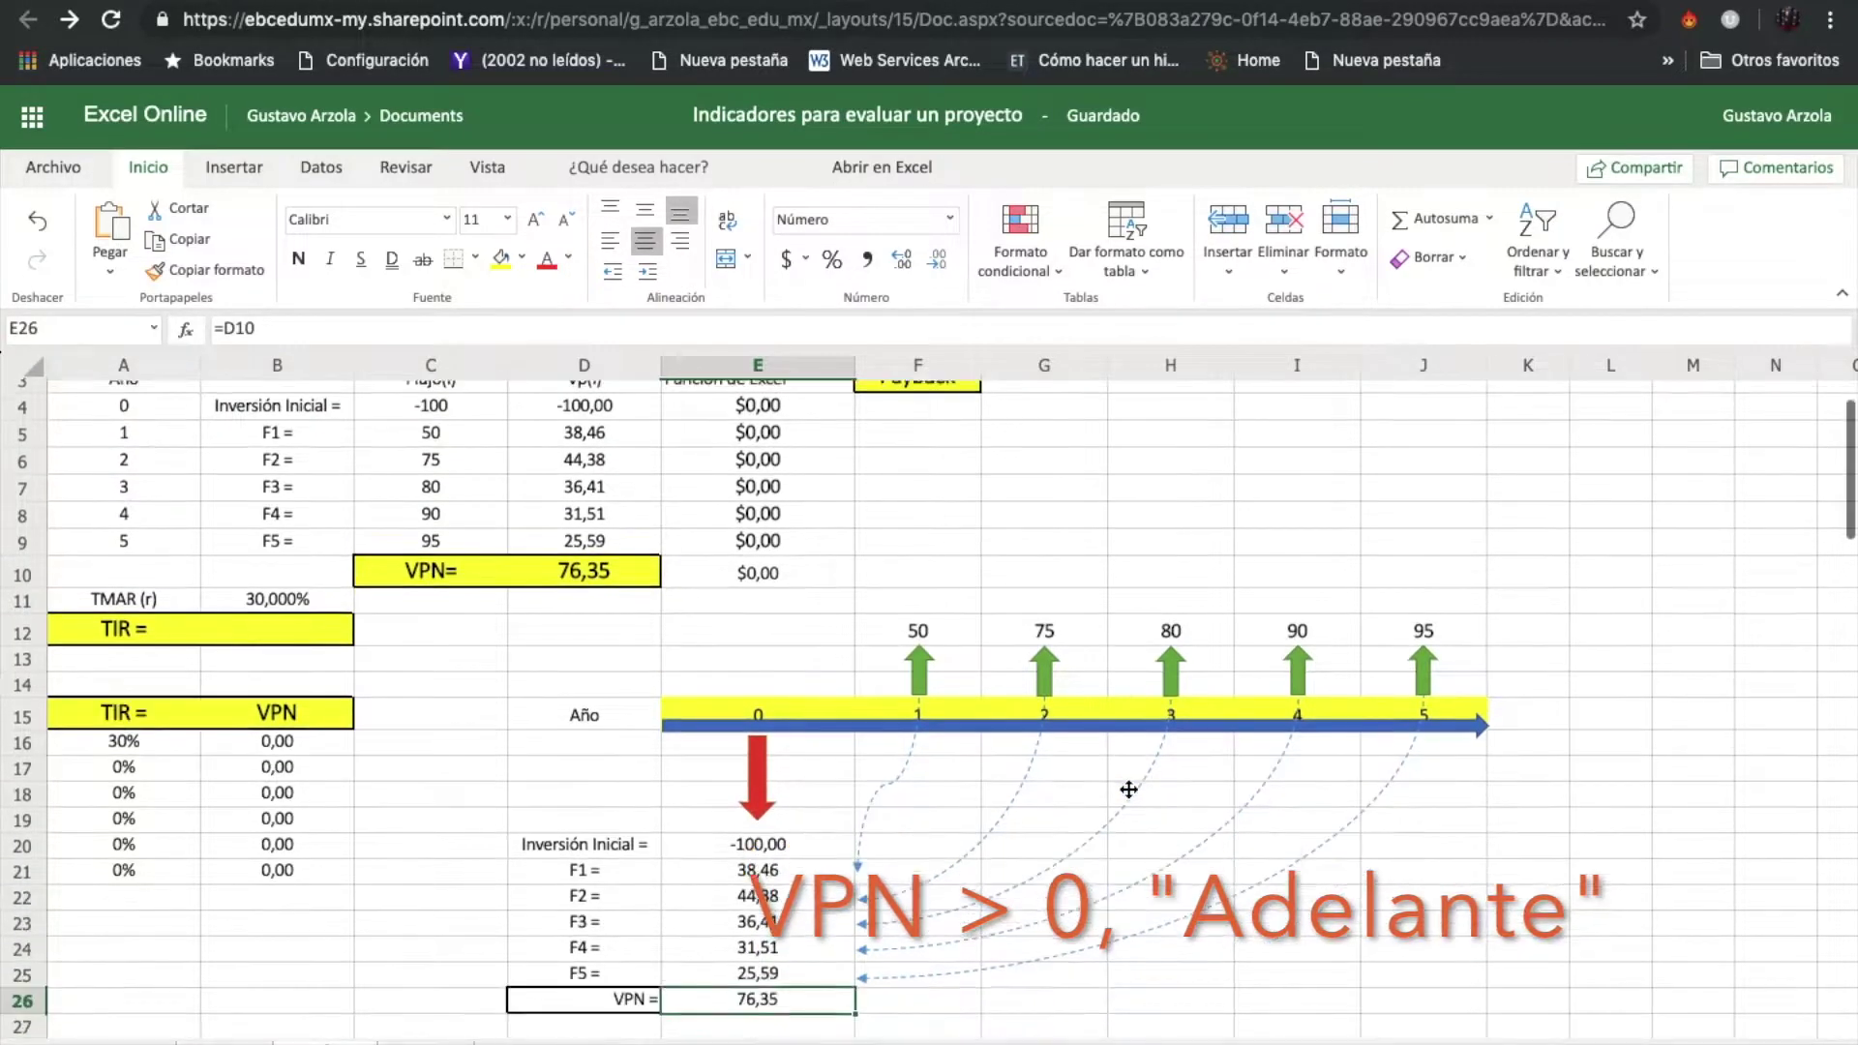
scroll(1118, 685, up, 3)
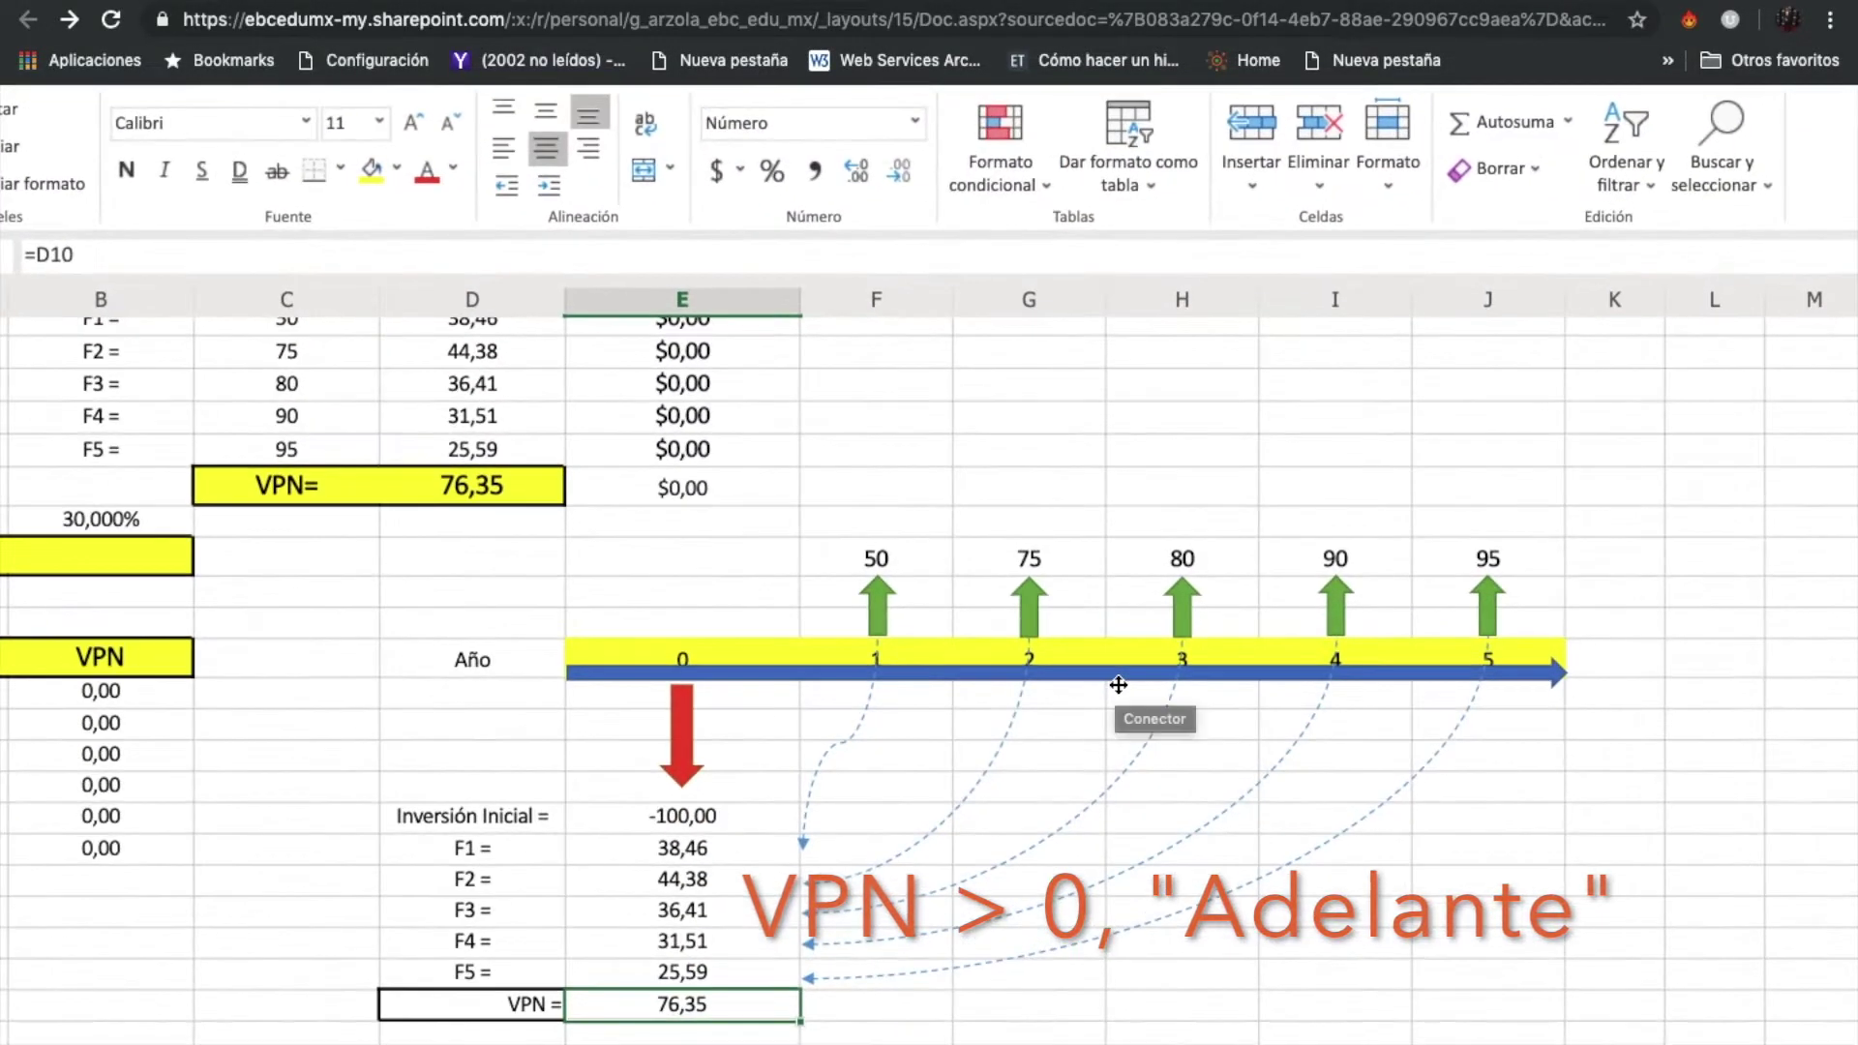
scroll(1118, 685, down, 2)
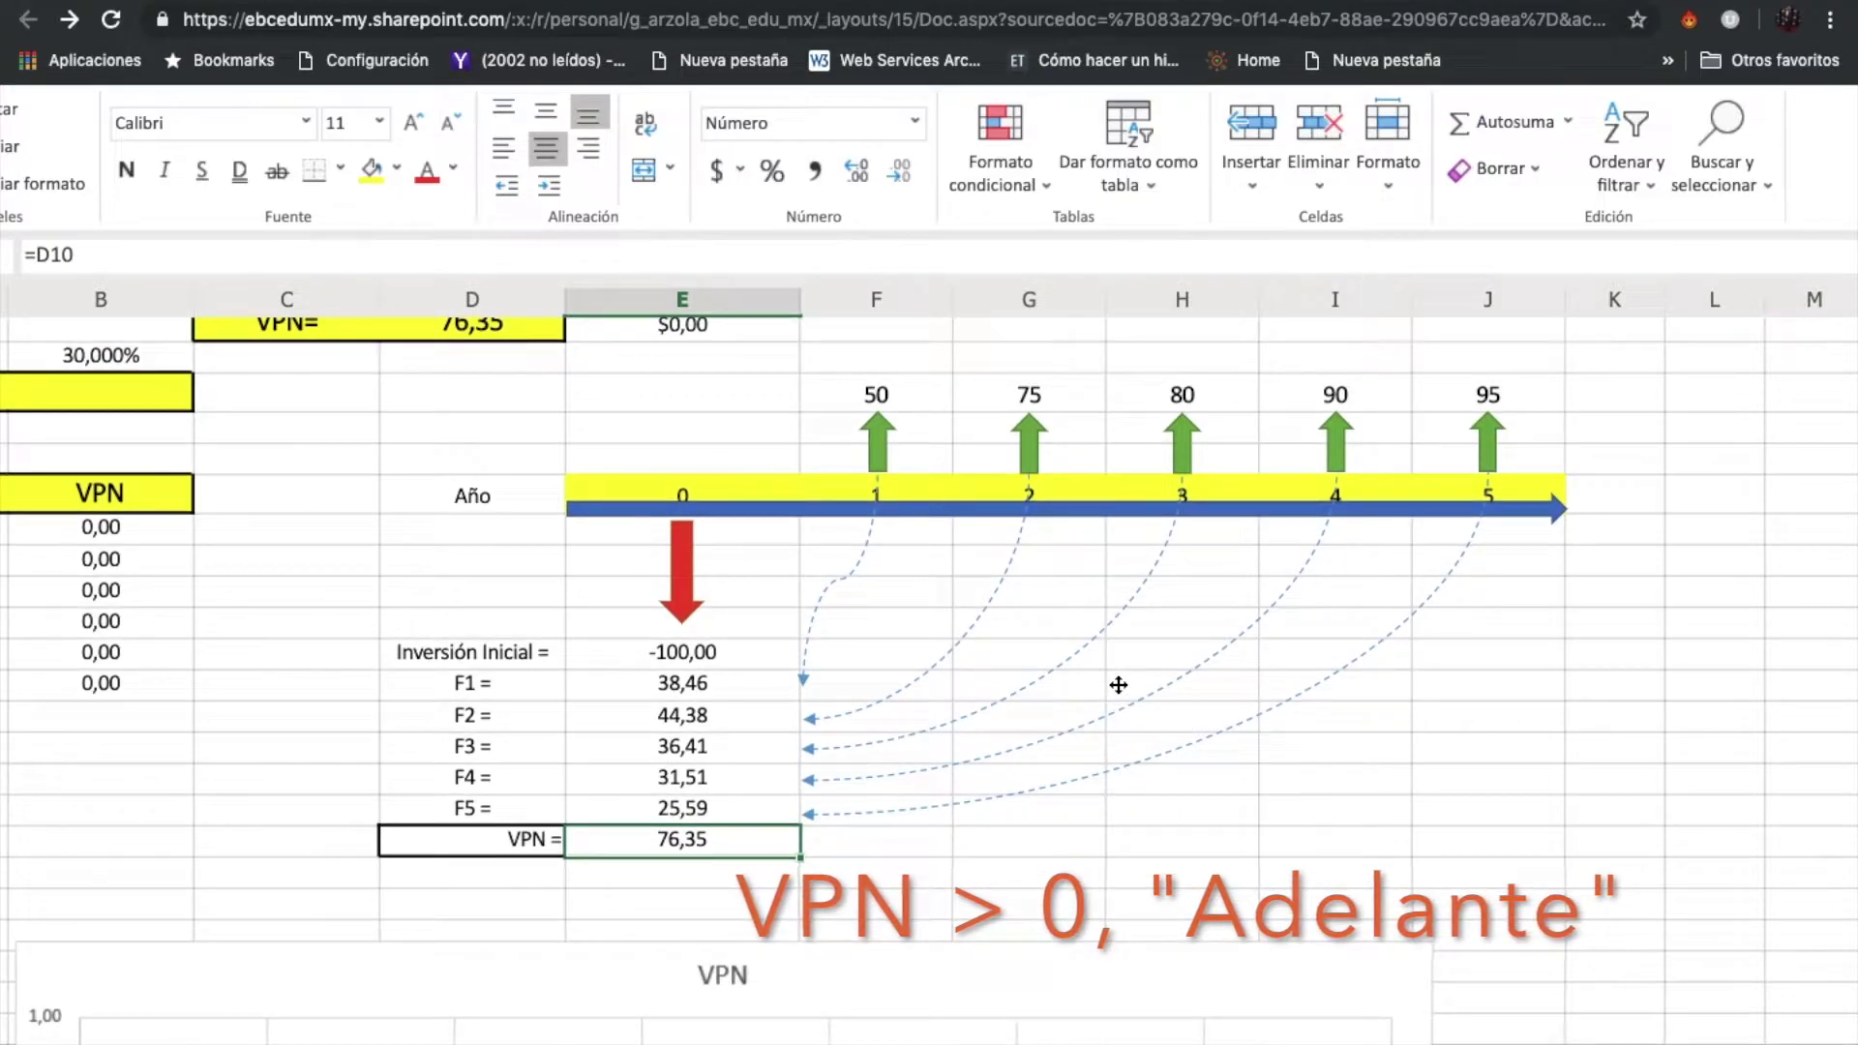
scroll(1119, 685, up, 1)
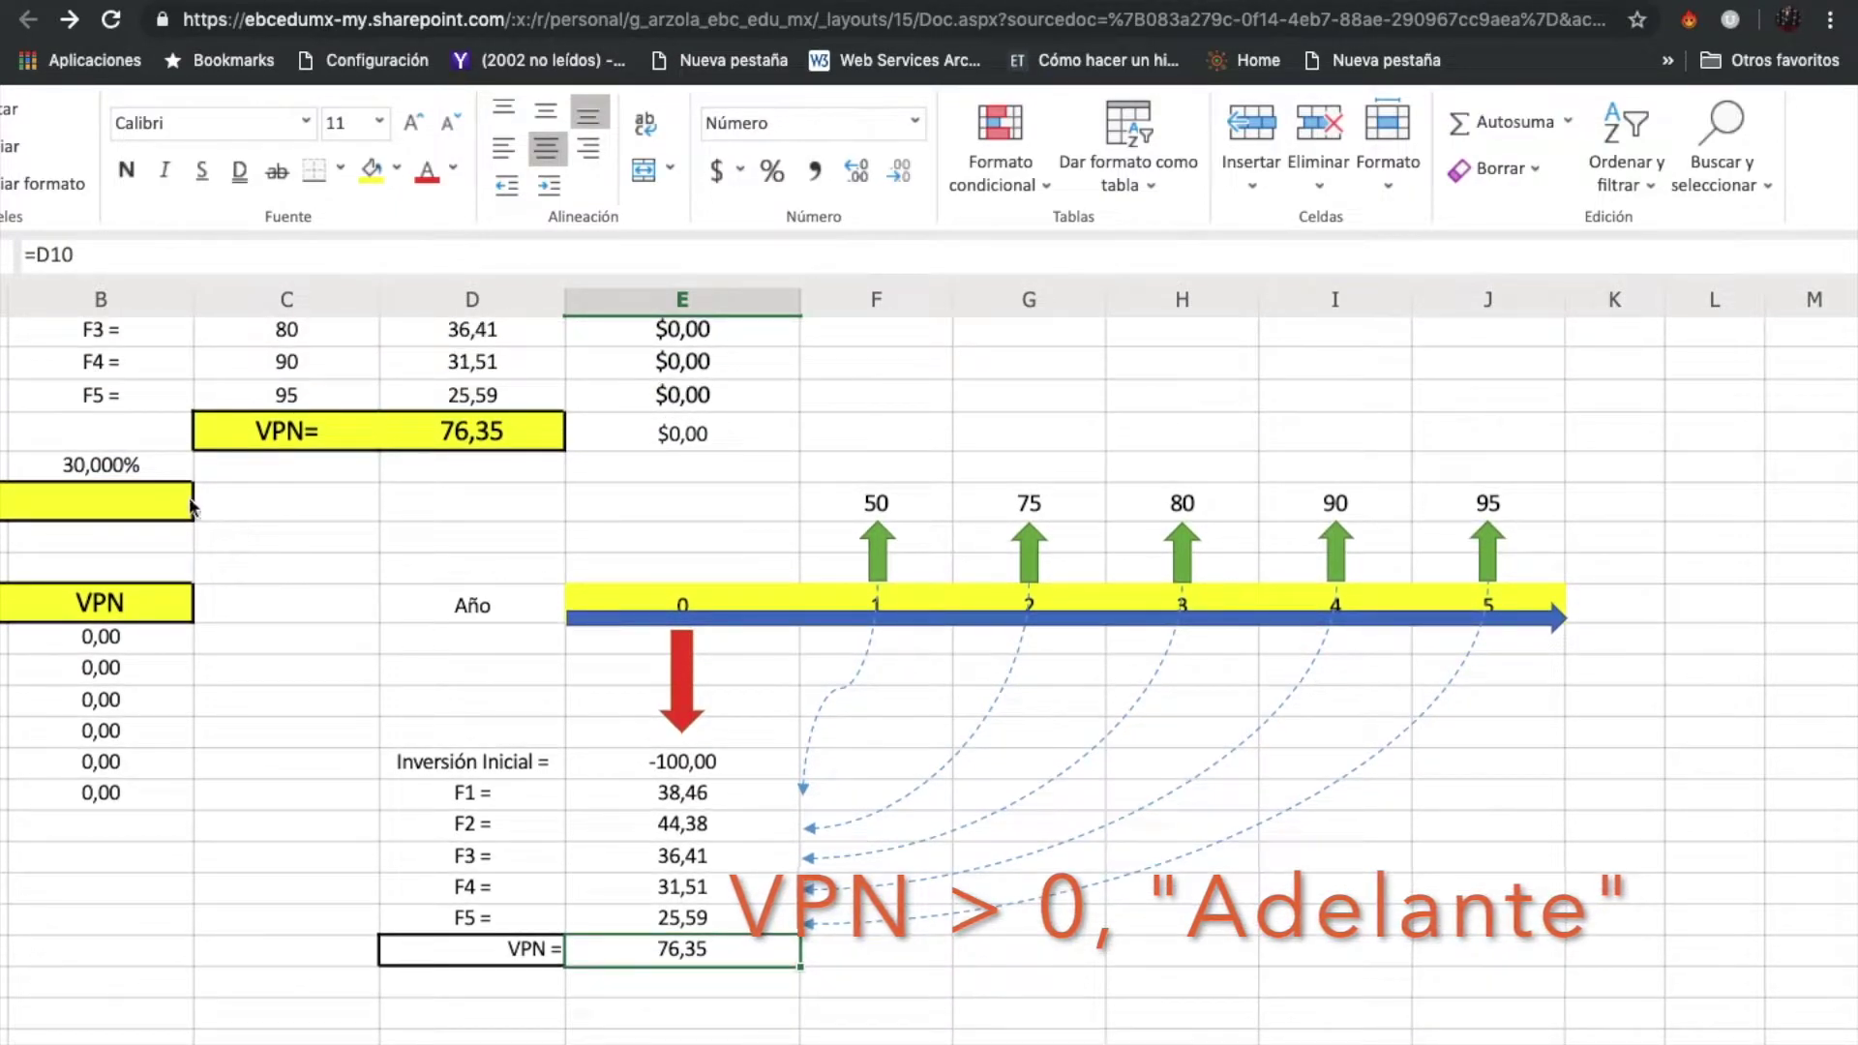
click(126, 467)
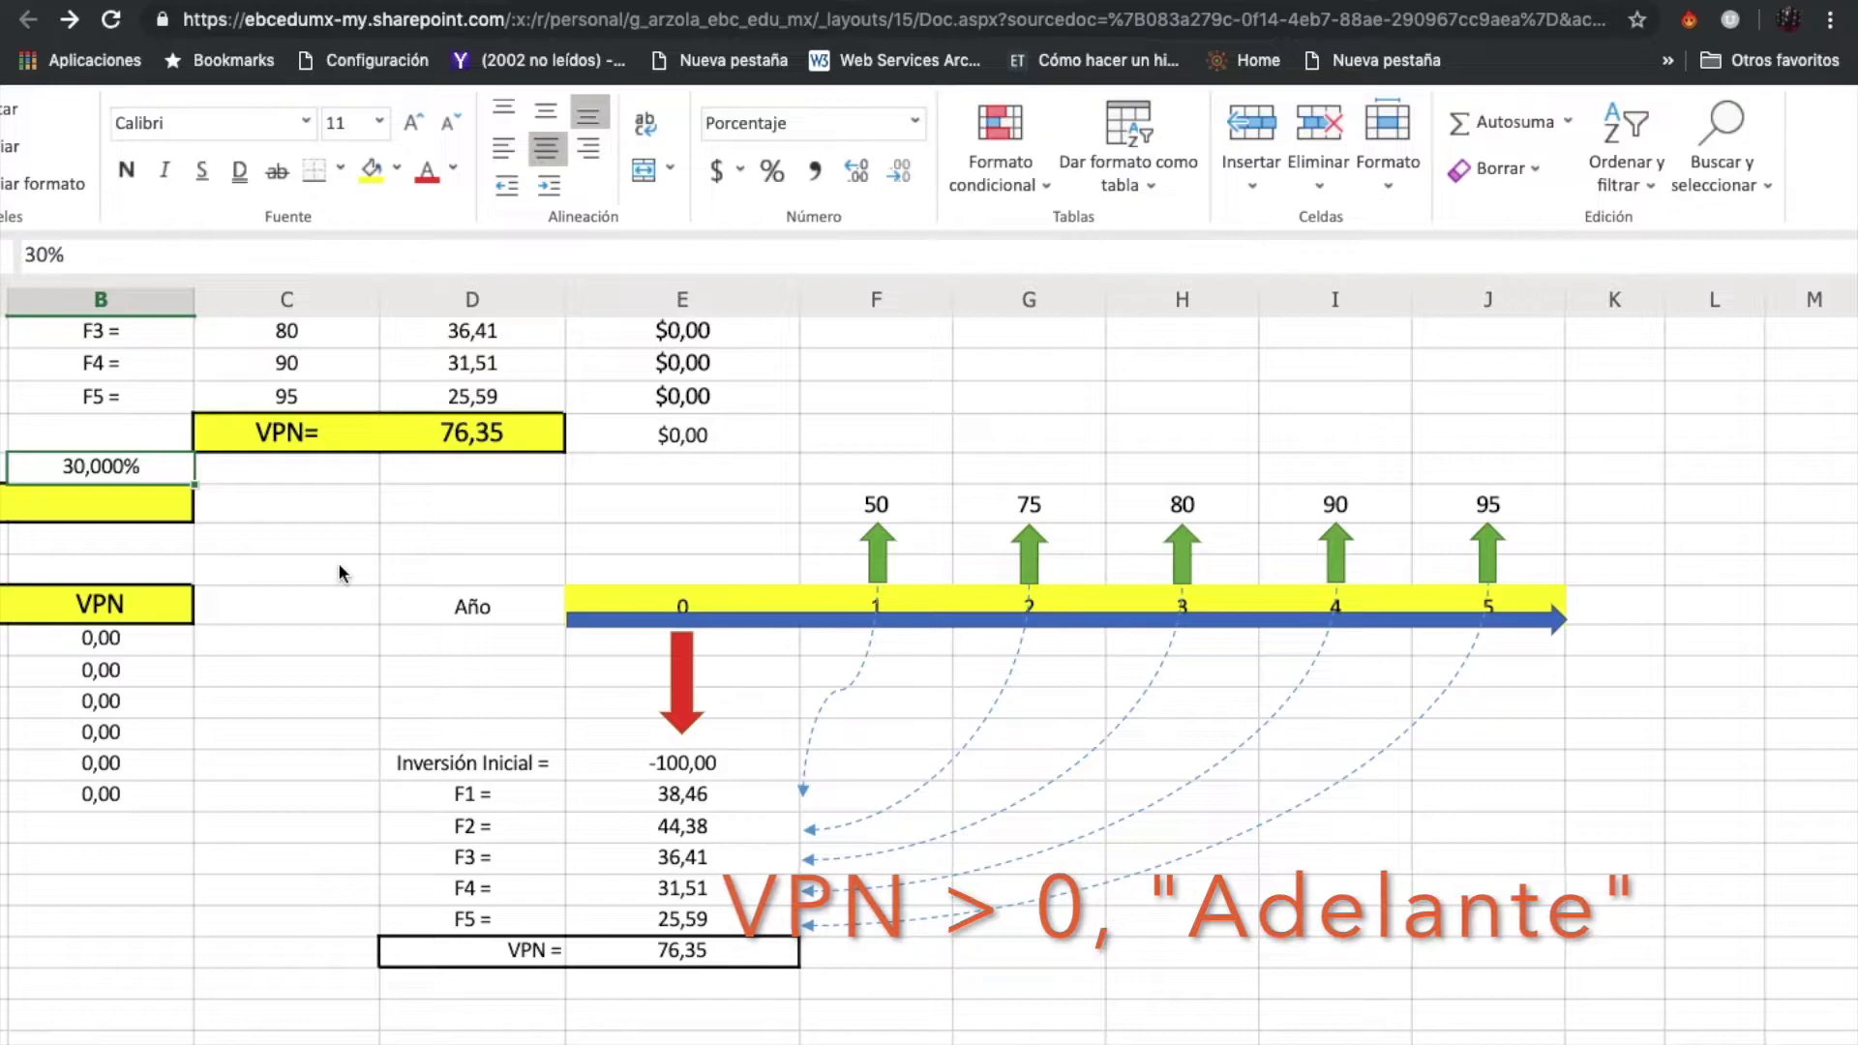
scroll(339, 573, left, 3)
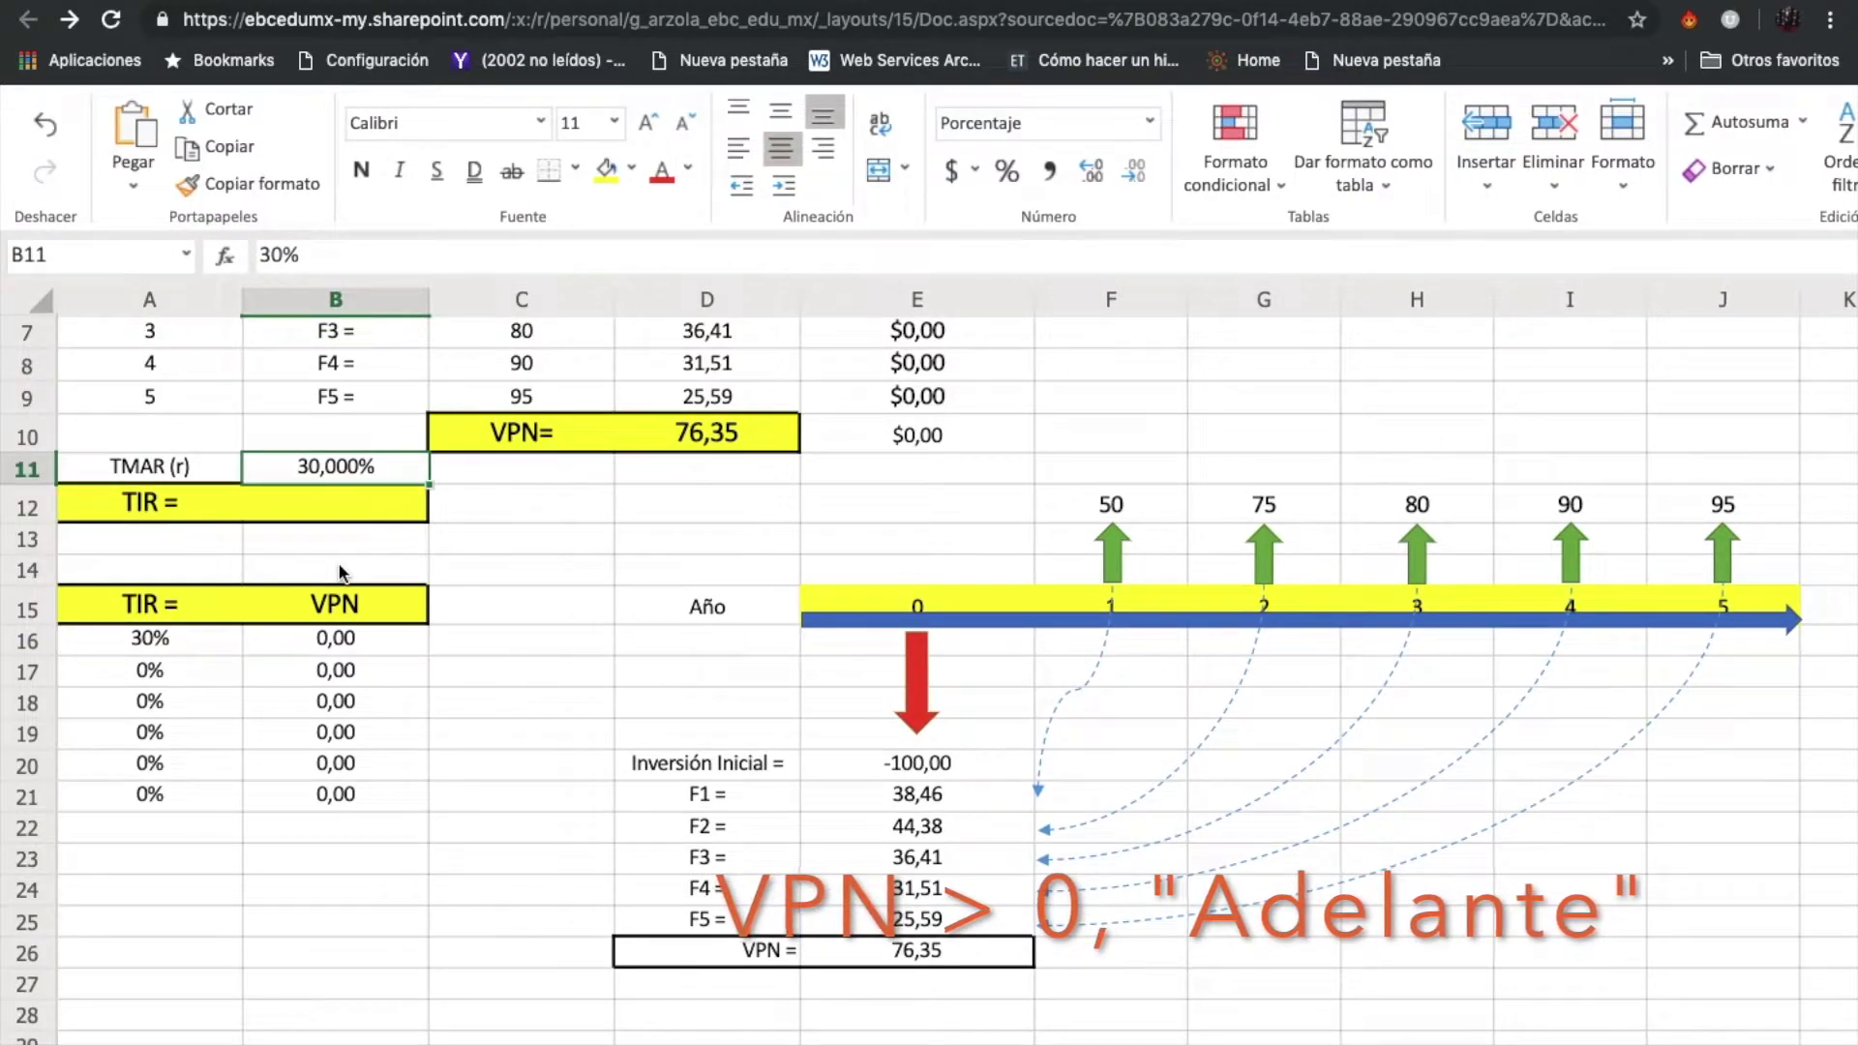
scroll(579, 592, up, 2)
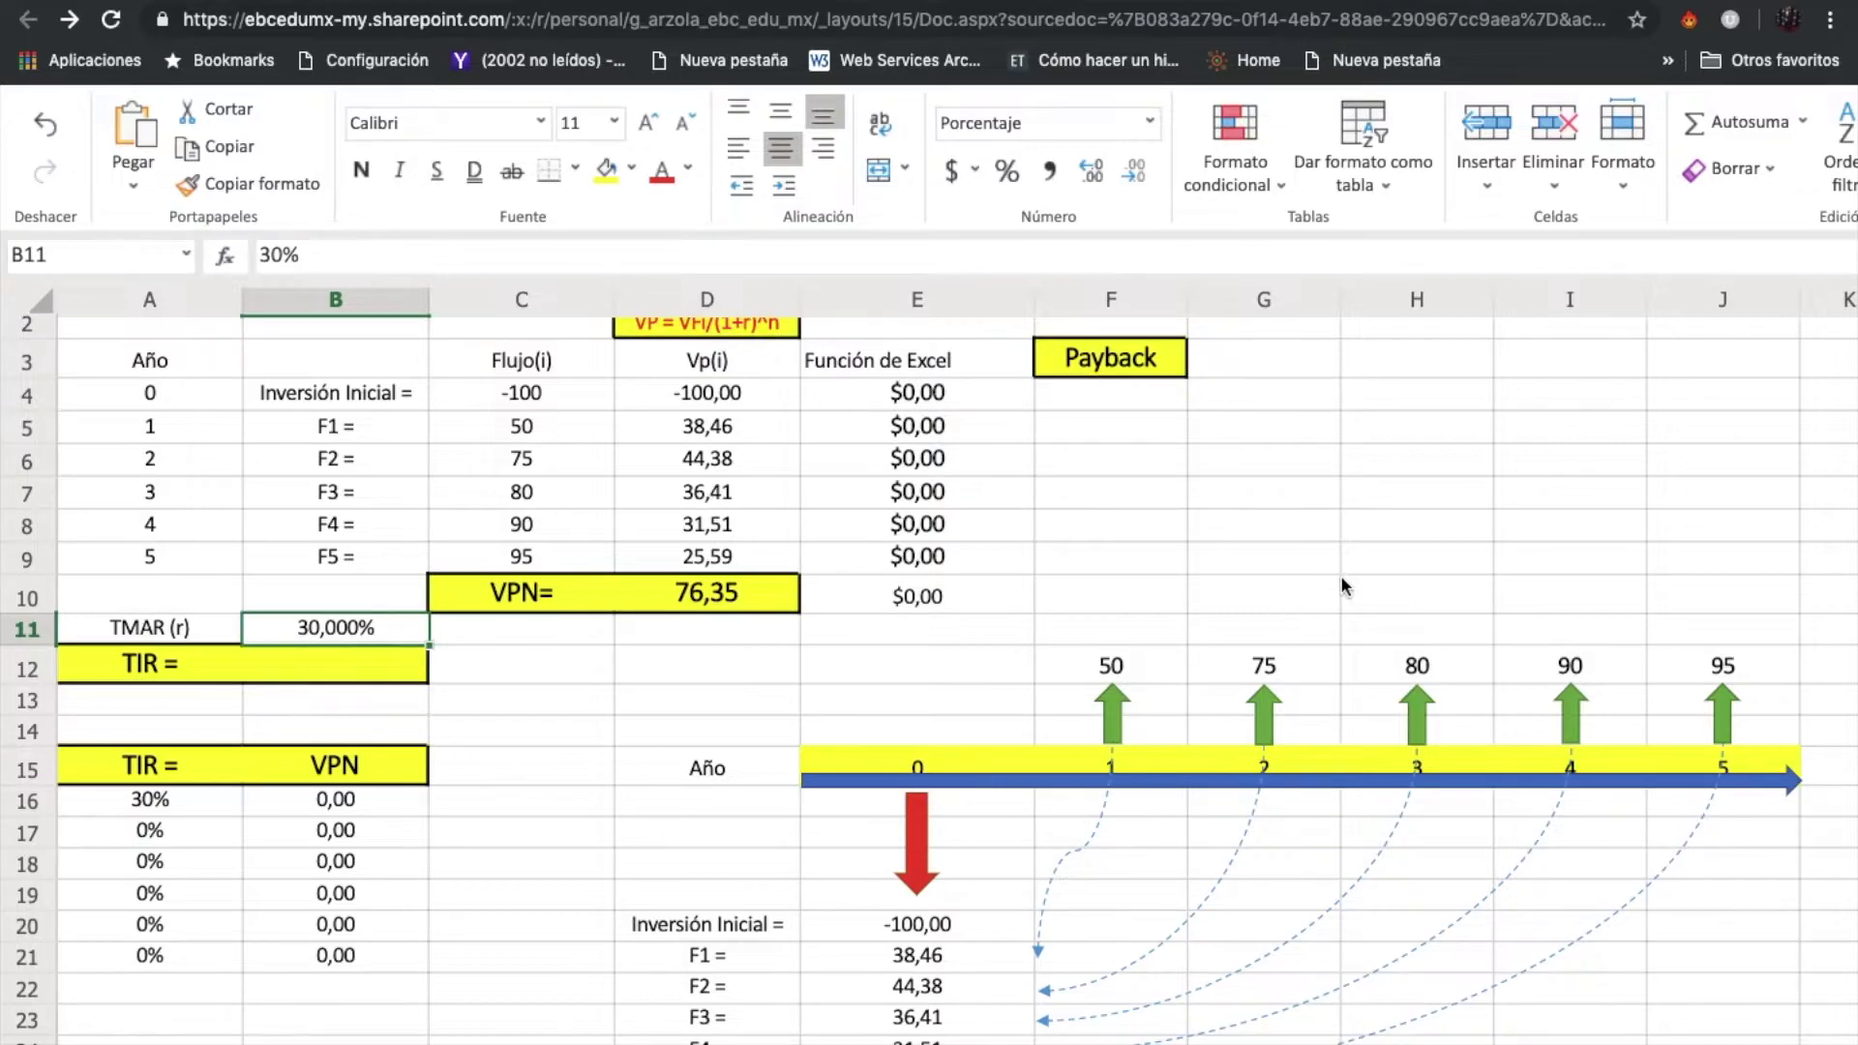
key(super+minus)
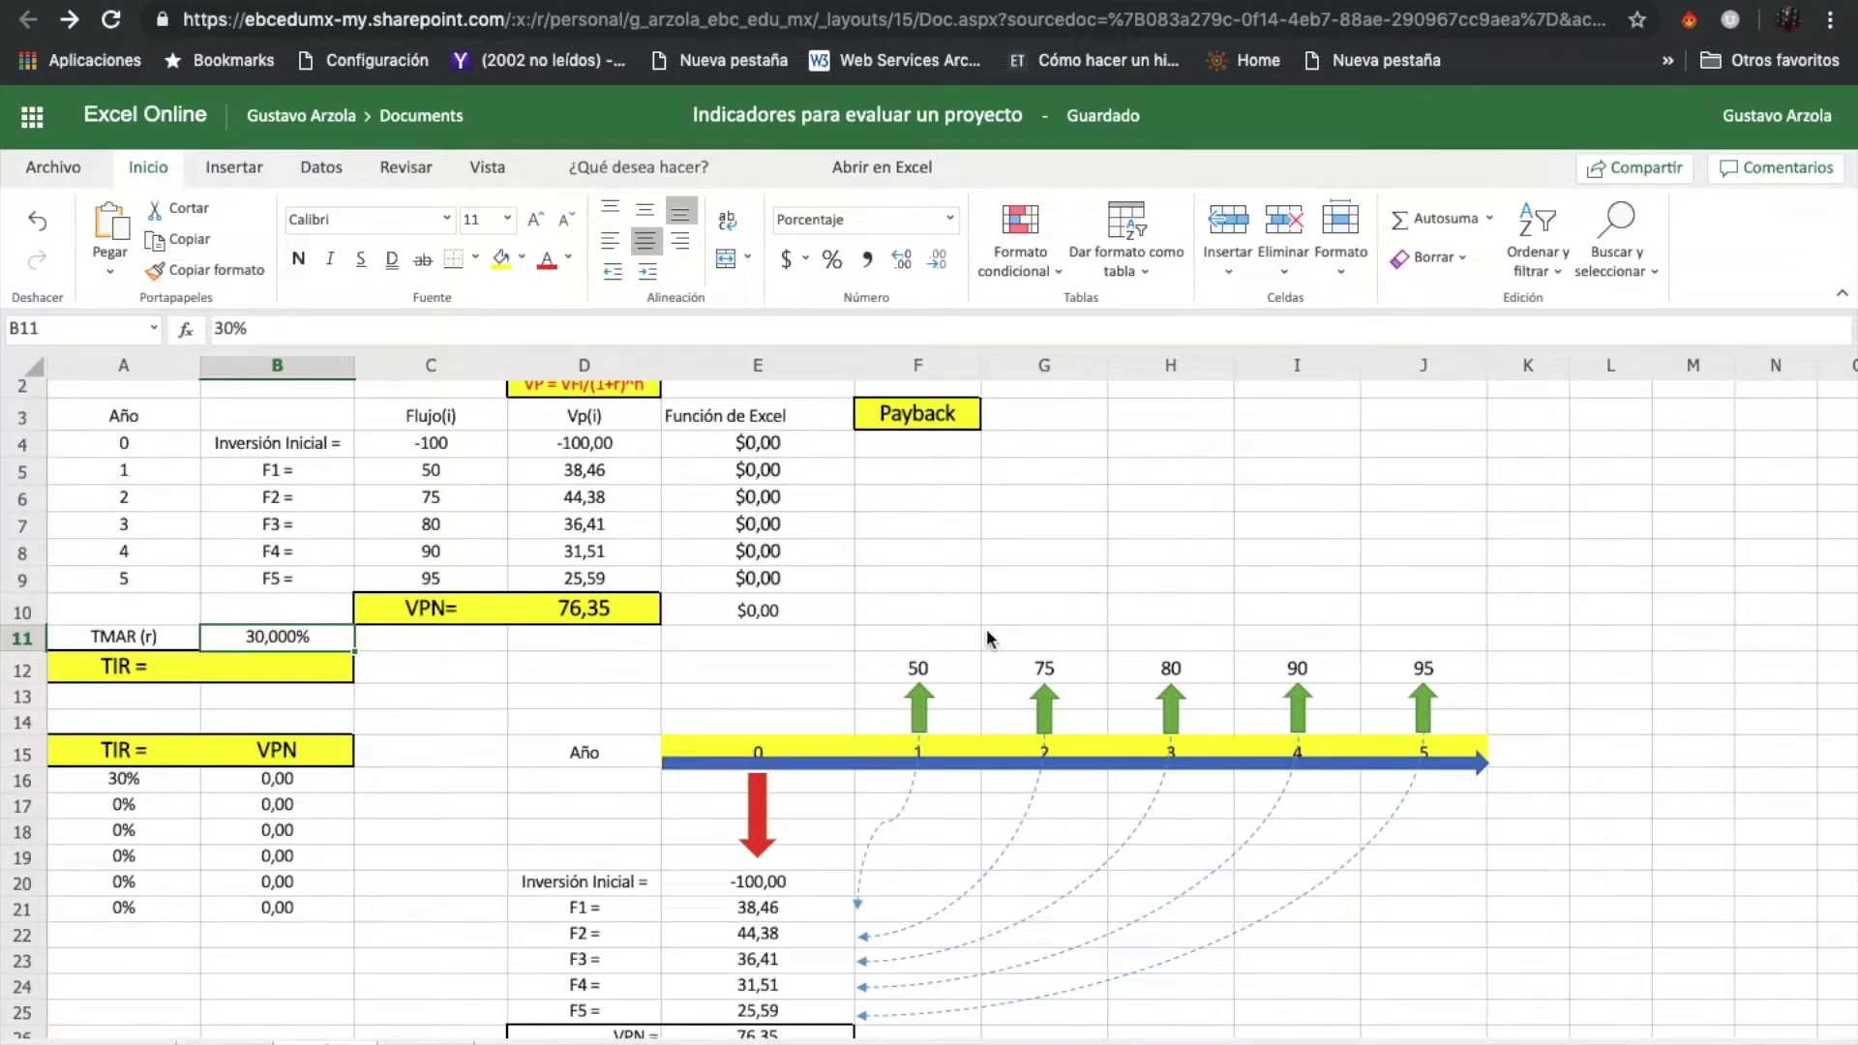
Step: Enter the present value function =VA(B11;A4;;C4) in E4 for the initial investment
click(759, 445)
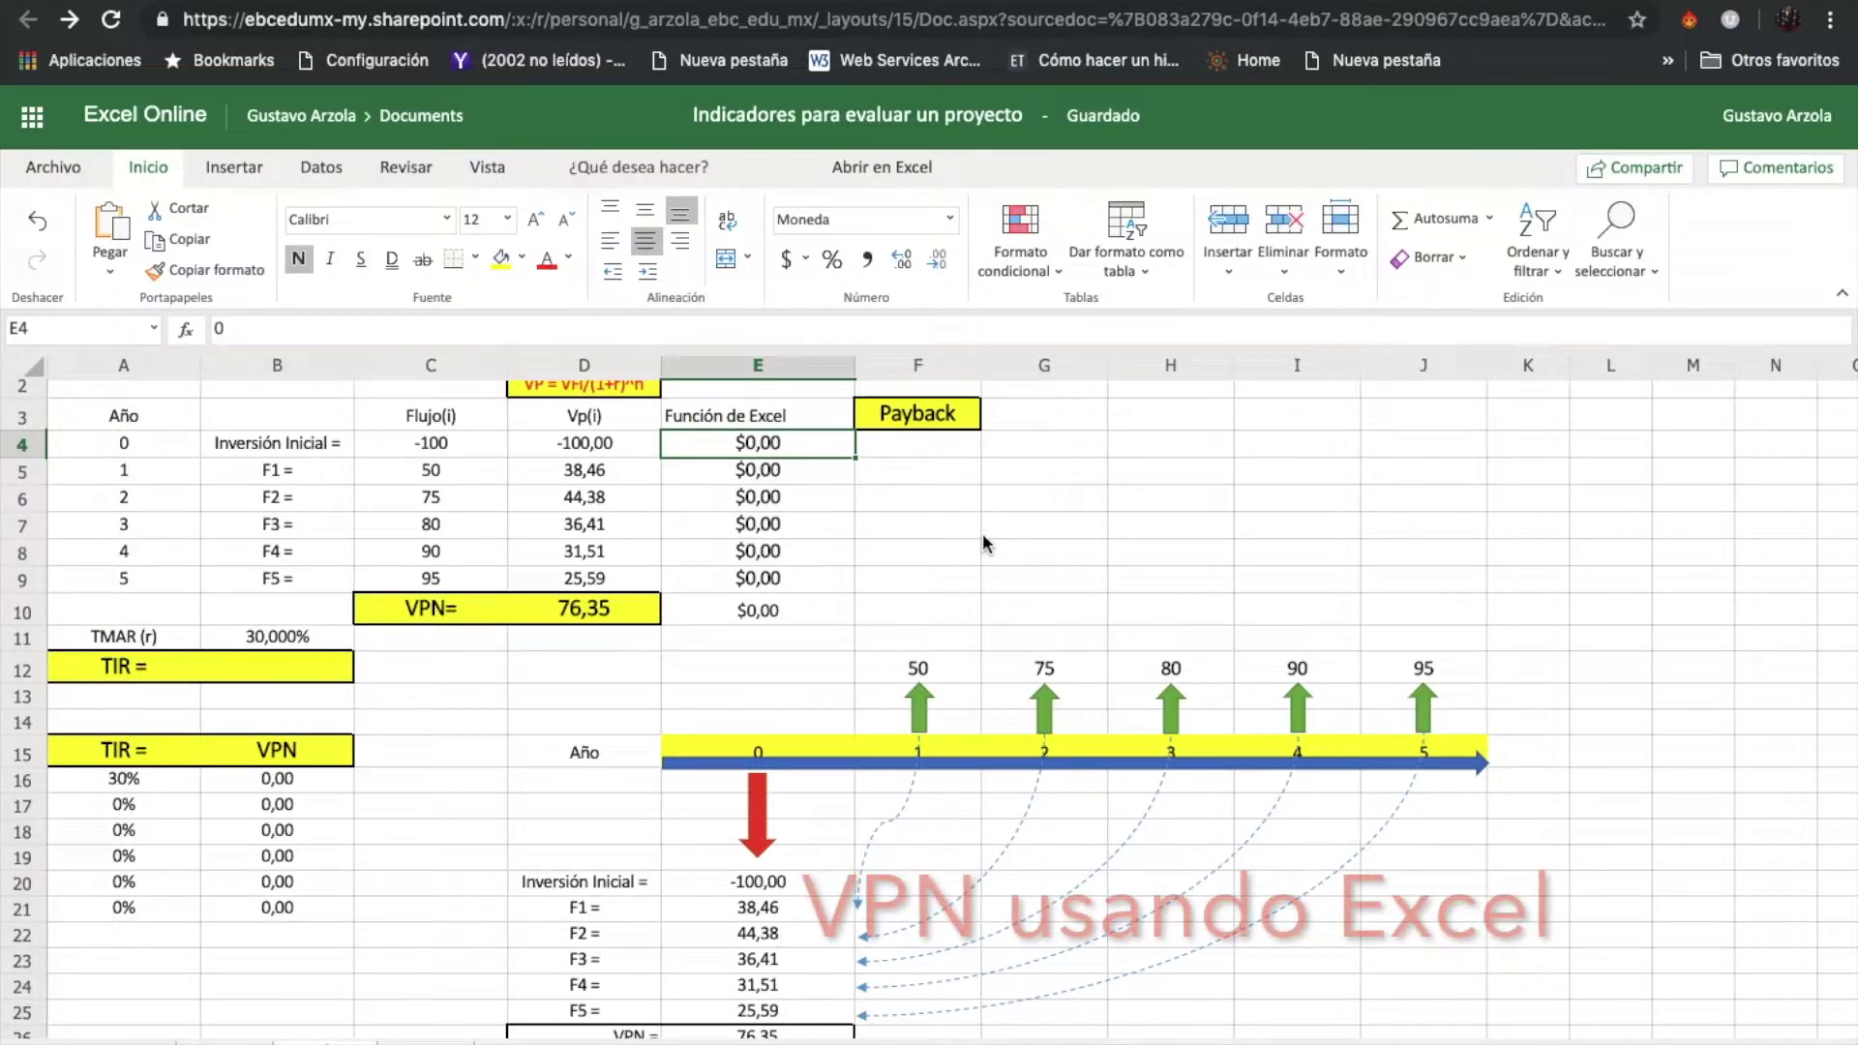
text(=)
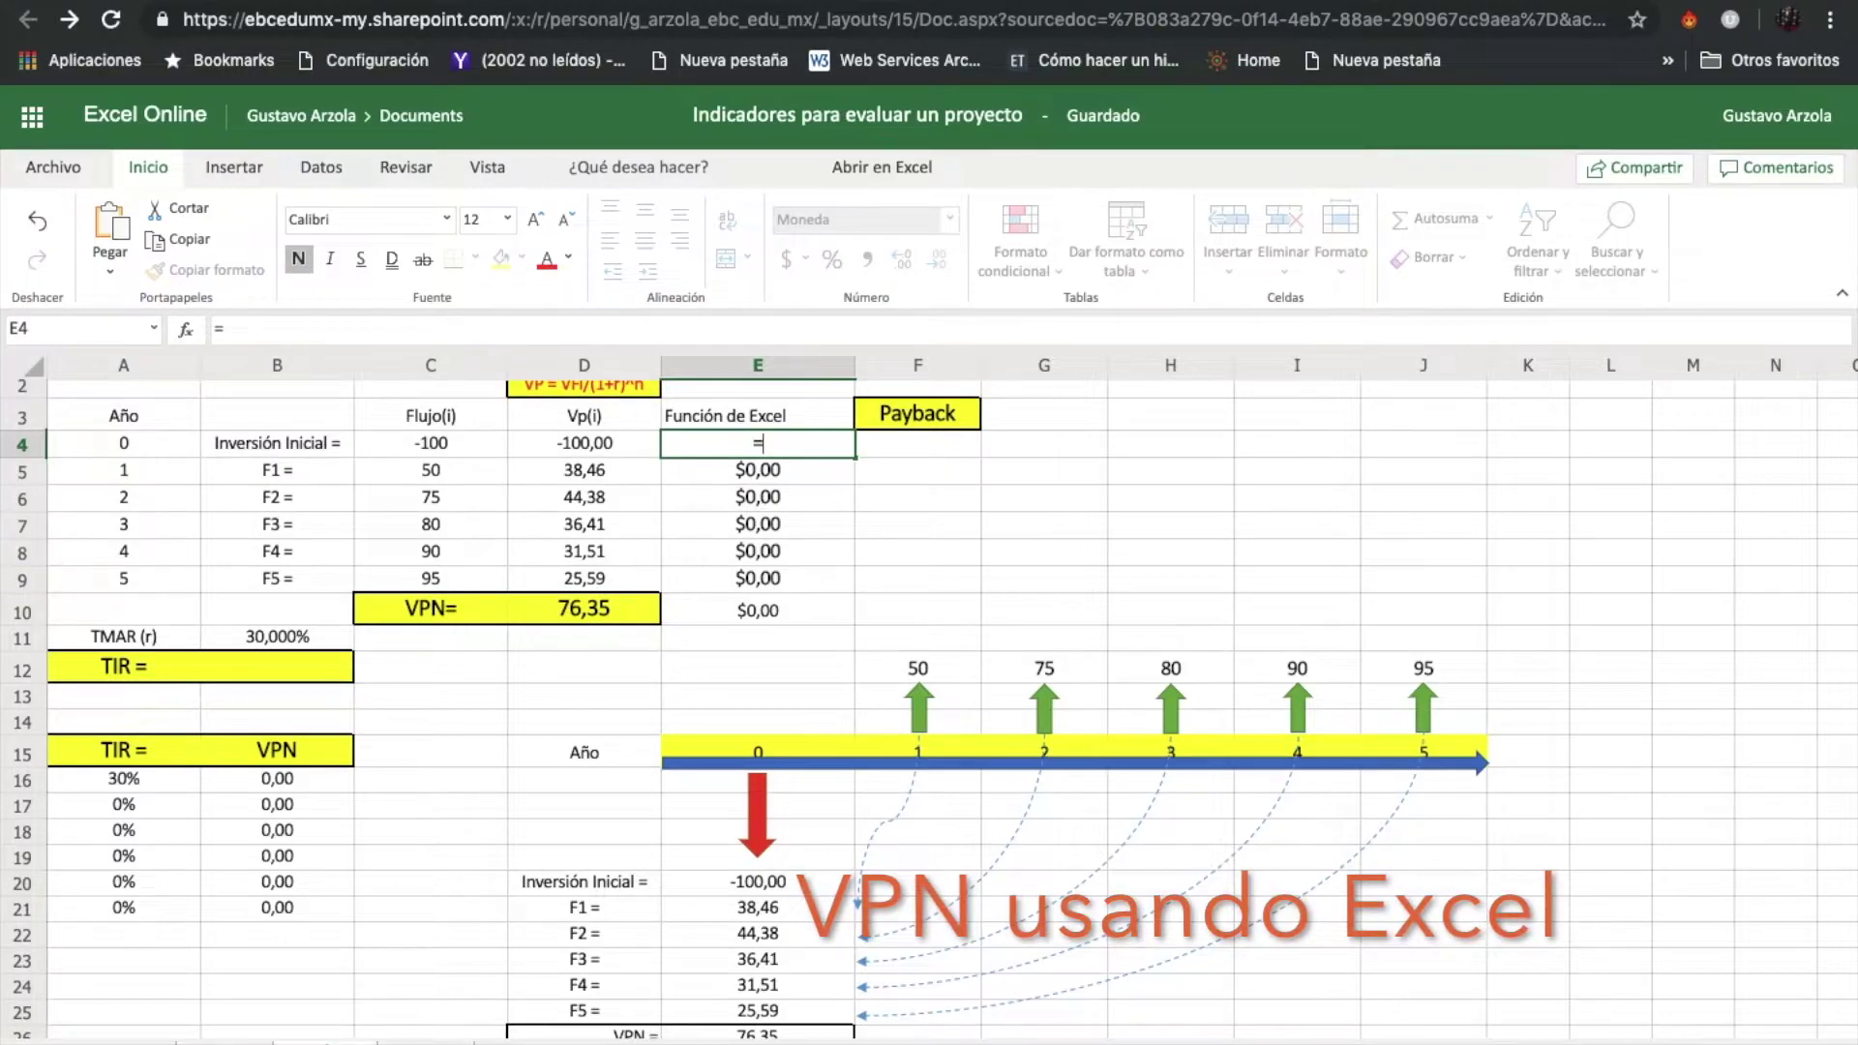
text(va)
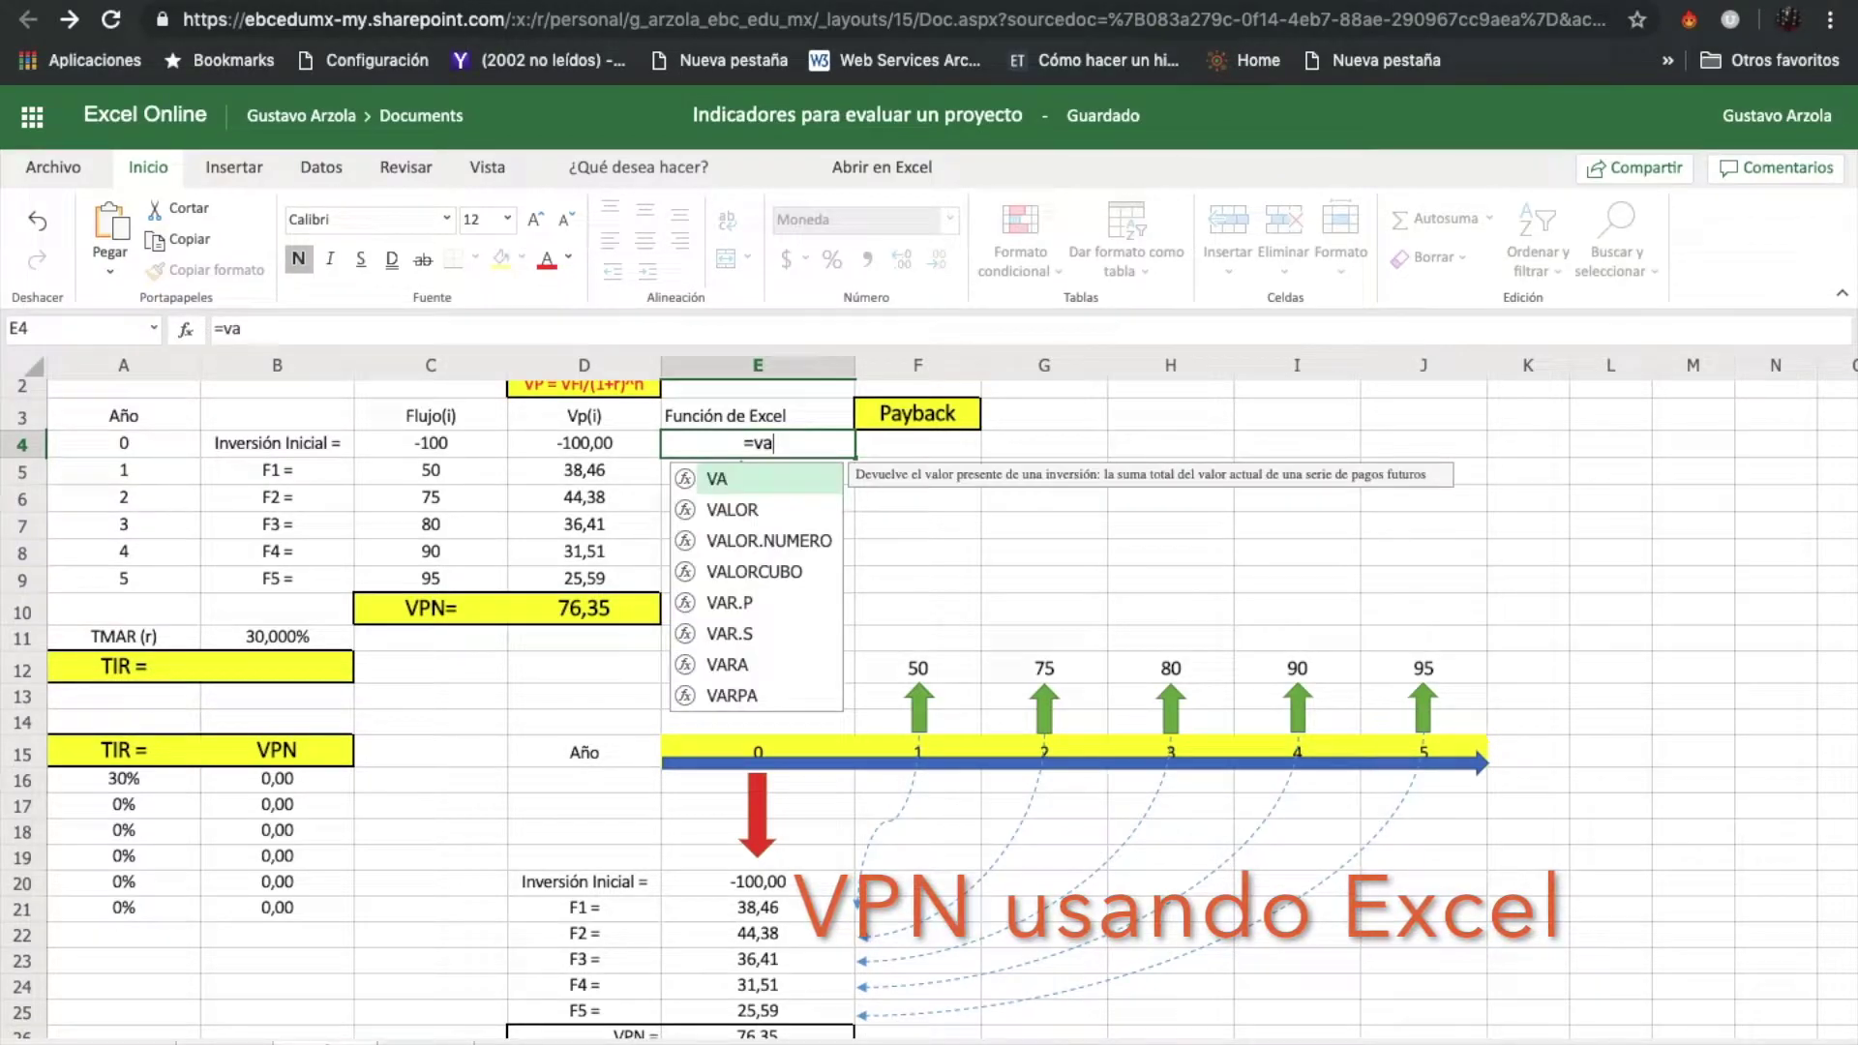
double_click(718, 490)
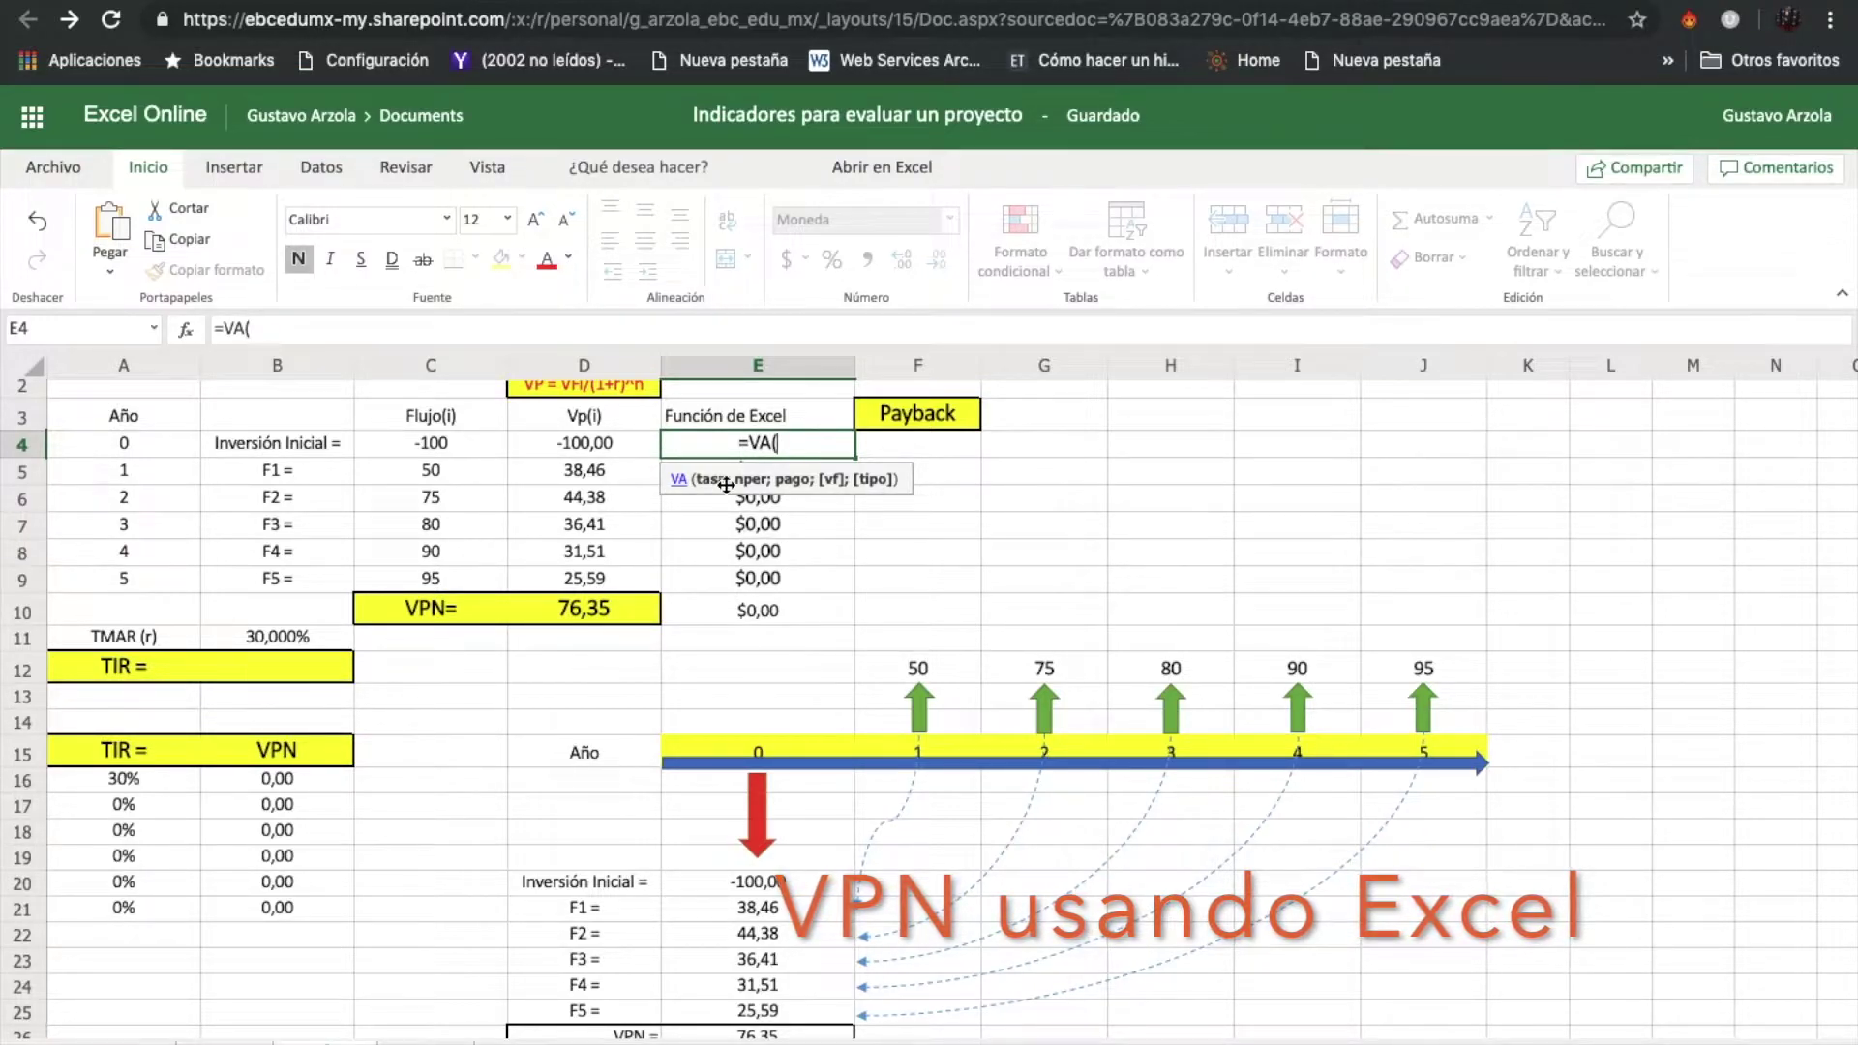
click(291, 637)
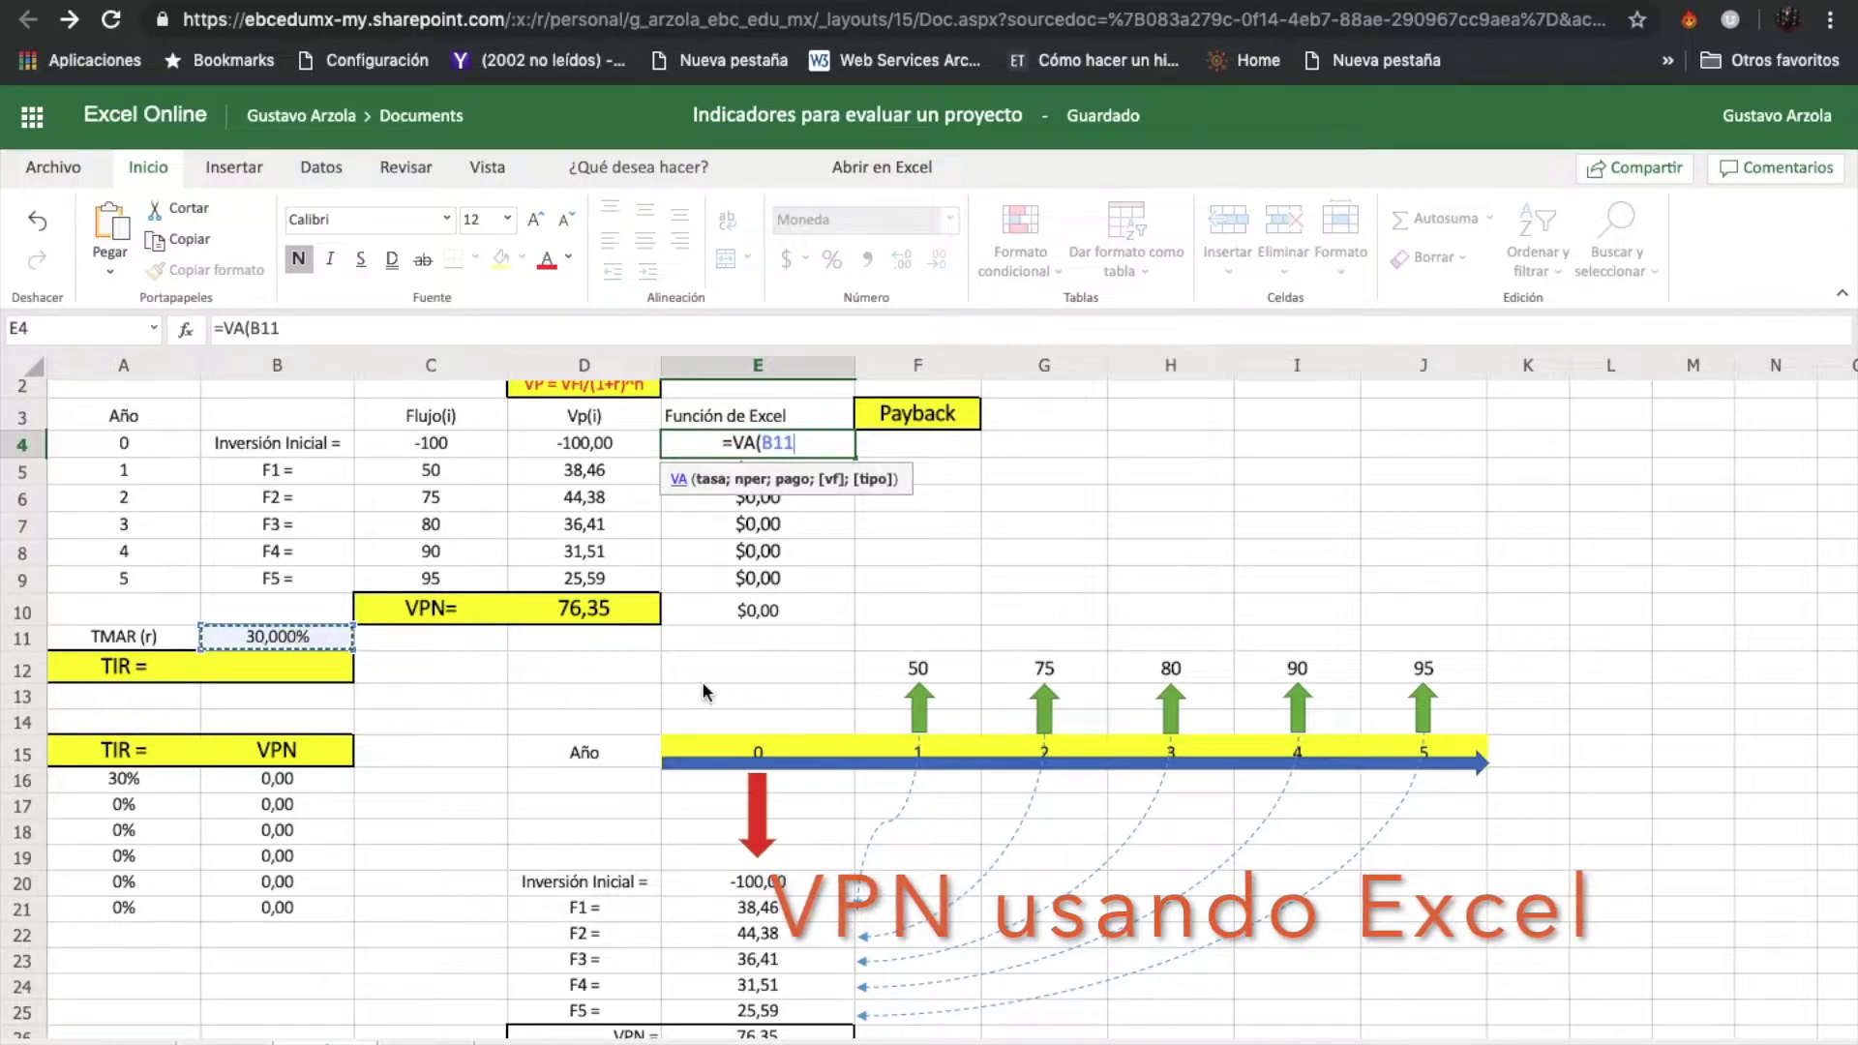
text(;)
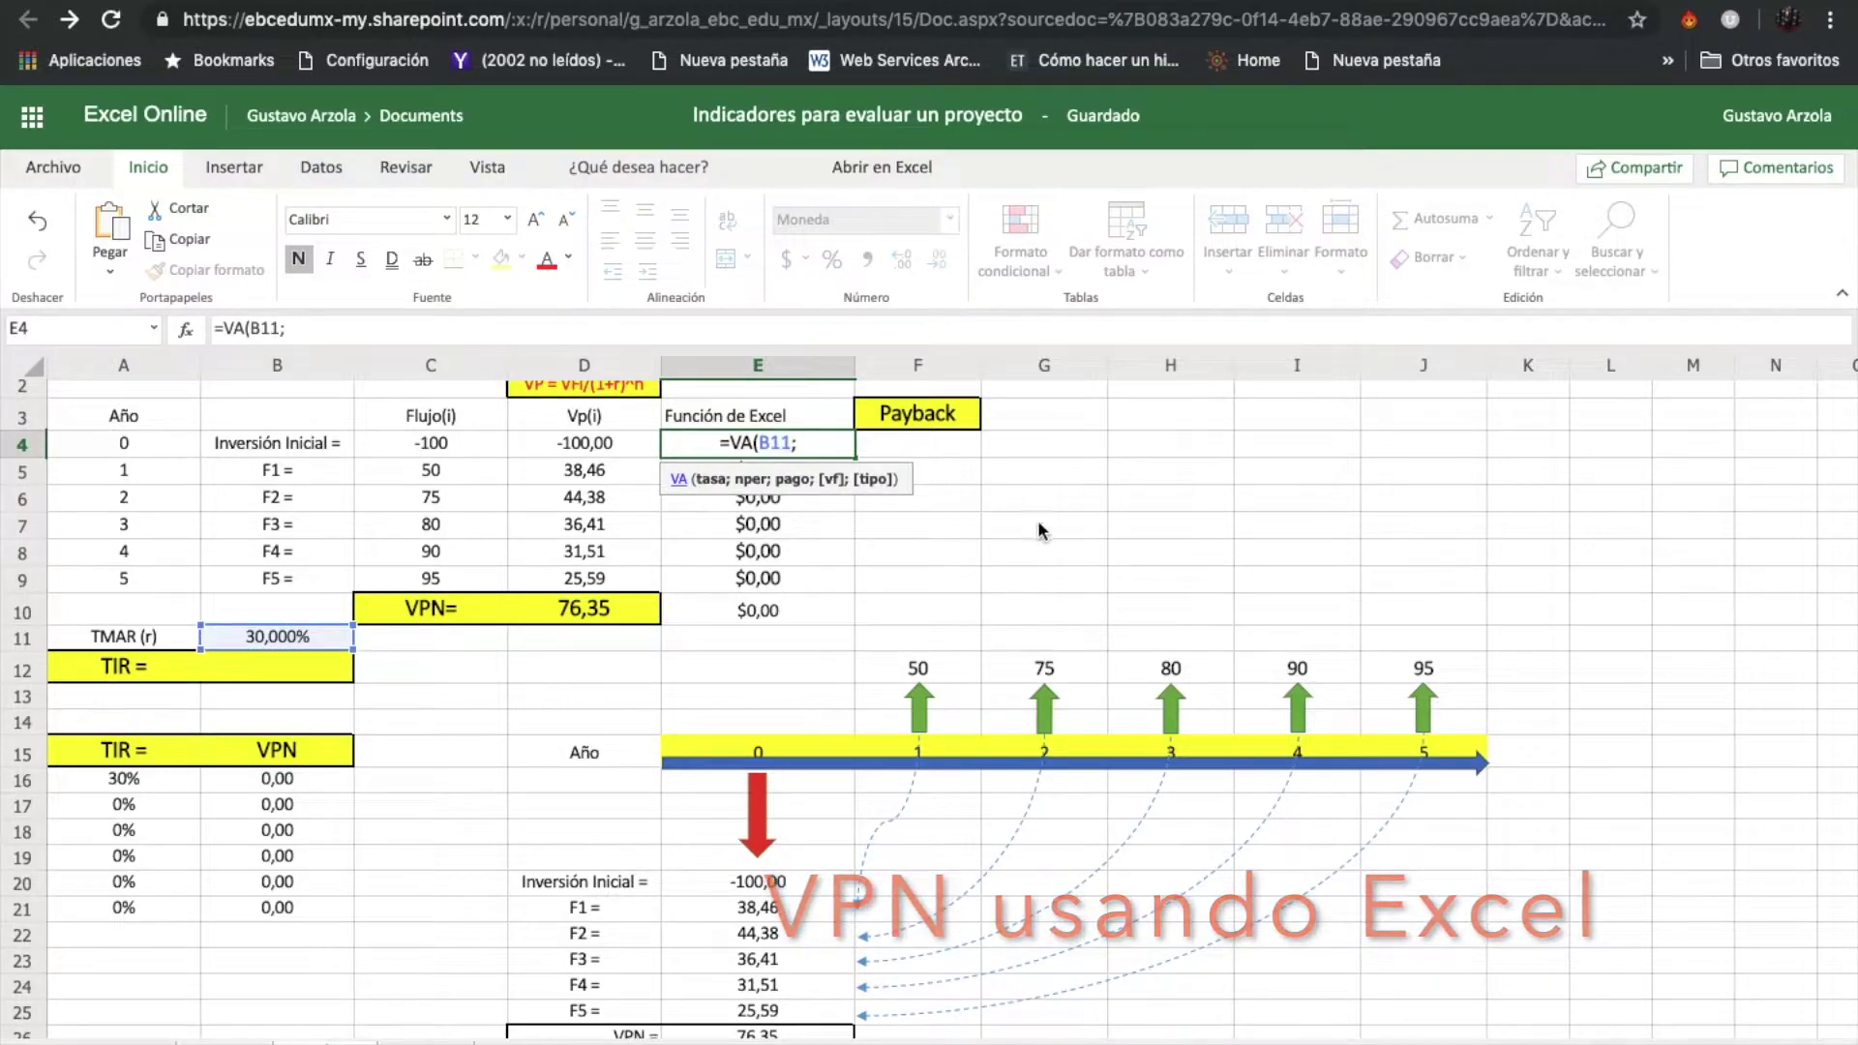
click(124, 446)
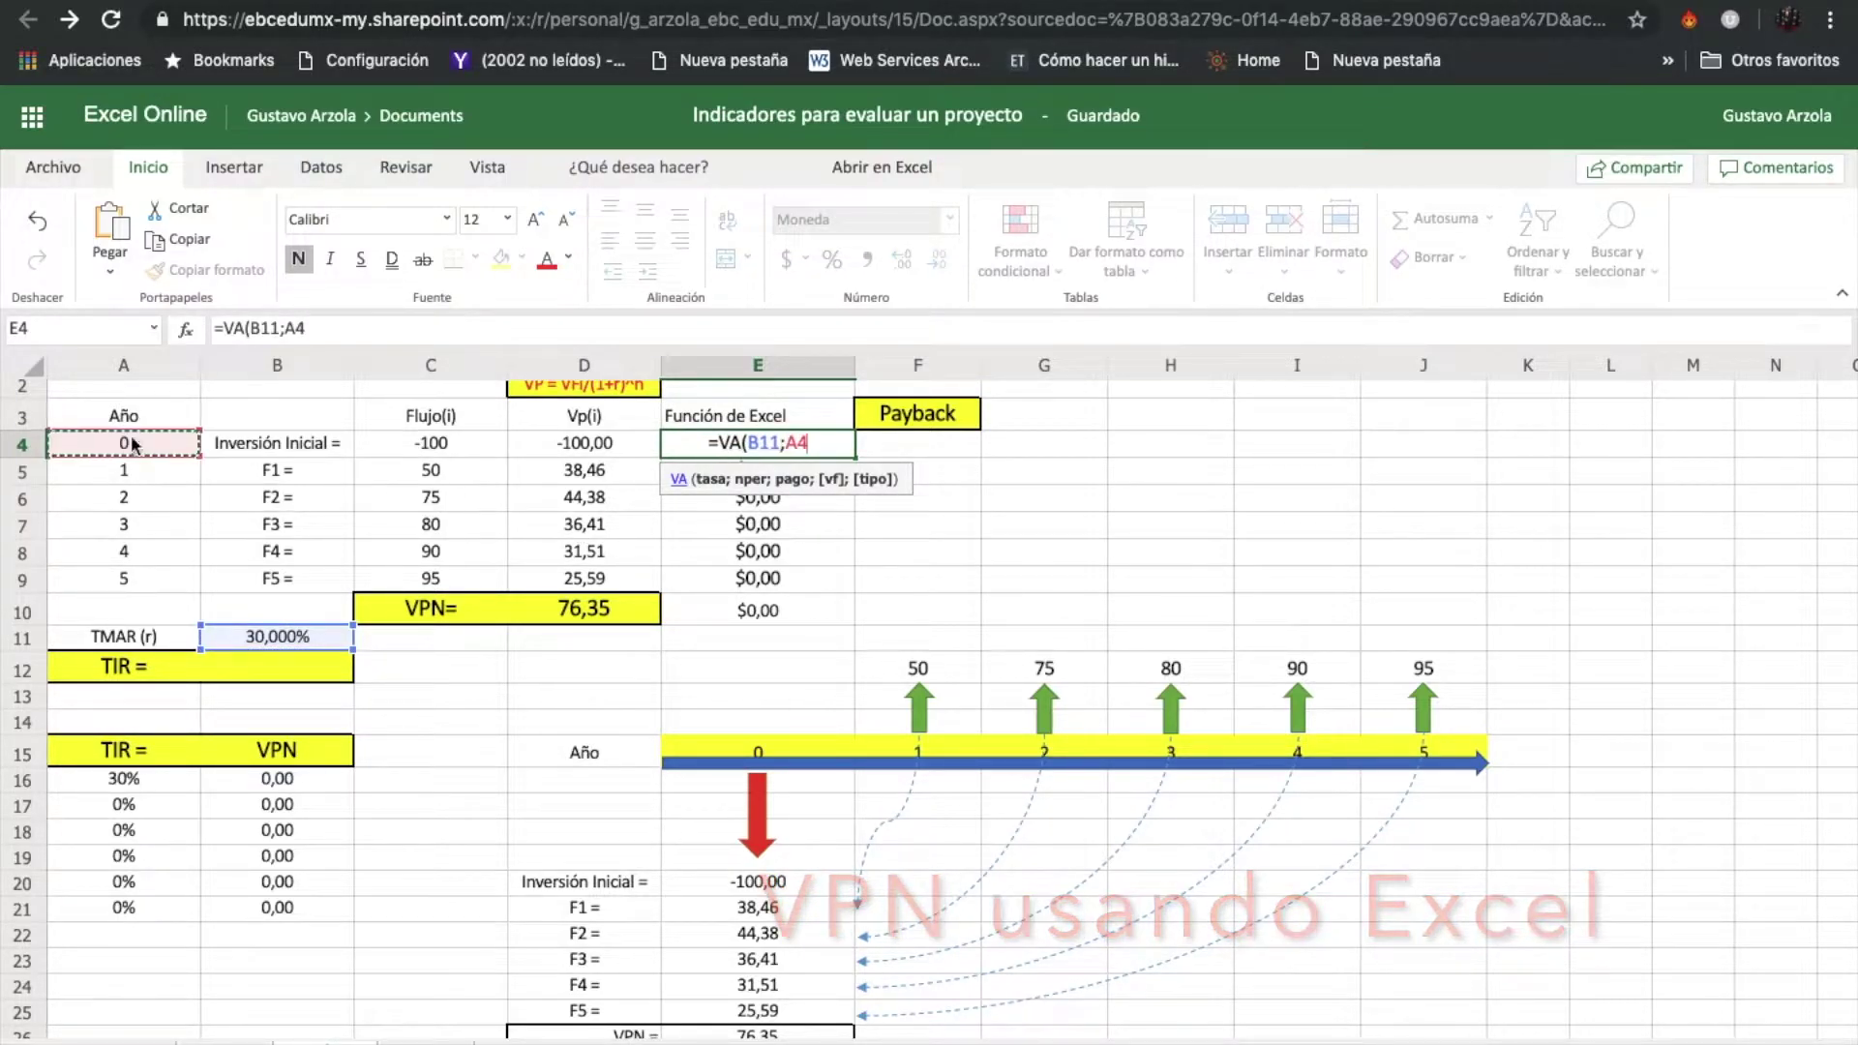
text(;)
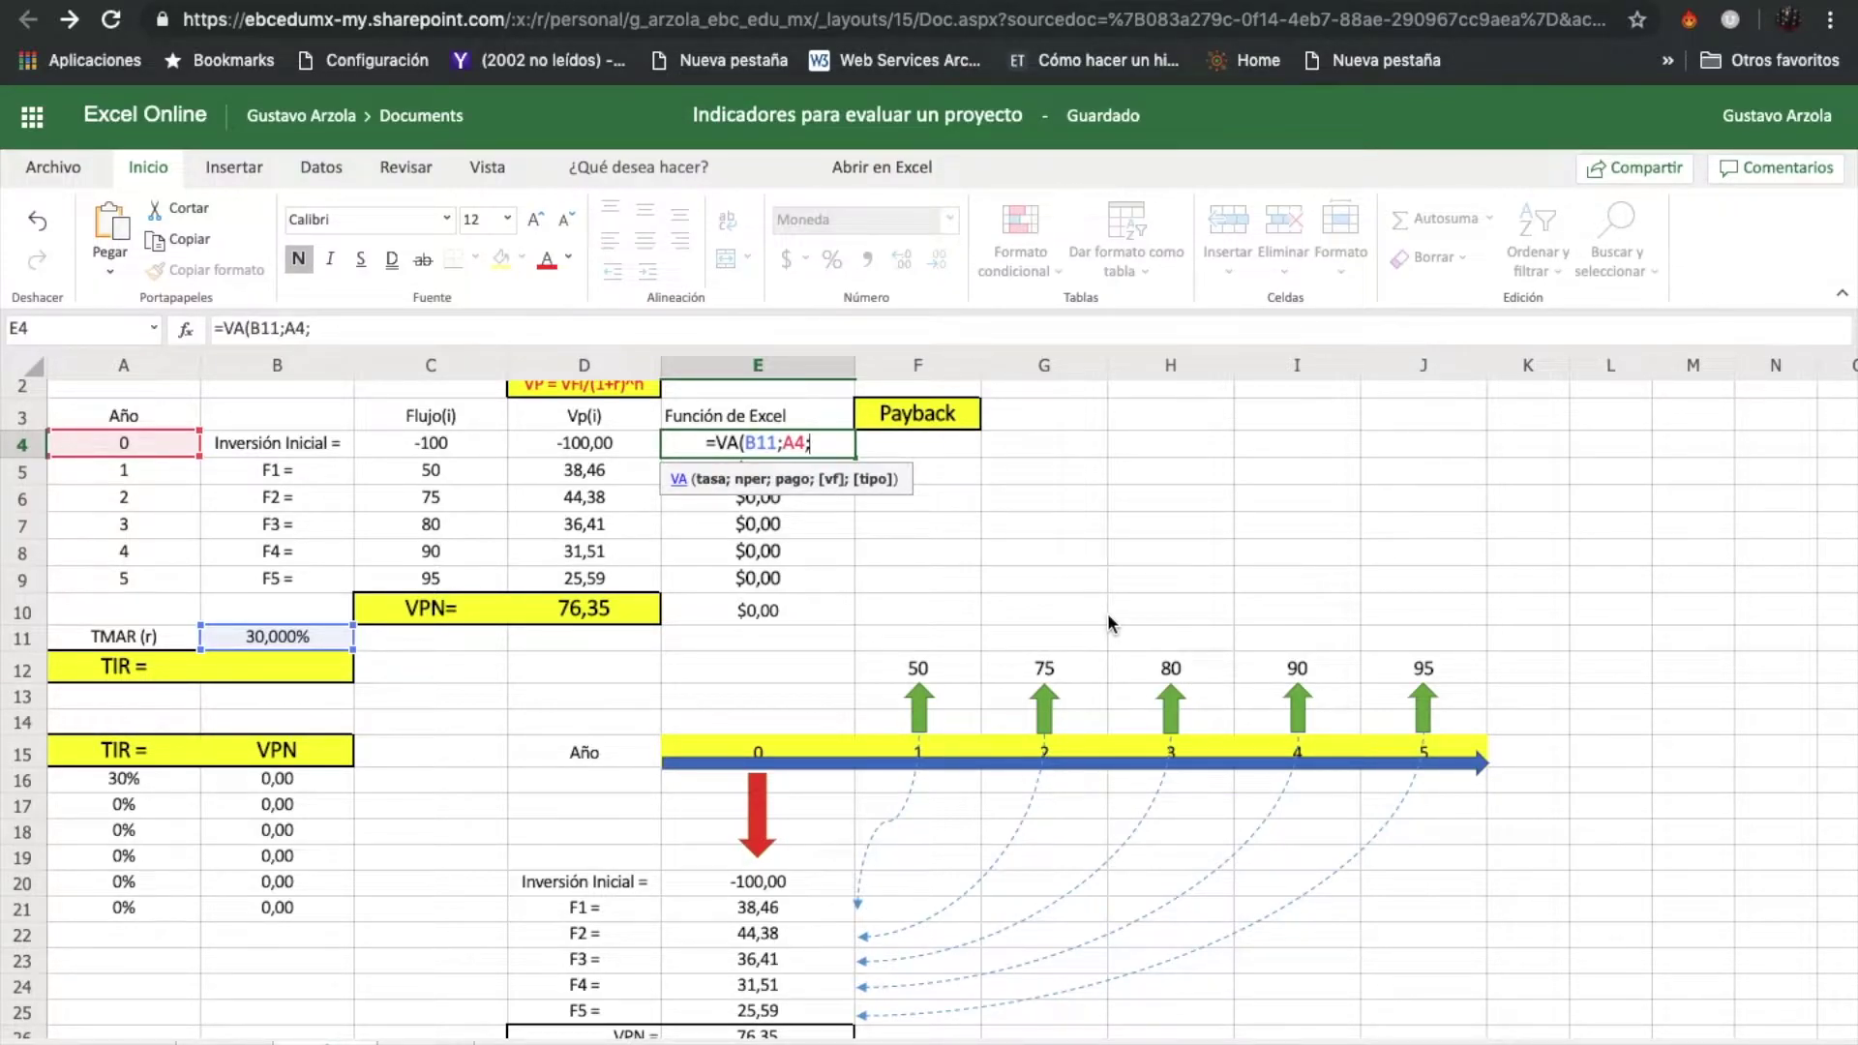
text(;)
click(448, 445)
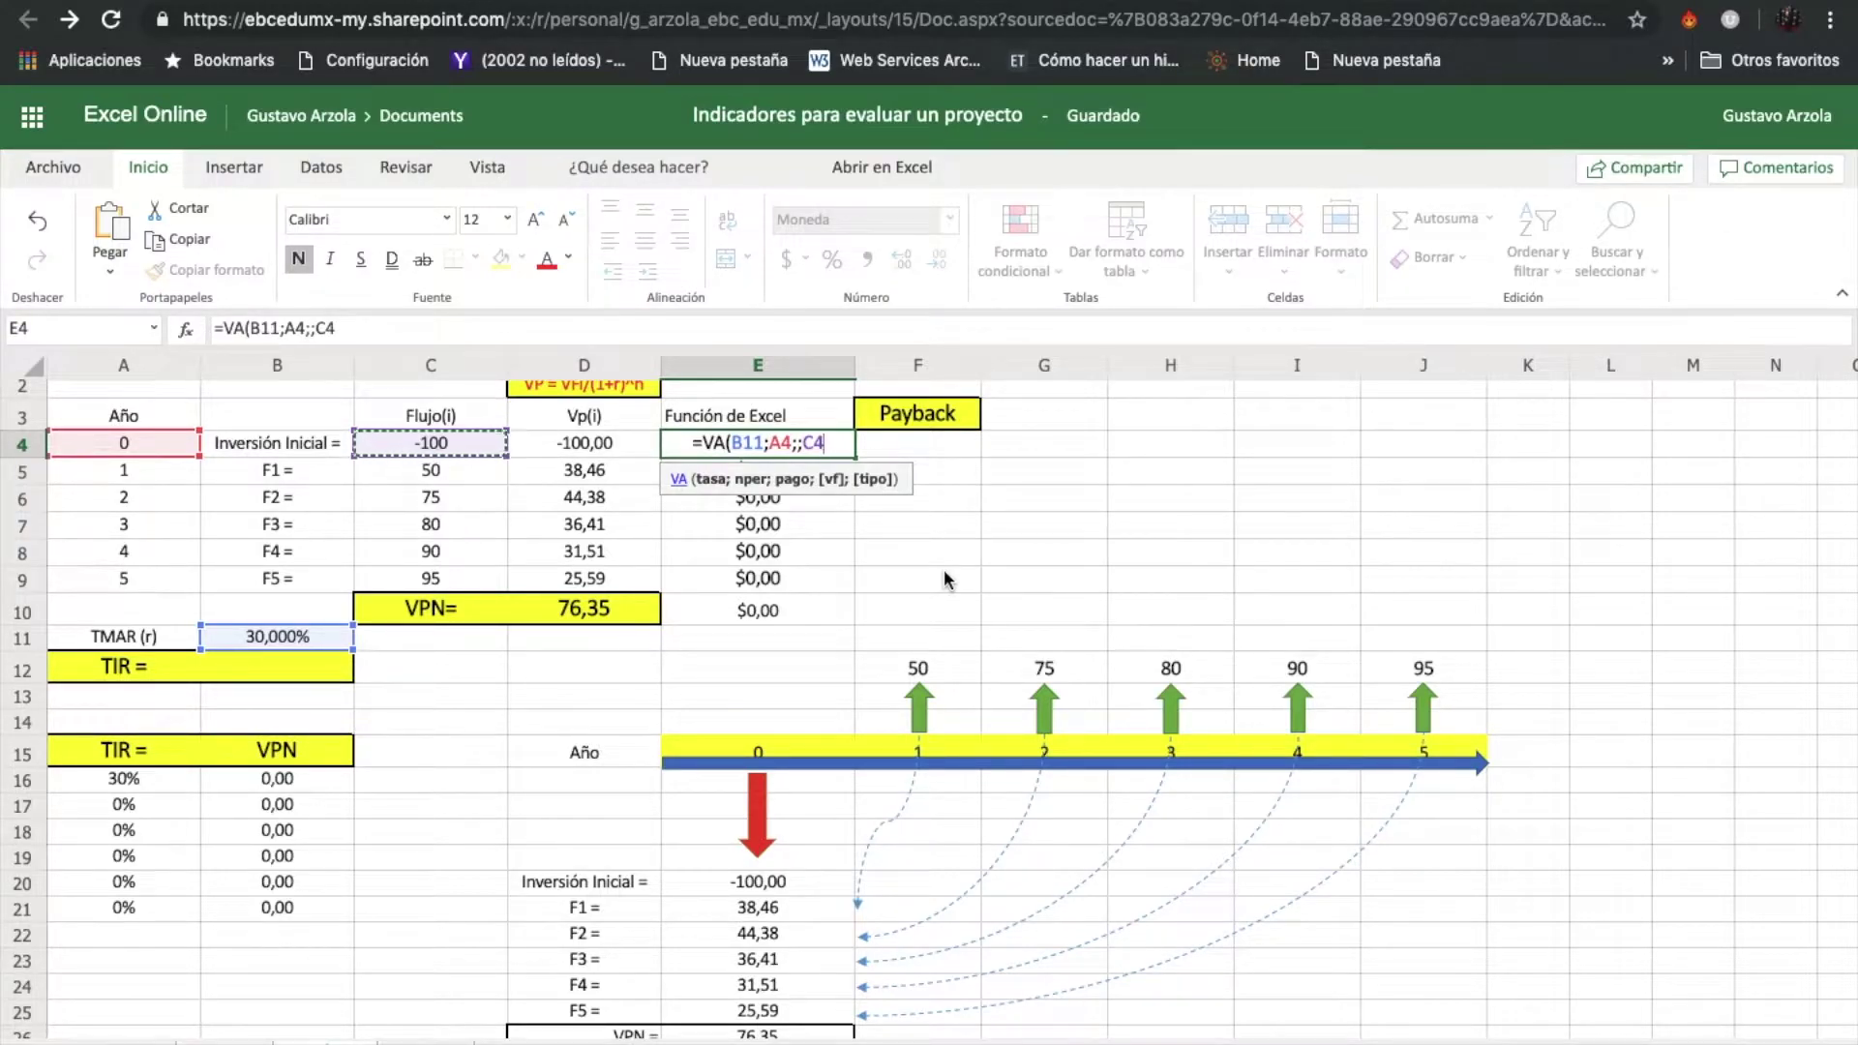
text())
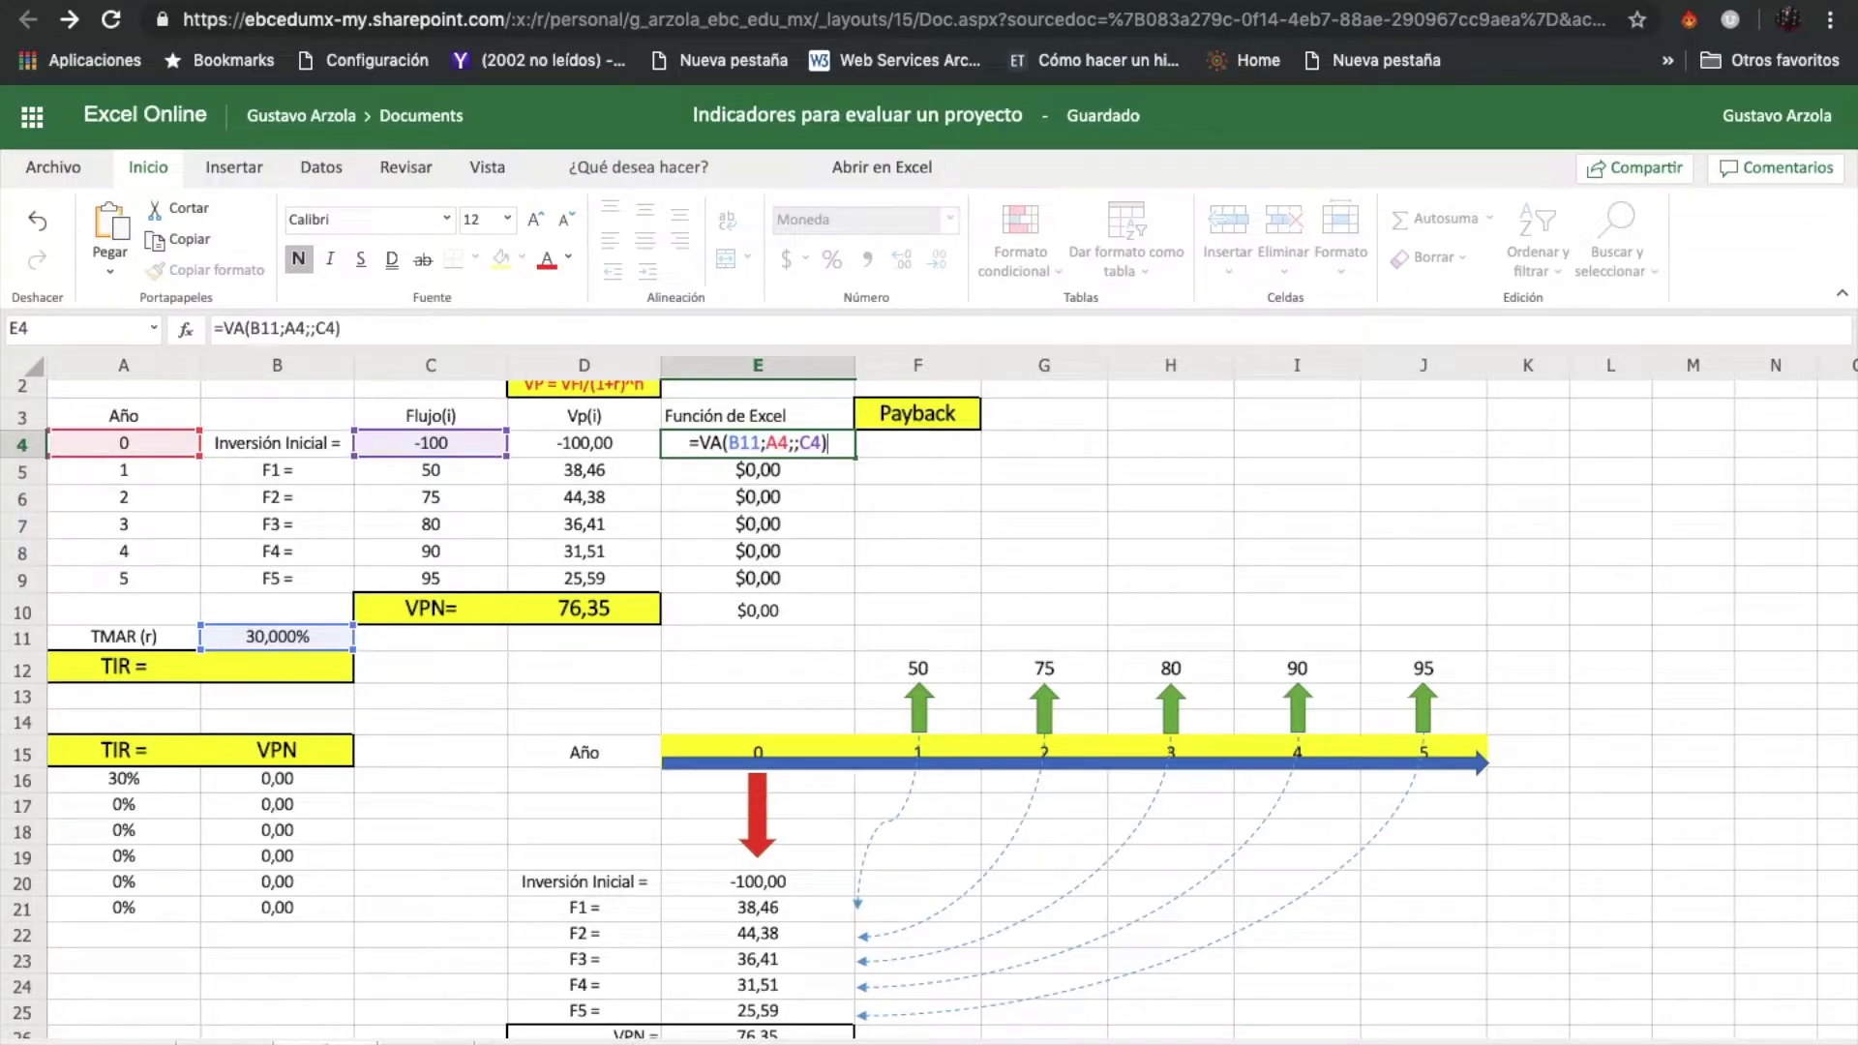
key(Return)
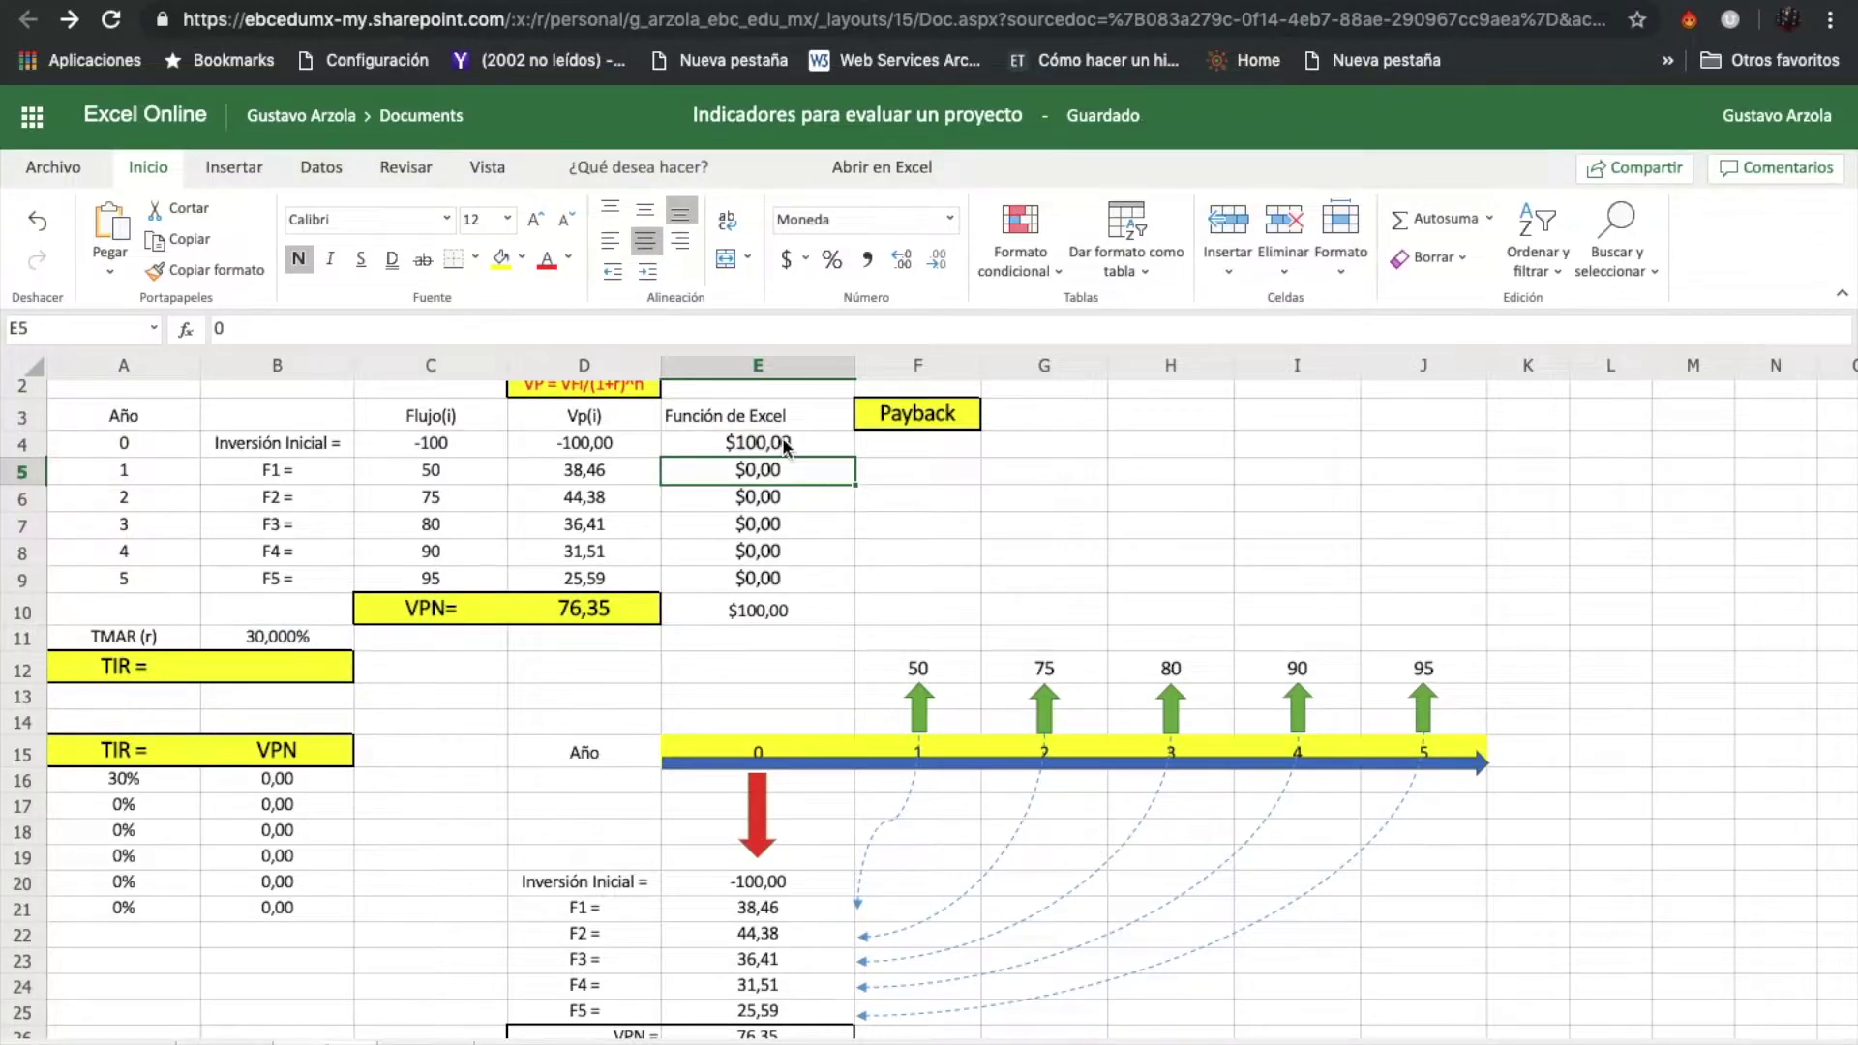
Step: Reverse the sign of the E4 result by extending its formula to =VA(B11;A4;;C4)*(-1)
click(777, 441)
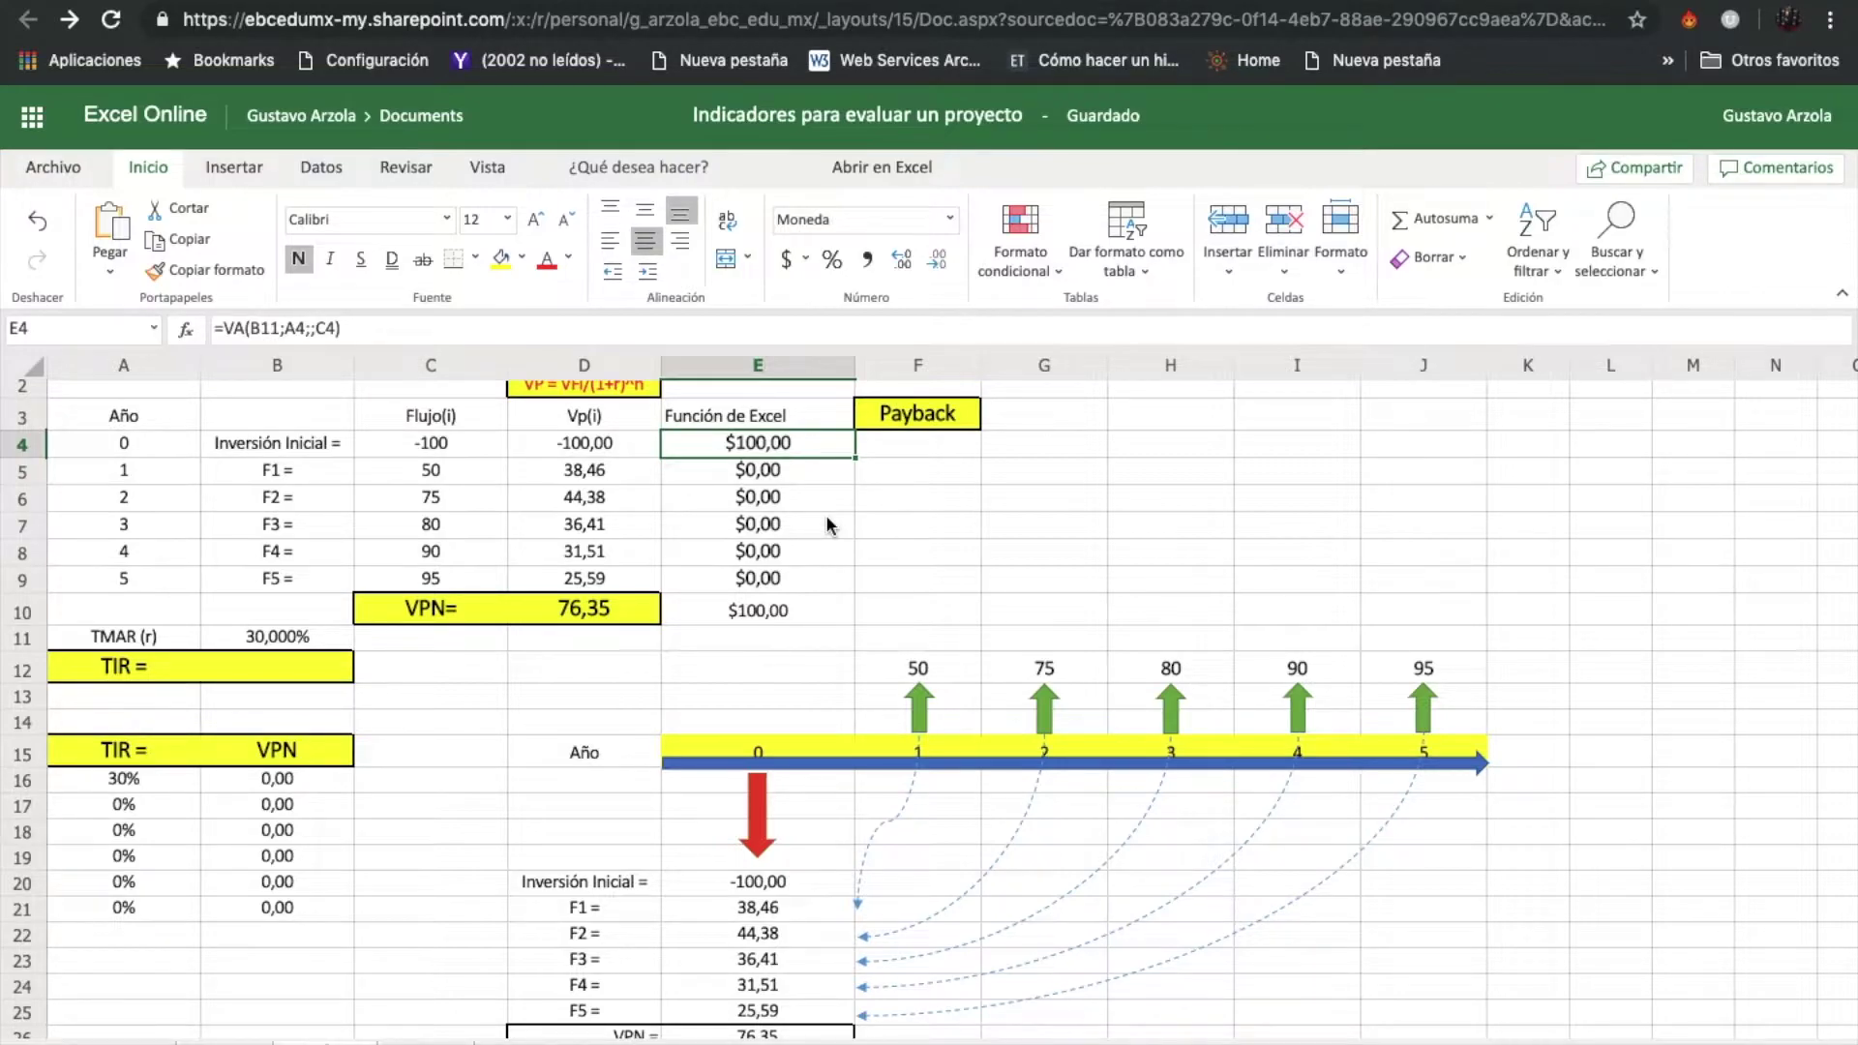
click(452, 330)
text(*()
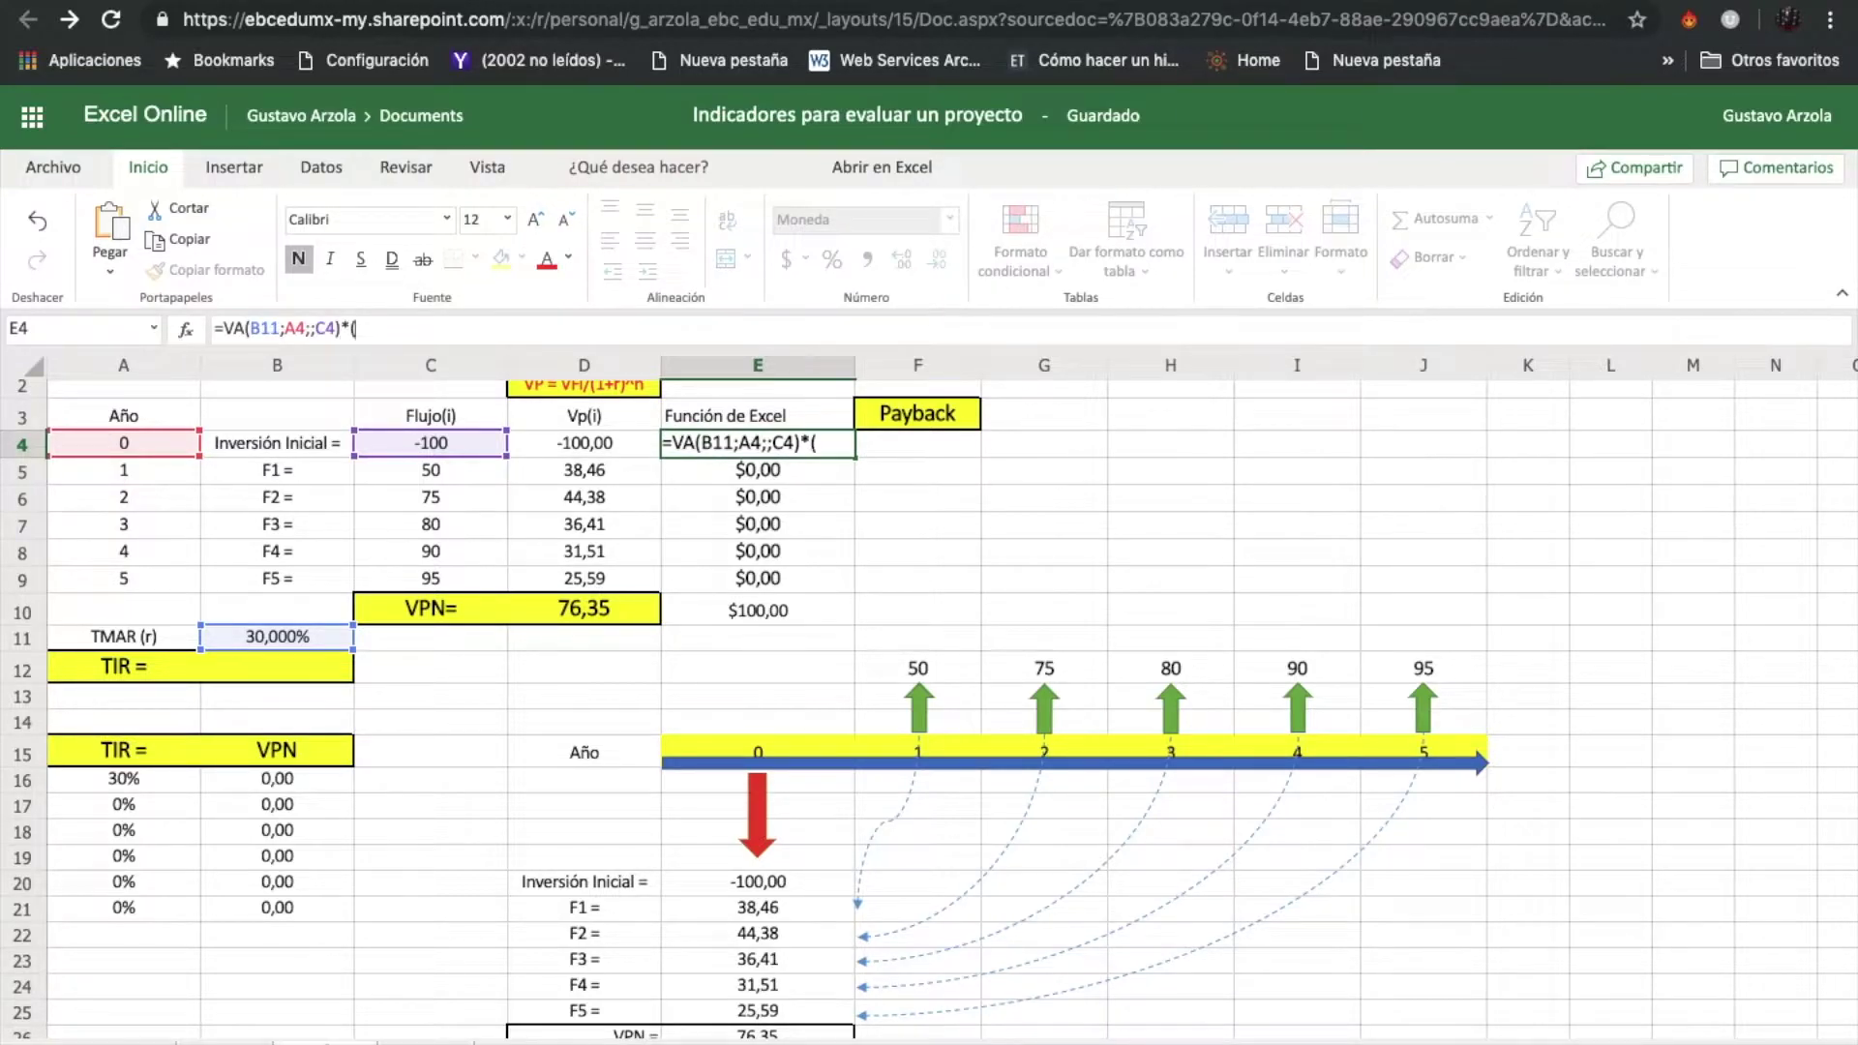
text(-1))
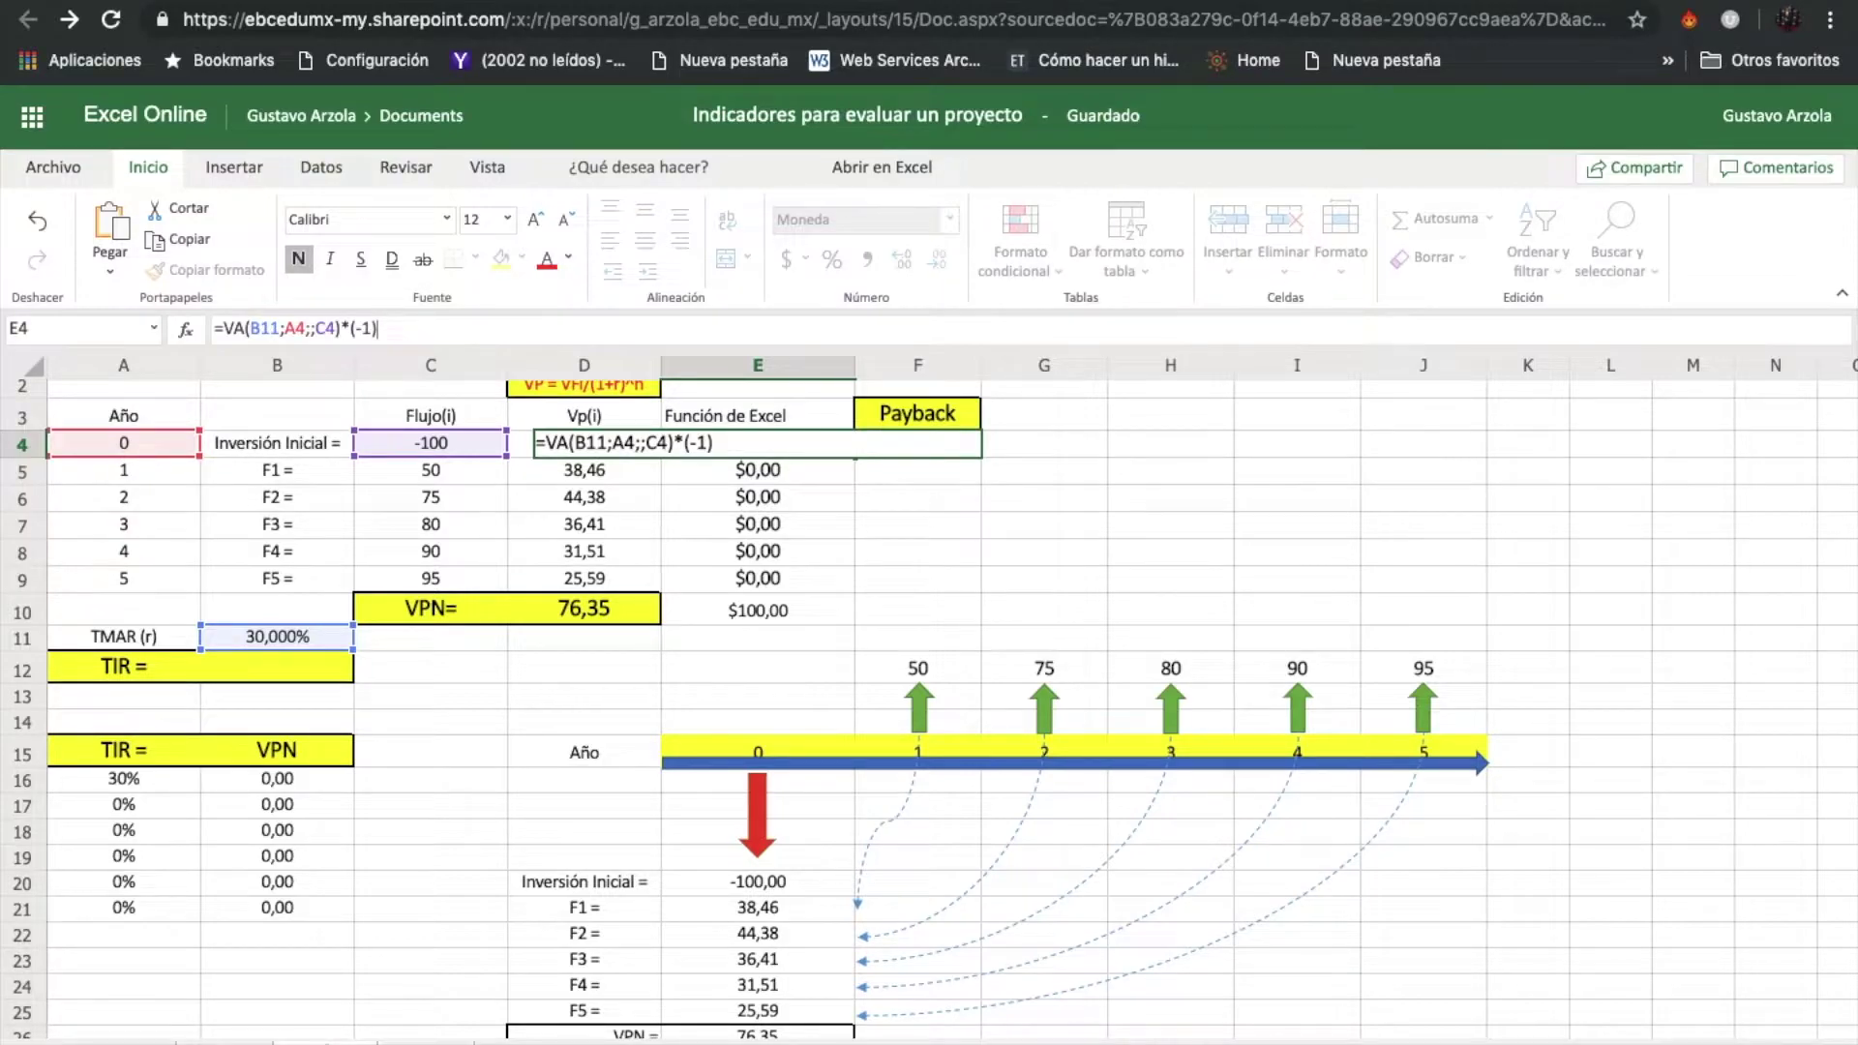
key(ctrl+Return)
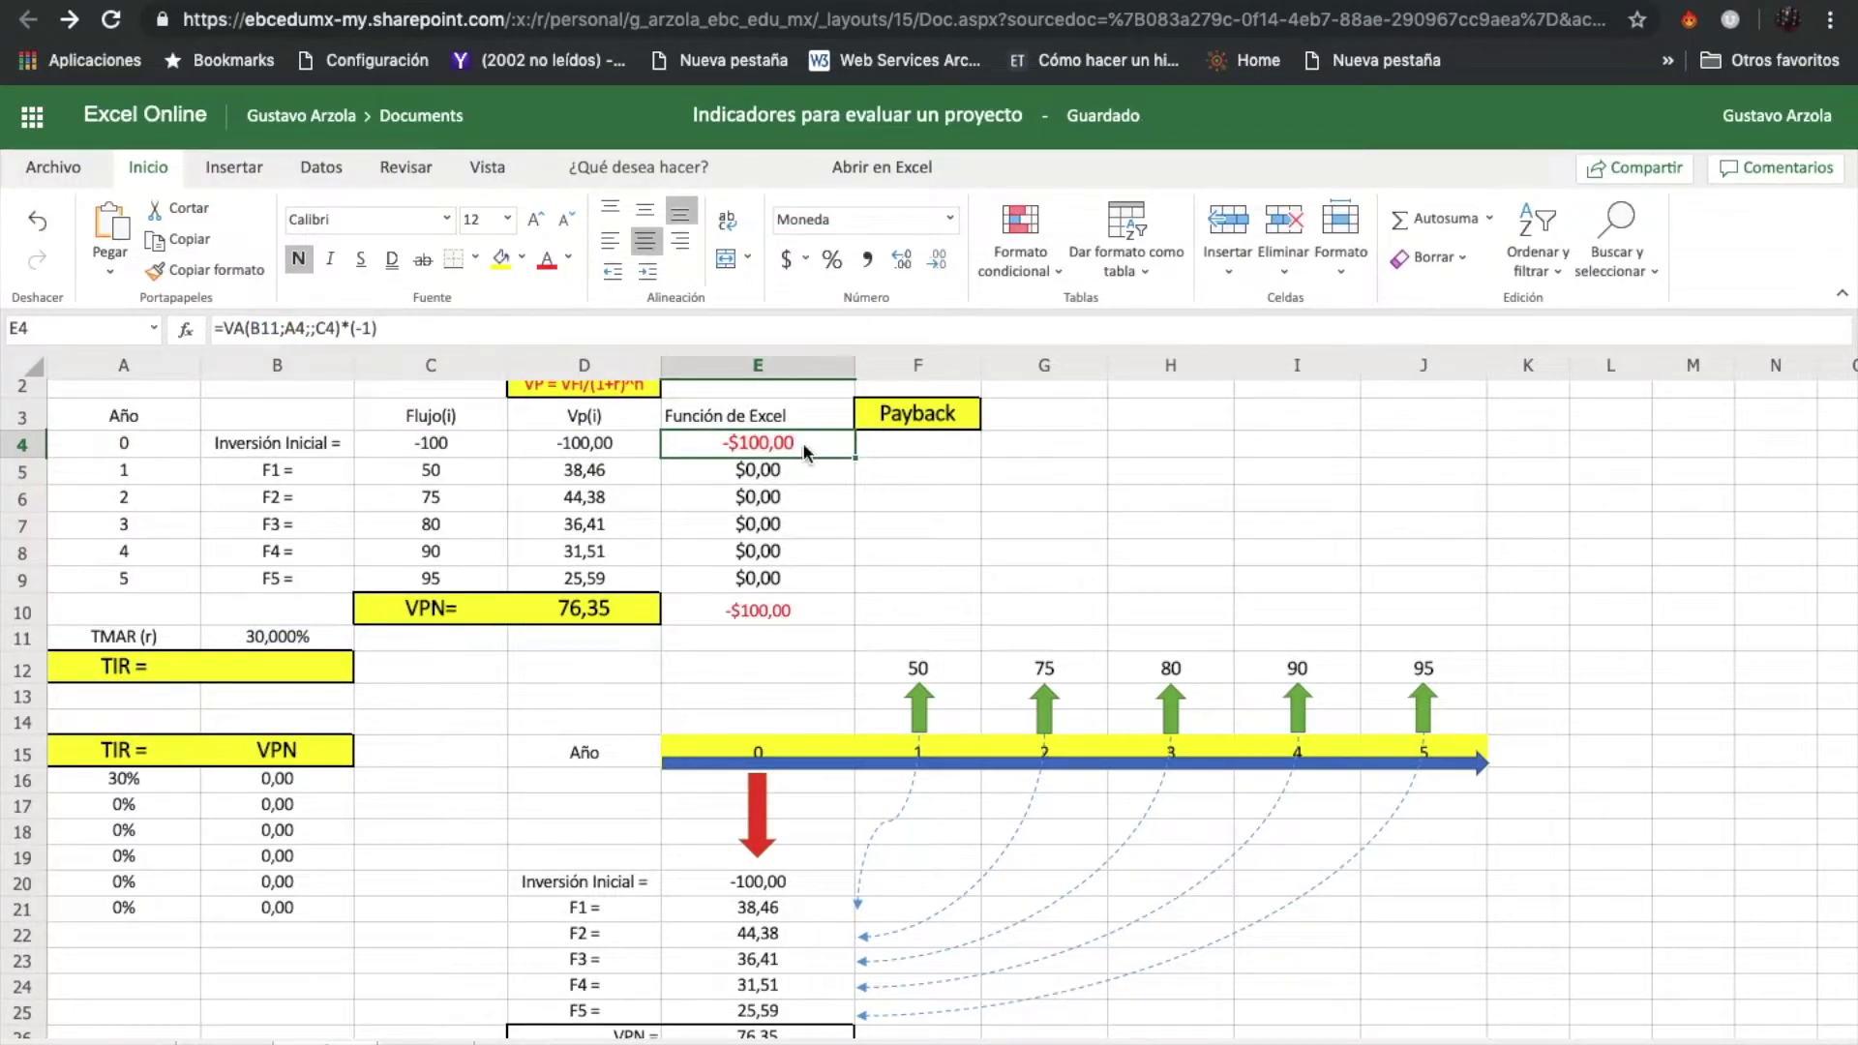
Step: Fix the rate's row reference in E4 as =VA(B$11;A4;;C4)*(-1) and fill the formula down to E9
click(259, 328)
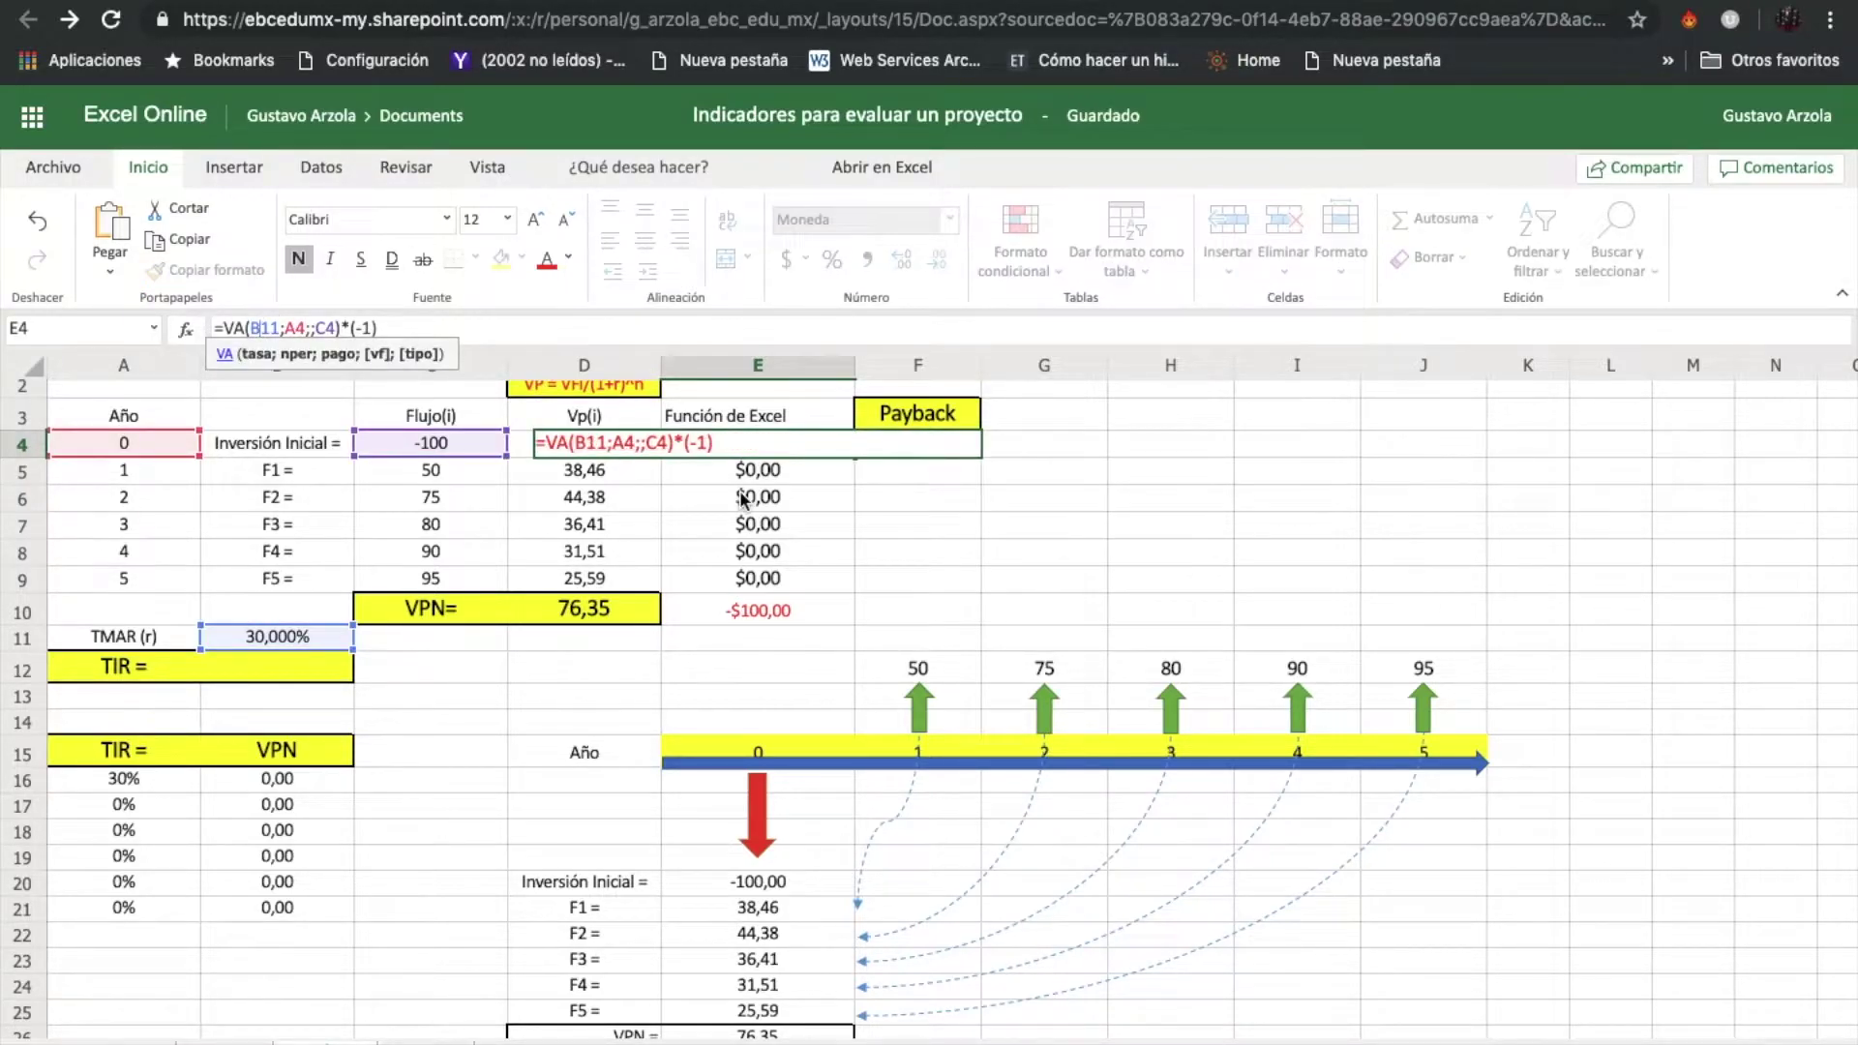
text($)
key(ctrl+Return)
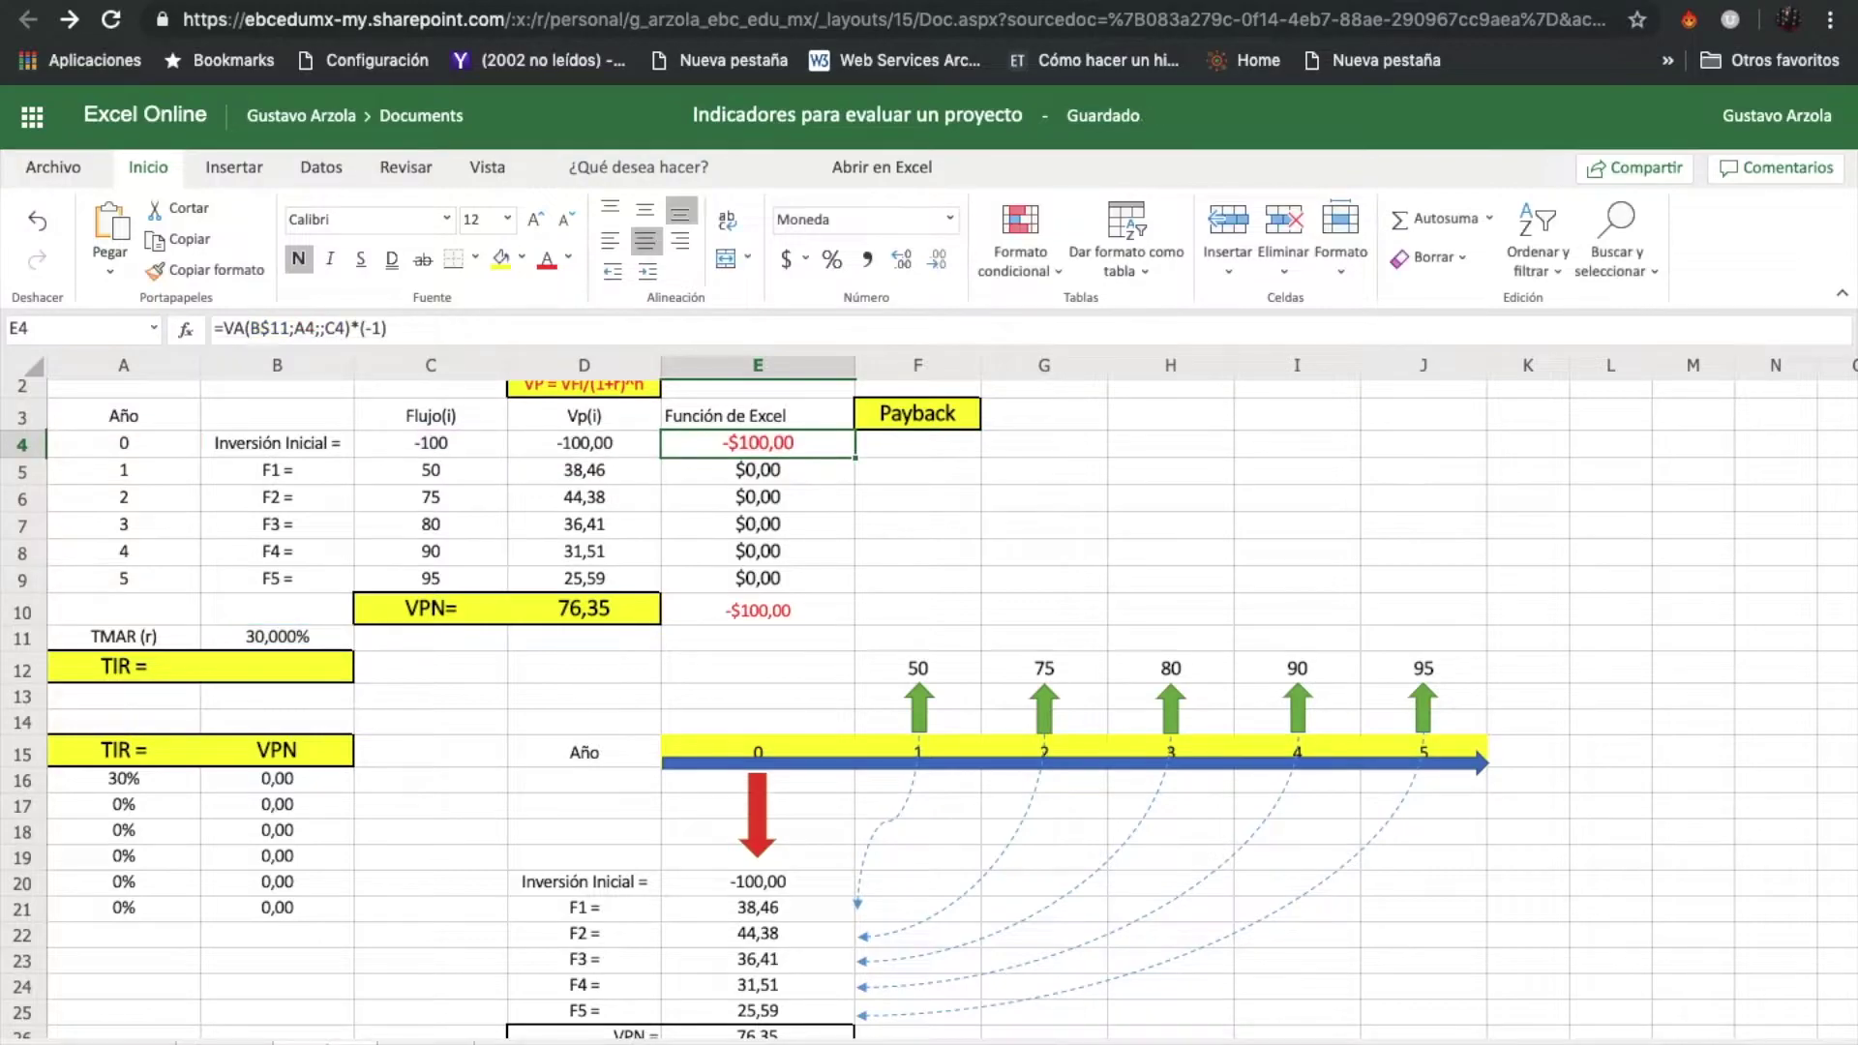
drag(854, 455, 845, 573)
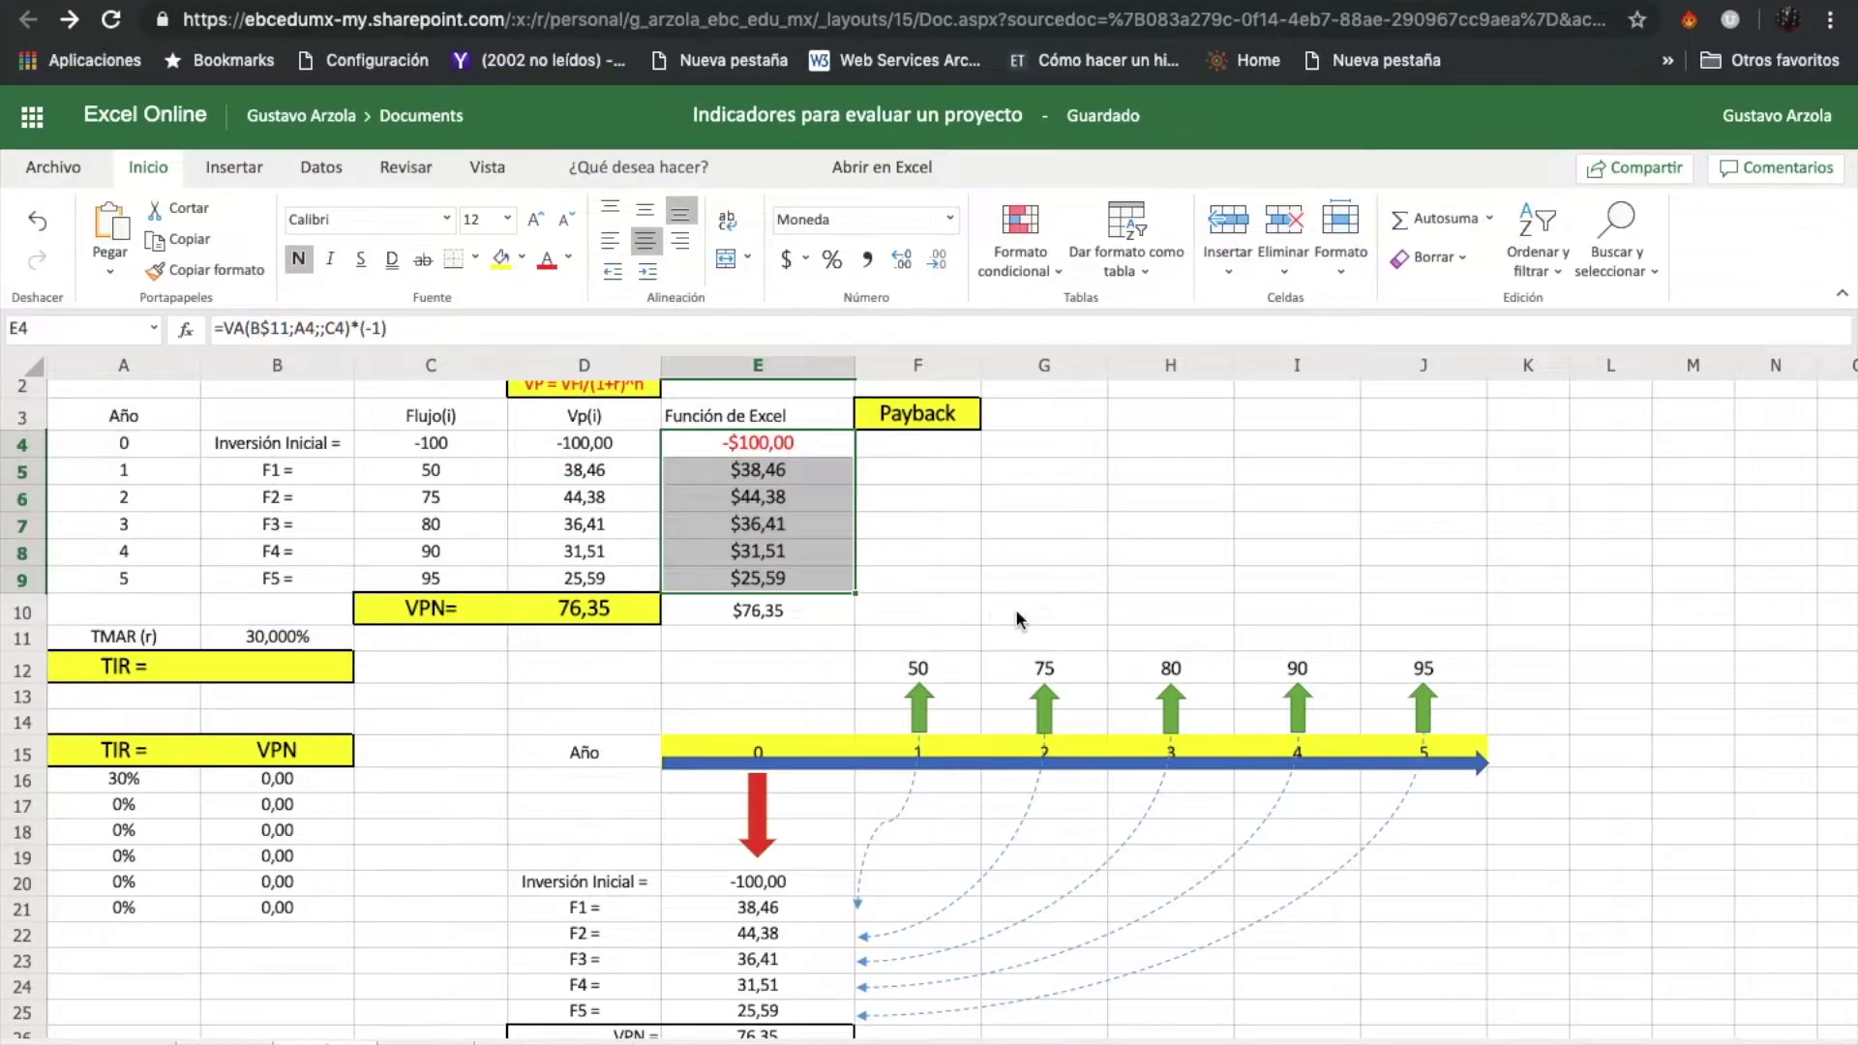
Step: Examine the filled VA formulas in E5 and E7 and the SUMA total in E10 against the manual VPN
click(780, 617)
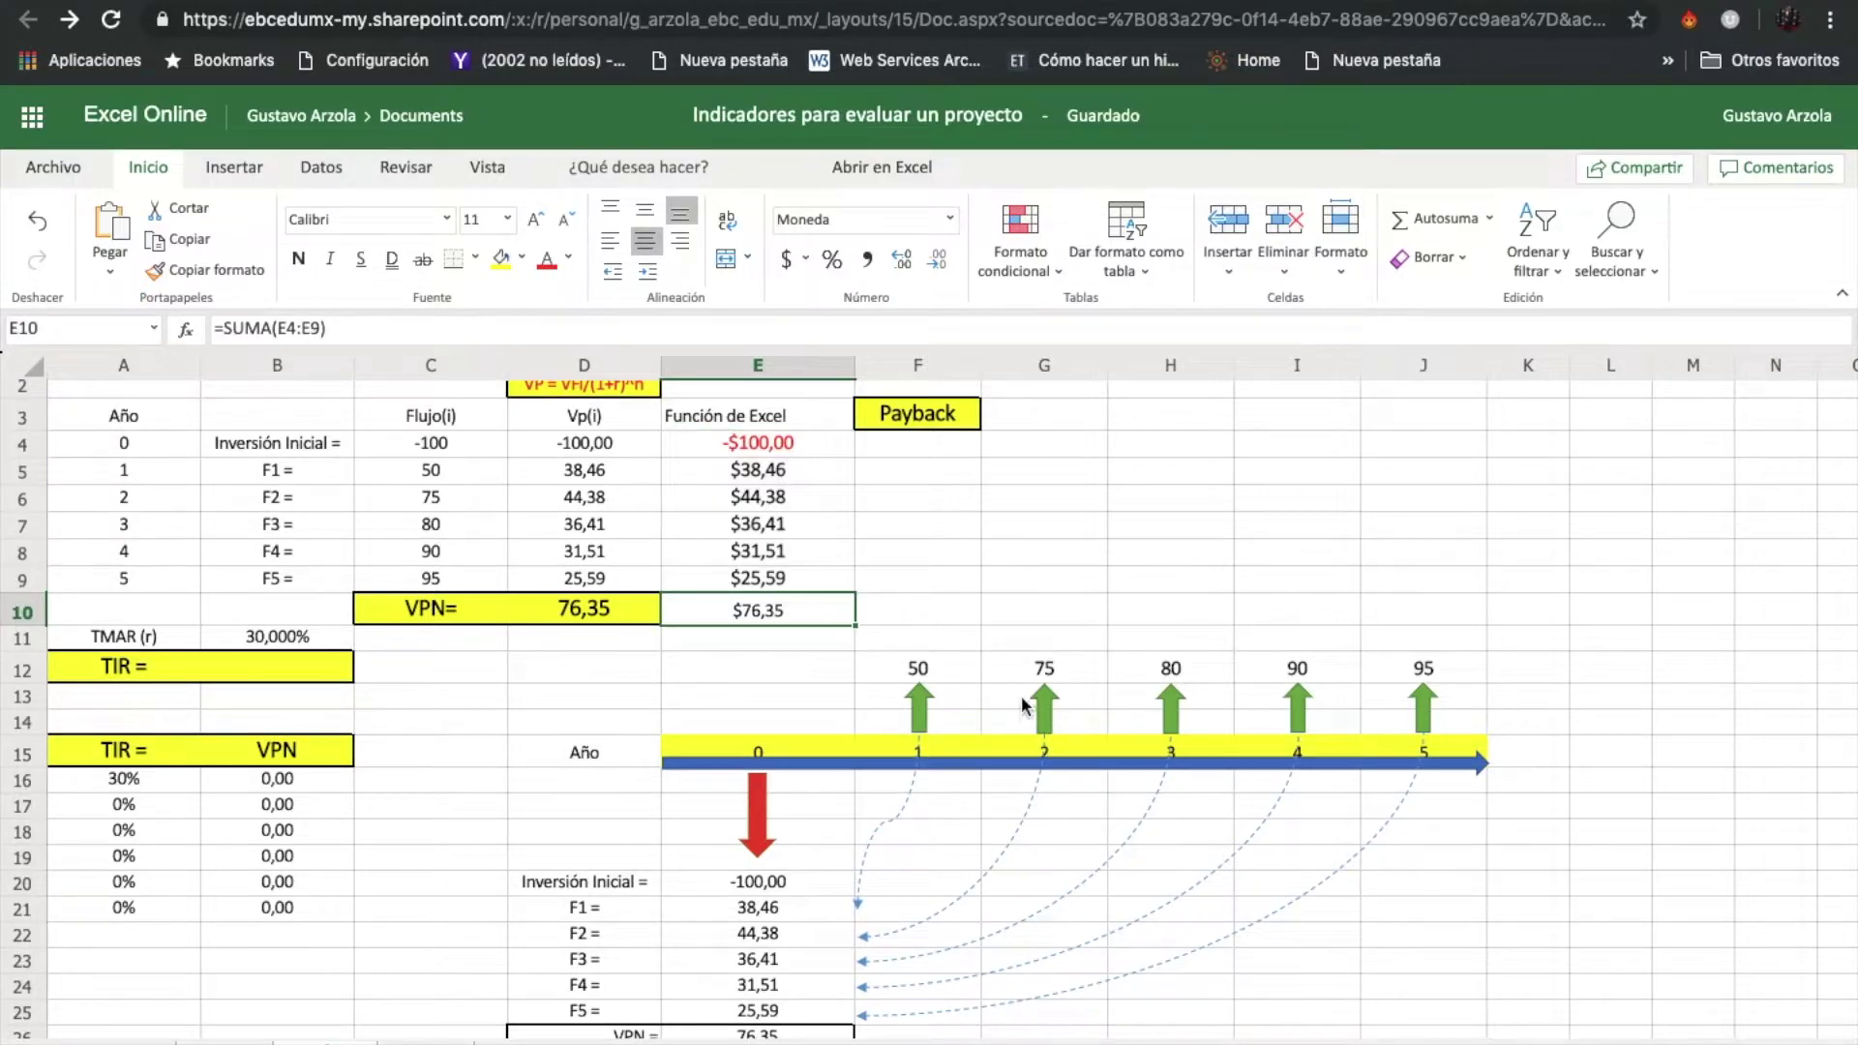
click(779, 474)
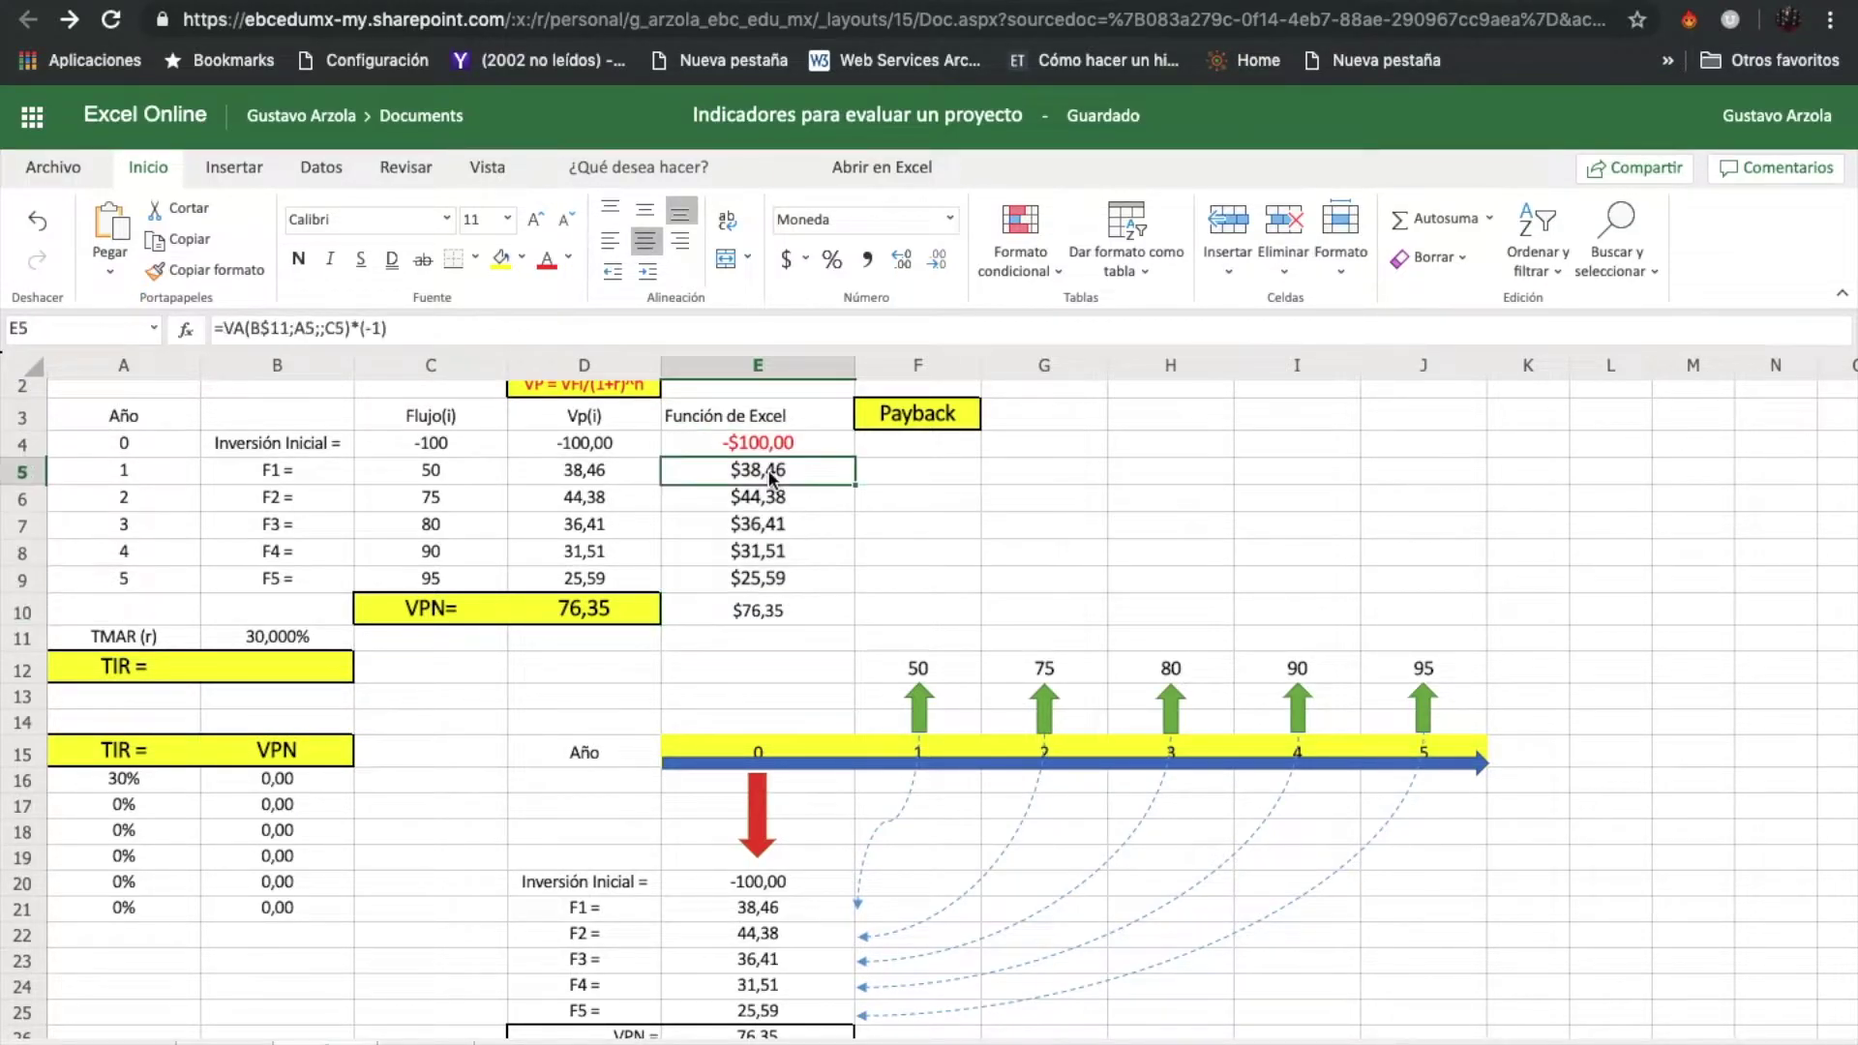
click(762, 528)
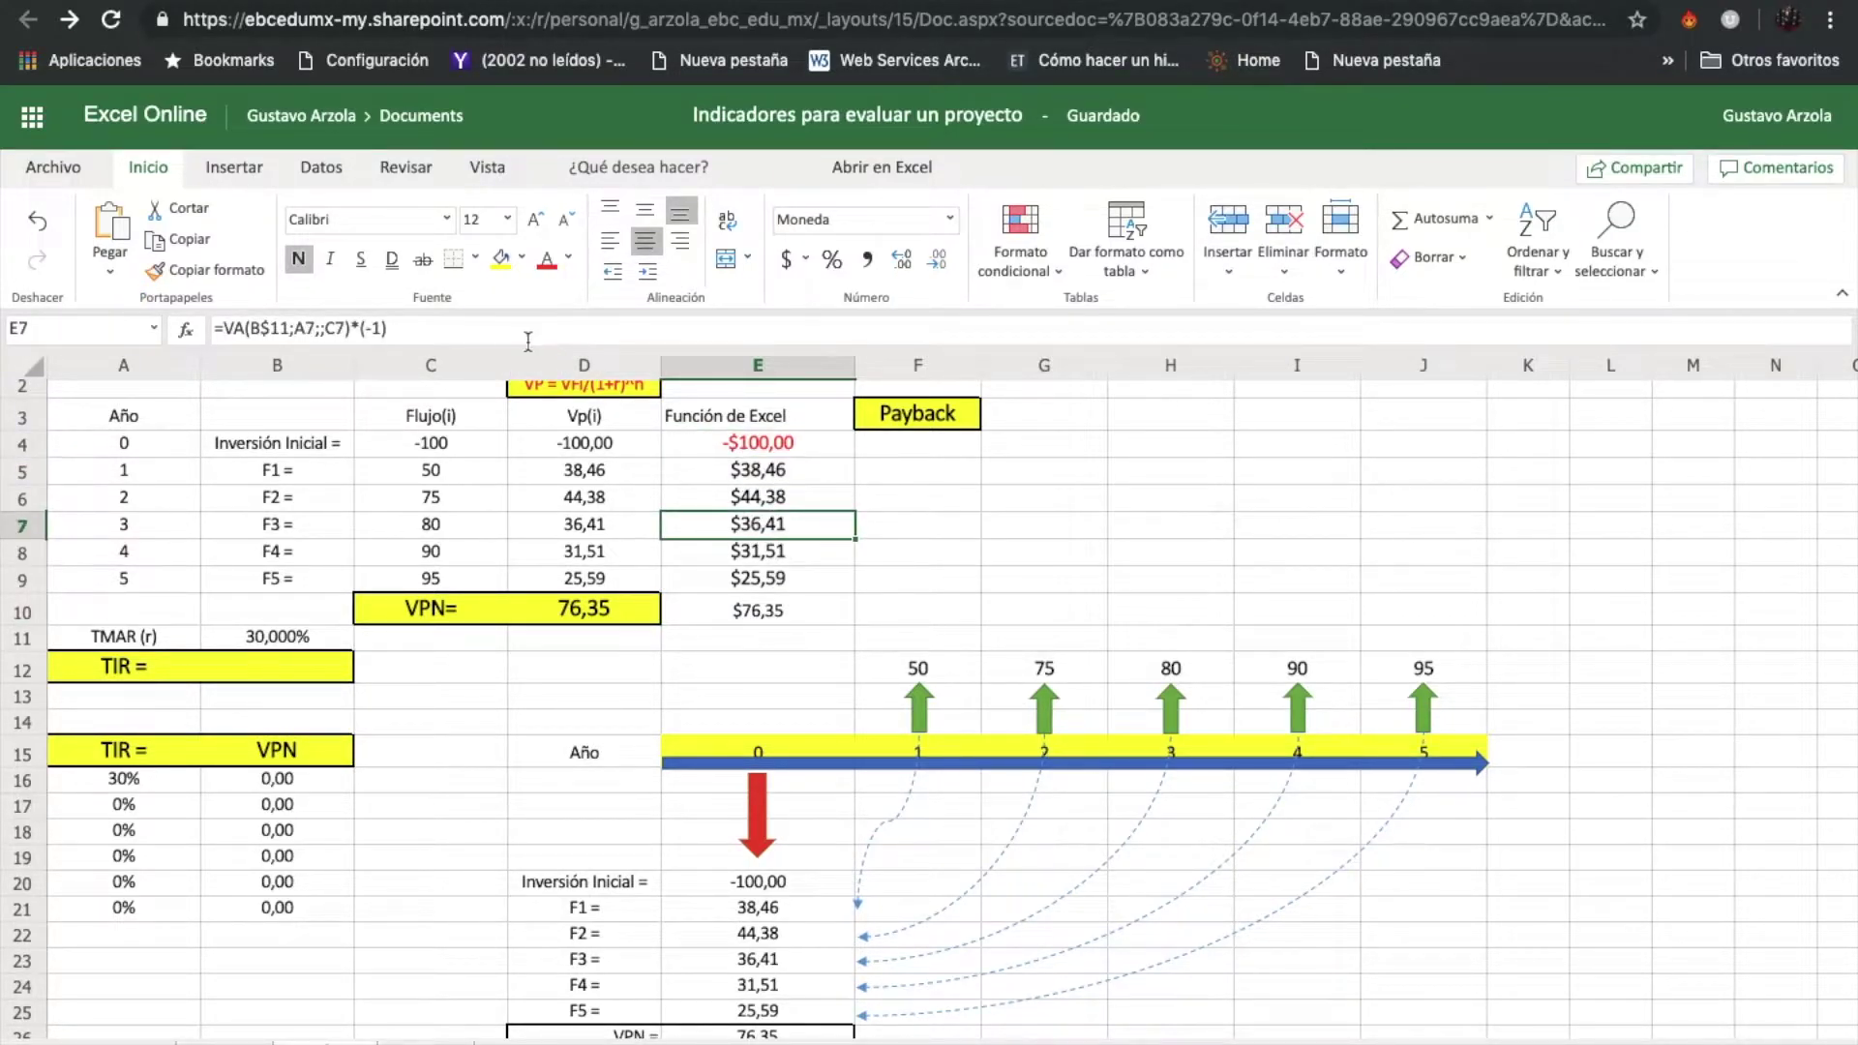
double_click(750, 532)
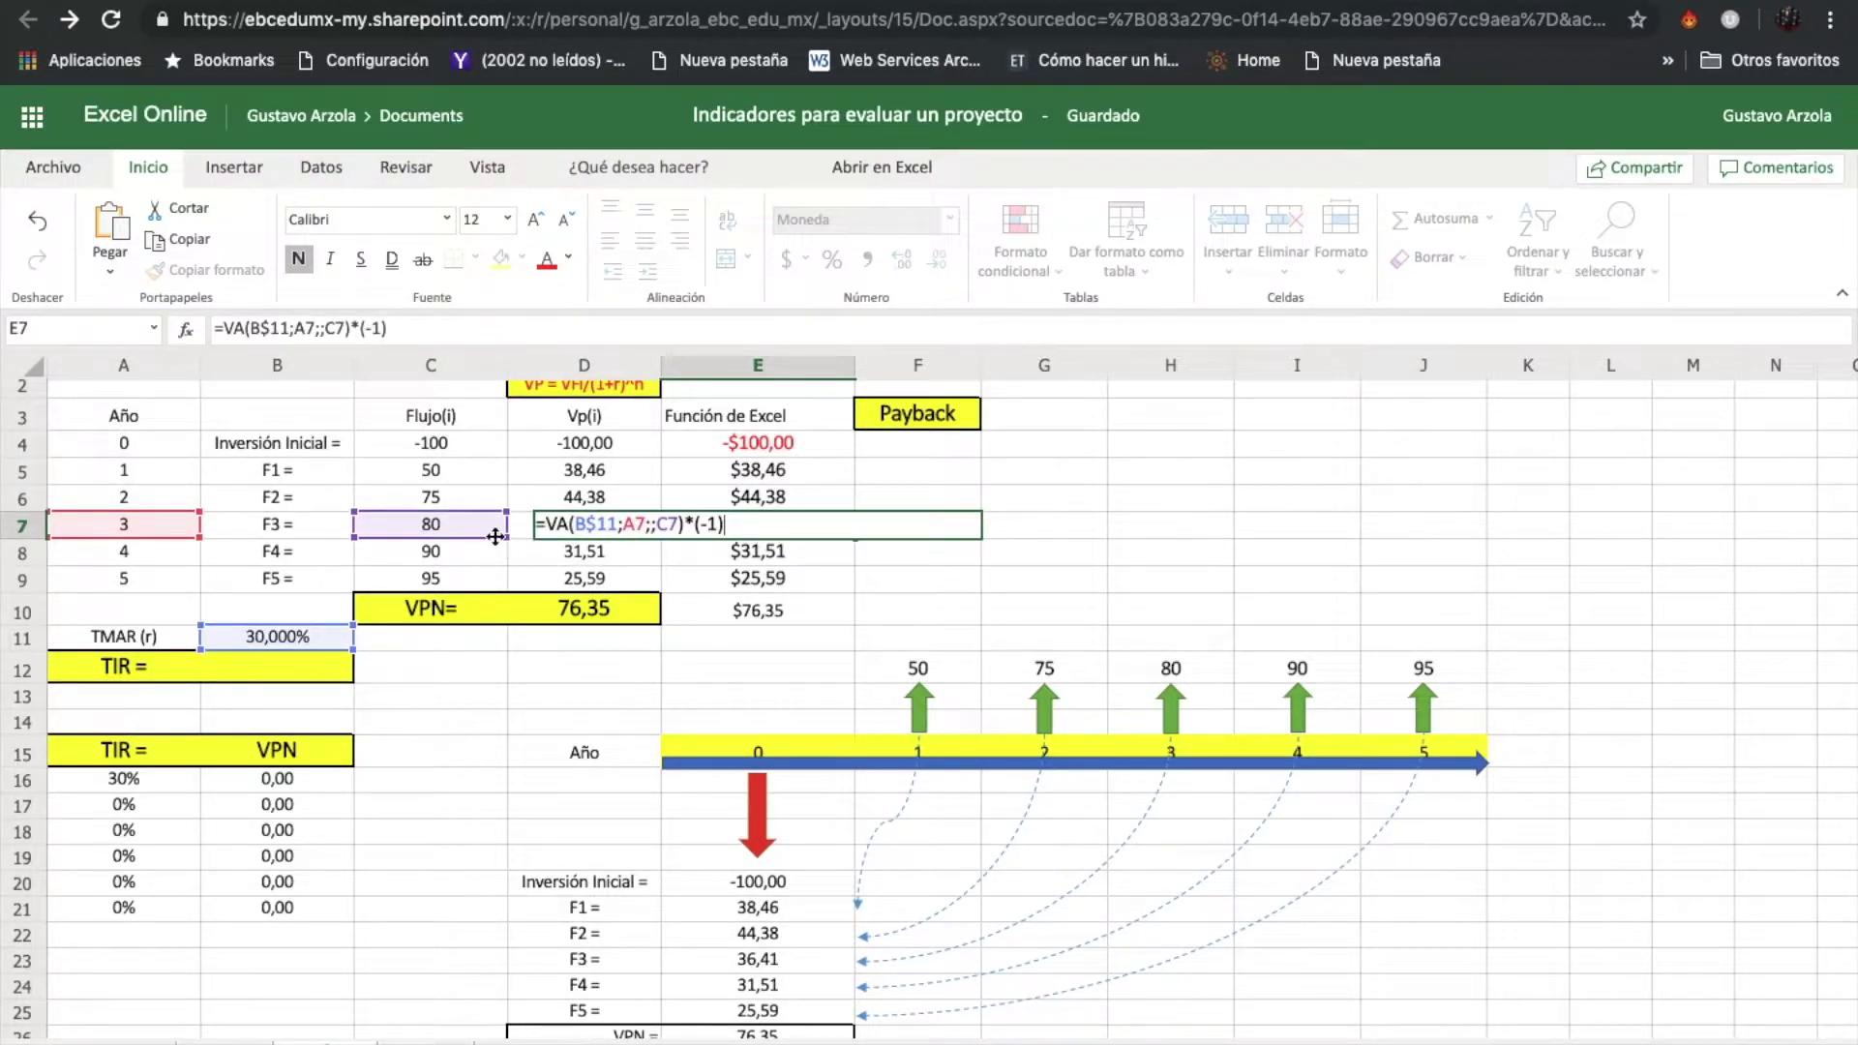
click(645, 531)
click(683, 523)
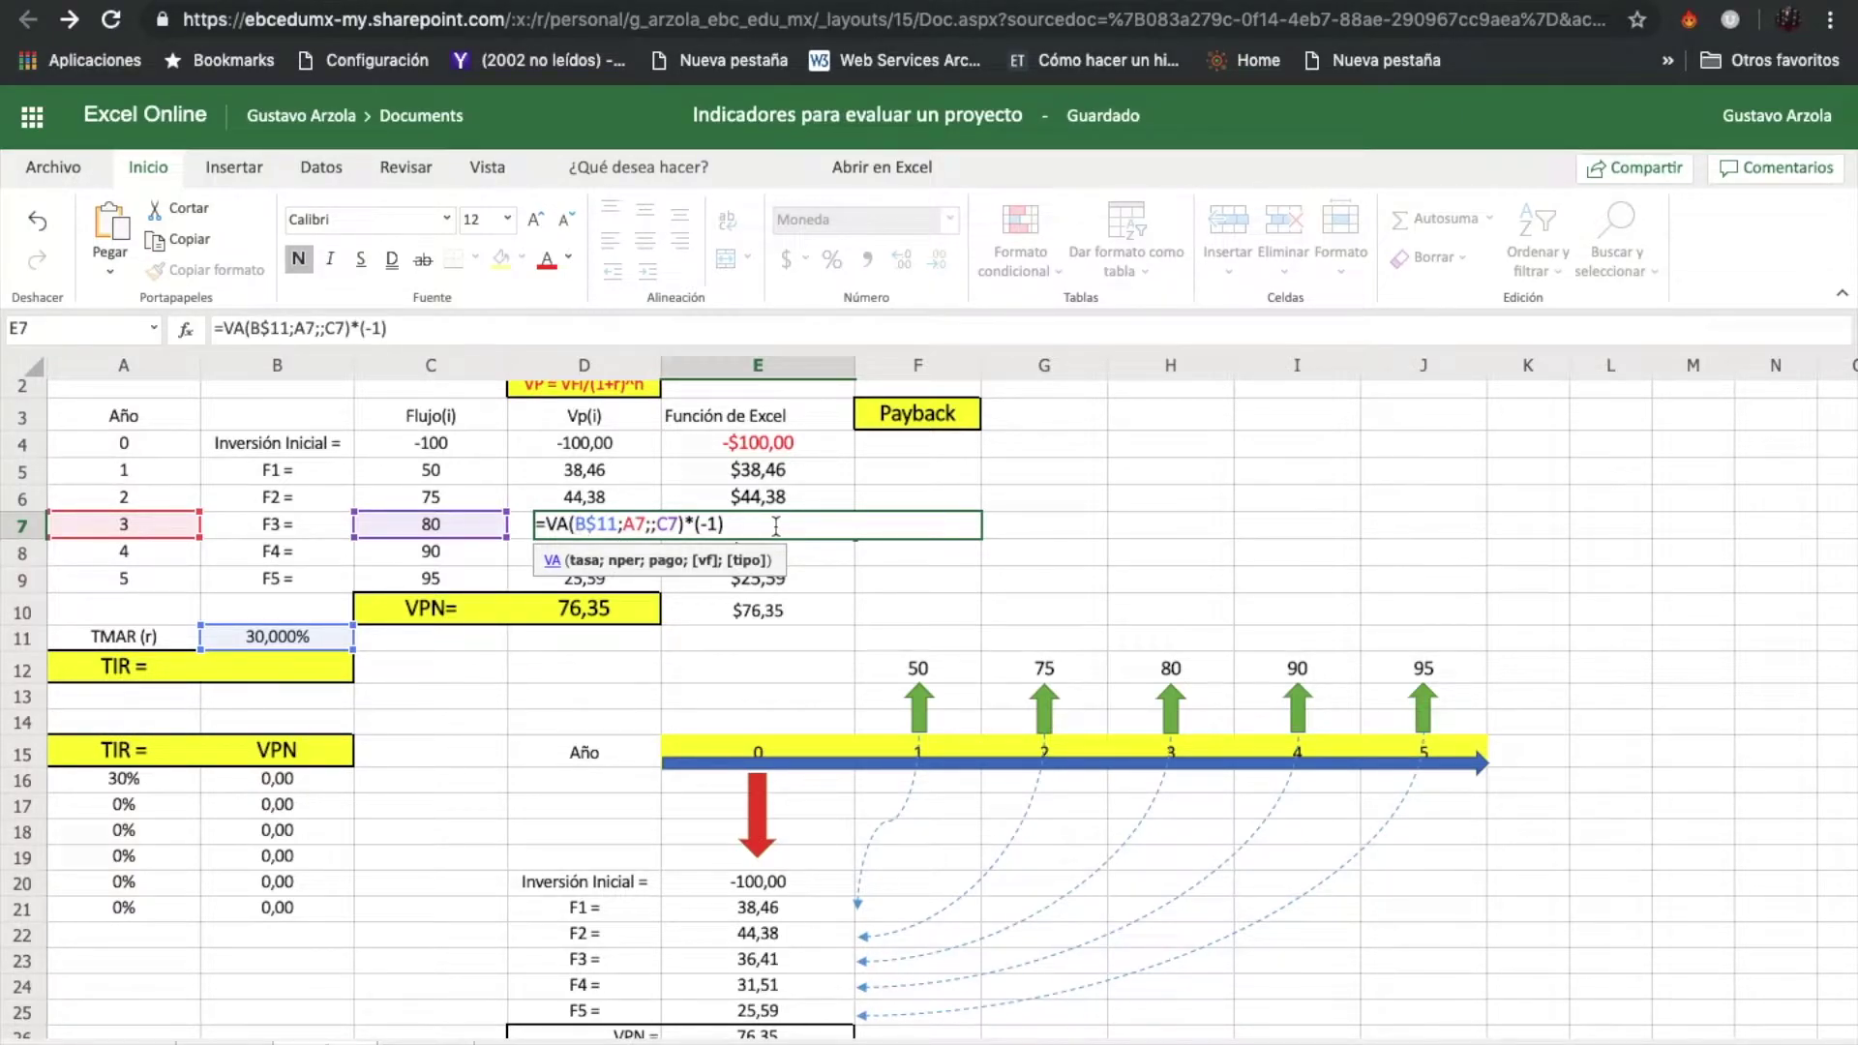
key(Return)
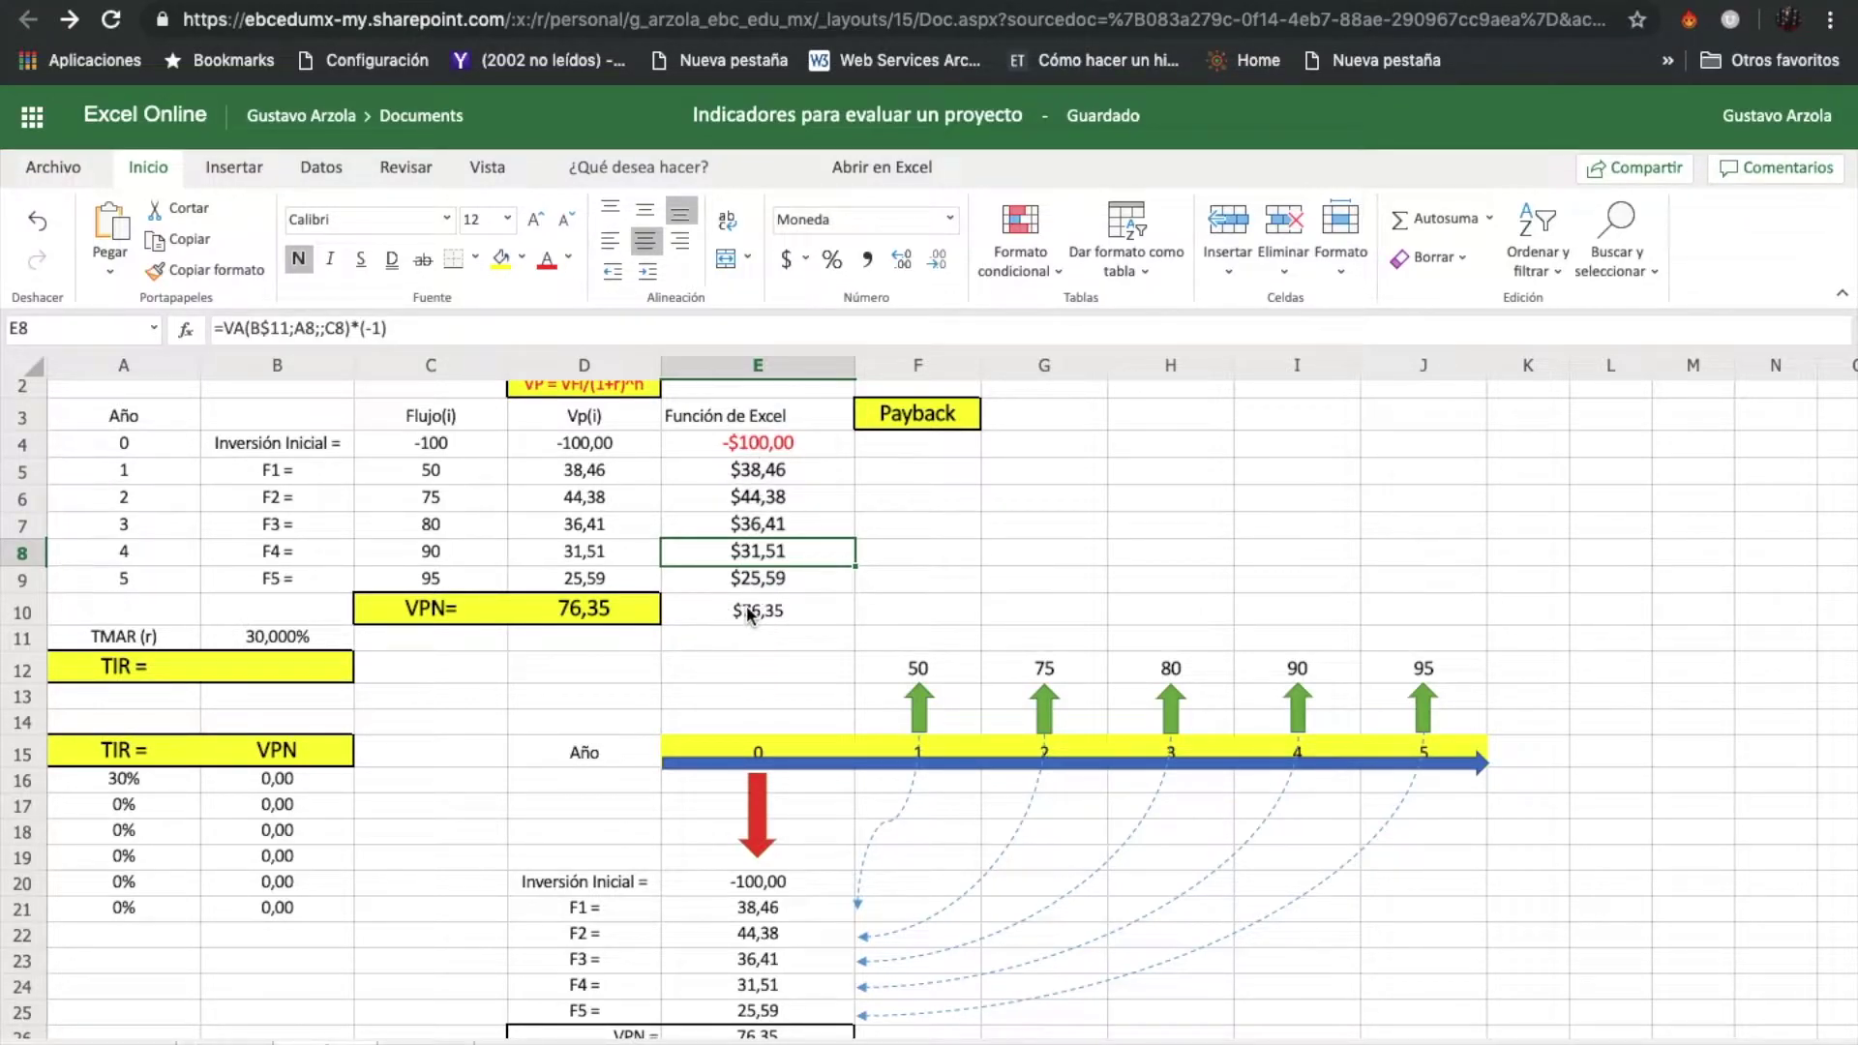
click(747, 607)
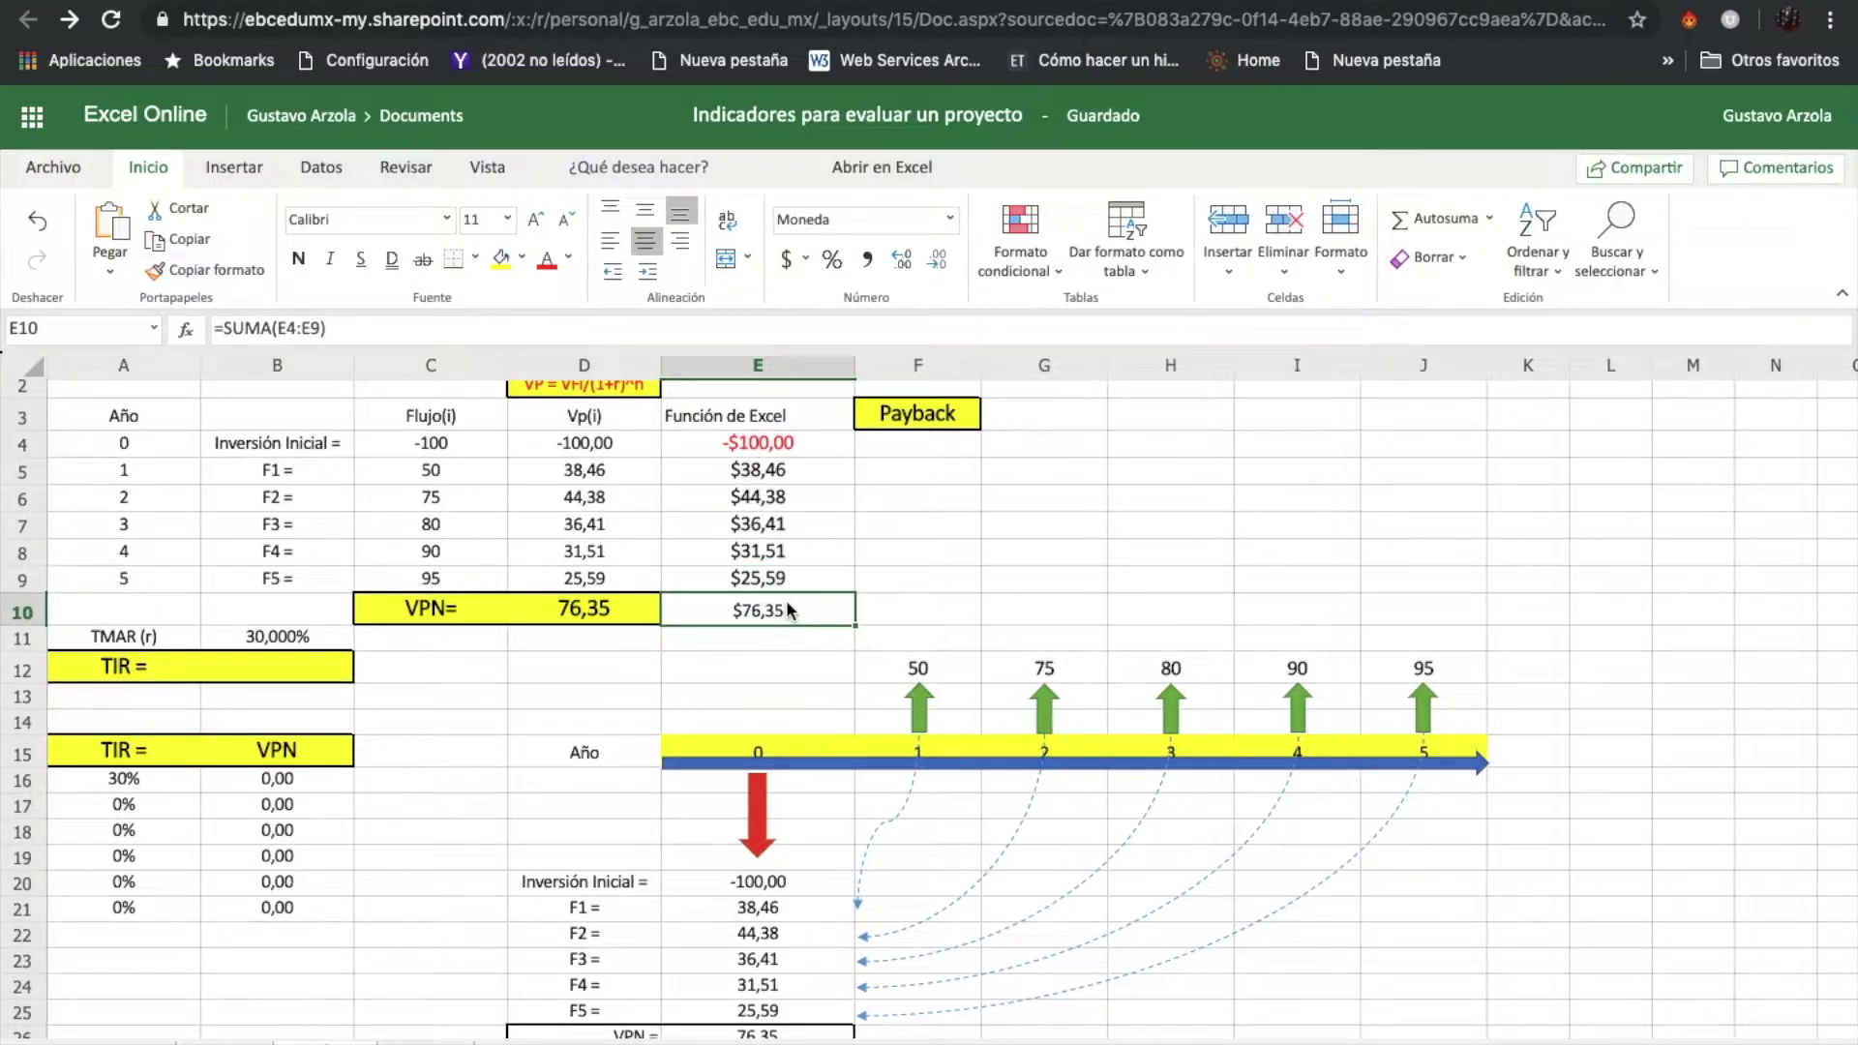
double_click(787, 605)
click(956, 555)
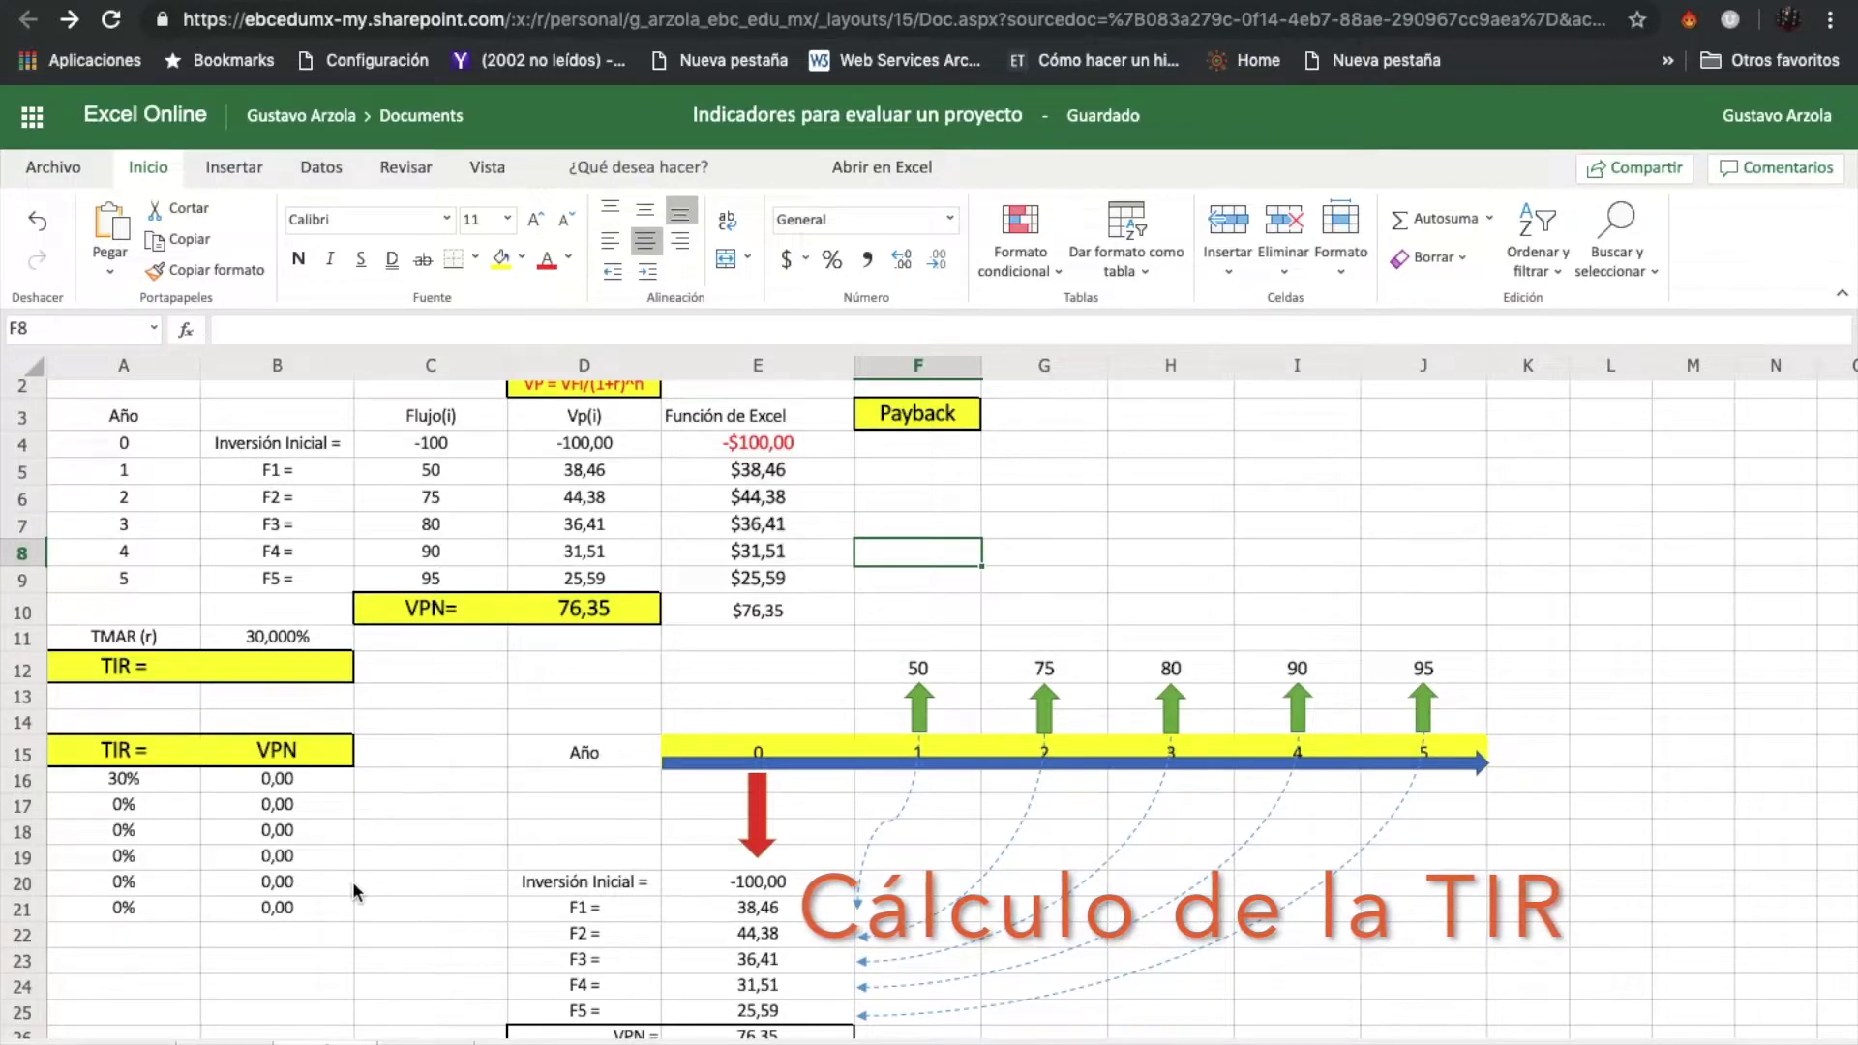
Step: Set the TMAR in B11 to 40% and enter 40% as the second rate of the TIR table in A17
scroll(520, 745, down, 3)
scroll(520, 745, up, 2)
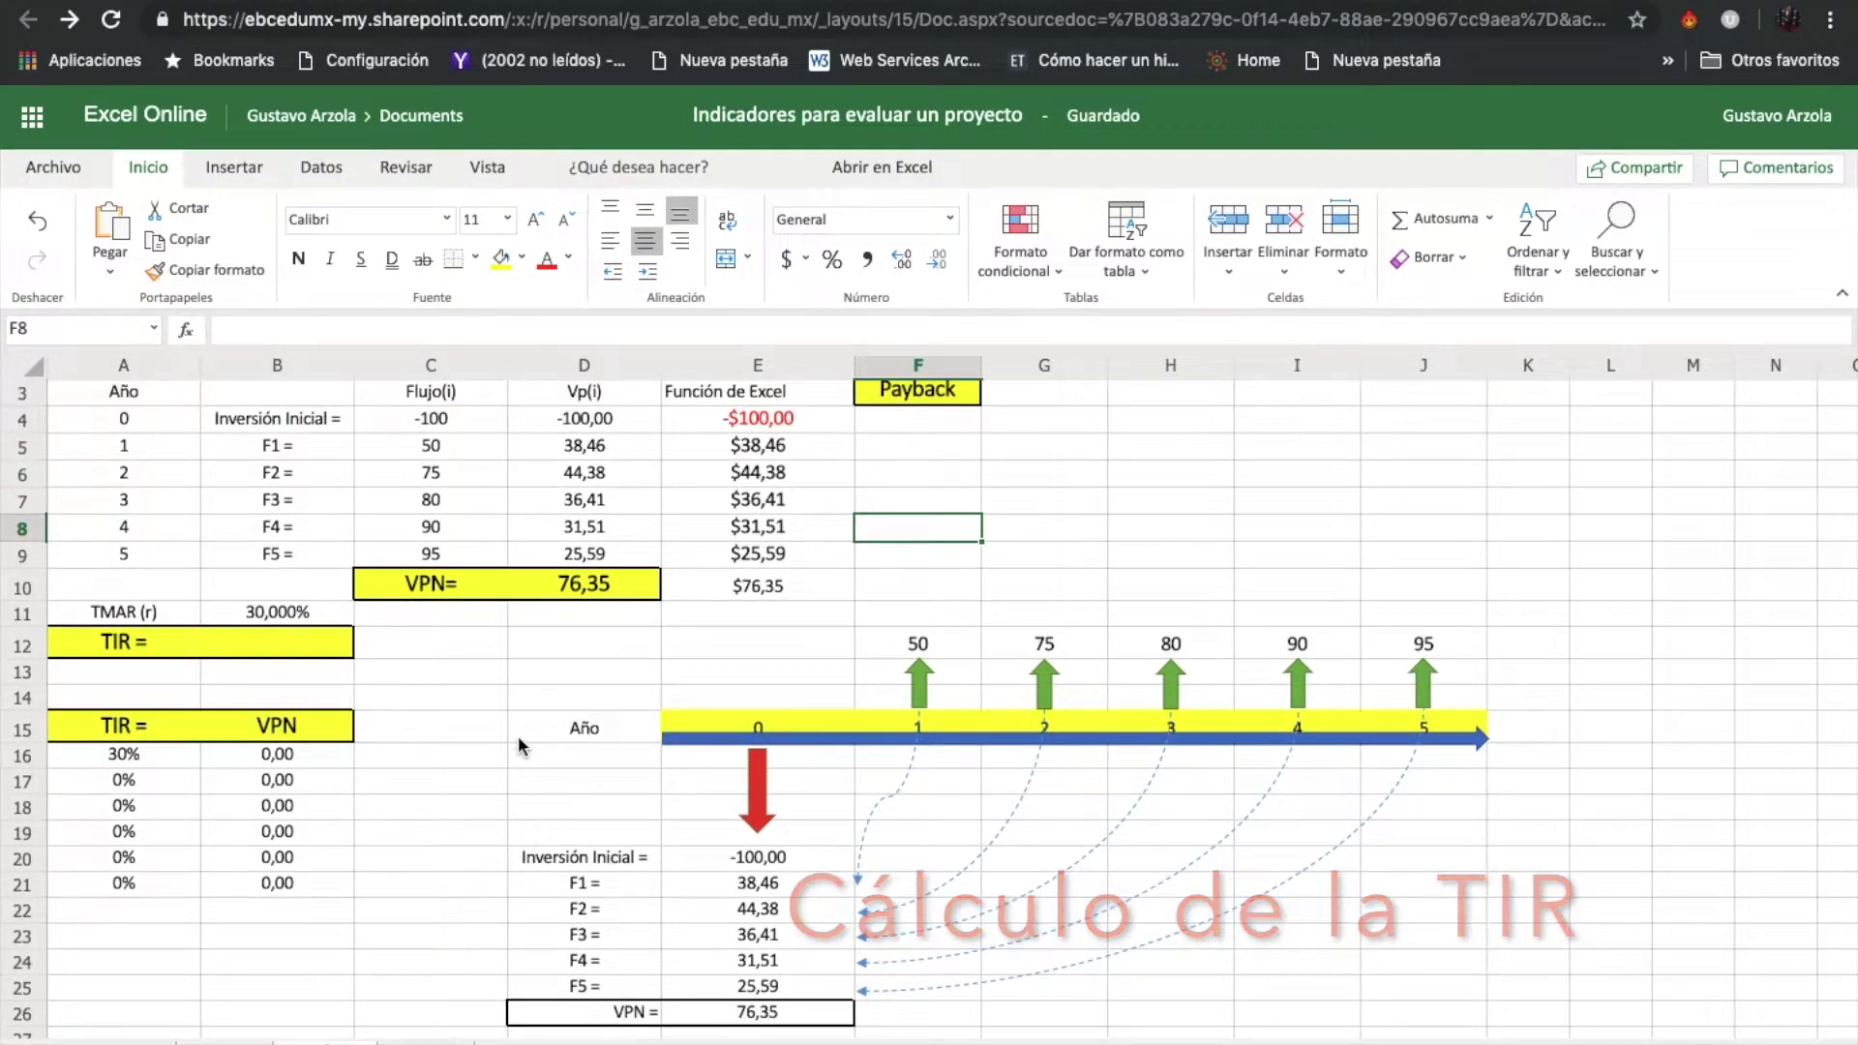
scroll(519, 735, down, 7)
scroll(519, 735, up, 5)
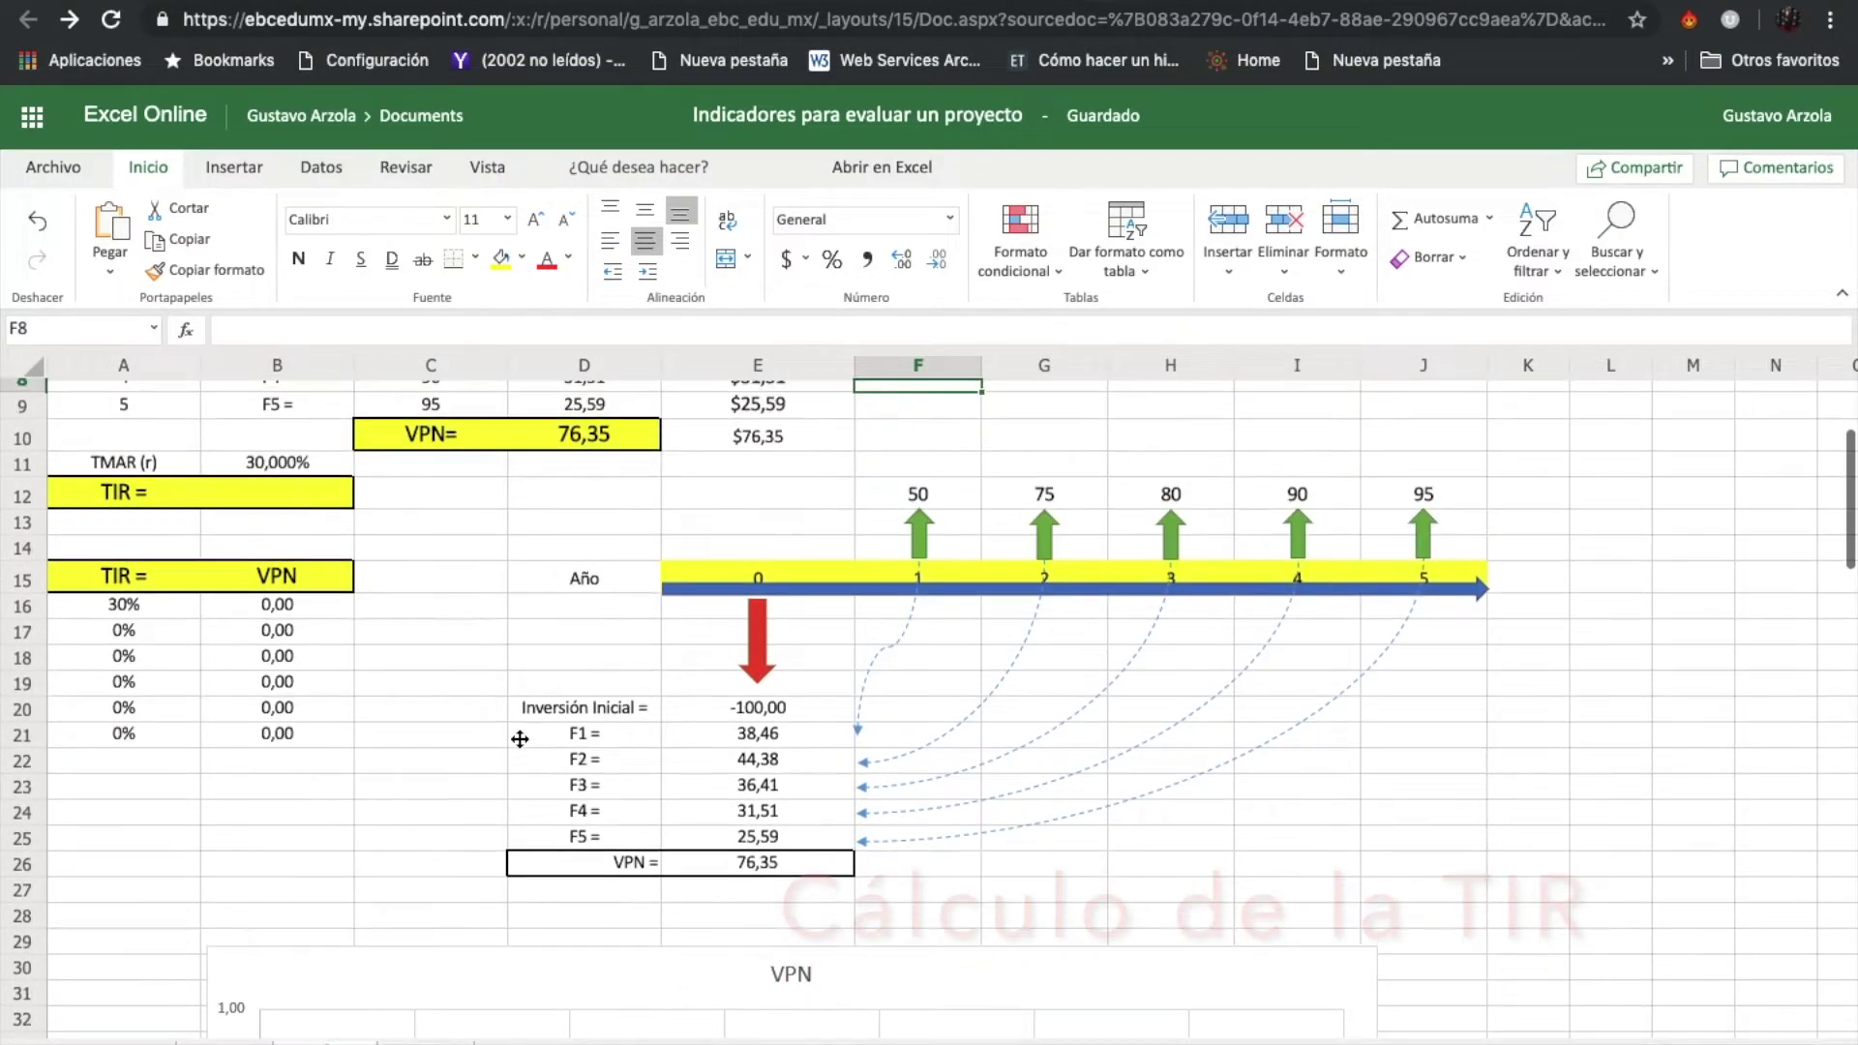
scroll(519, 738, up, 2)
scroll(519, 736, down, 1)
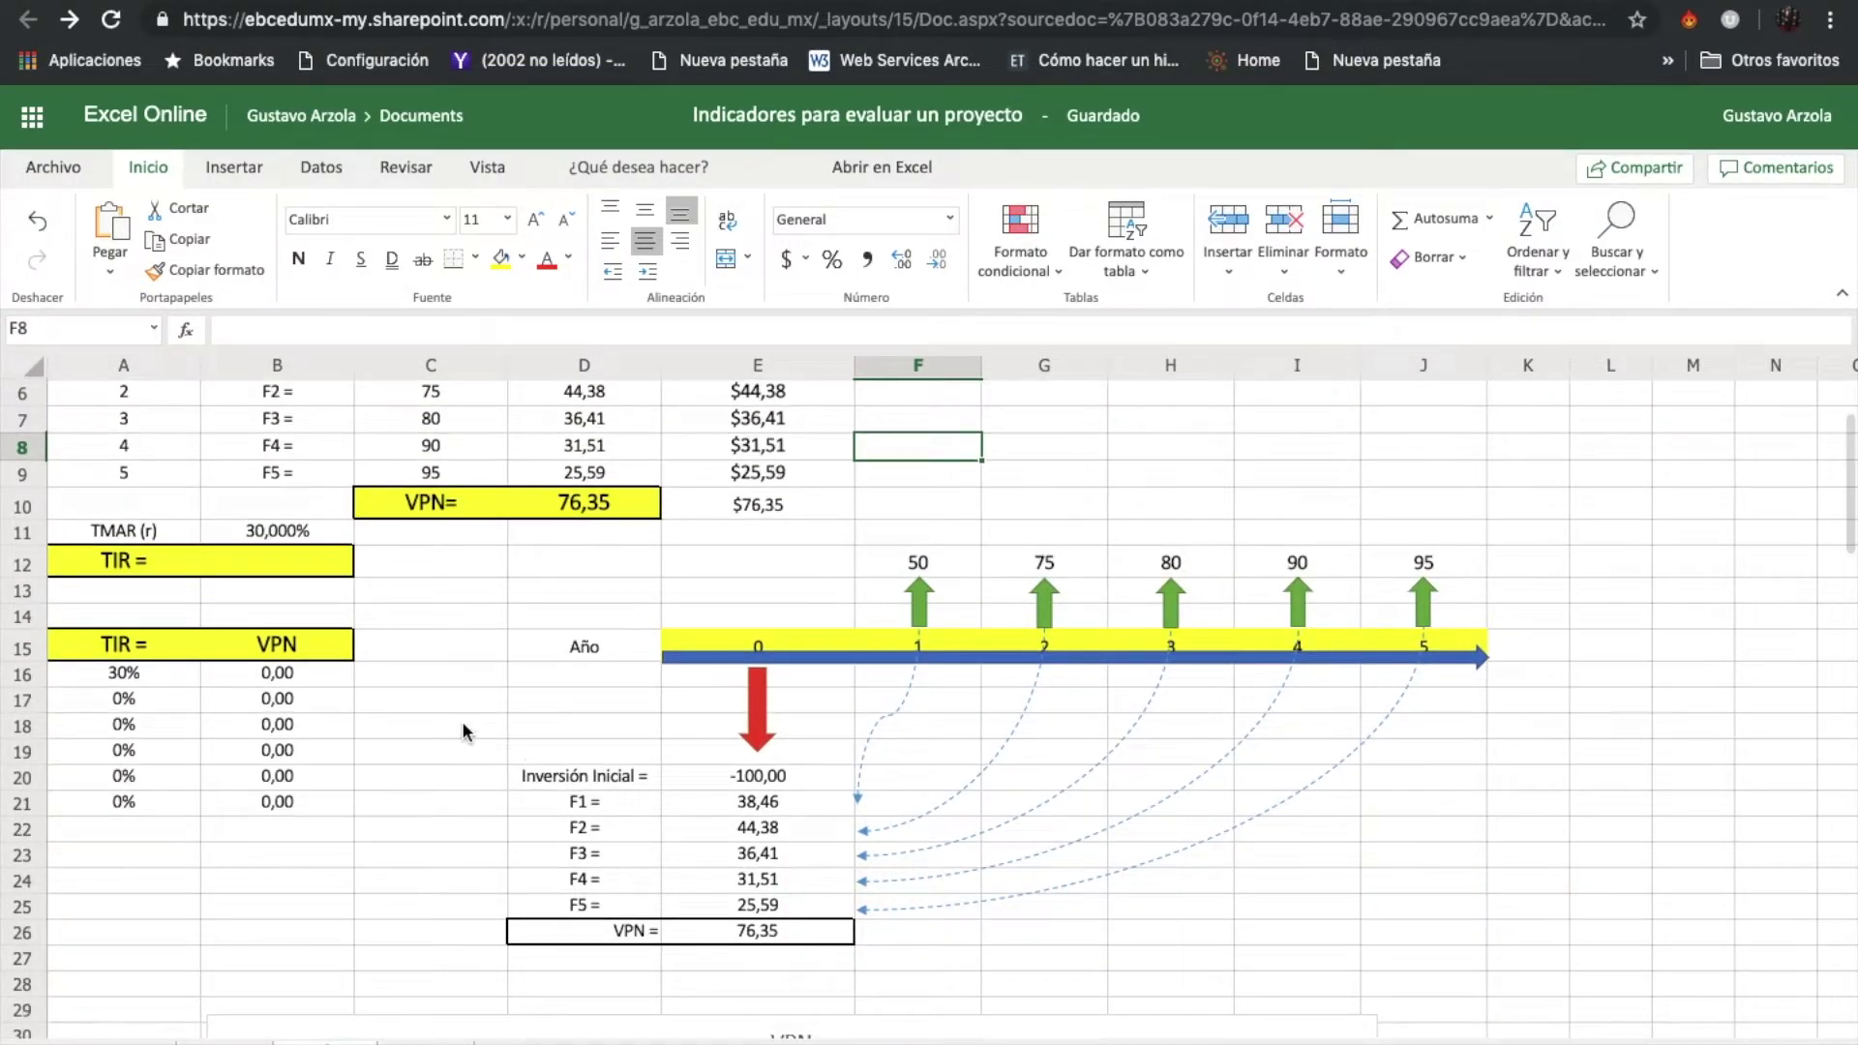
scroll(464, 733, up, 2)
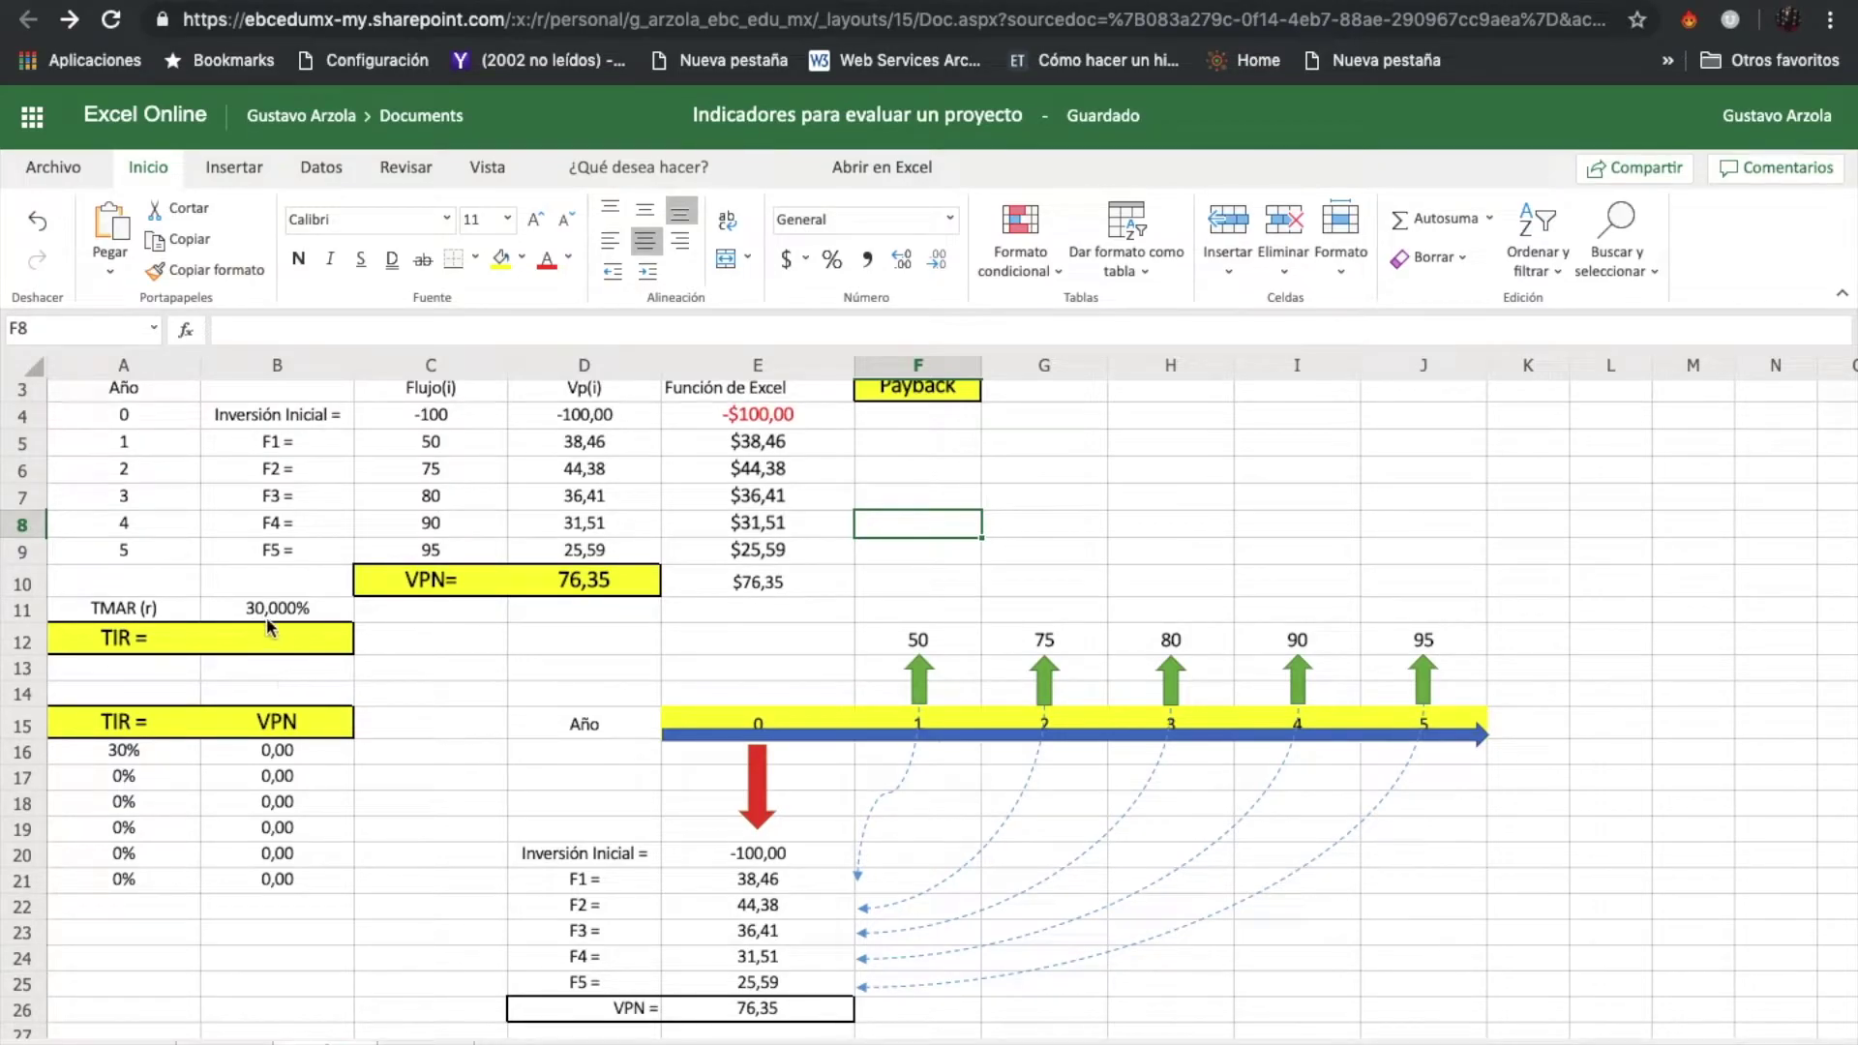
click(274, 605)
text(40)
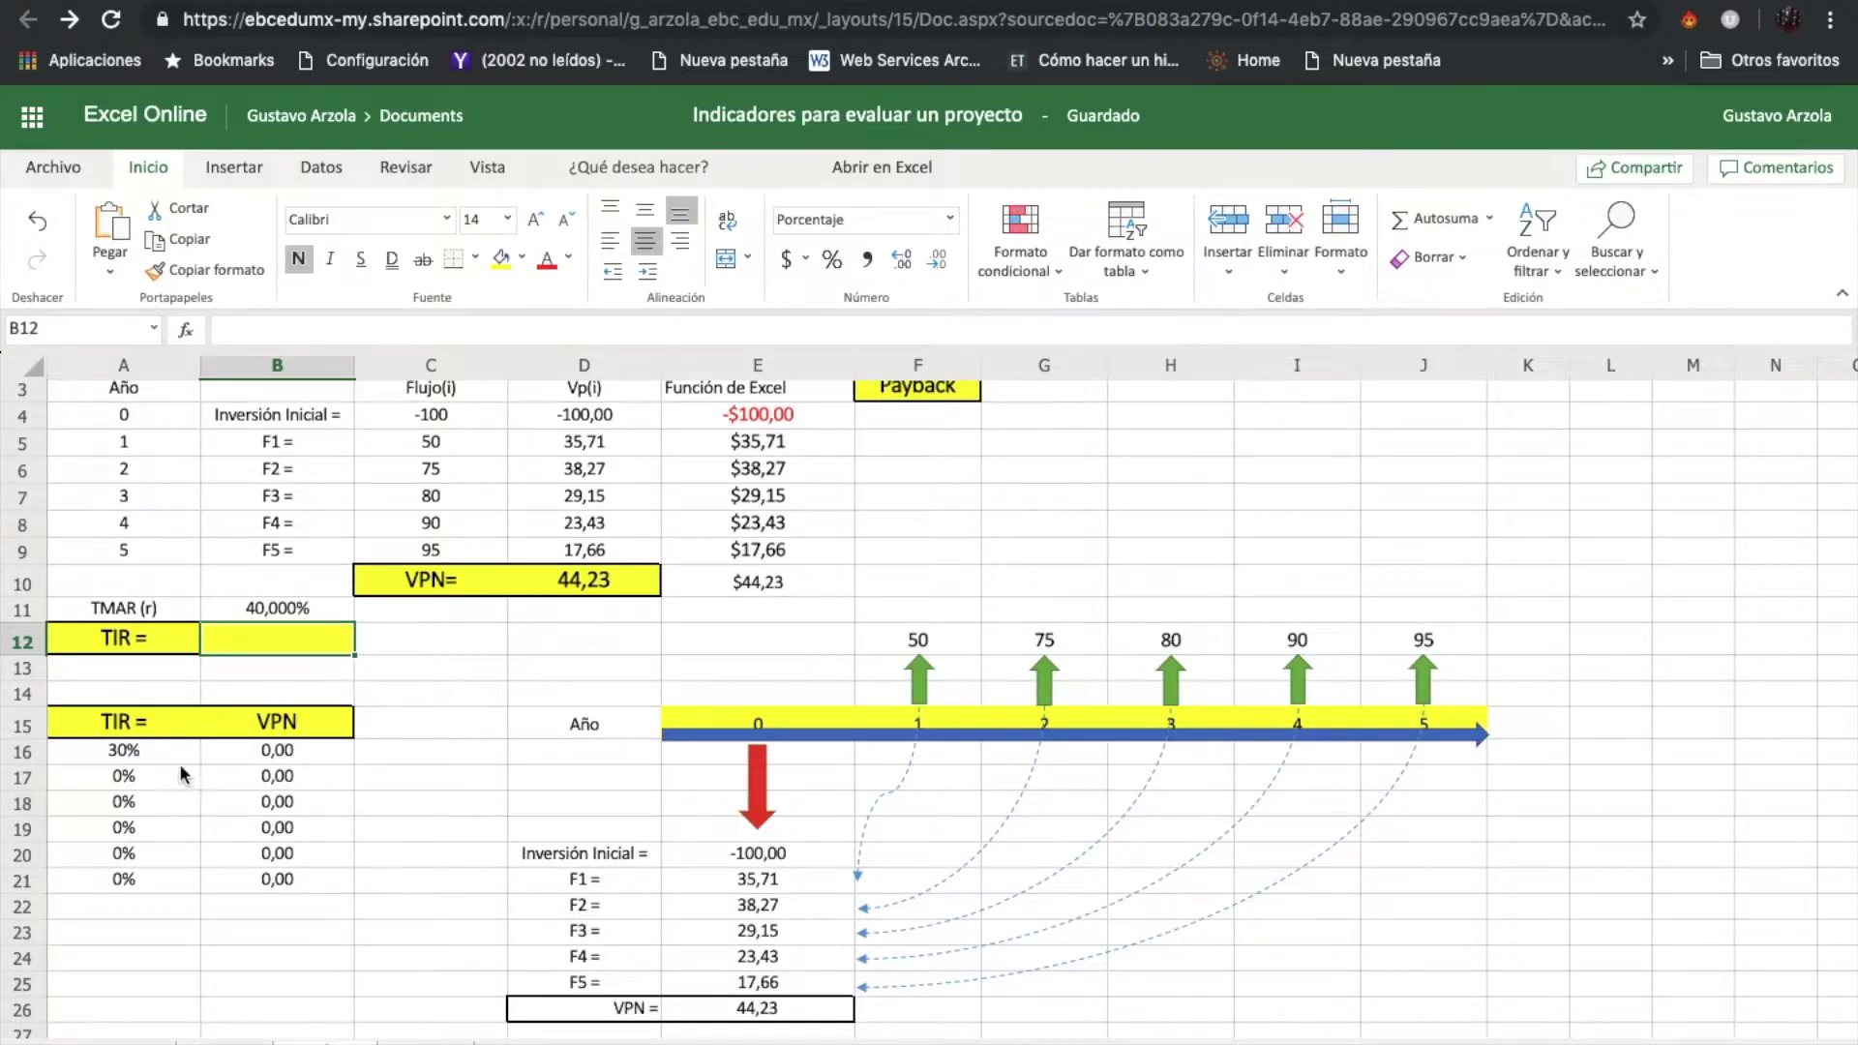
click(131, 777)
text(40)
key(Return)
click(276, 784)
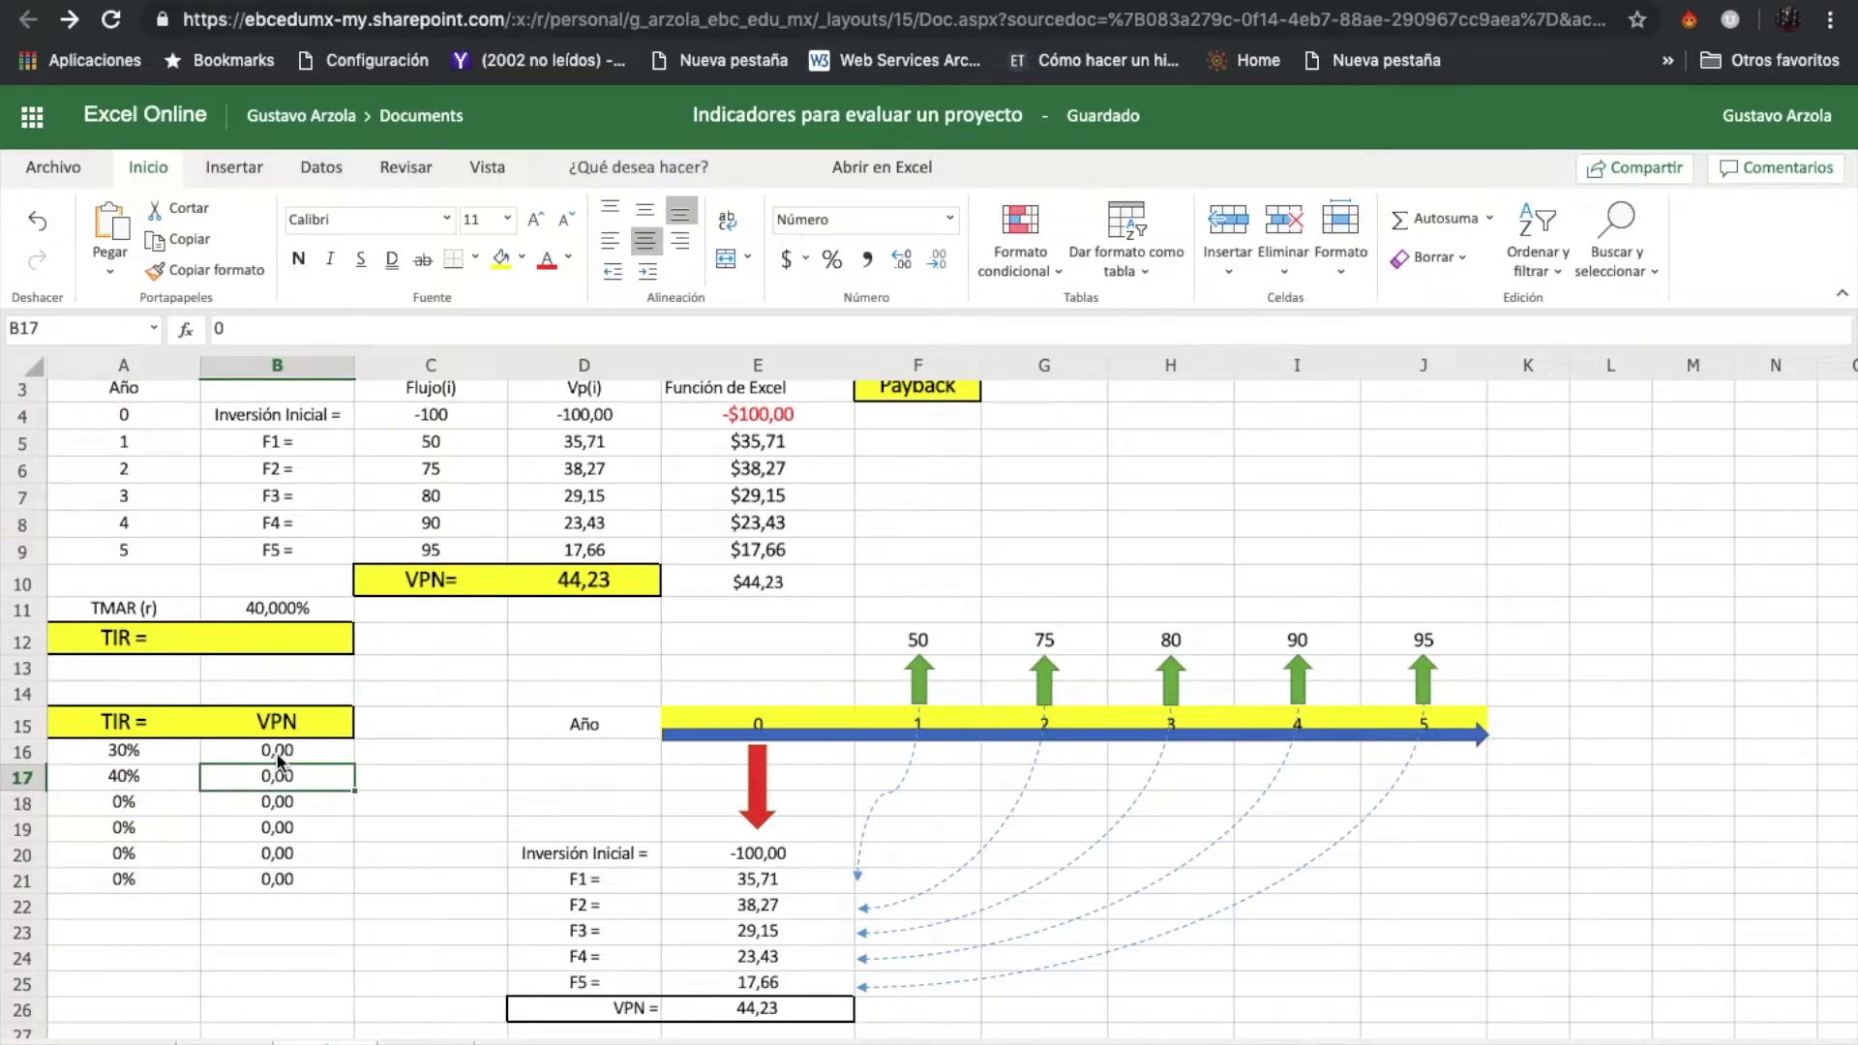
Step: Set the TMAR in B11 to 30% and copy the VPN from D10 into B16 as a value only
click(259, 607)
text(30)
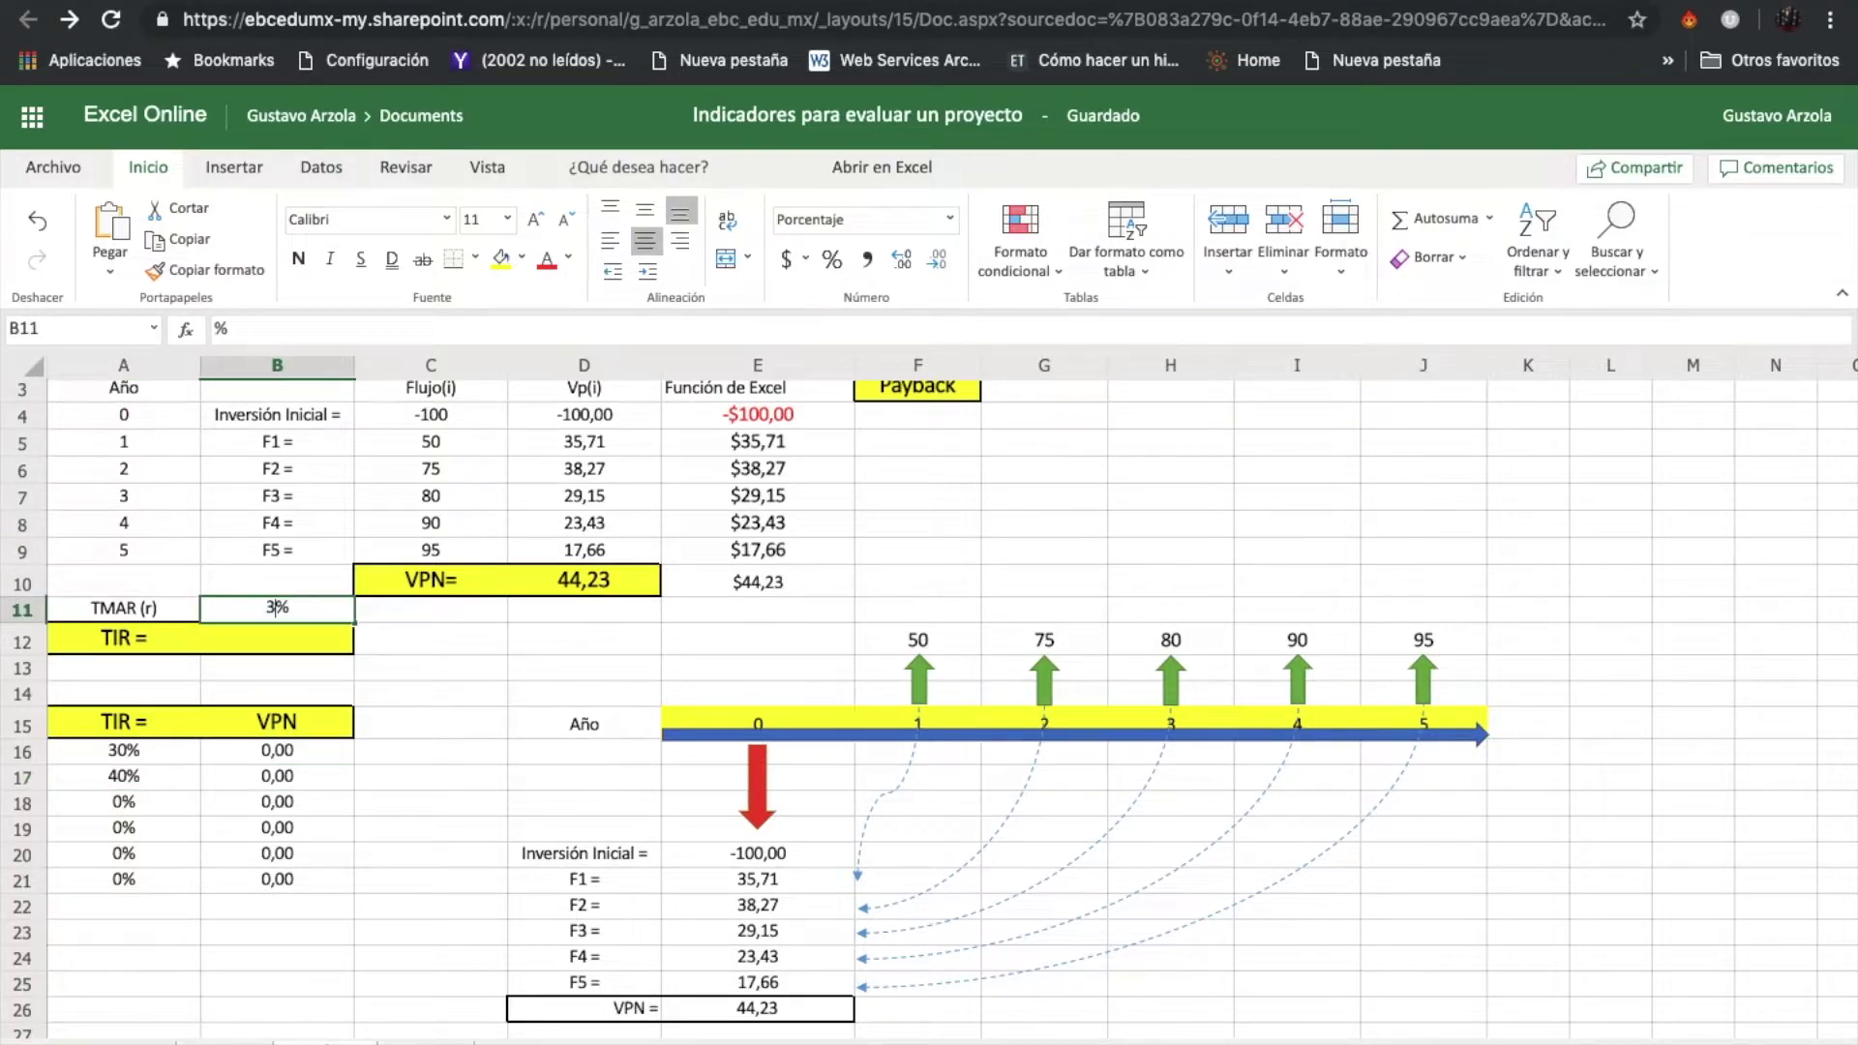
key(Return)
click(597, 588)
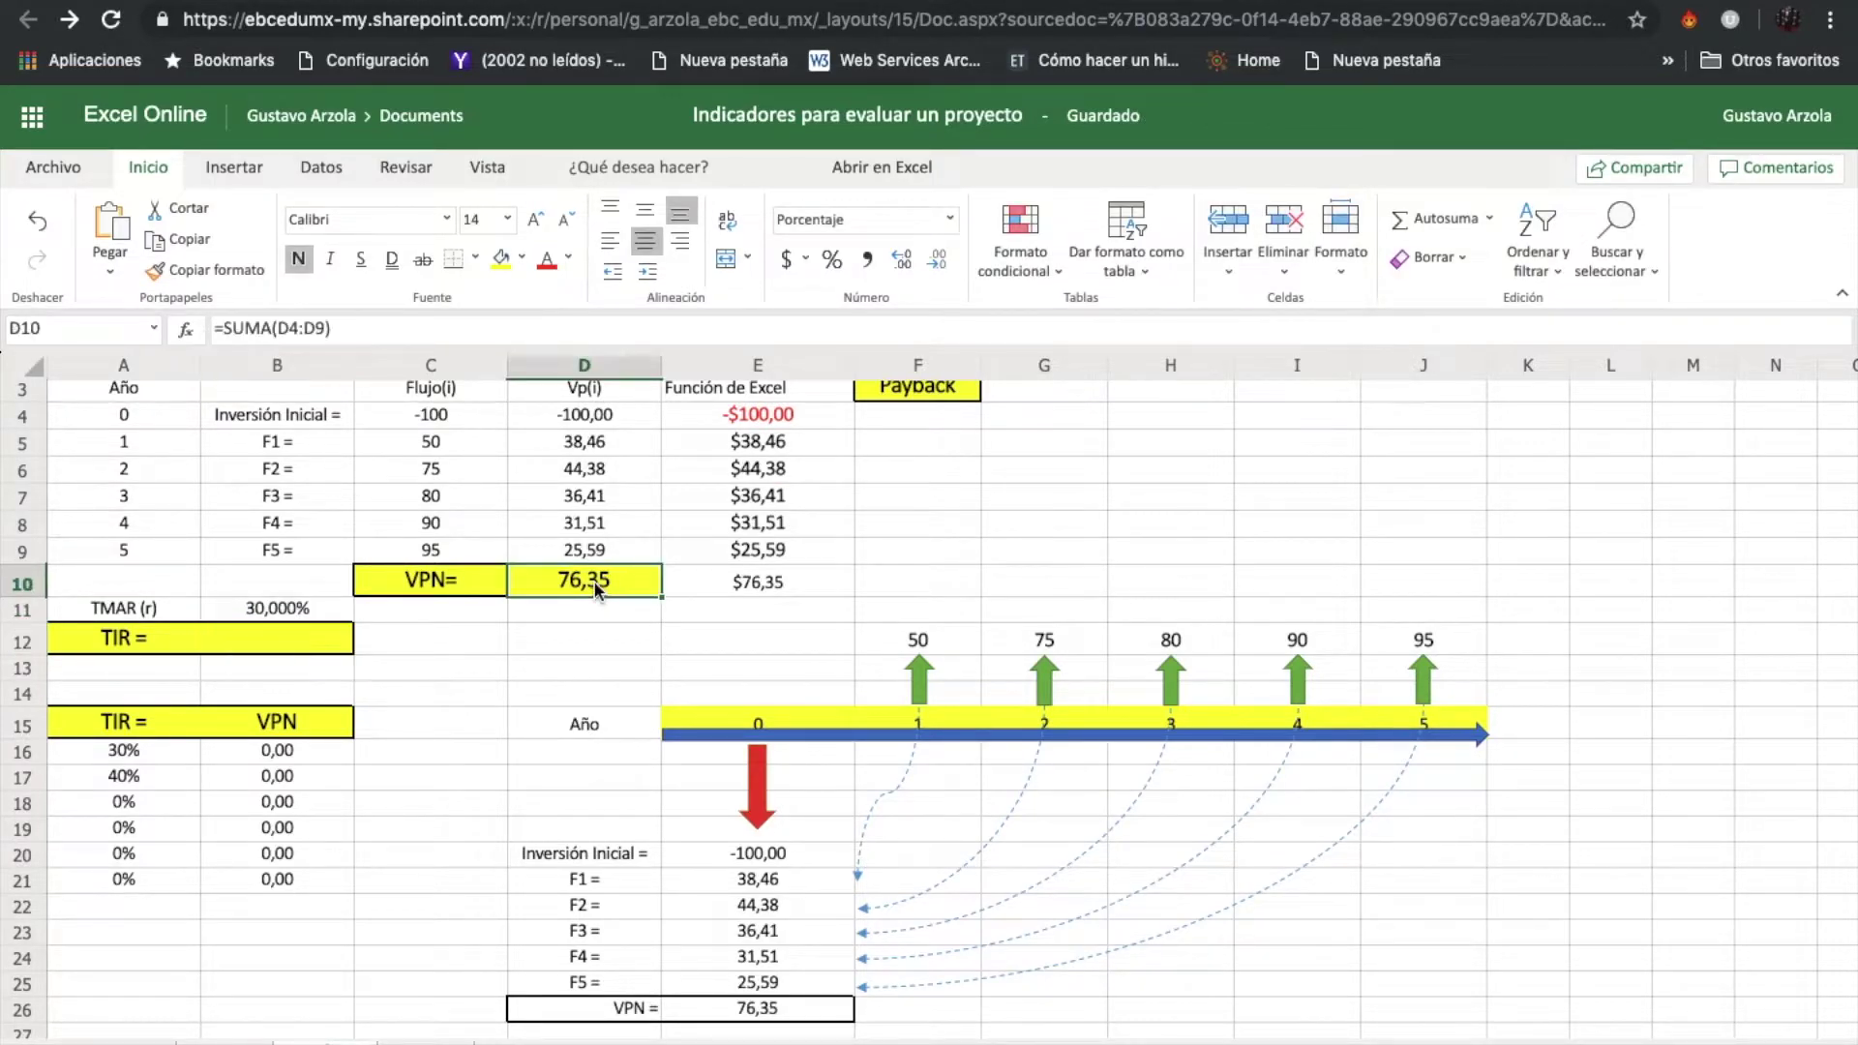
click(302, 753)
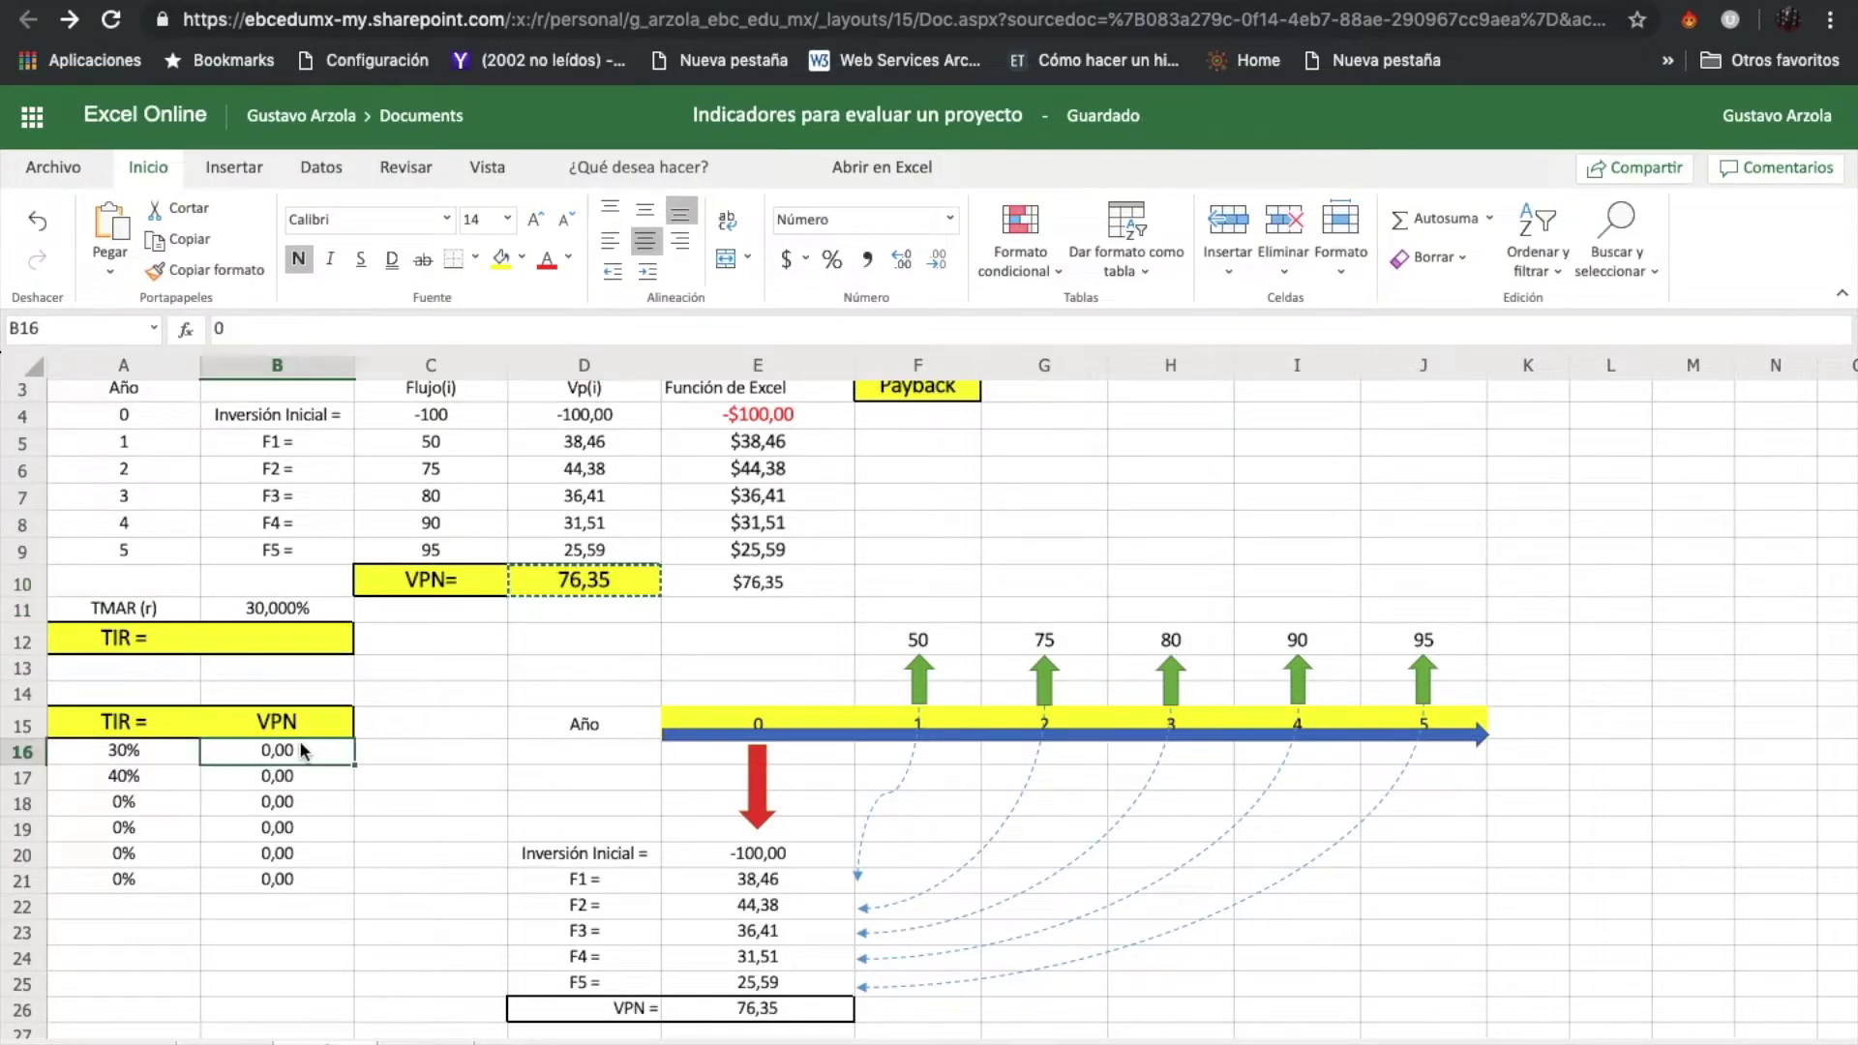
click(117, 280)
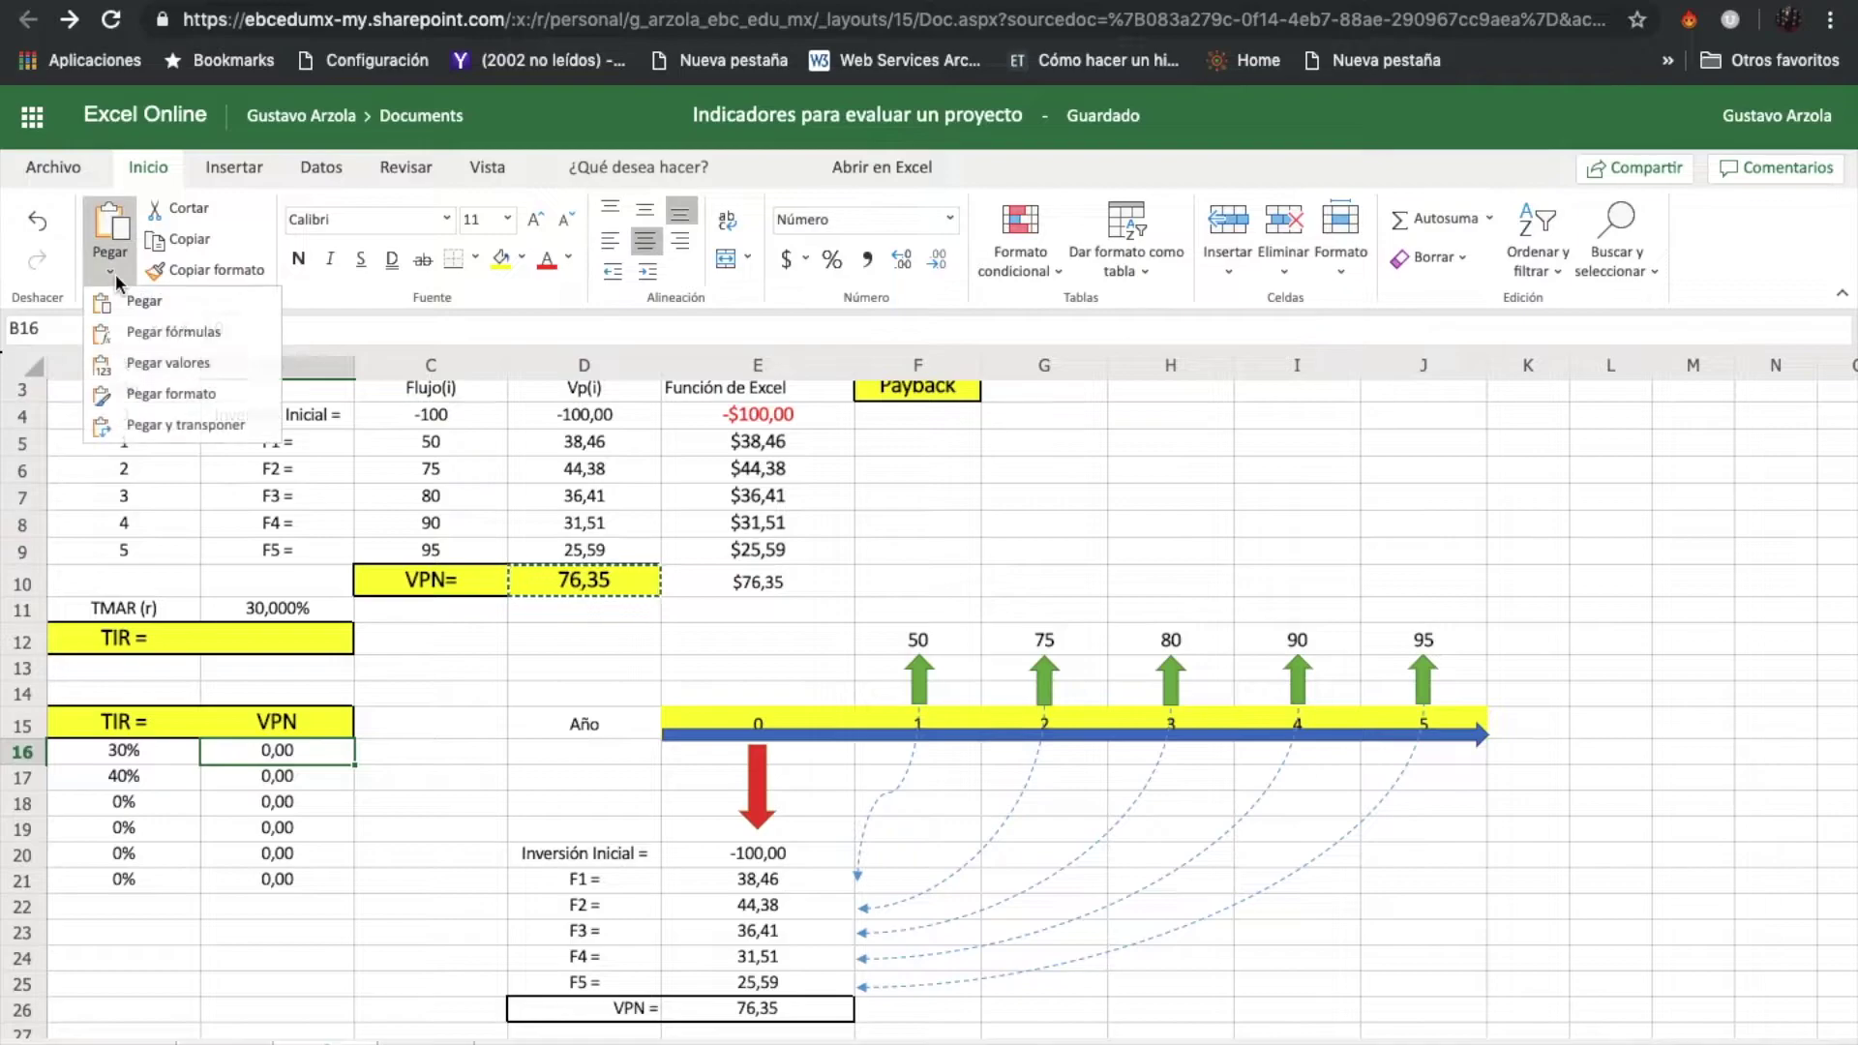
click(136, 360)
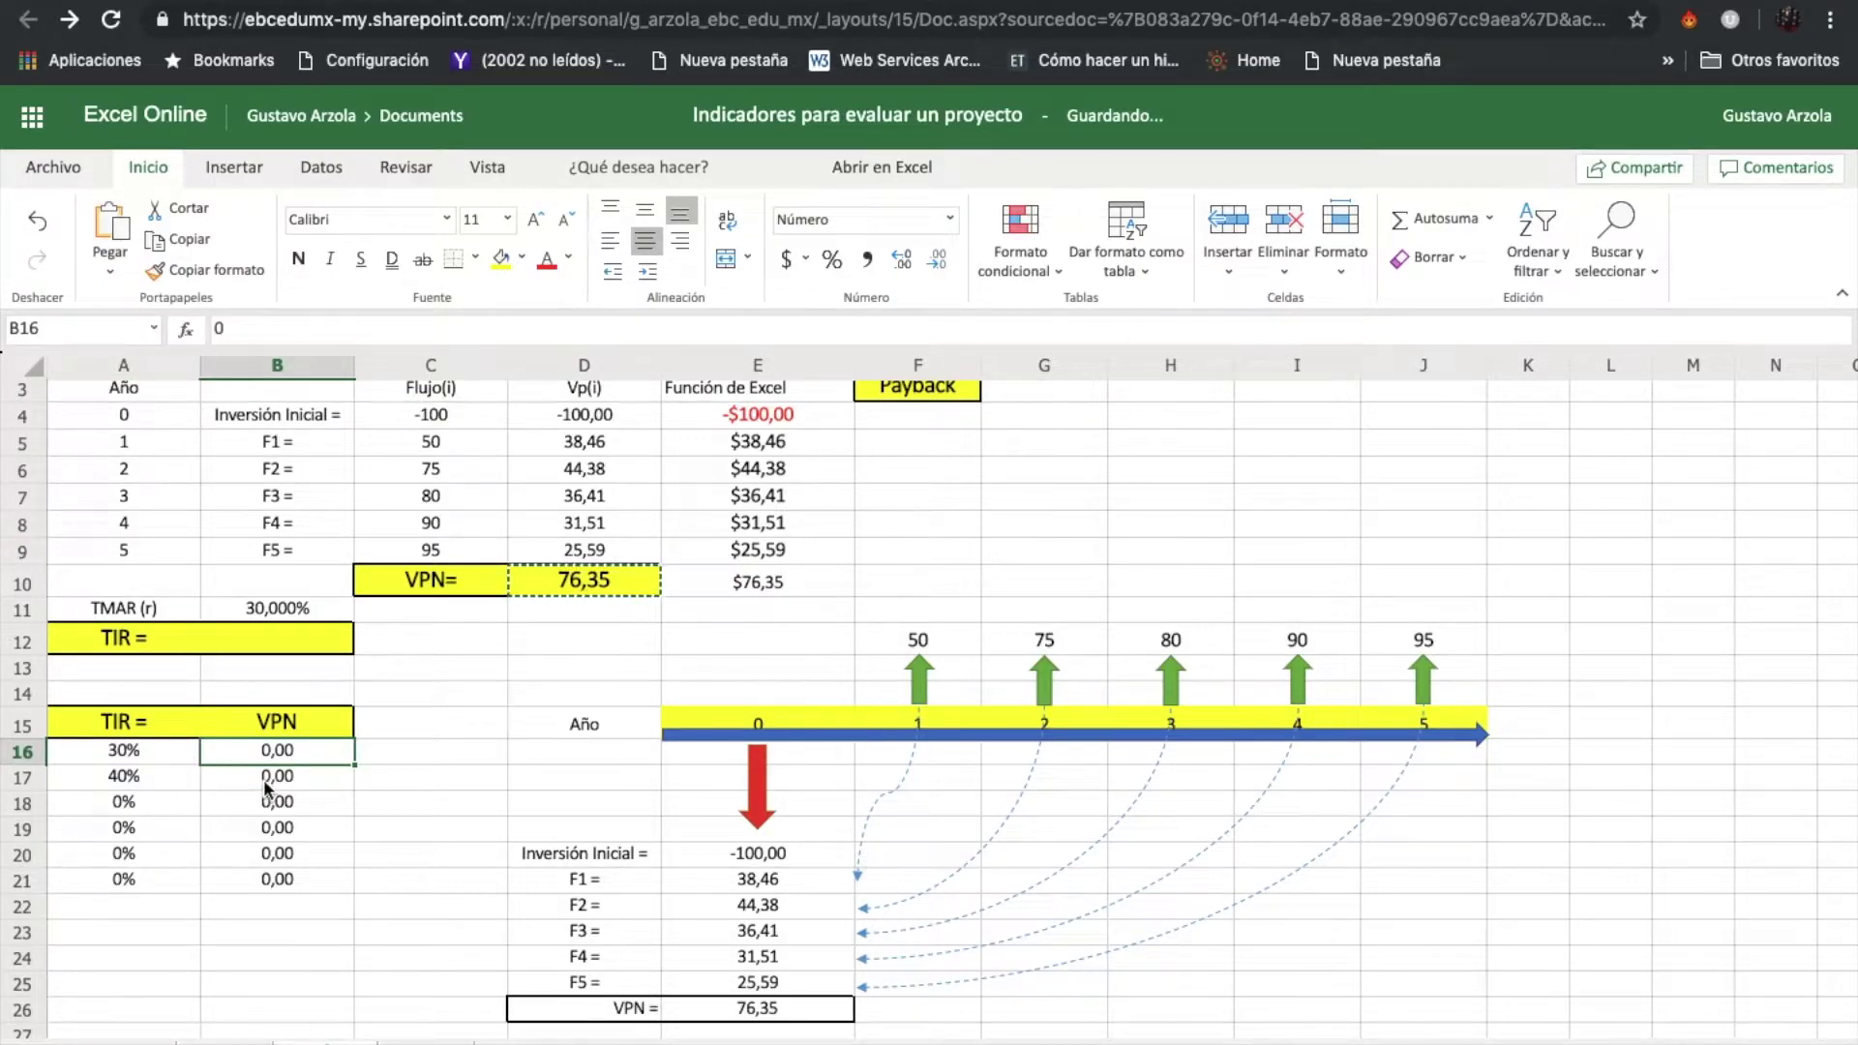
Step: Set the TMAR in B11 to 40% and paste the VPN from D10 into B17 as a value only
click(277, 608)
text(40)
key(Return)
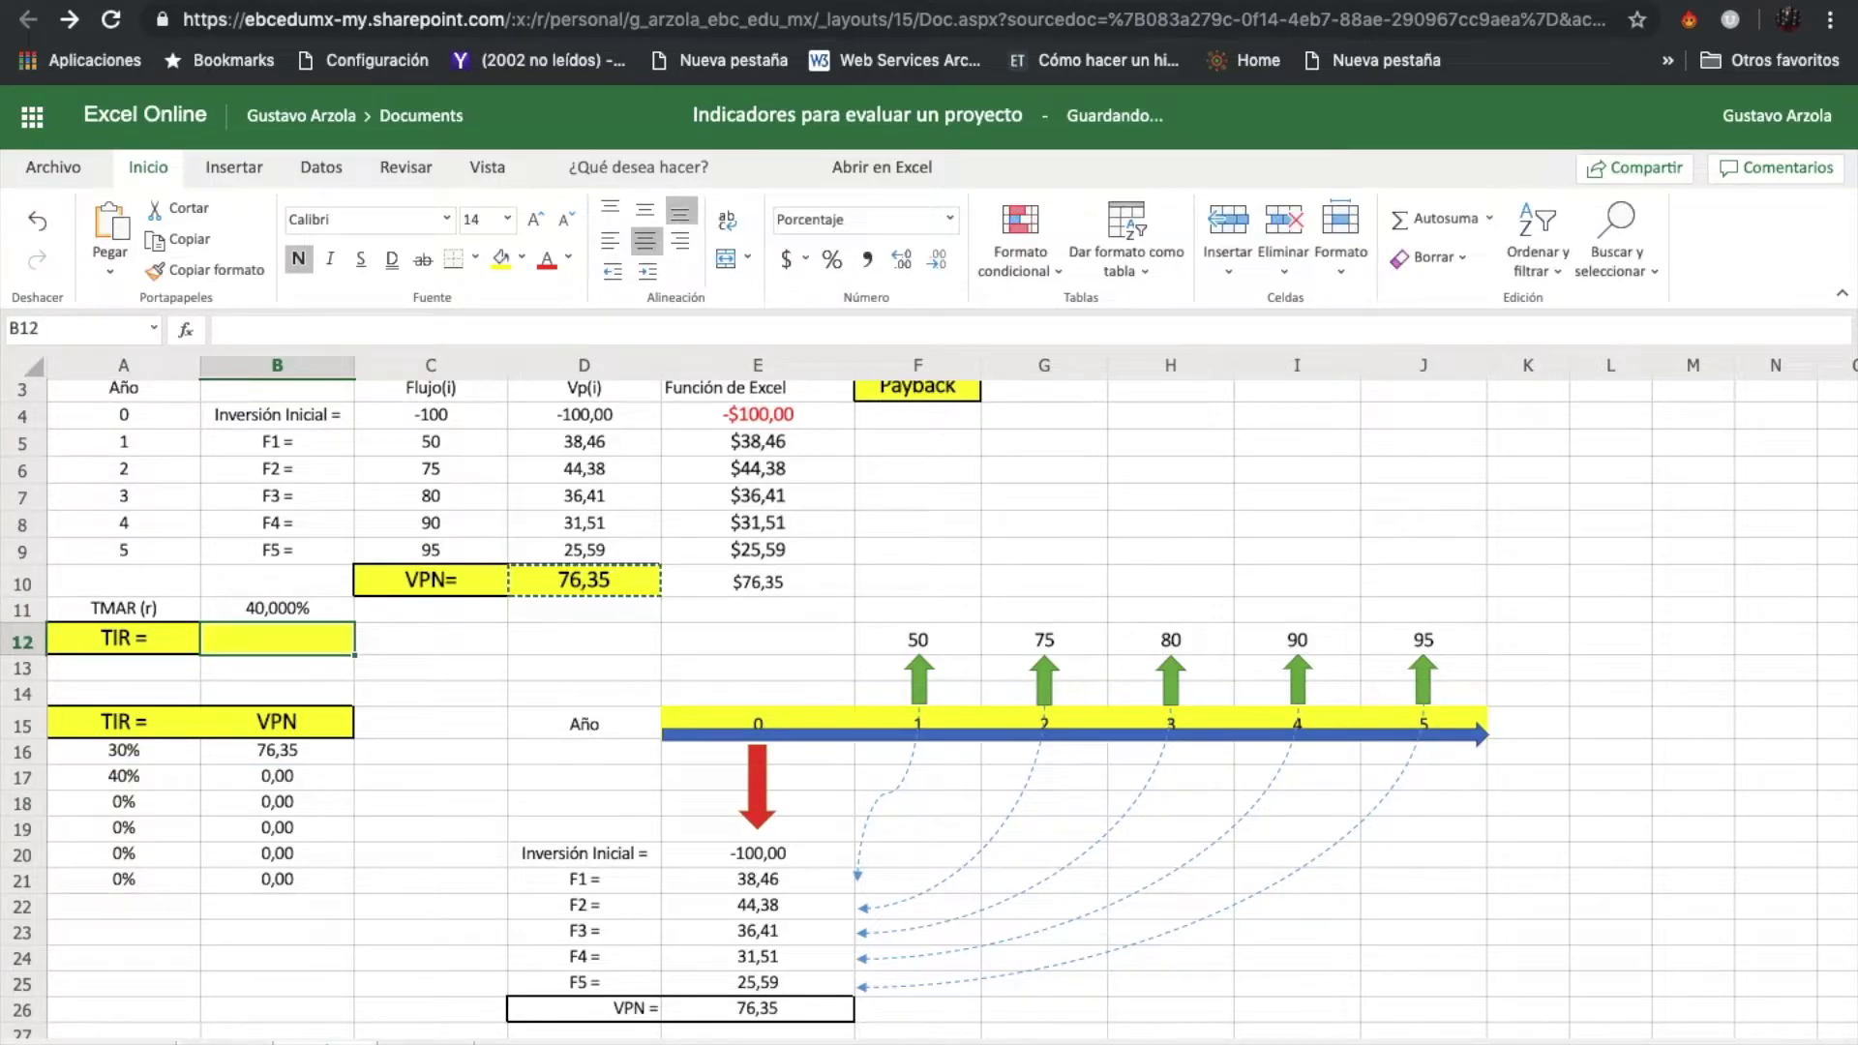
click(290, 777)
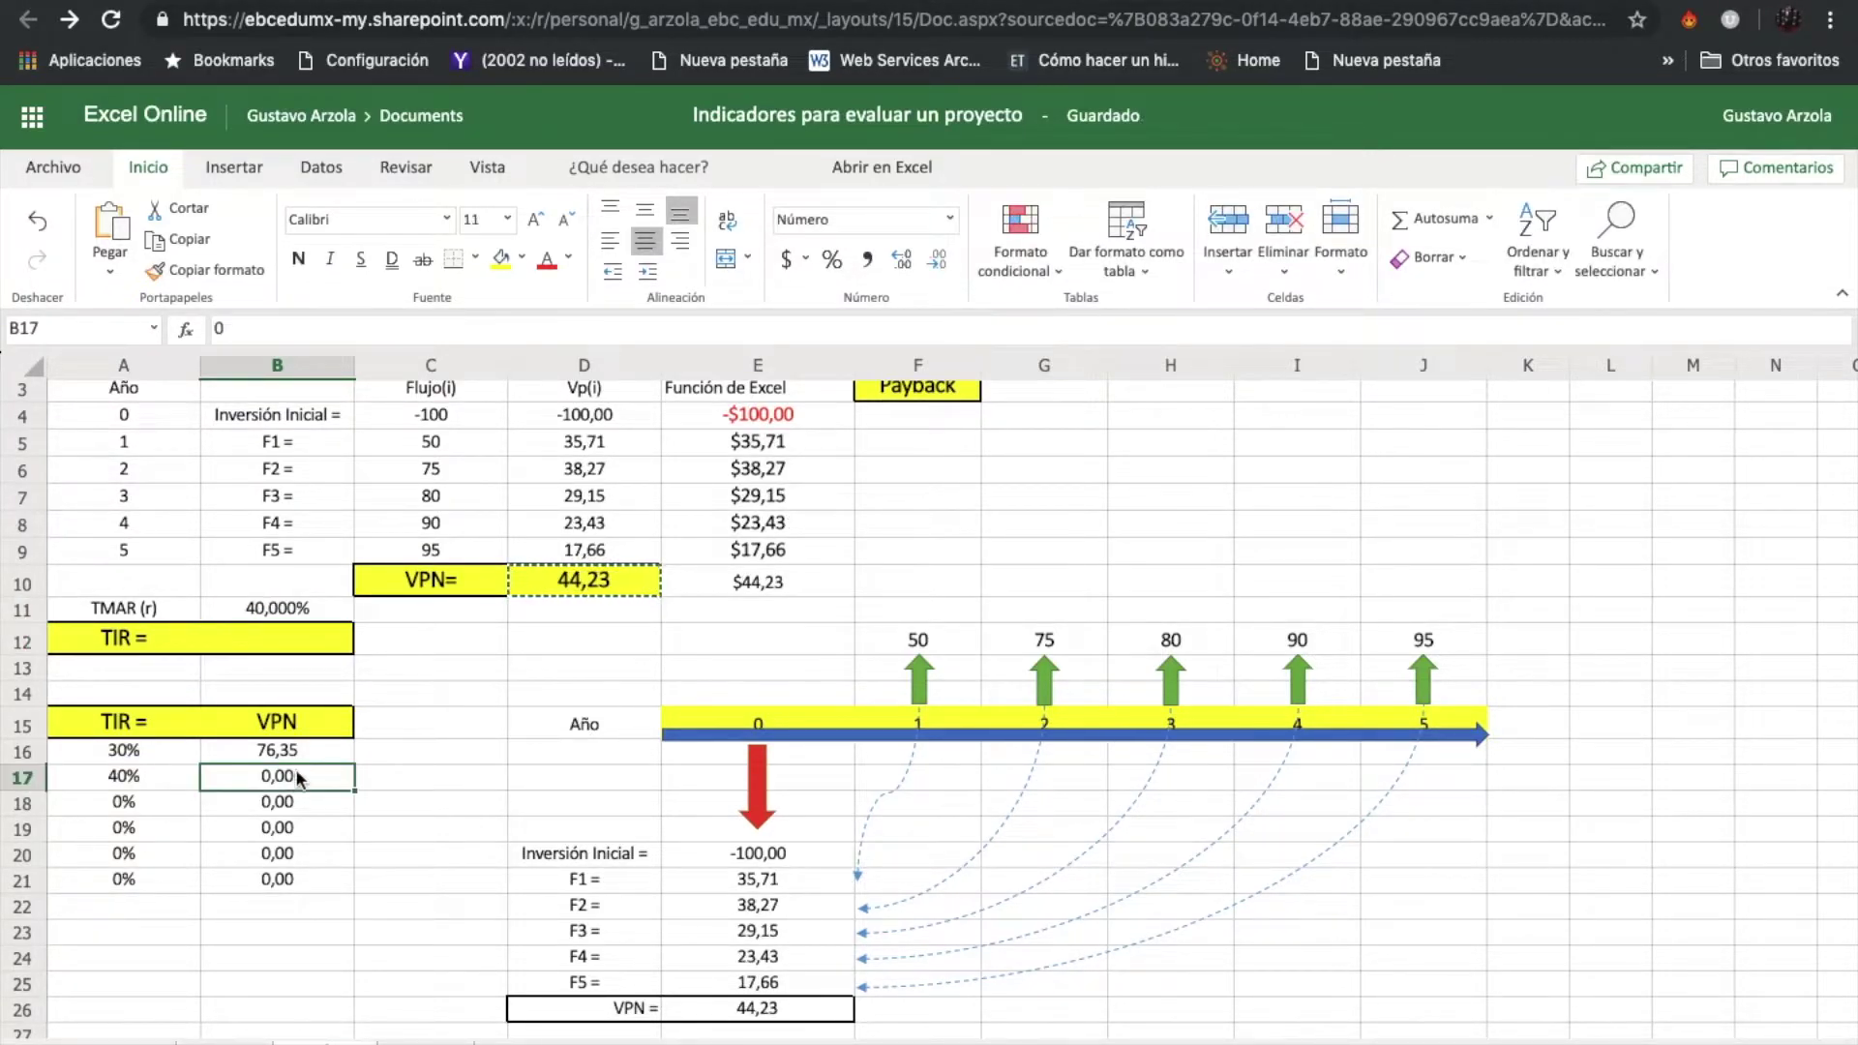
click(112, 275)
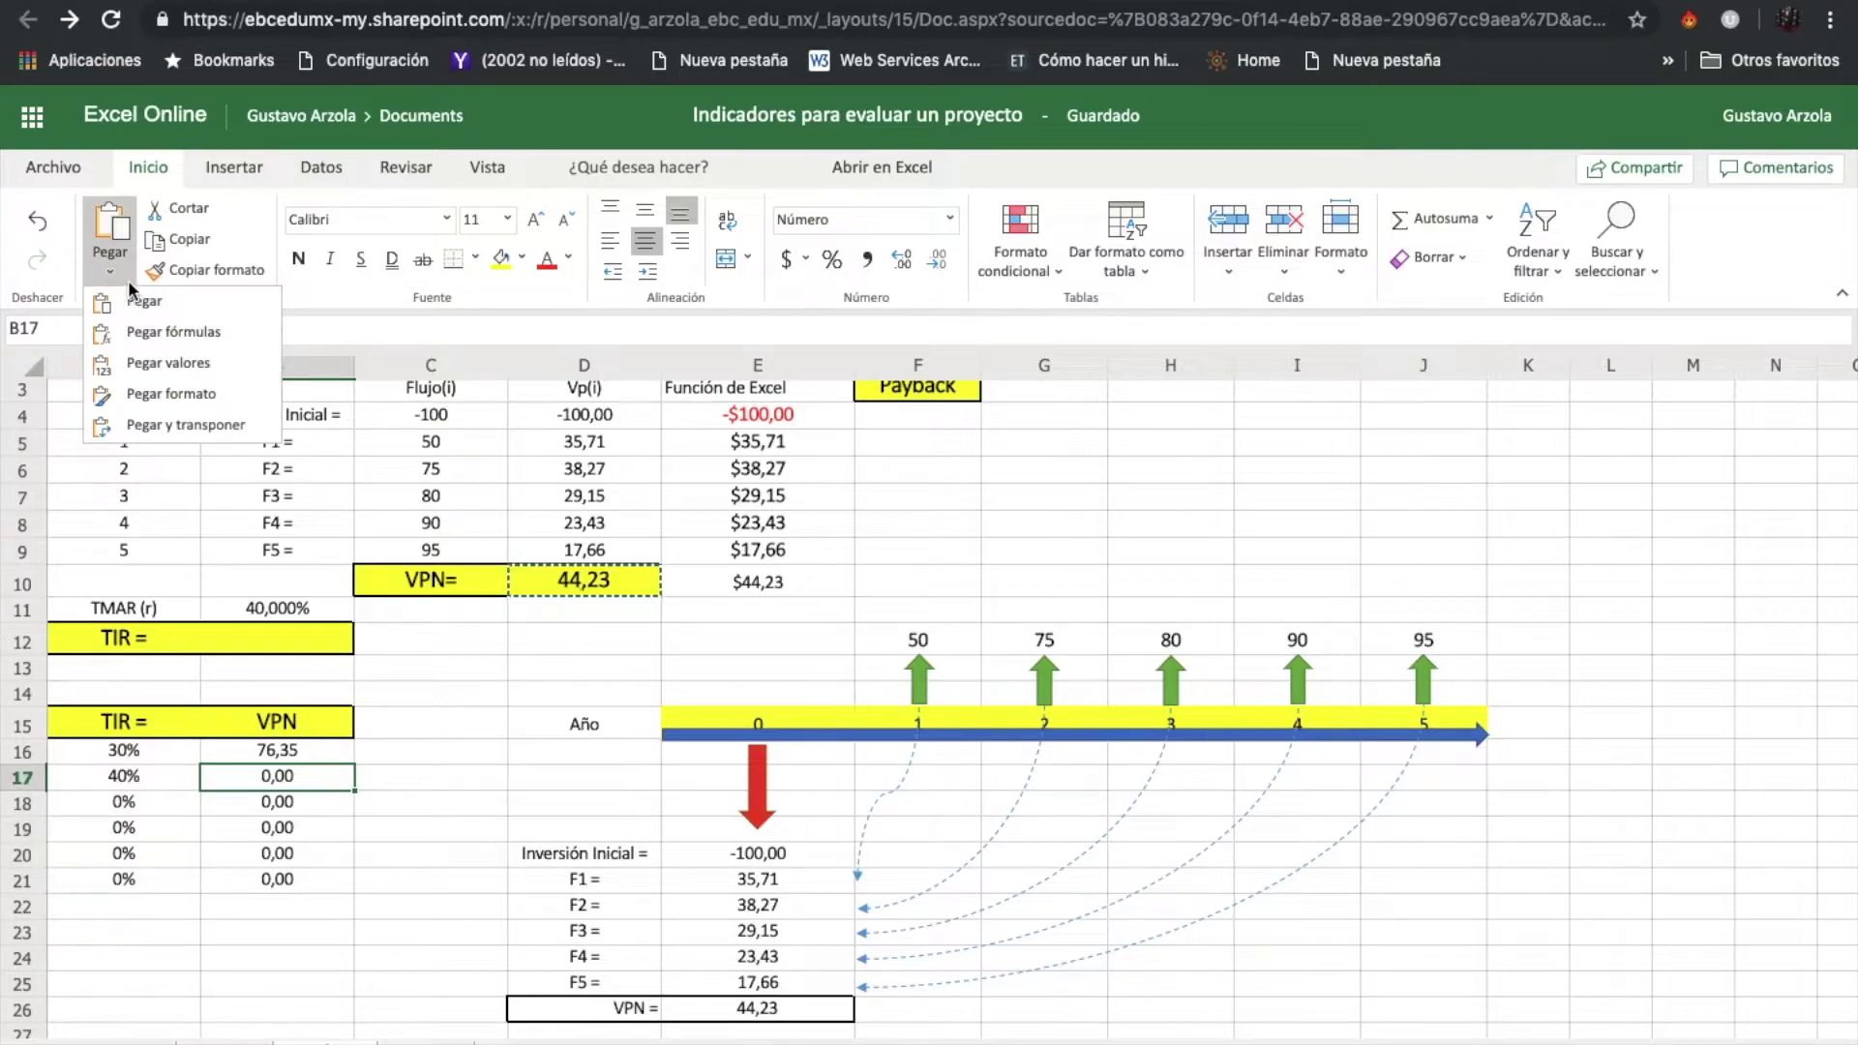
click(151, 364)
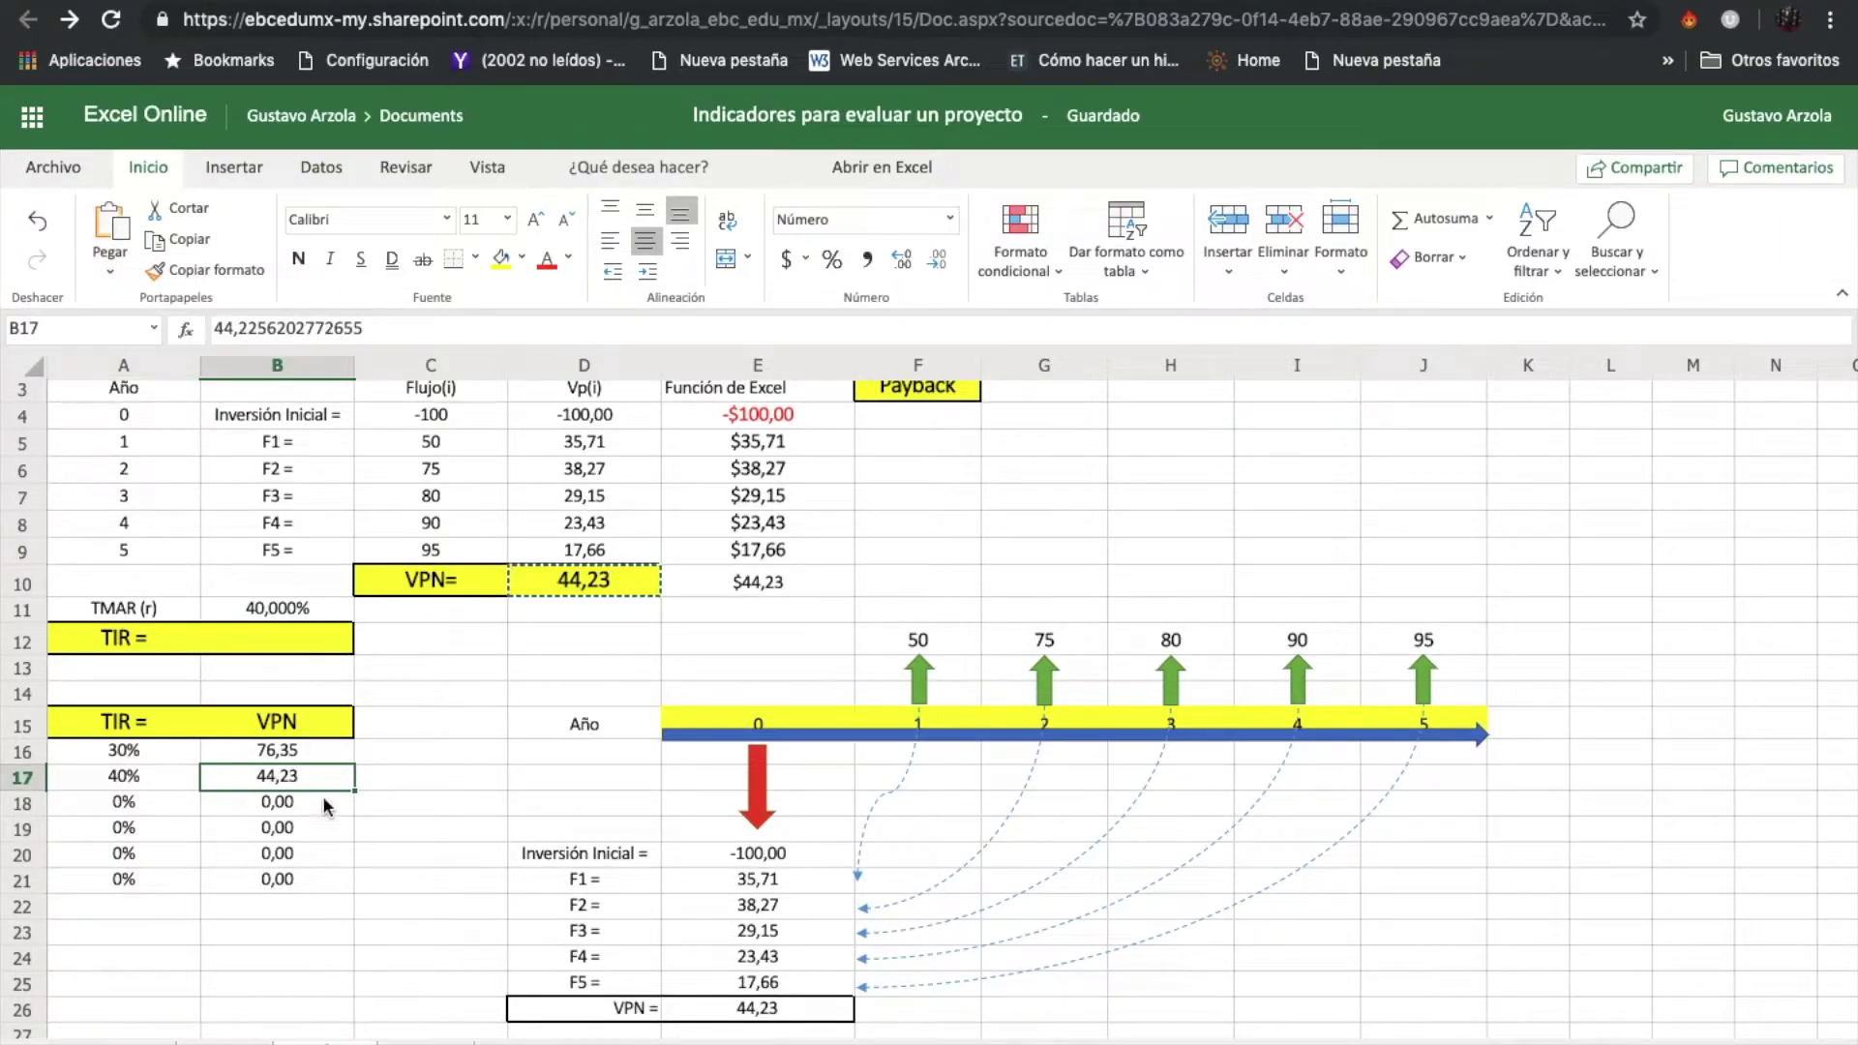
Step: Enter 70% as the third rate of the TIR table in A18 and set the TMAR in B11 to 70%
click(152, 803)
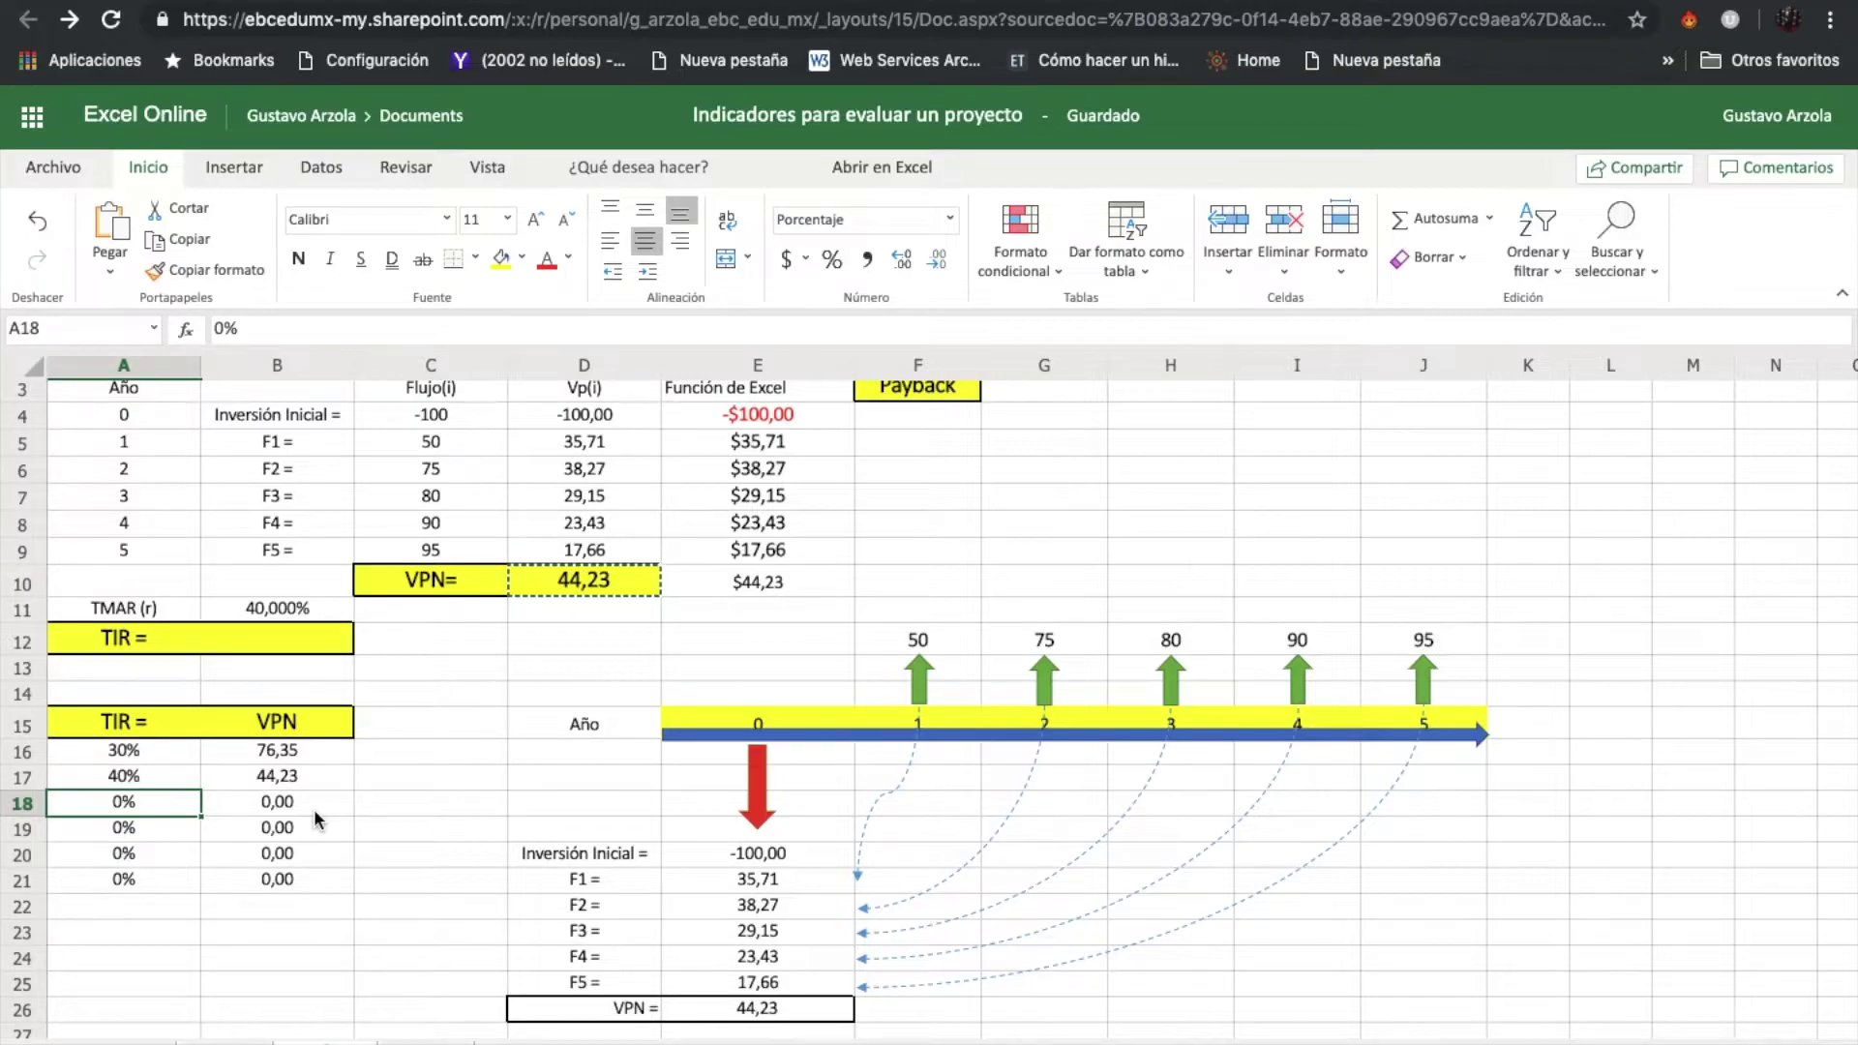
text(70)
key(Return)
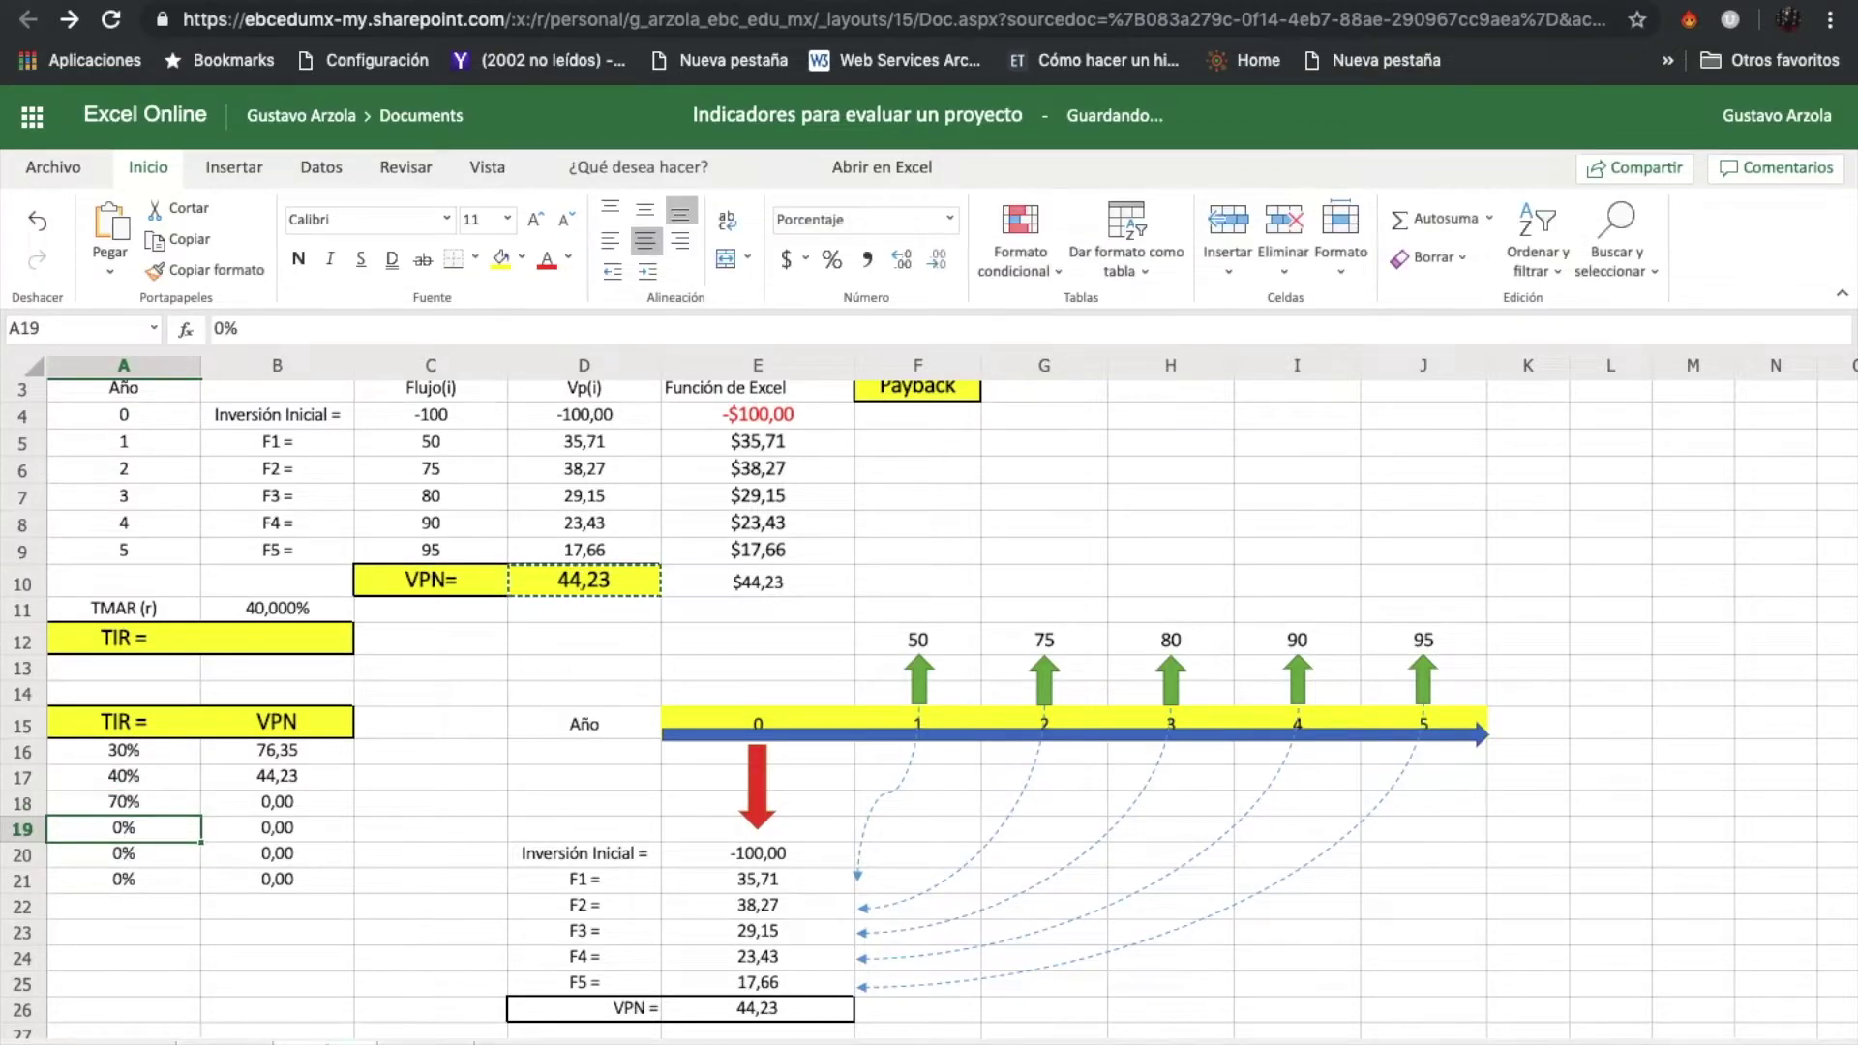
click(259, 610)
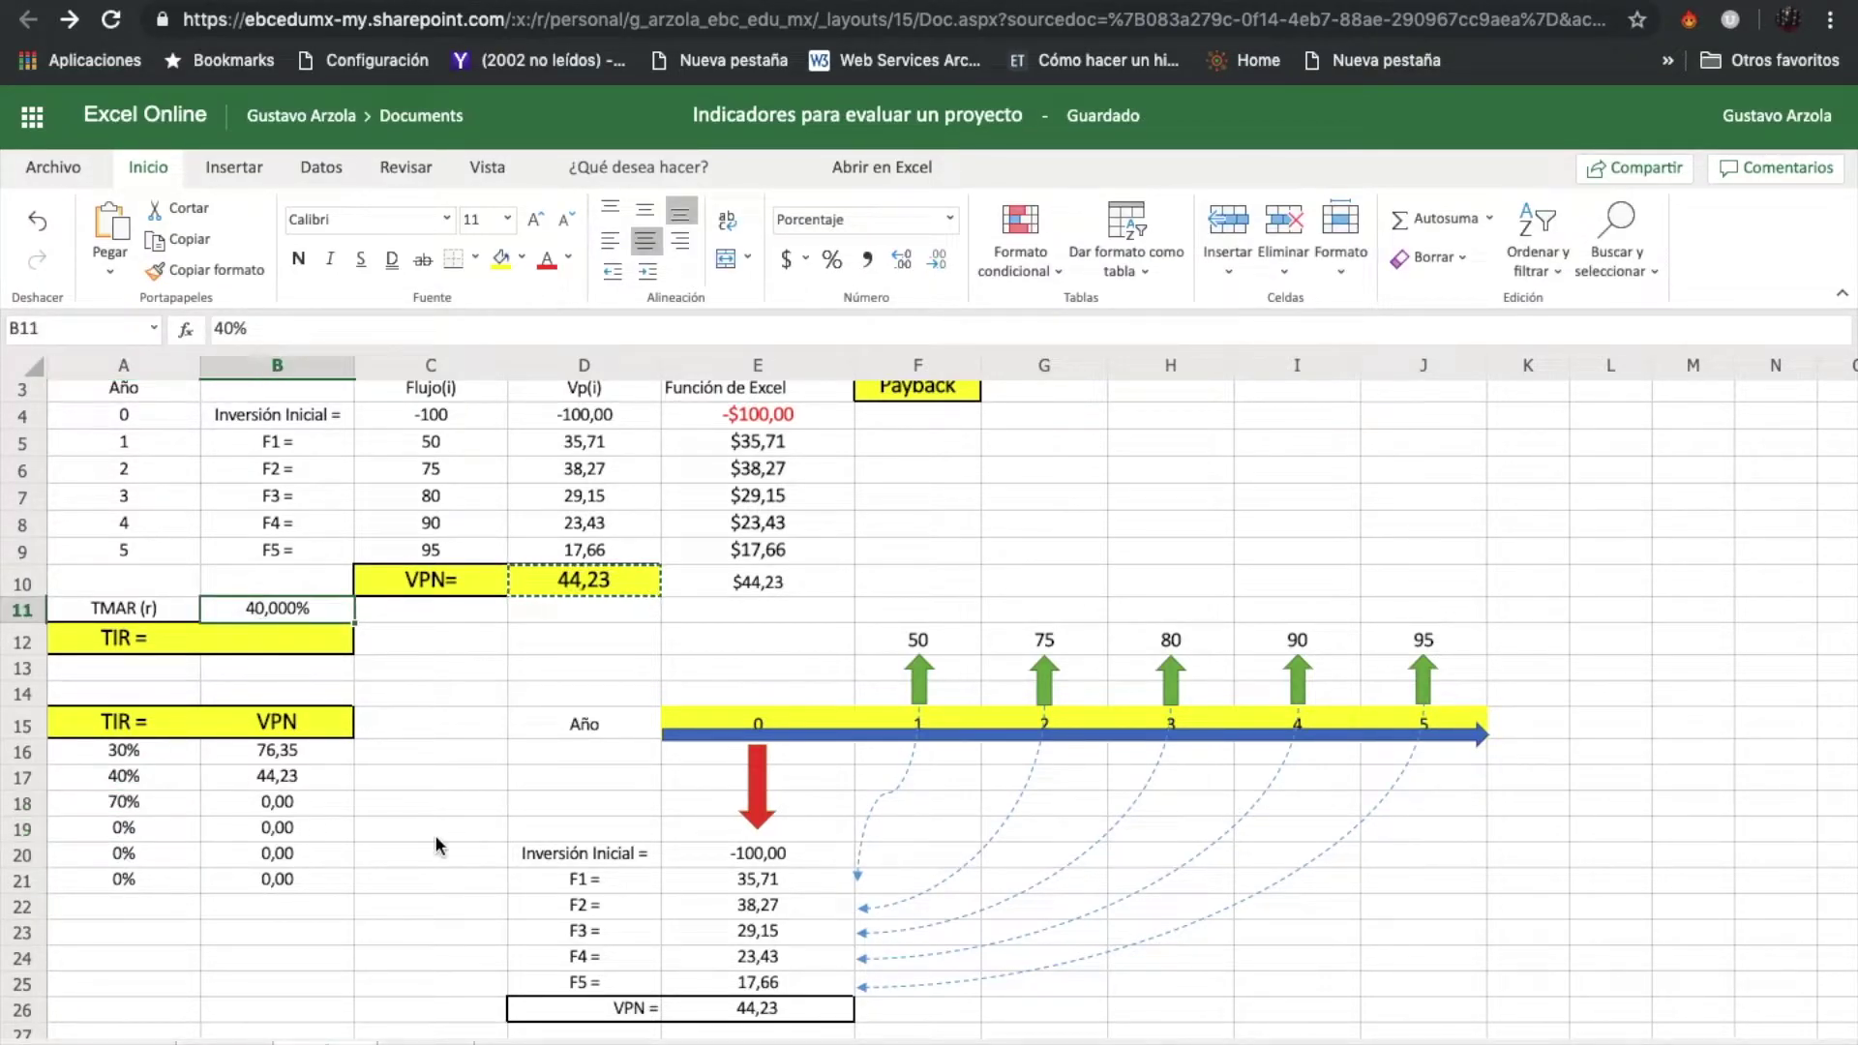
text(70)
key(Return)
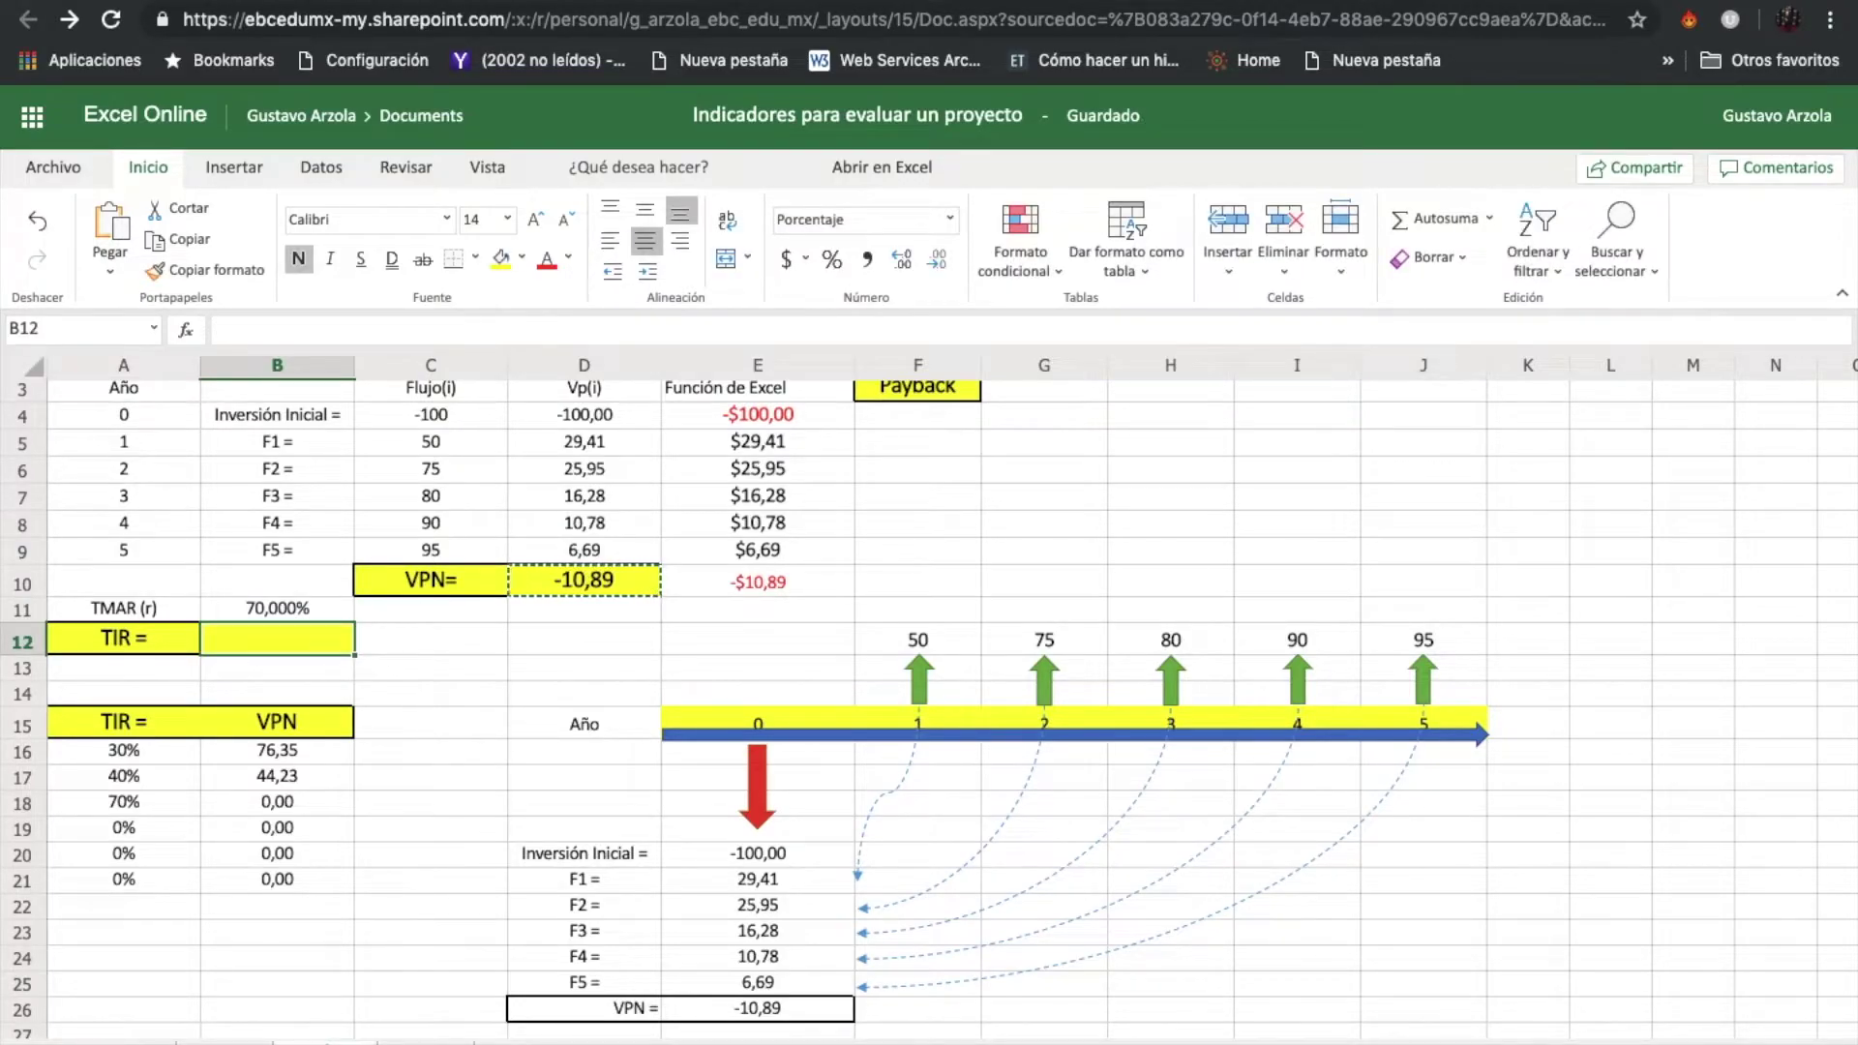
Step: Paste the VPN from D10 into B18 as a value only and select the next rate cell, A19
double_click(277, 801)
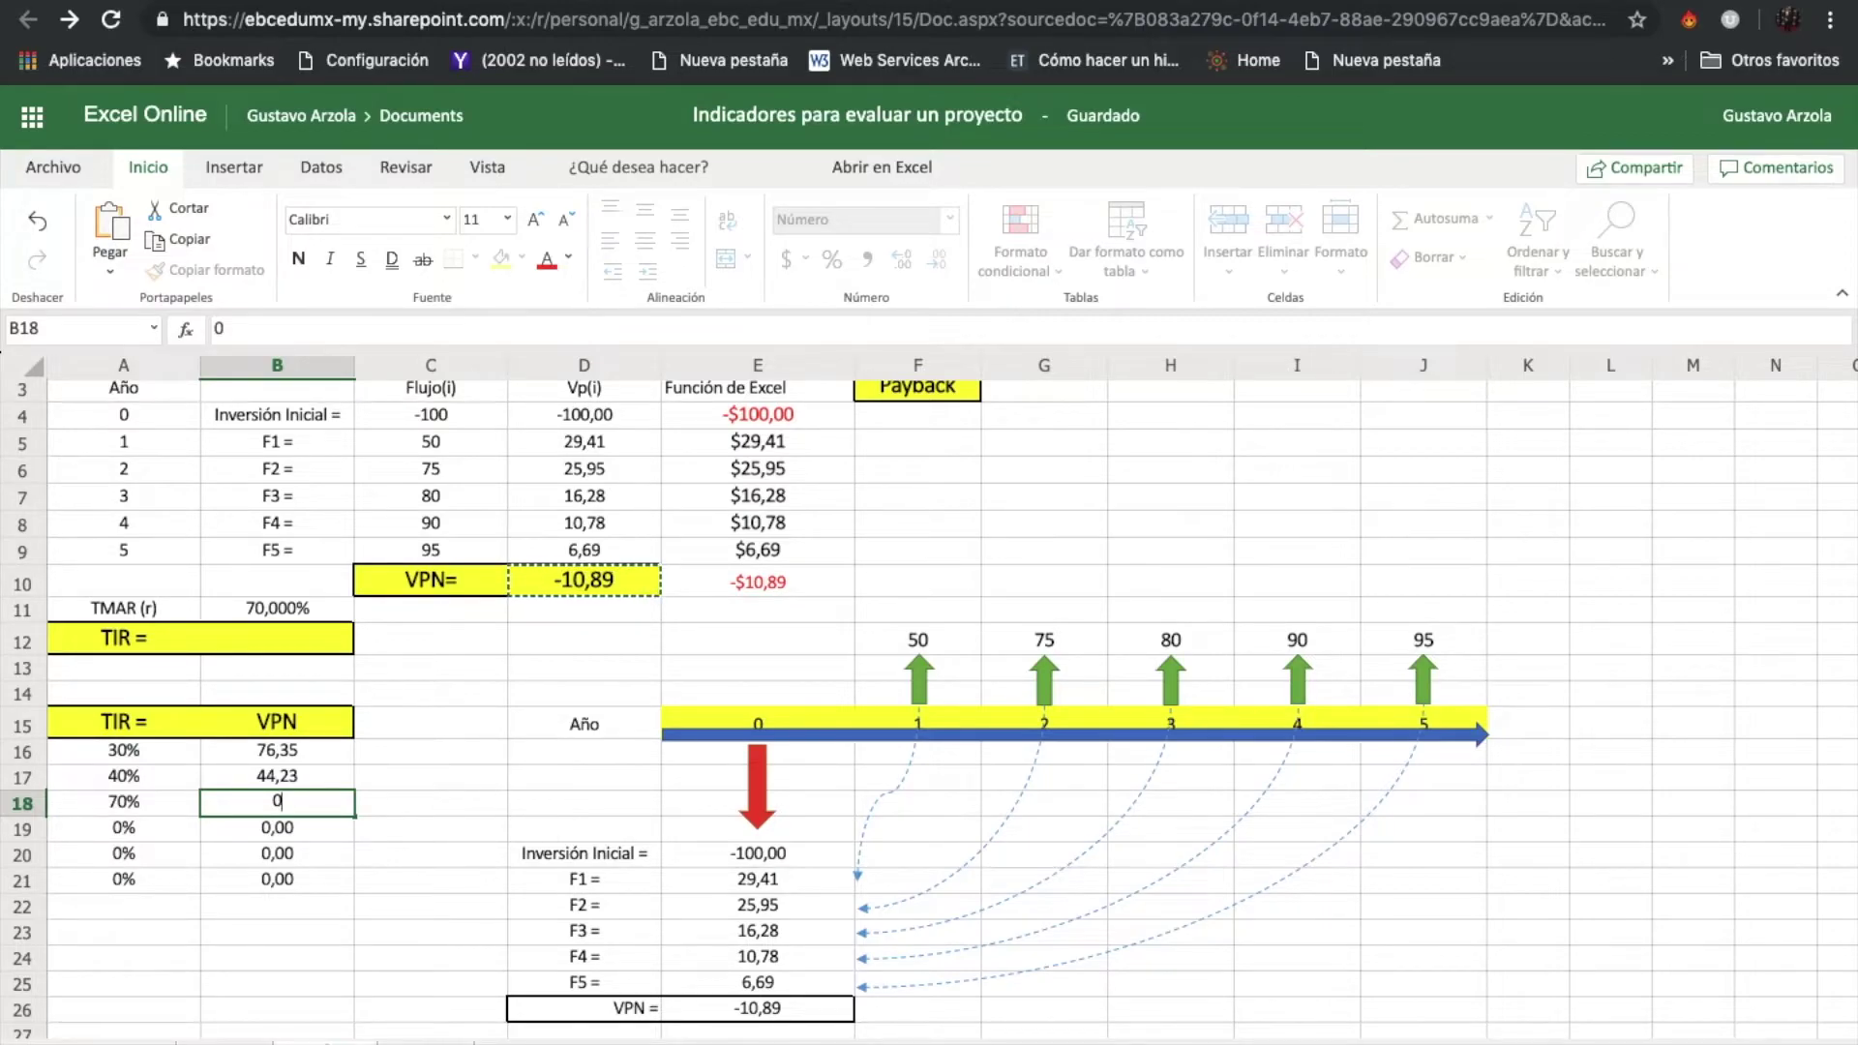
key(ctrl+Return)
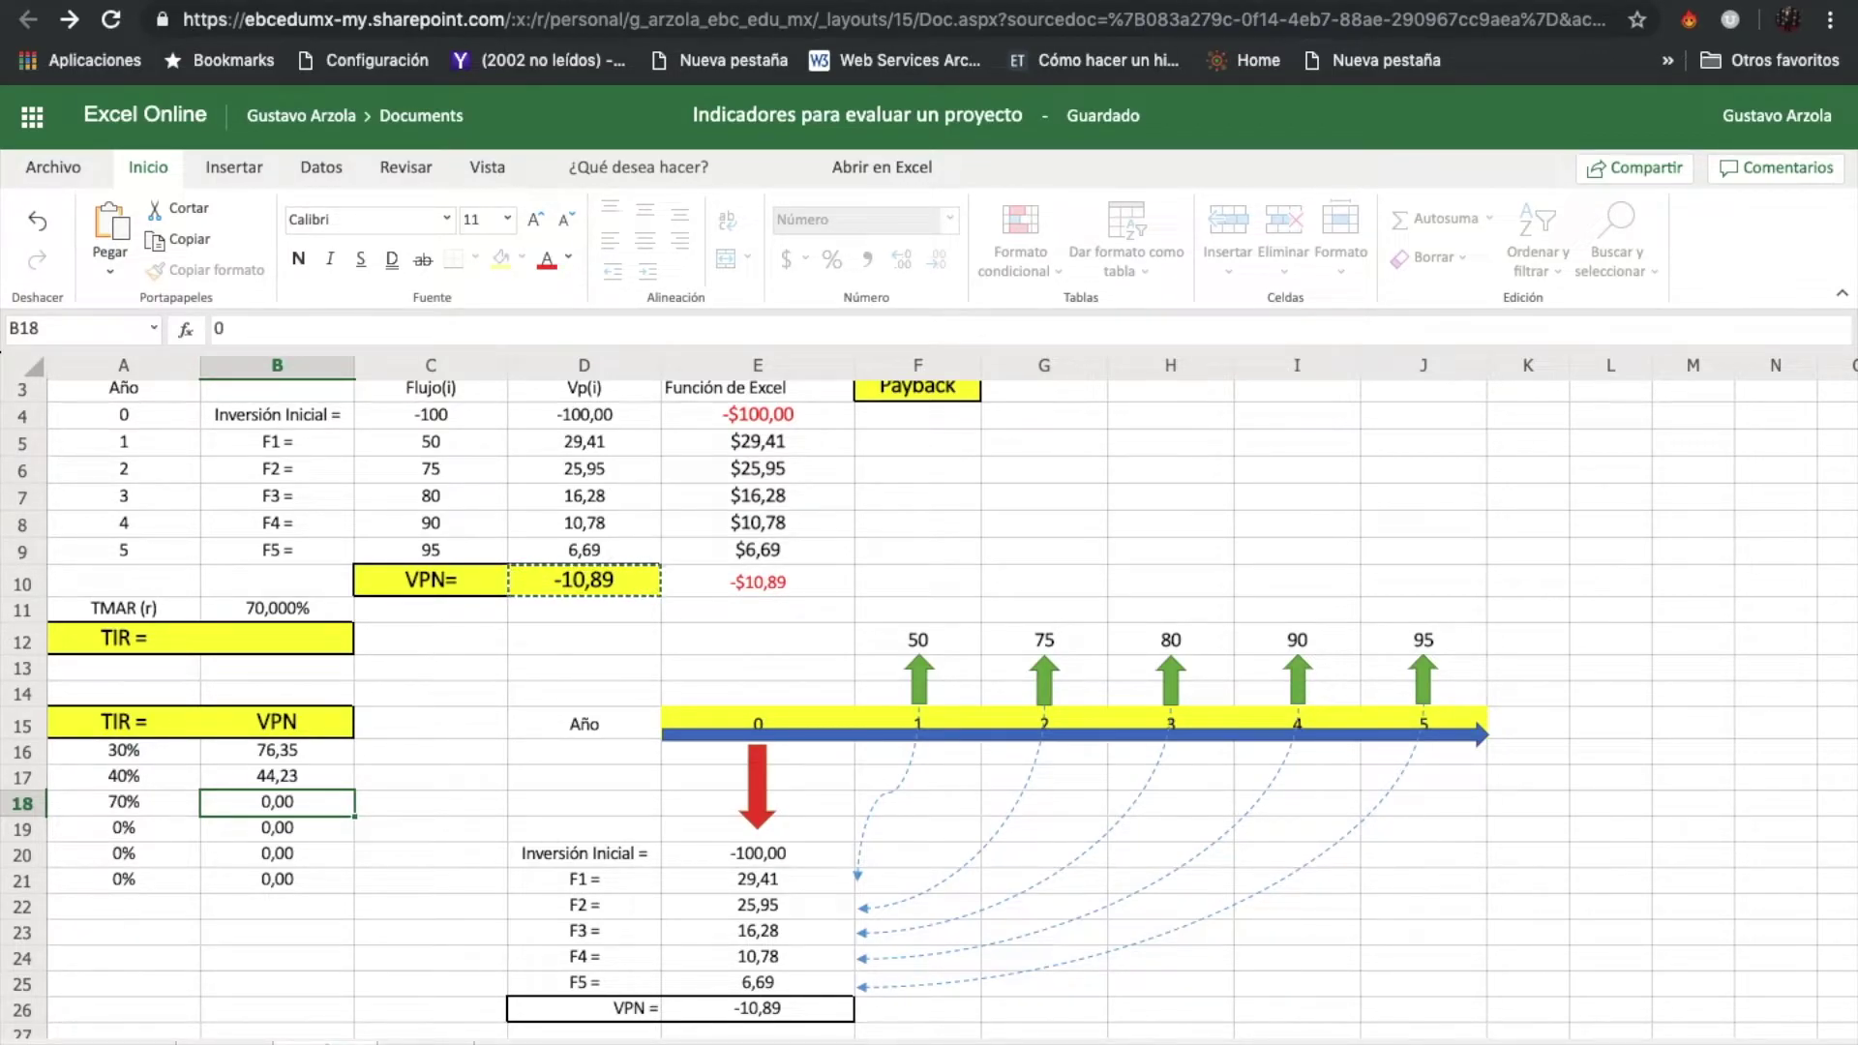
click(109, 276)
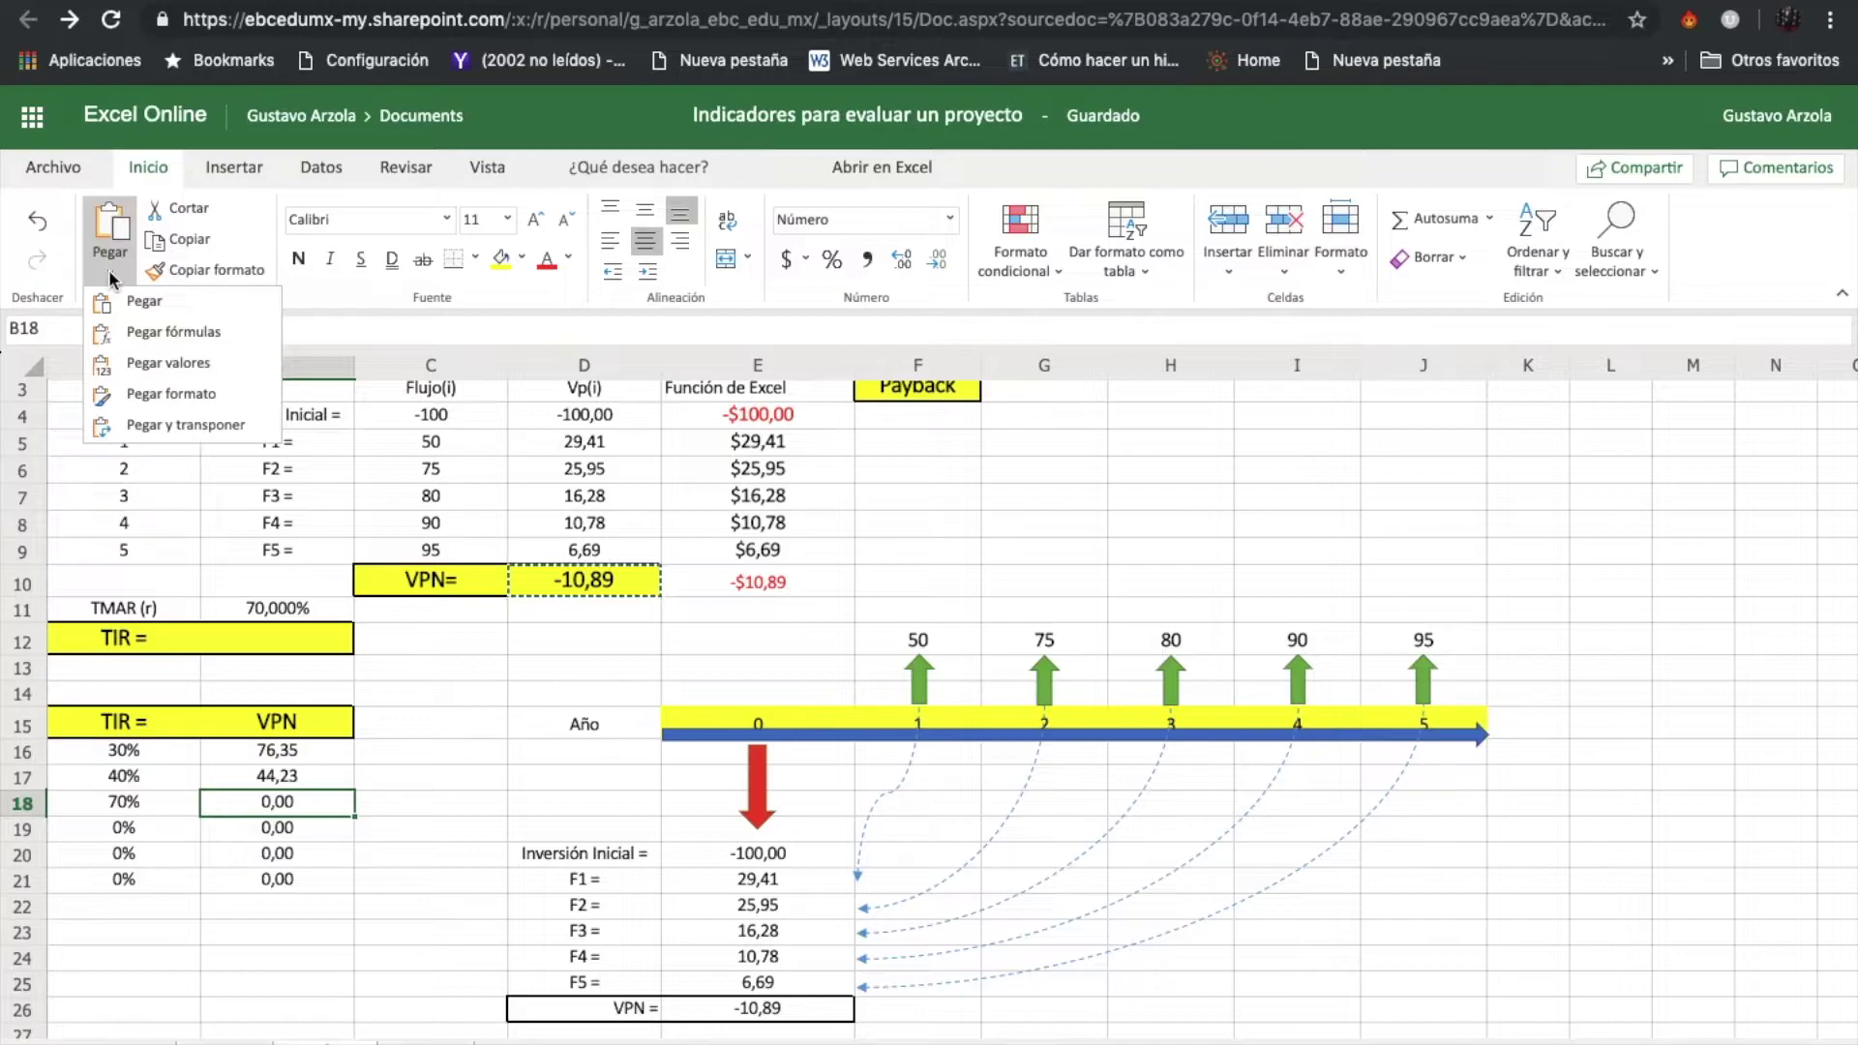
click(155, 364)
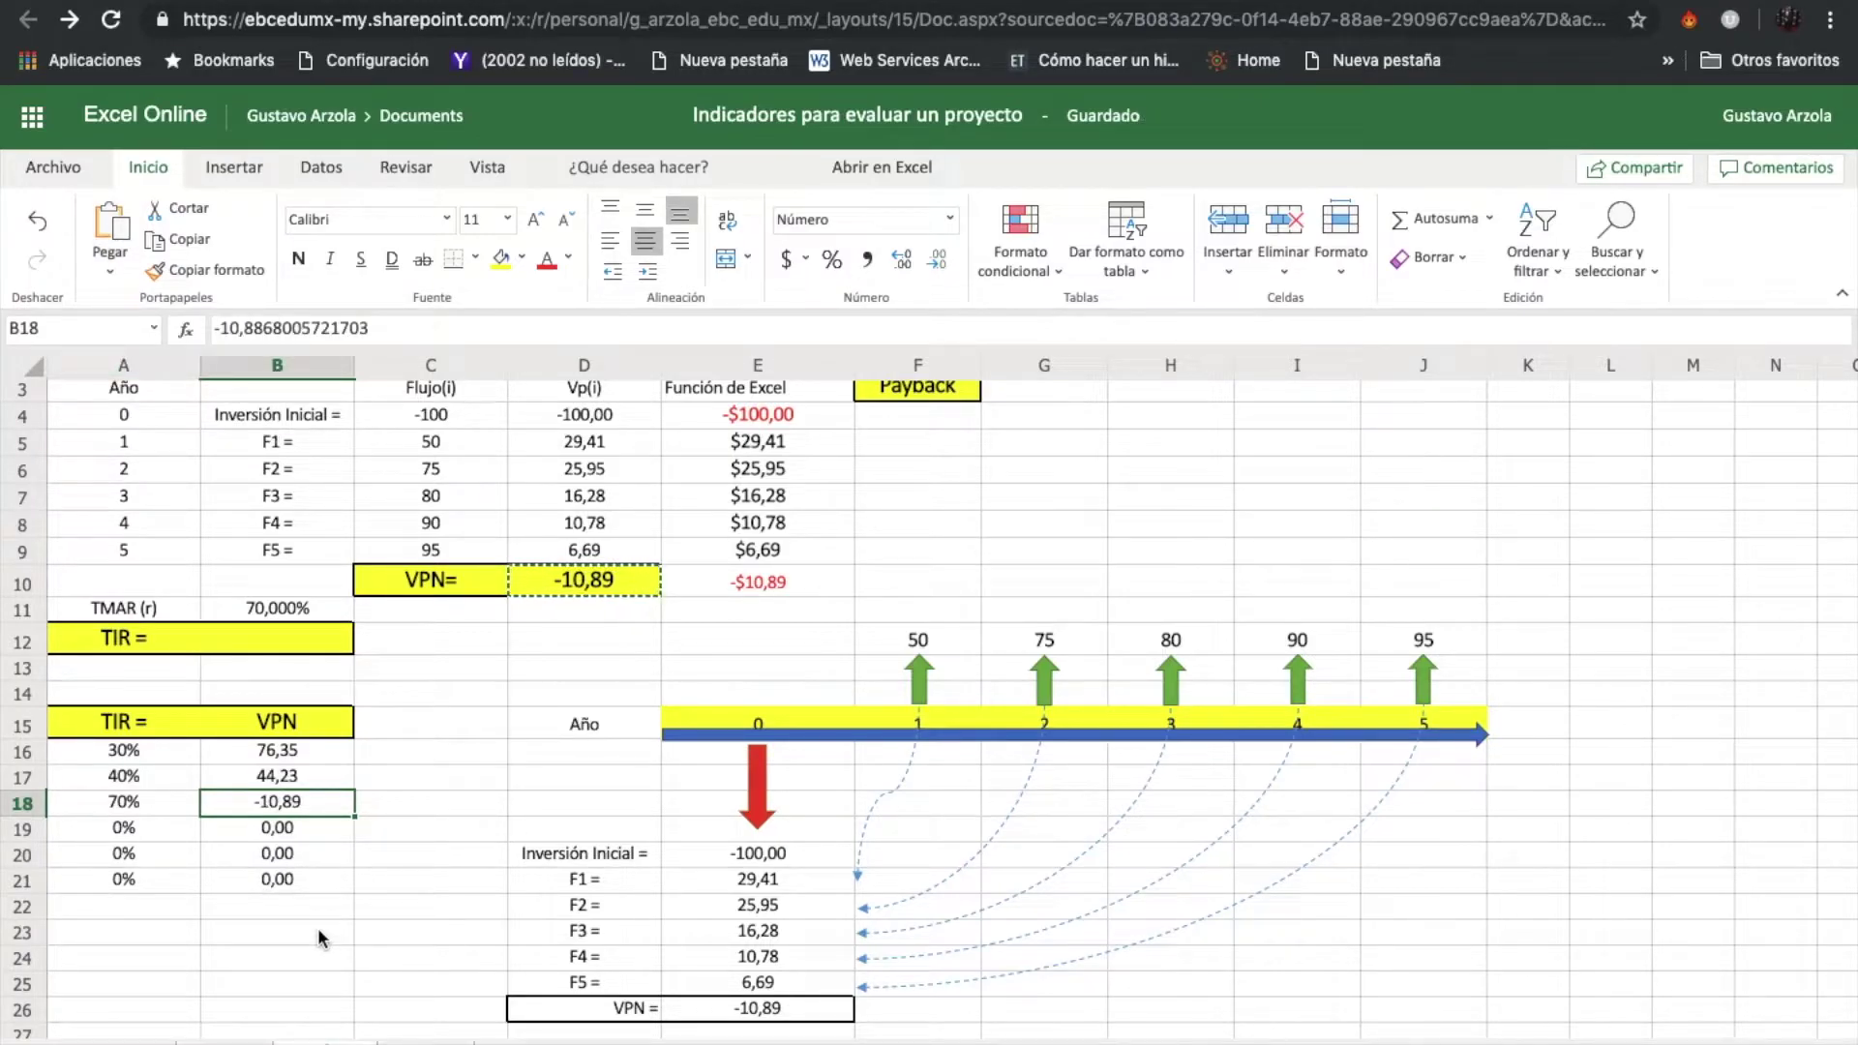
click(134, 834)
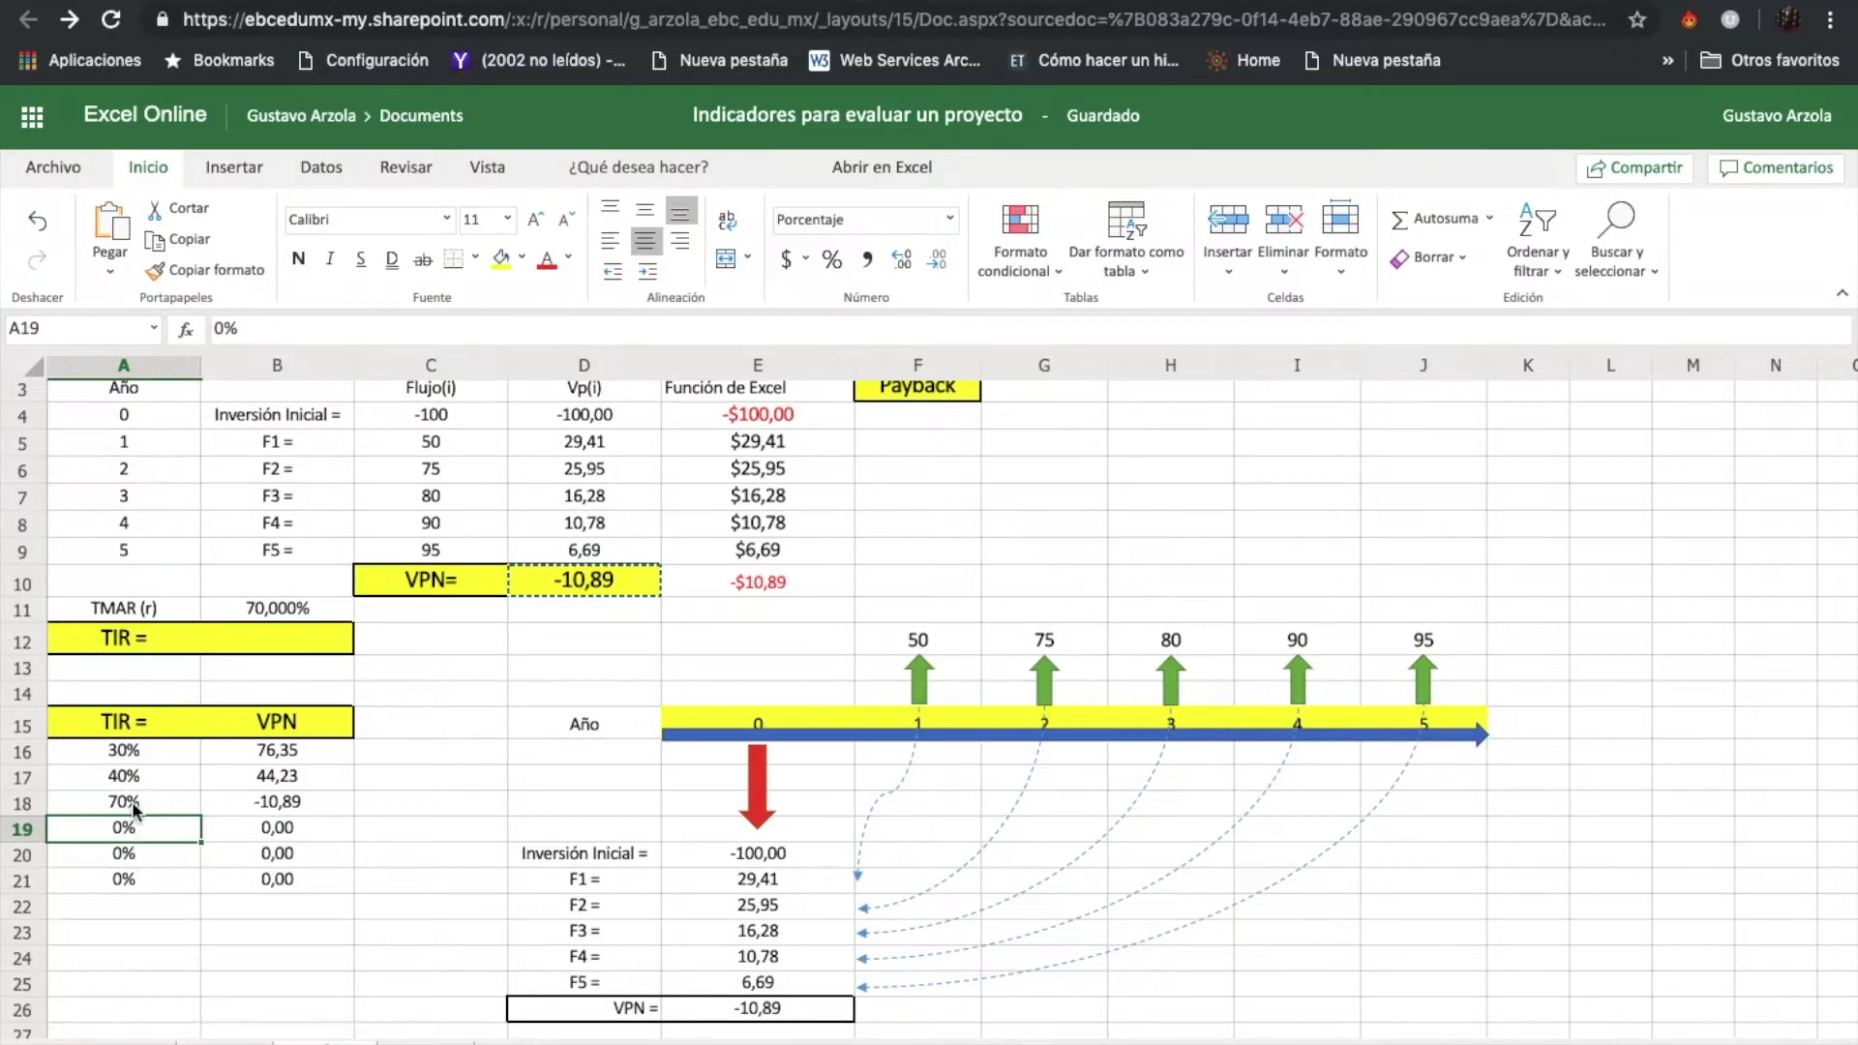
Step: Enter 60% as the fourth rate of the TIR table in A19 and set the TMAR in B11 to 60%
text(6)
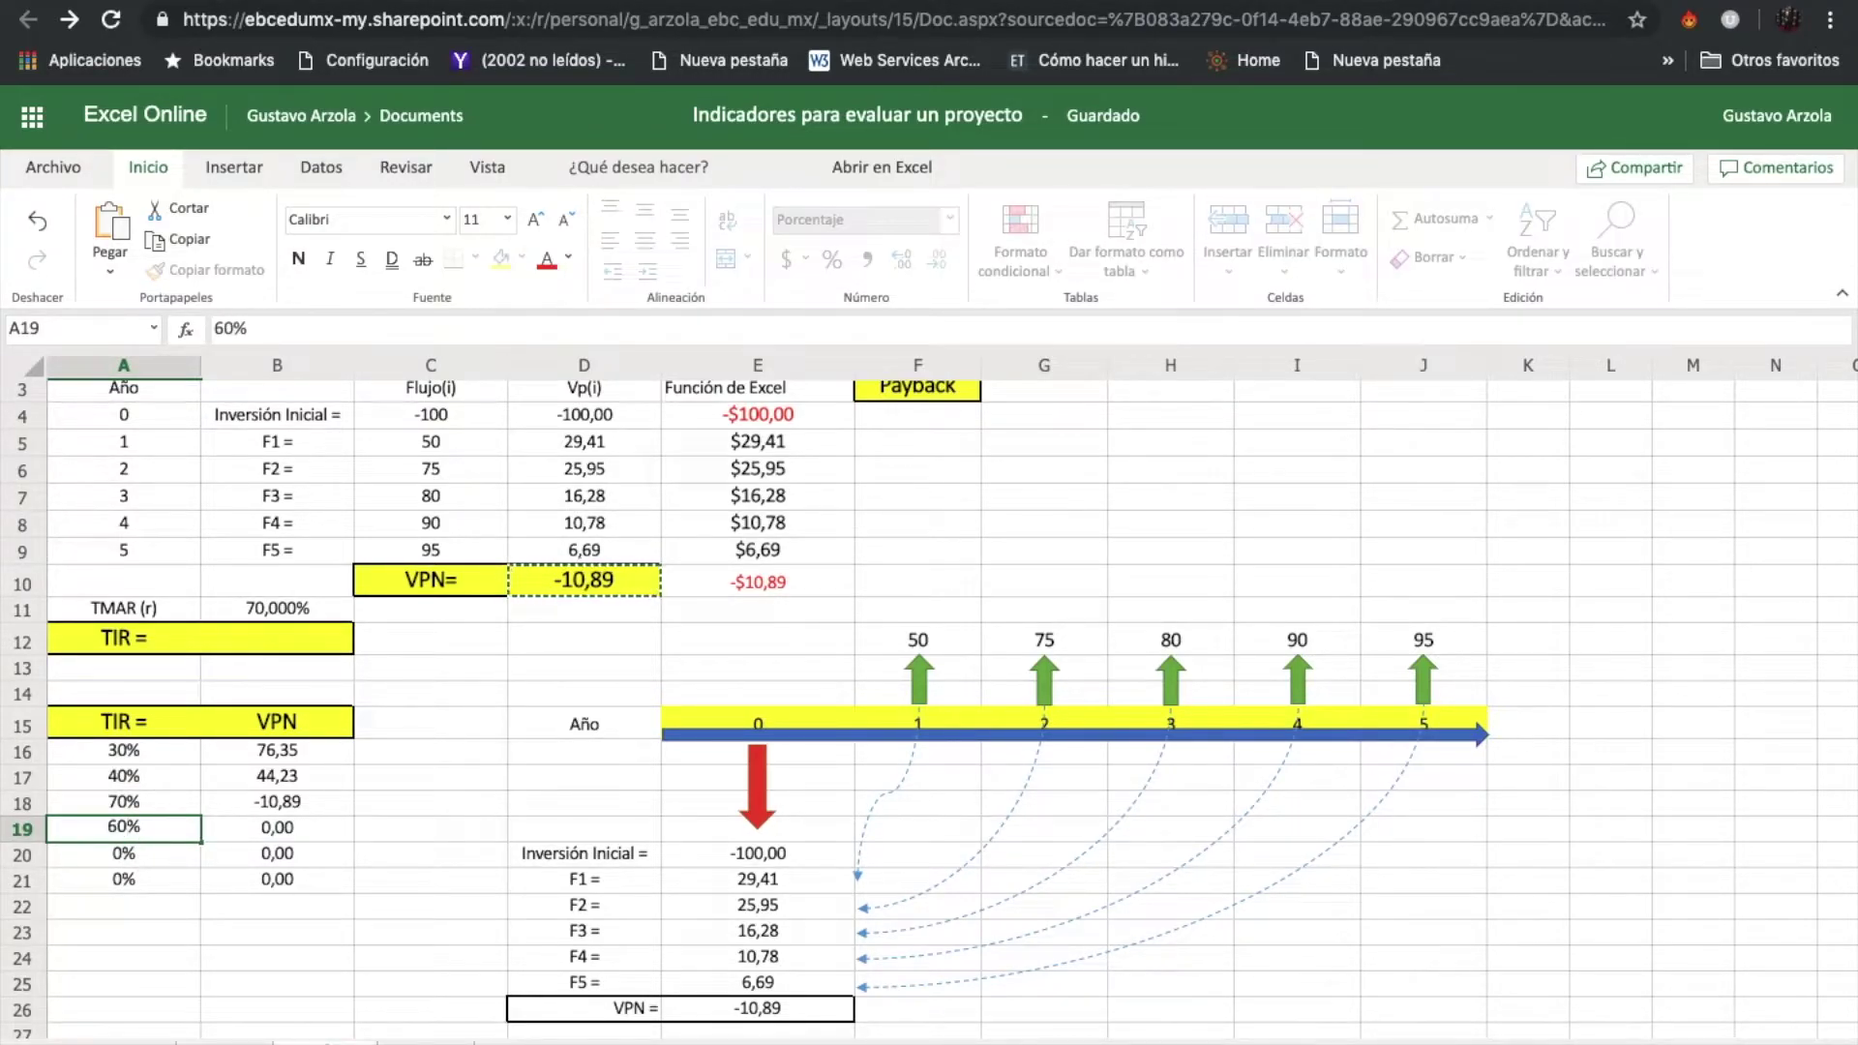
text(0)
key(Return)
click(264, 617)
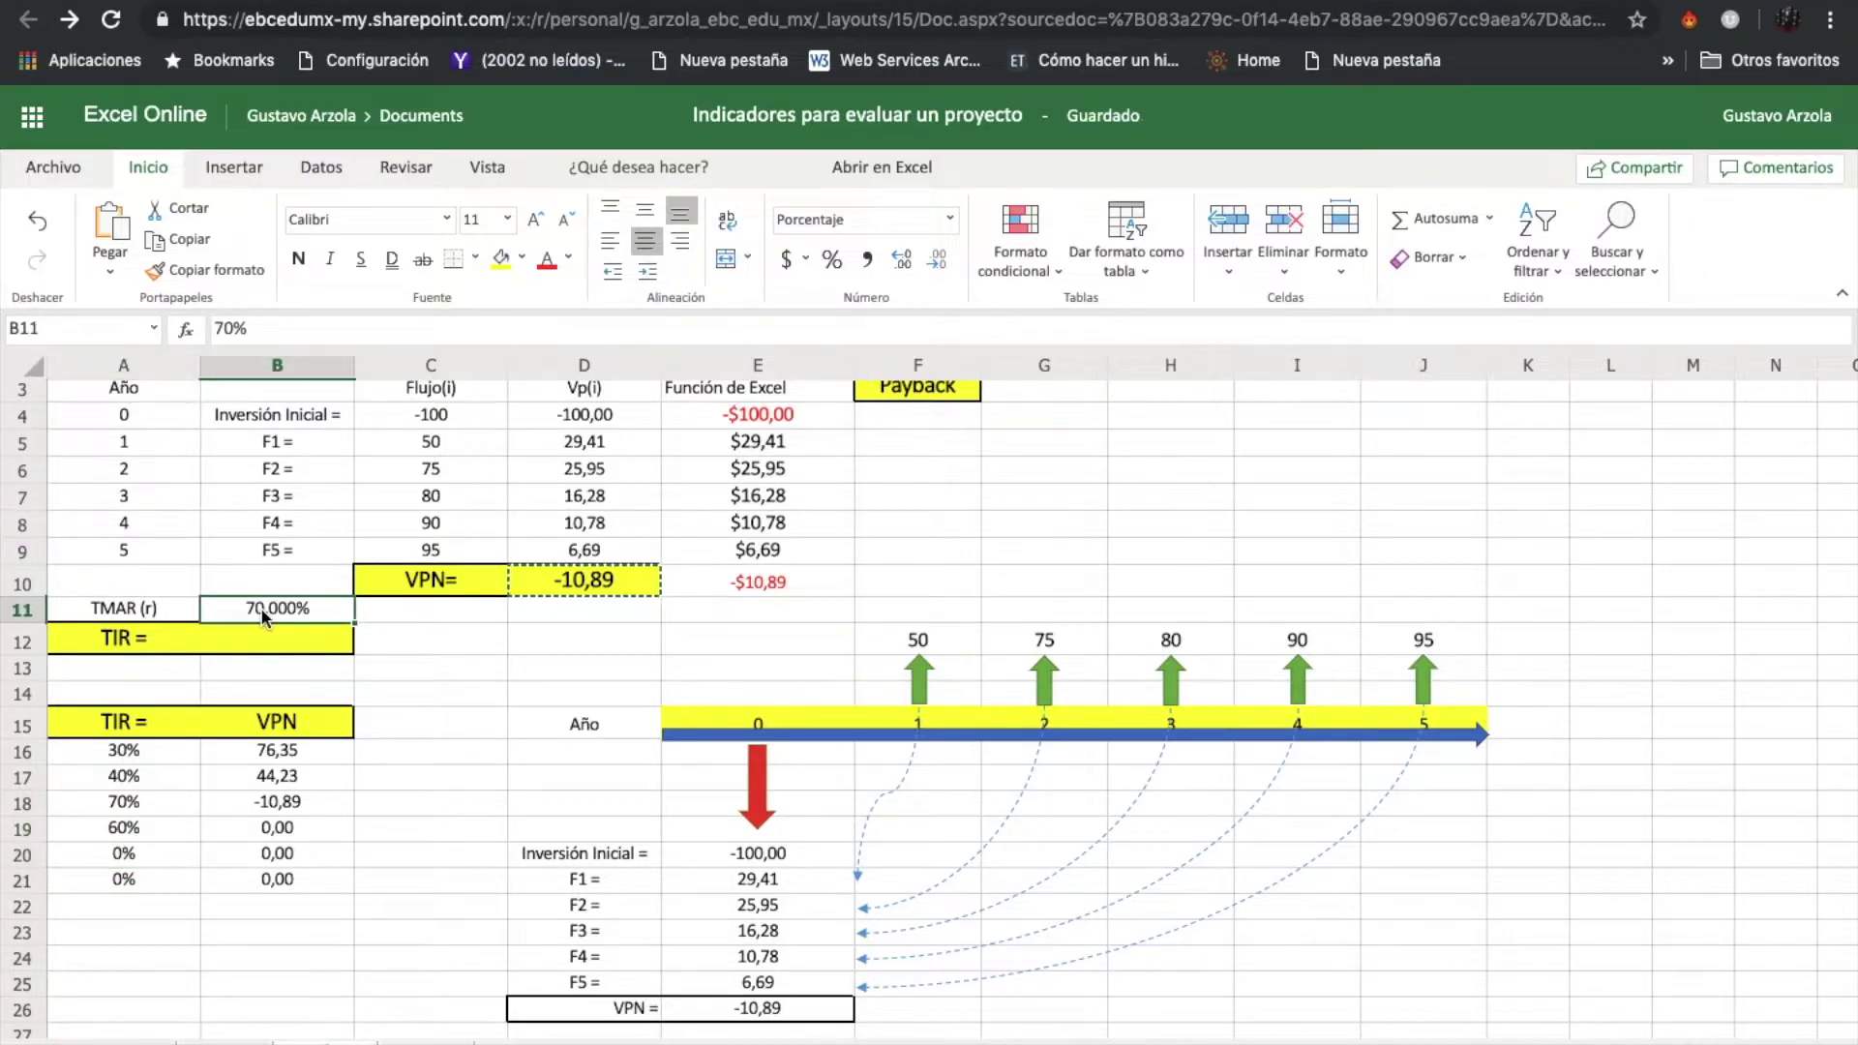
text(60)
key(Return)
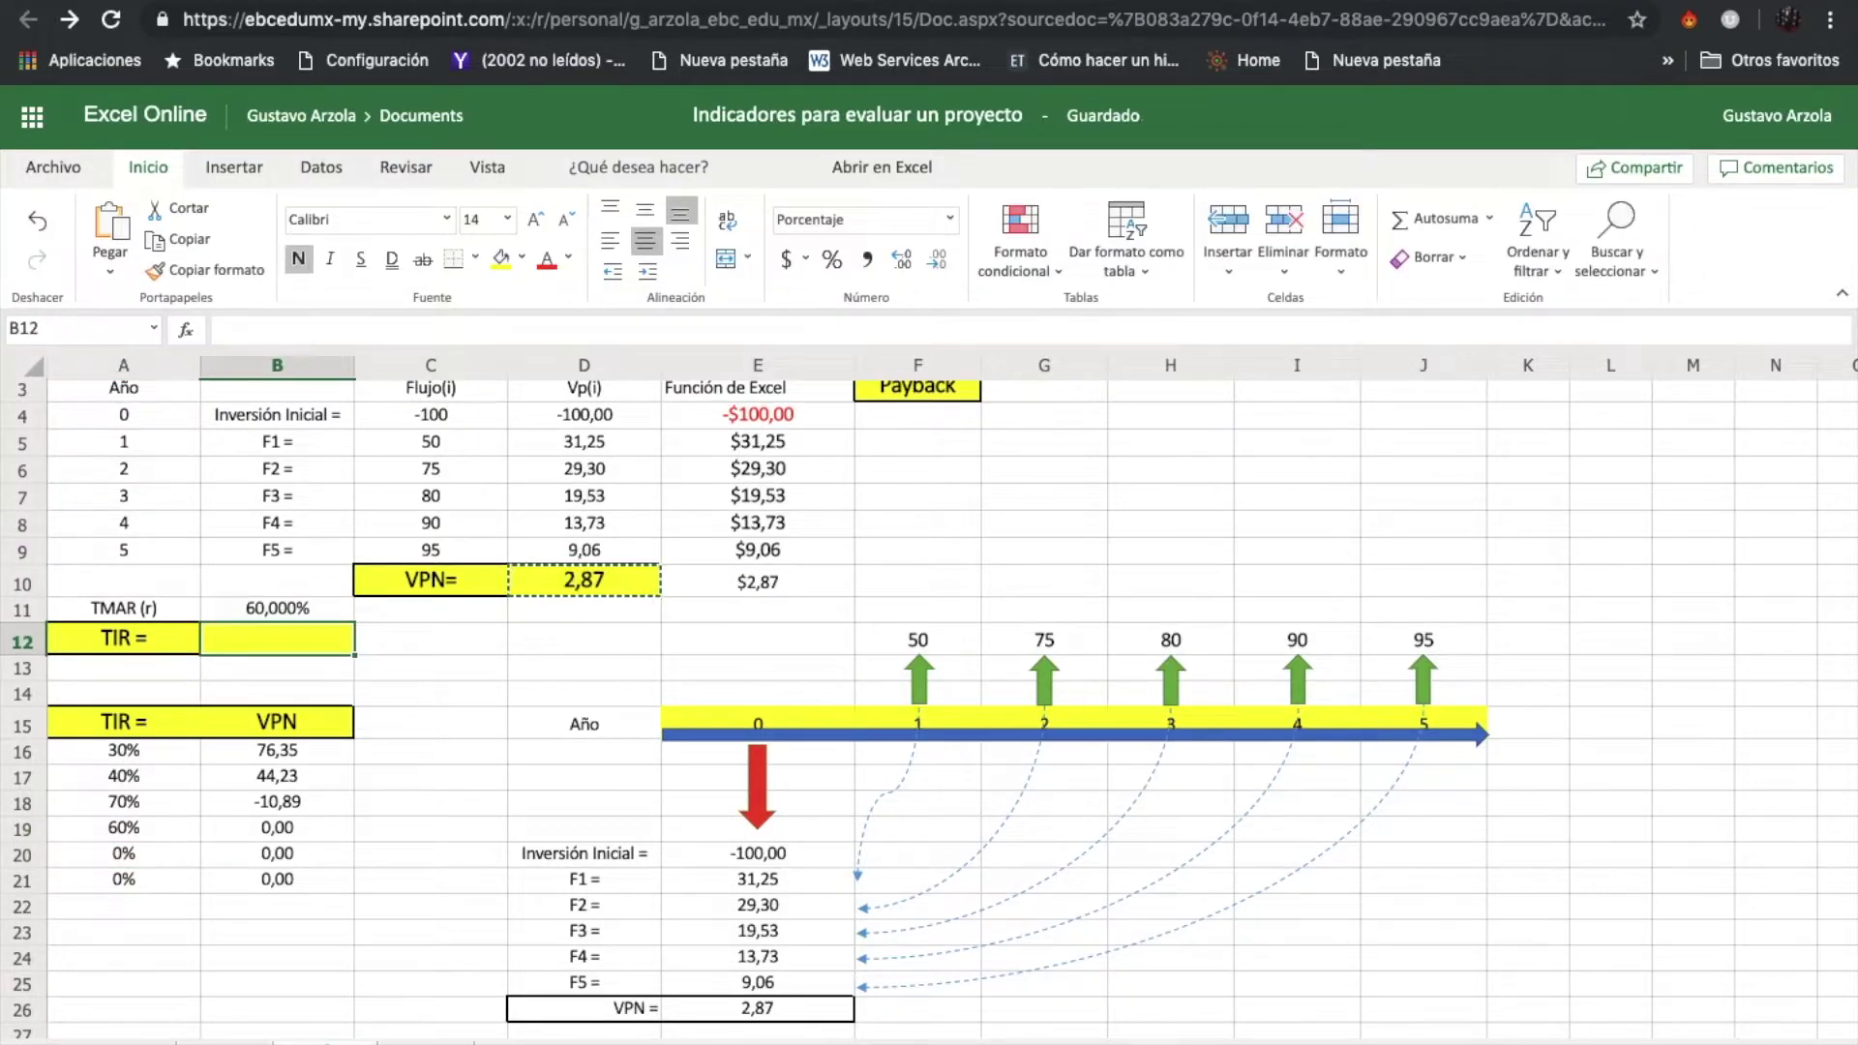
Step: Paste the VPN from D10 into B19 as a value only
click(277, 830)
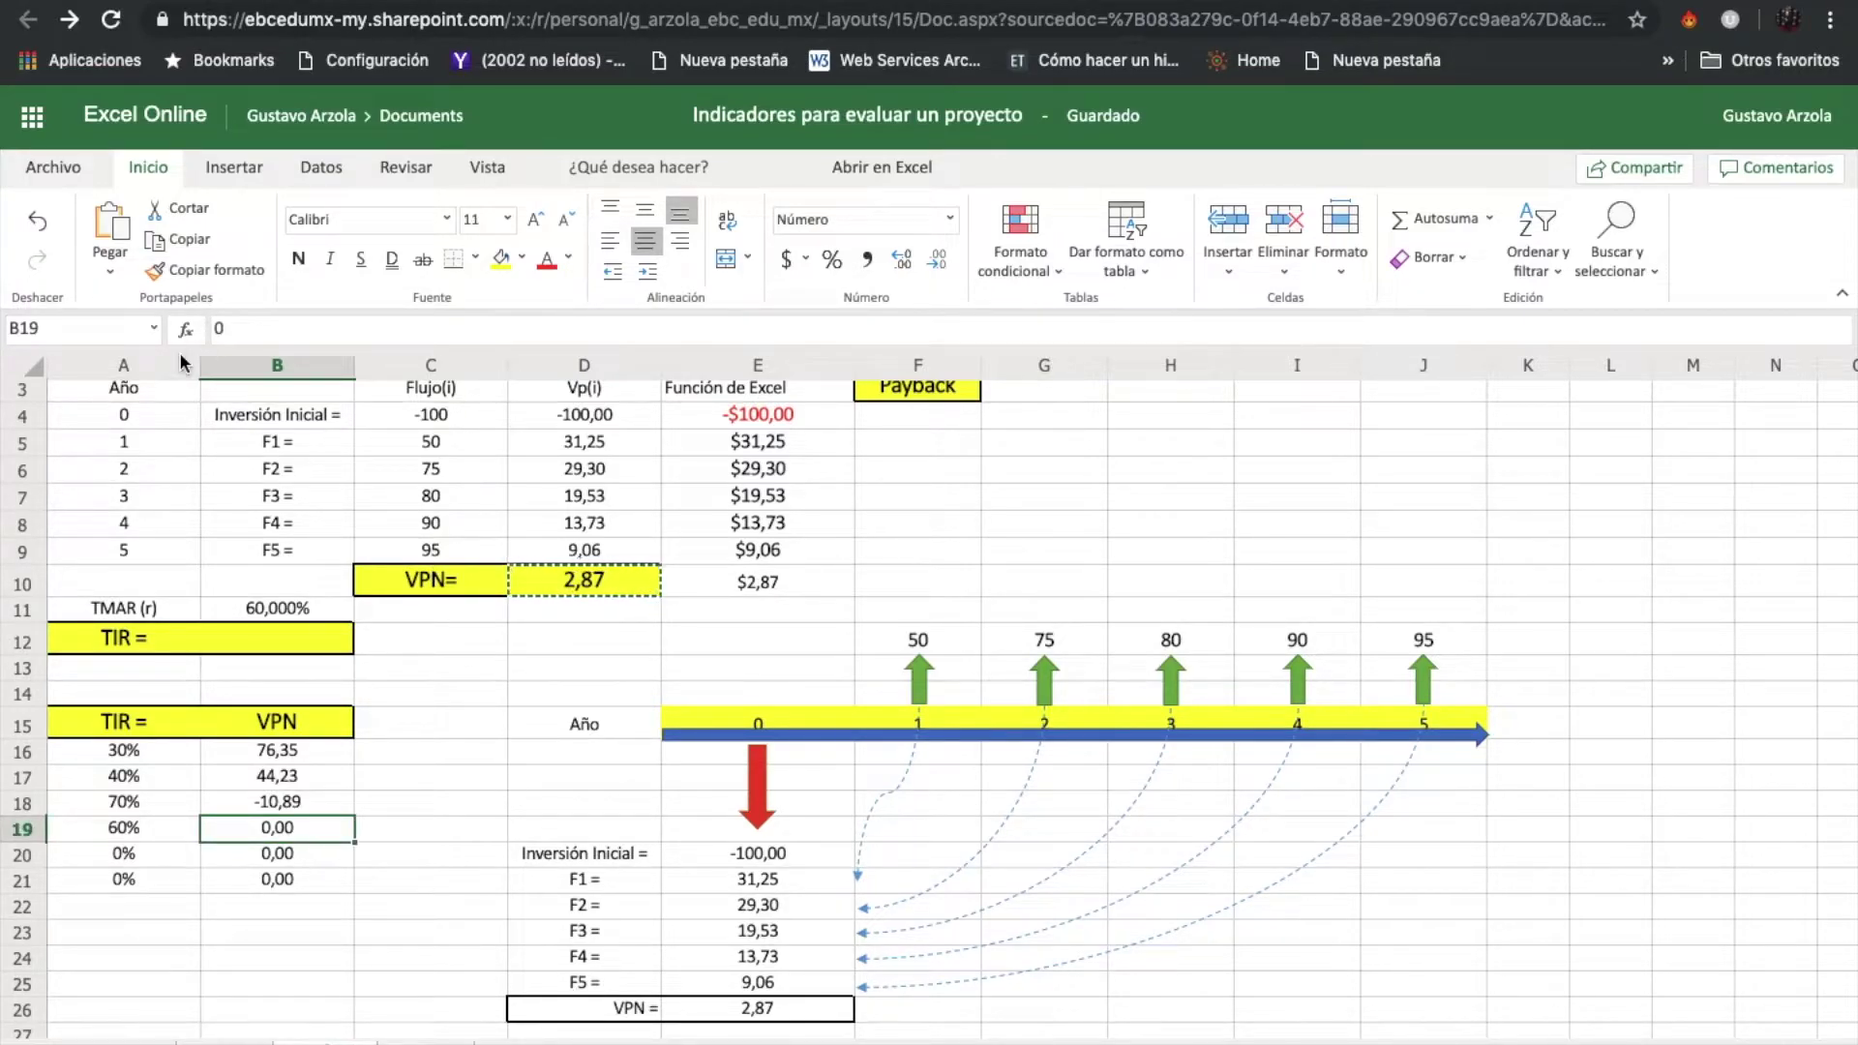
click(111, 274)
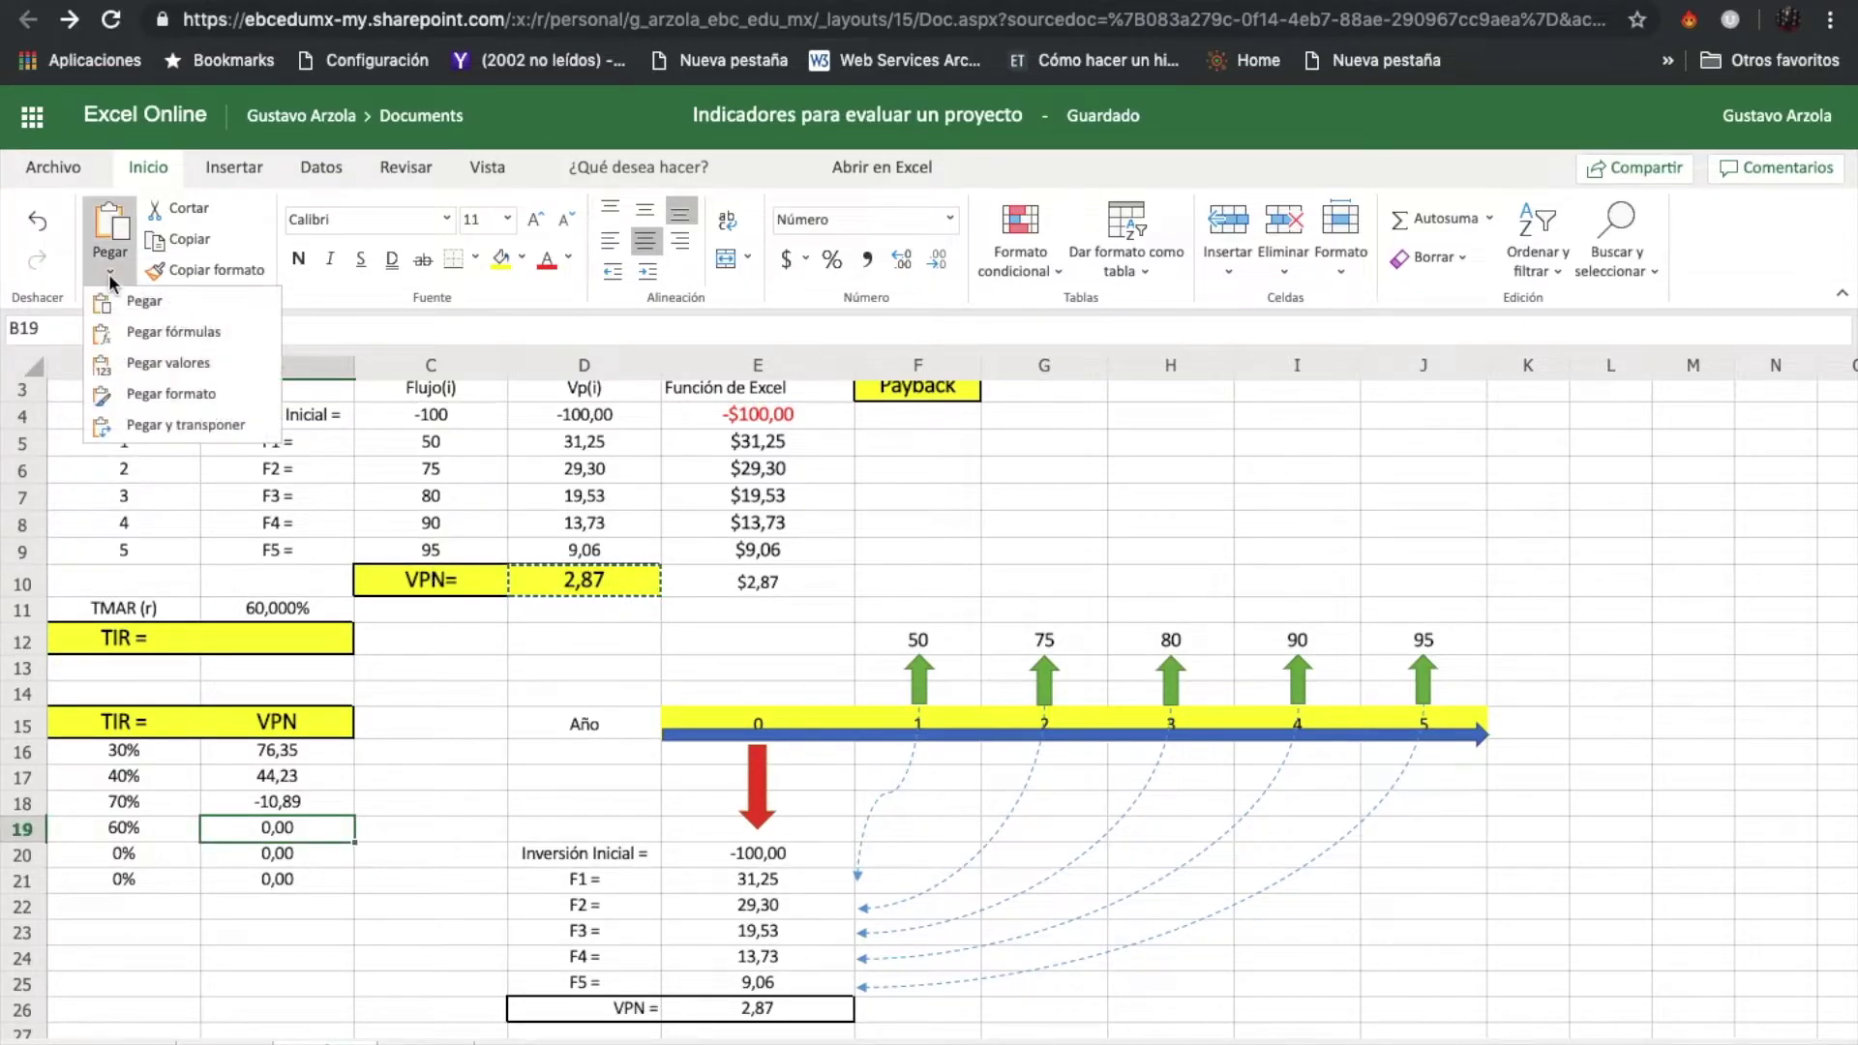
click(142, 363)
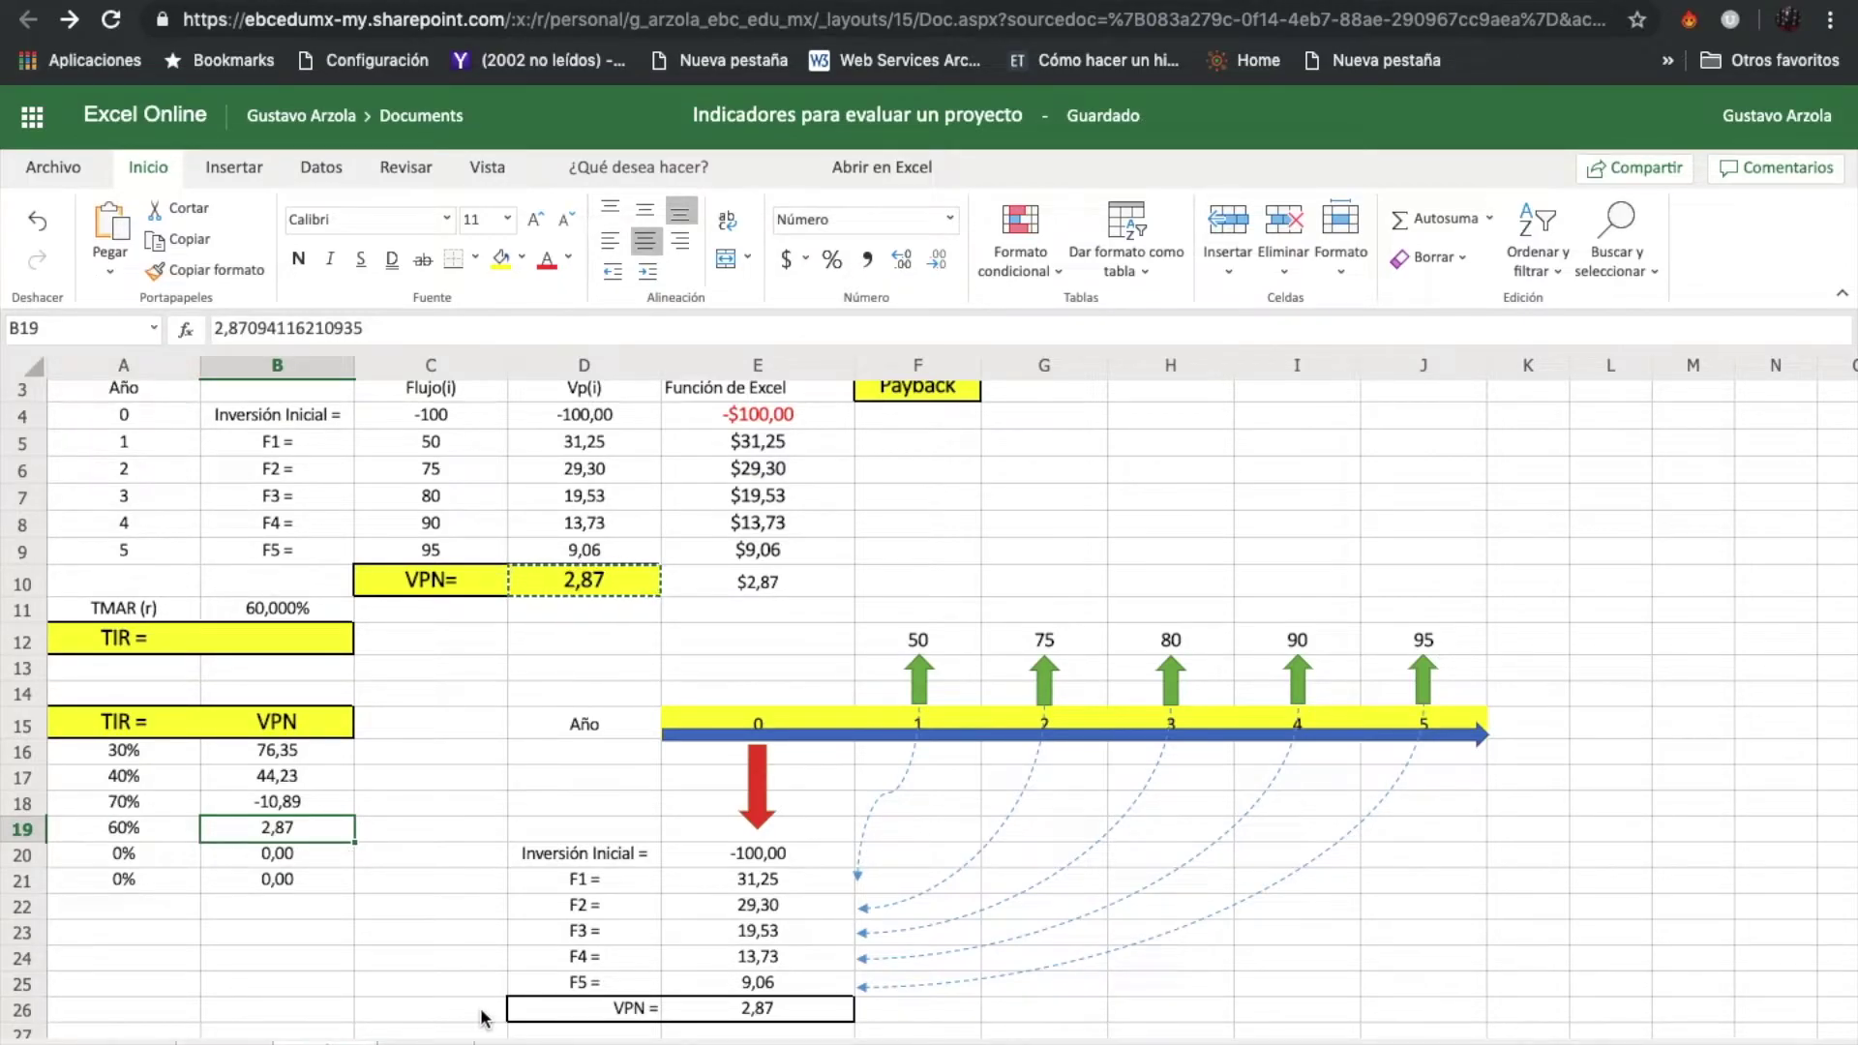
key(Down)
Step: Enter 64% as the fifth rate of the TIR table in A20 and set the TMAR in B11 to 64%
click(123, 854)
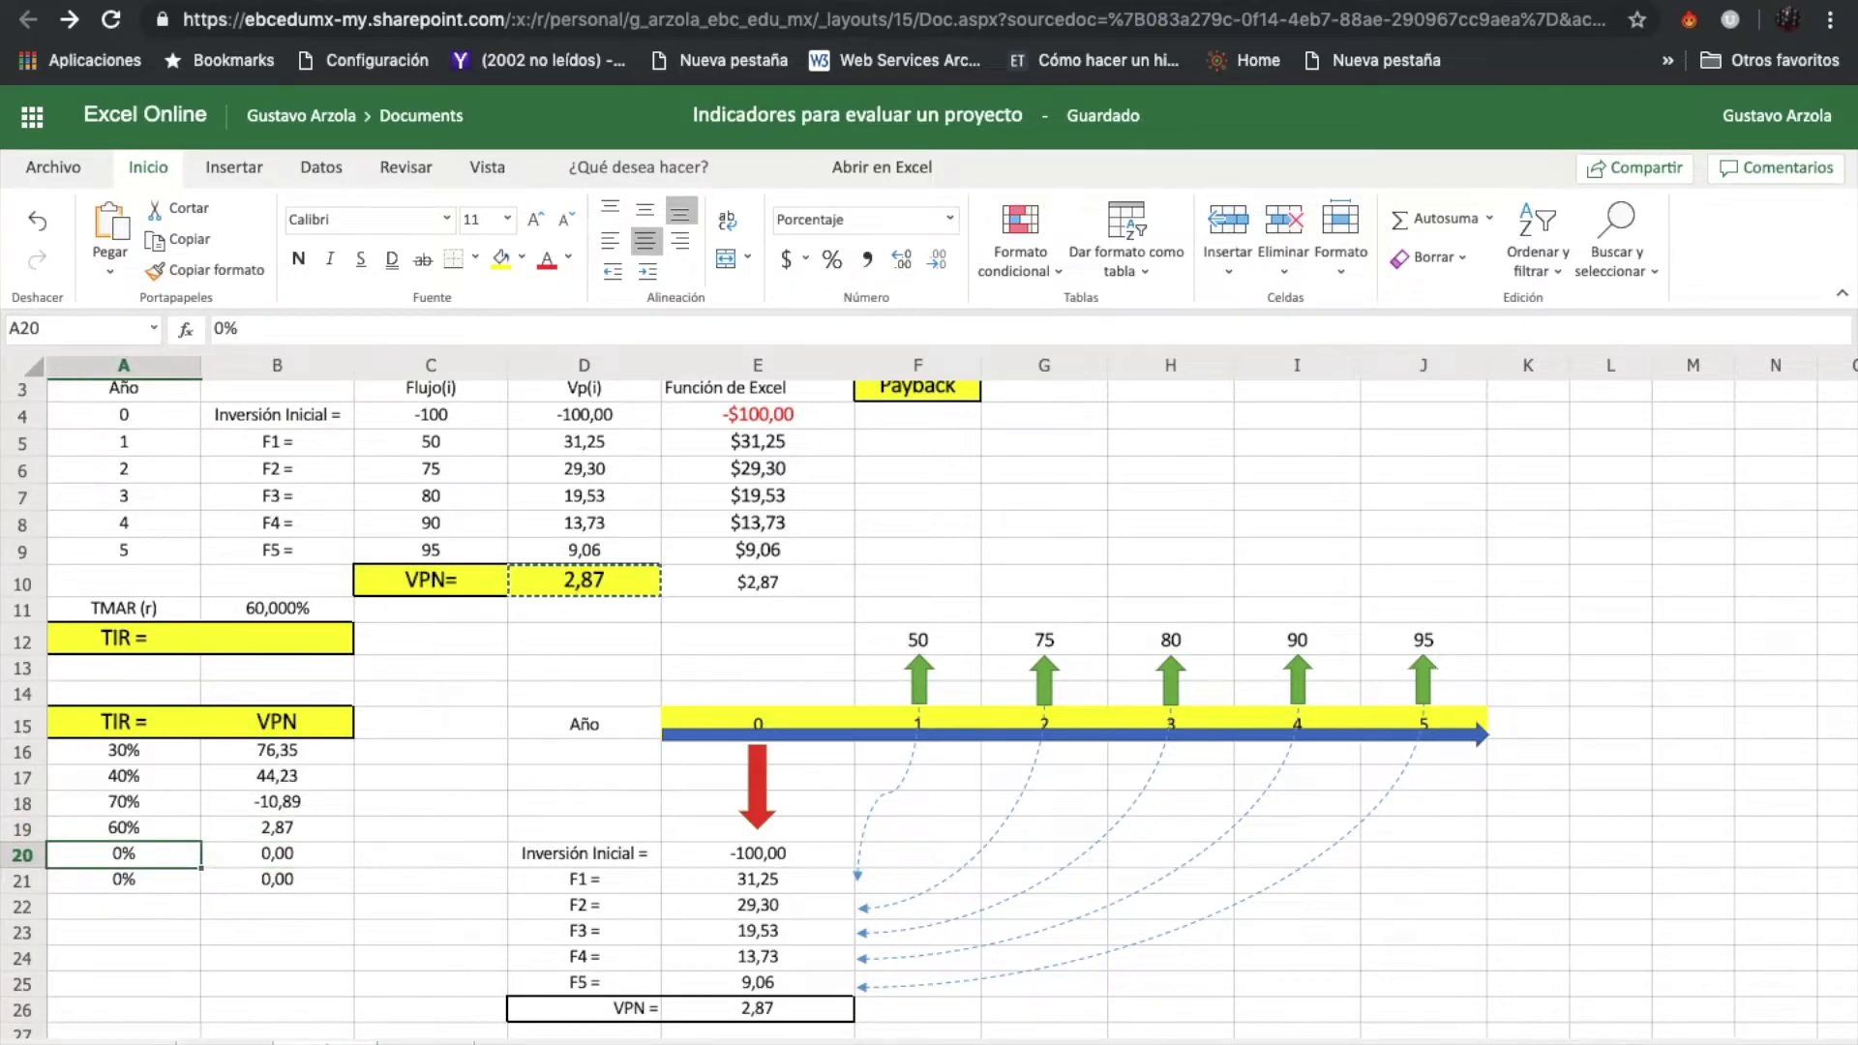
text(64)
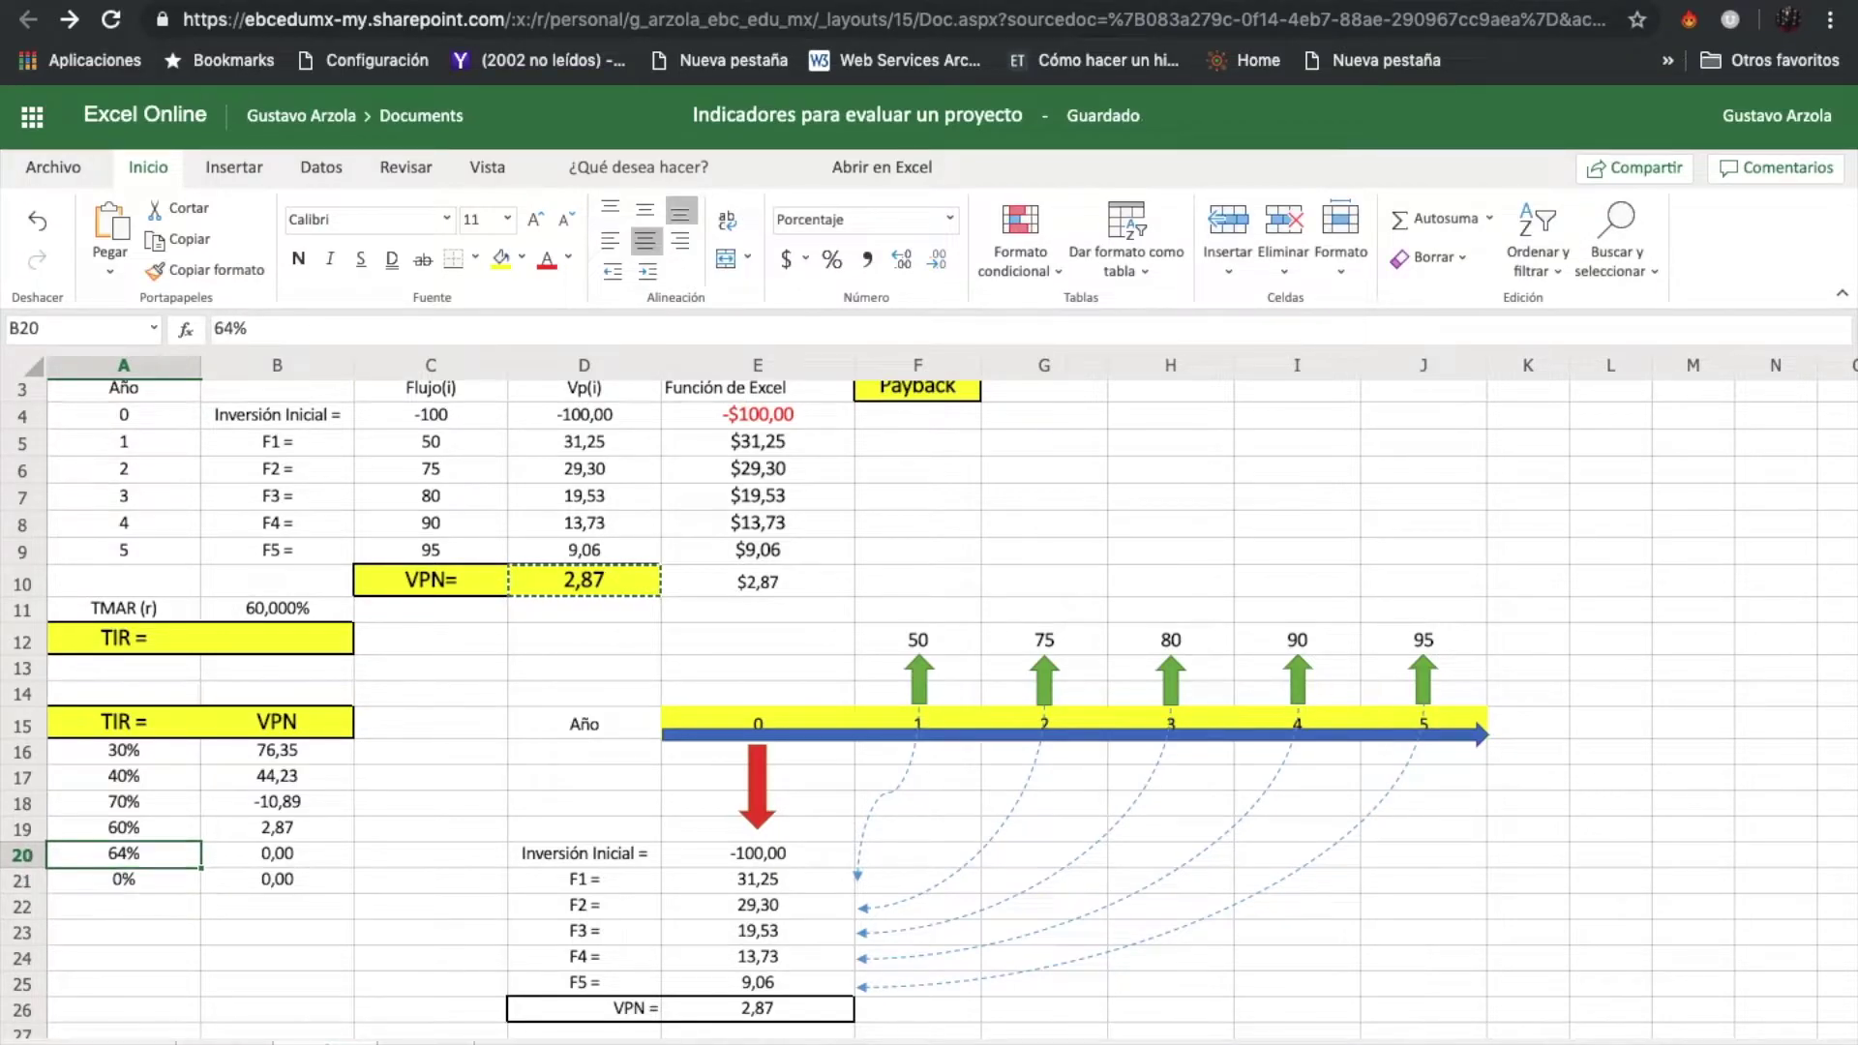
key(Tab)
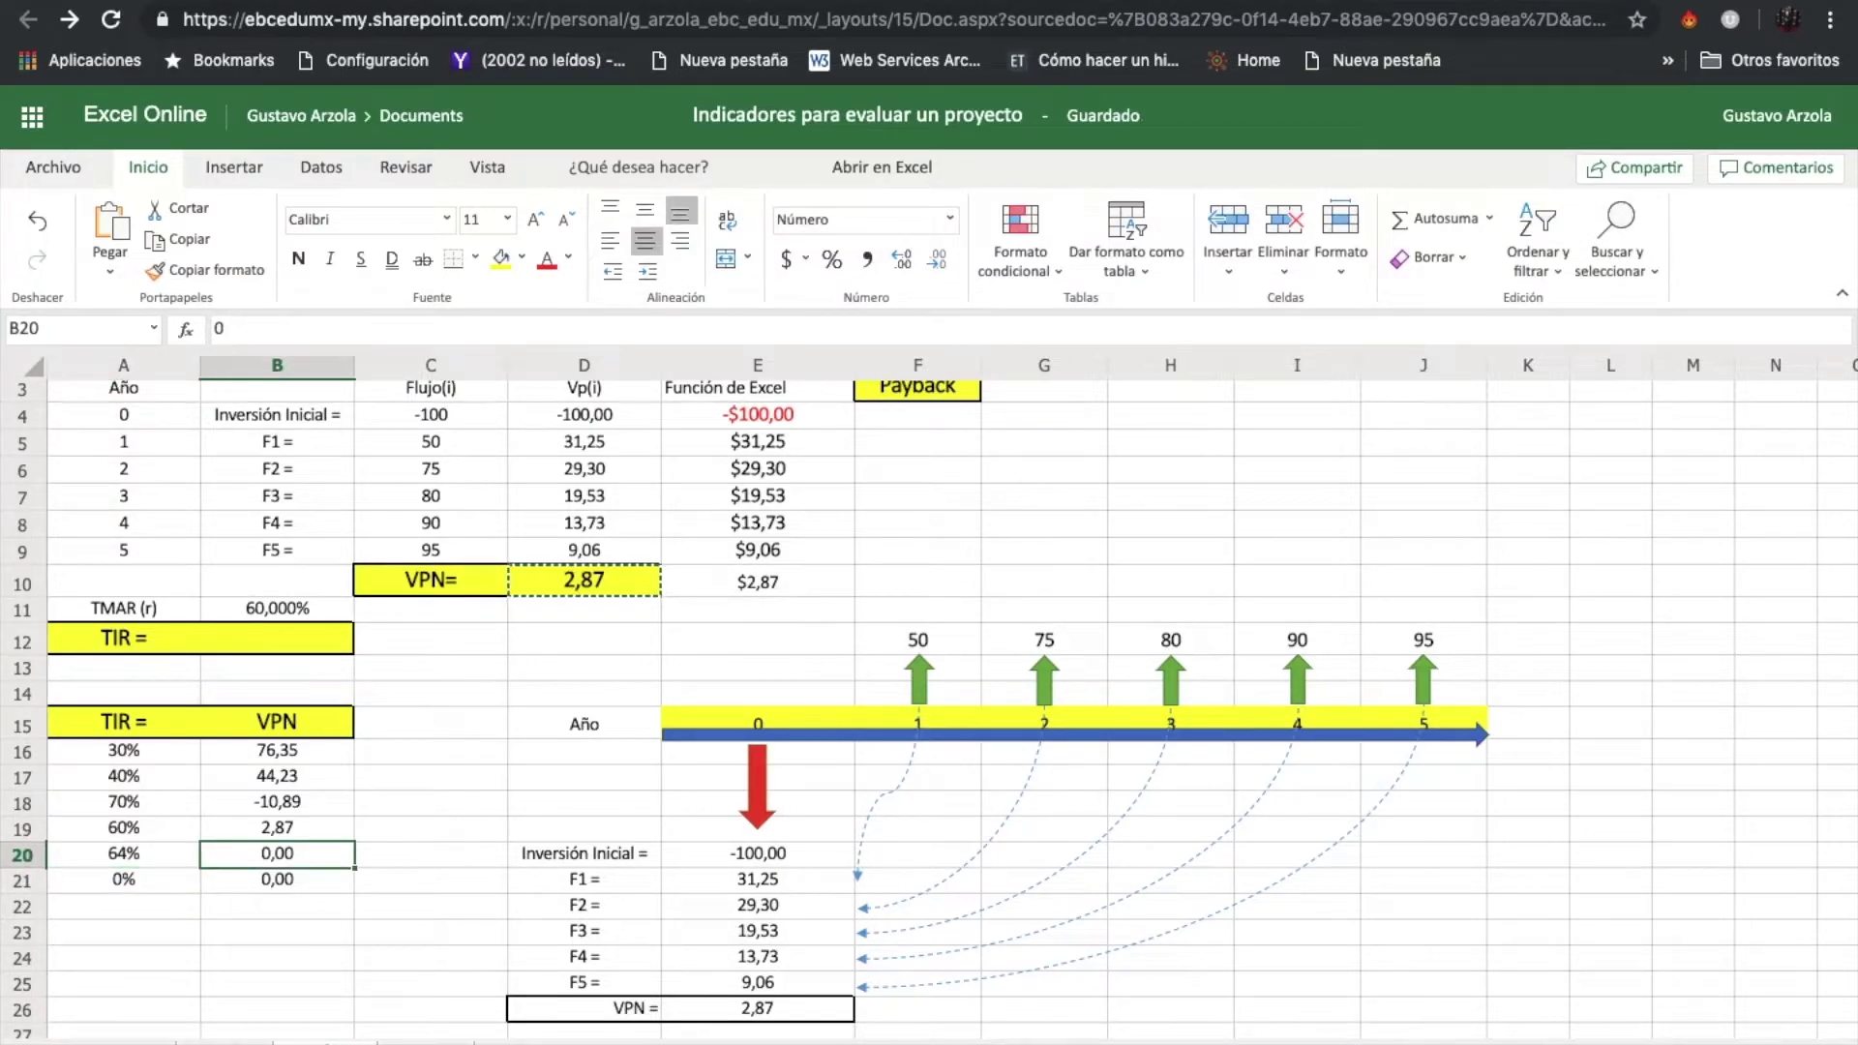
click(261, 617)
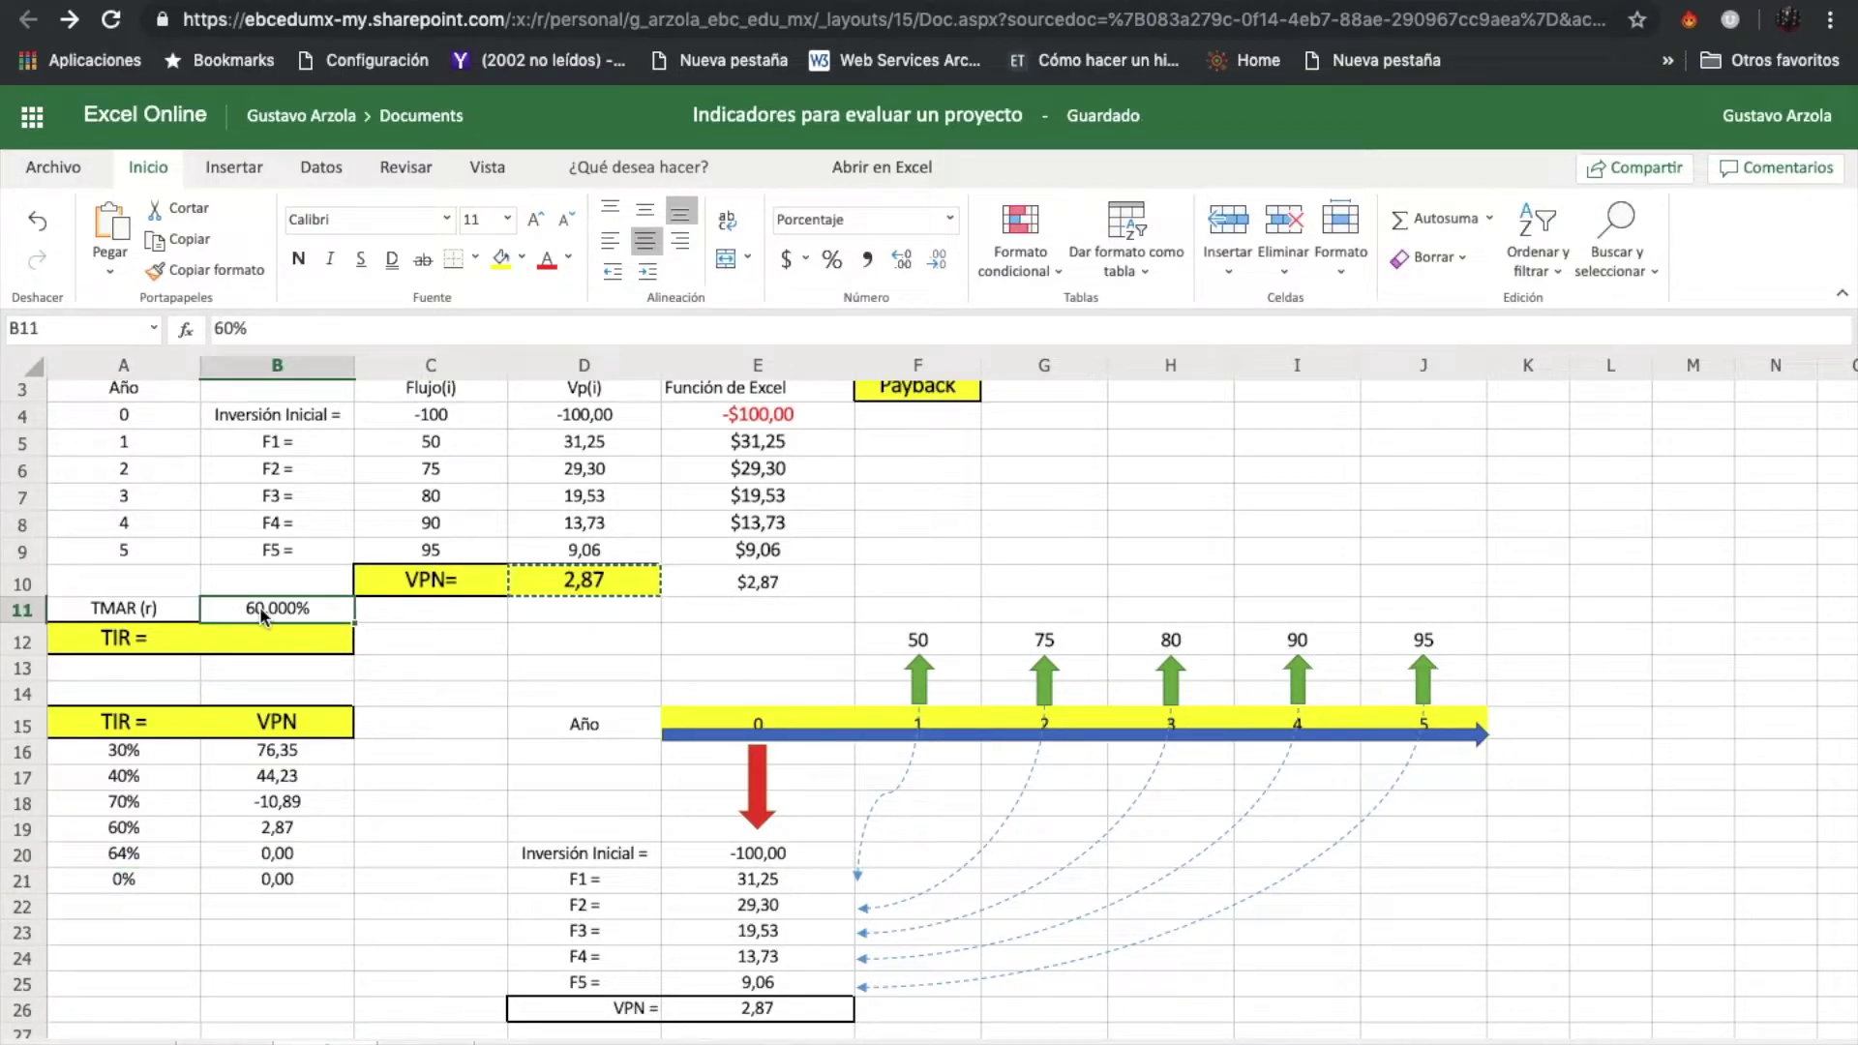
text(64)
key(Return)
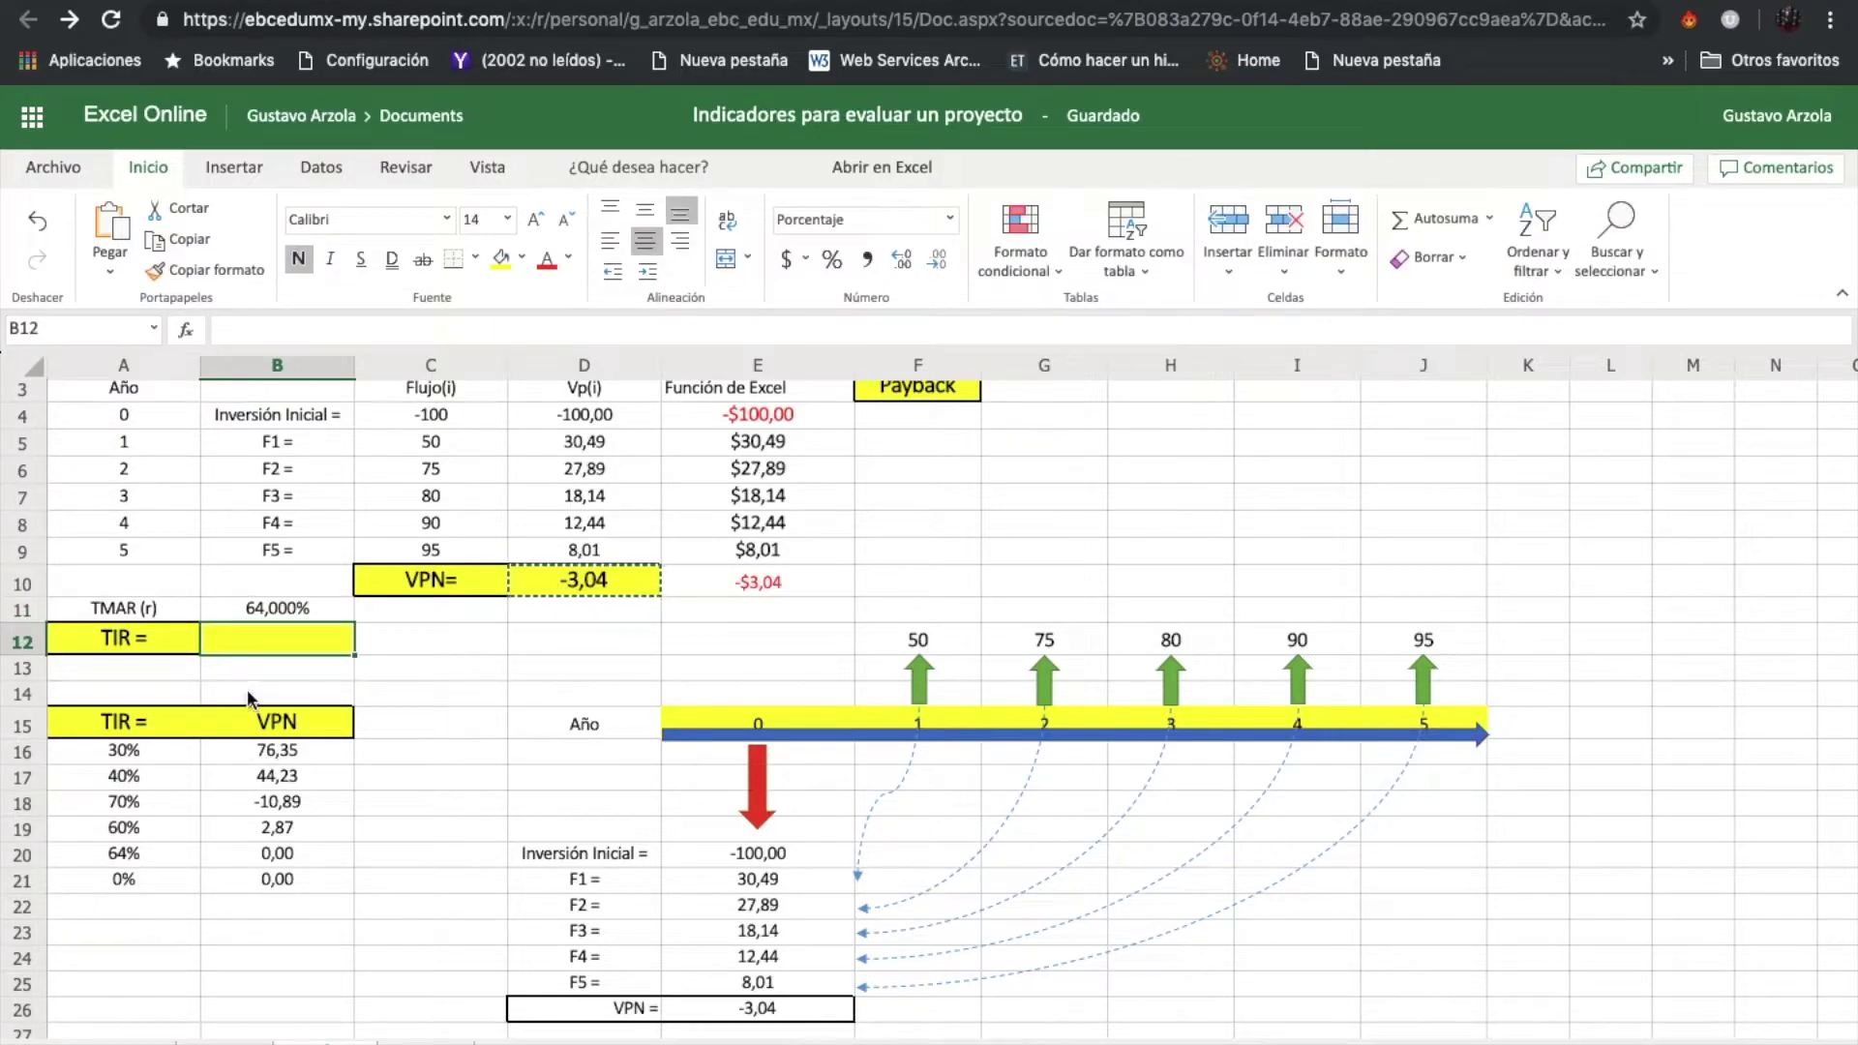
Step: Paste the VPN from D10 into B20 as a value only
click(279, 855)
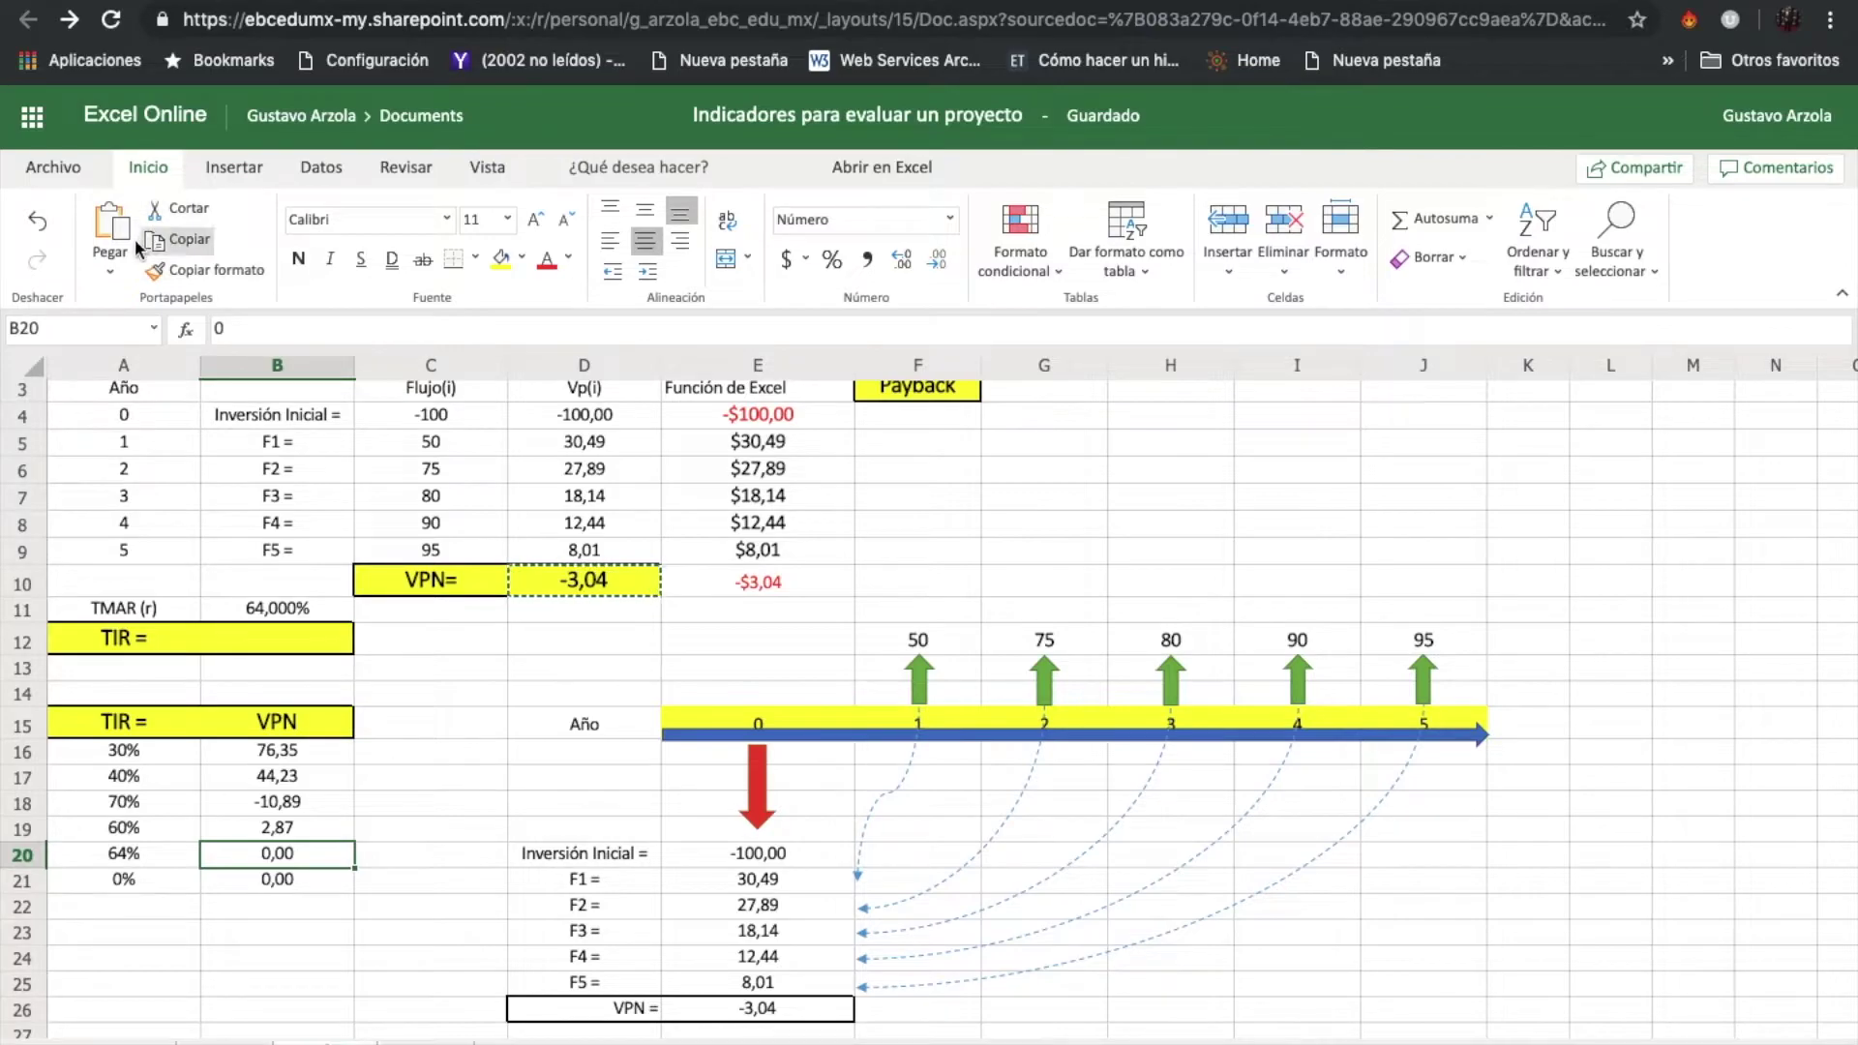
click(109, 259)
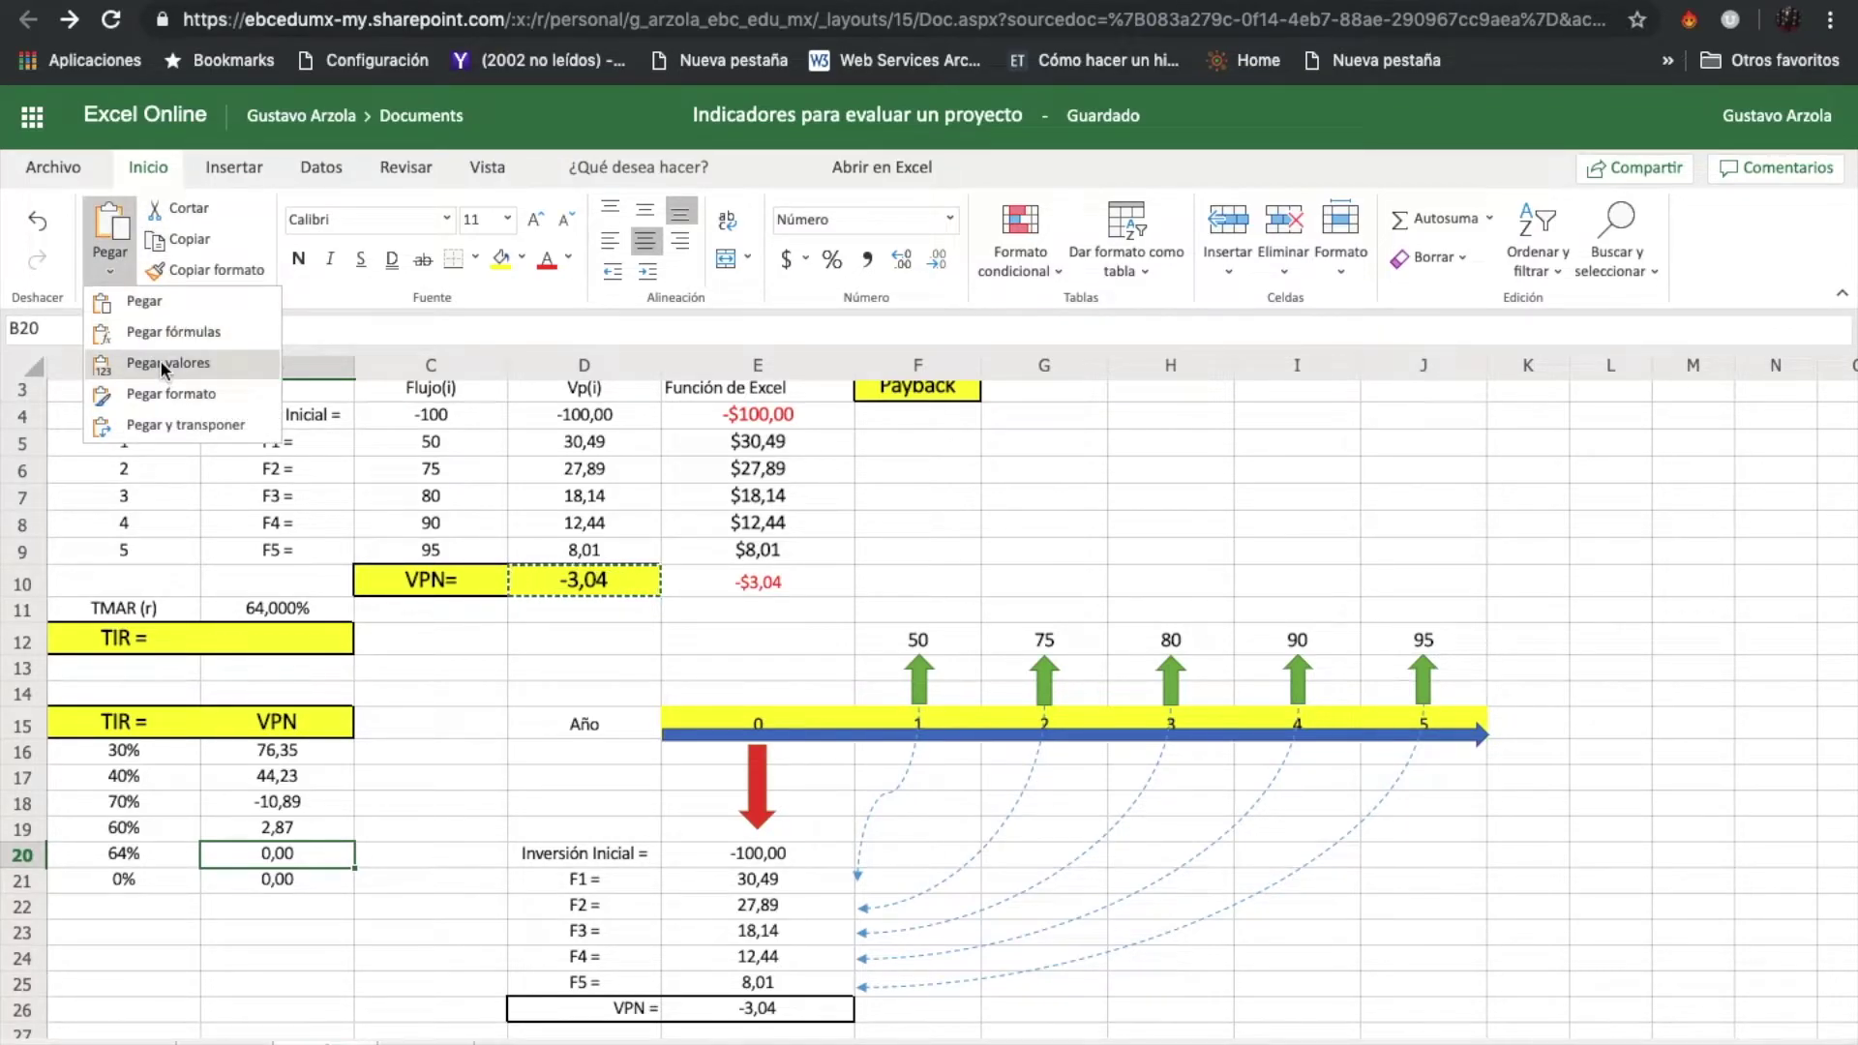
click(165, 361)
Step: Enter 62% as the last rate of the TIR table in A21 and set the TMAR in B11 to 62%
click(114, 884)
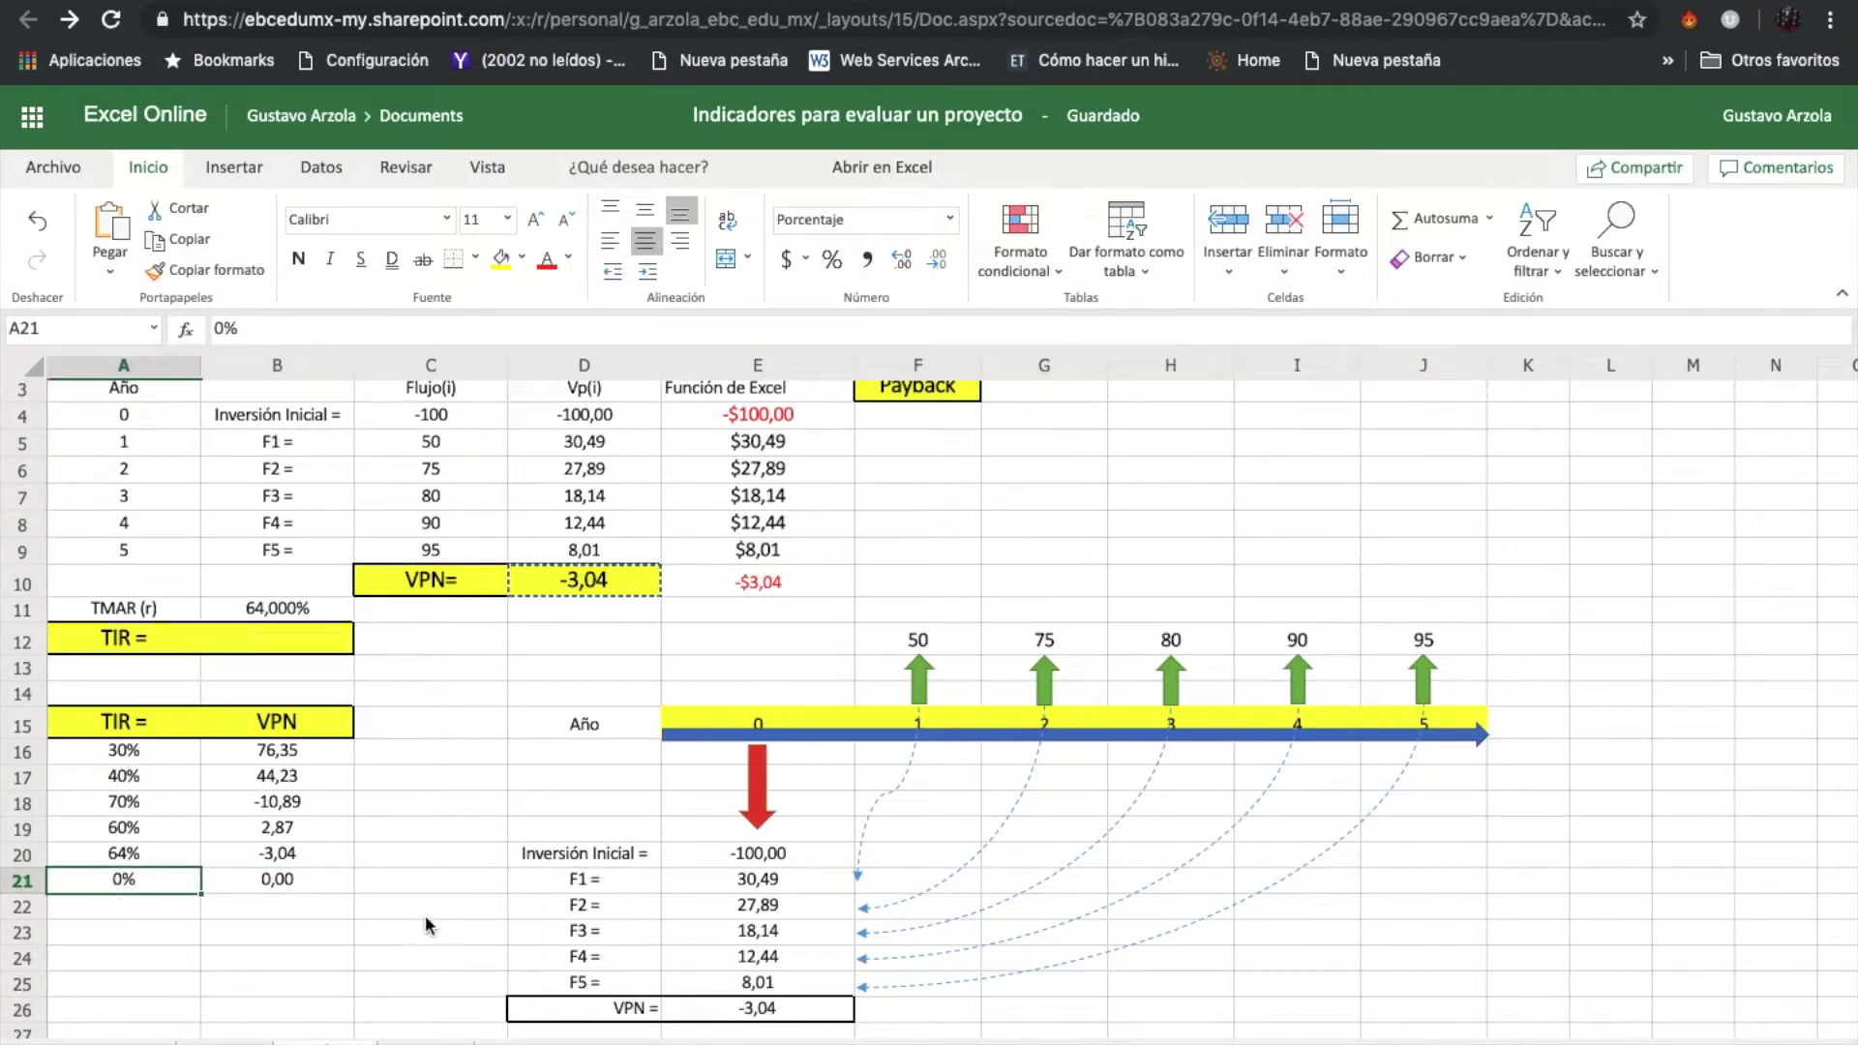
text(62)
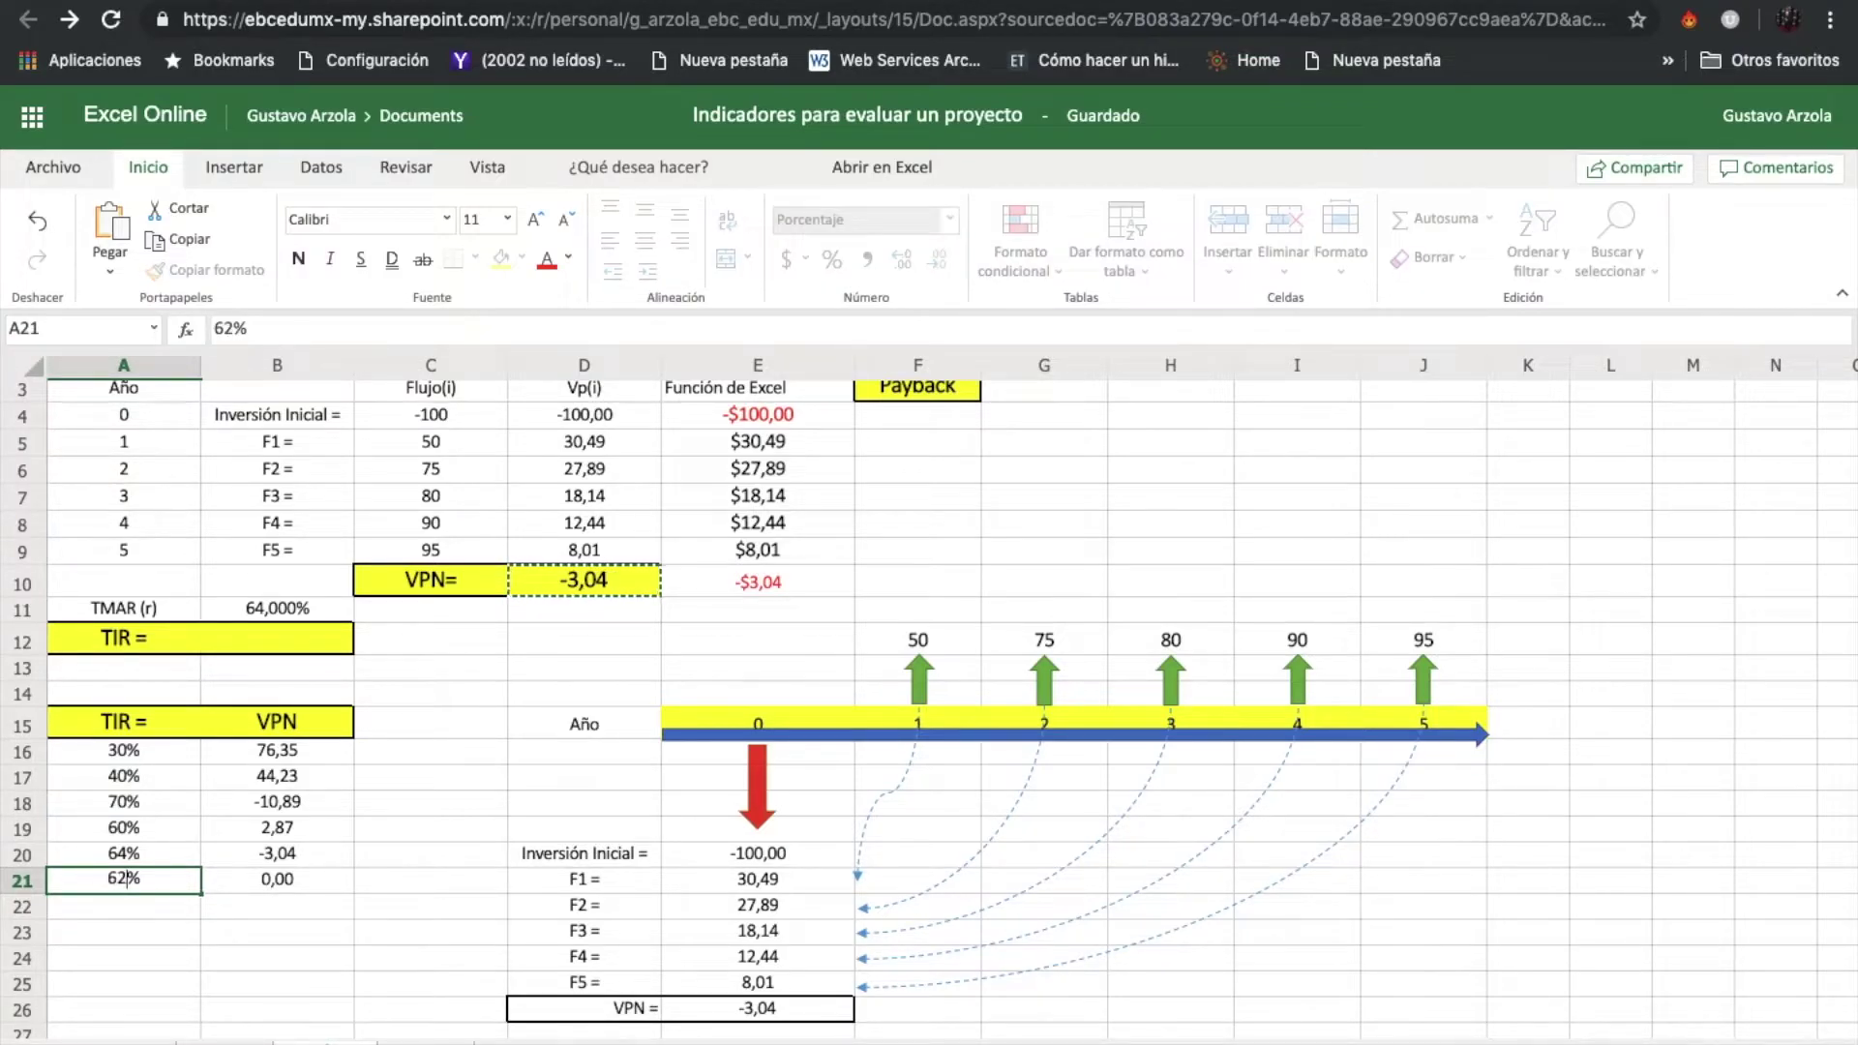
key(Return)
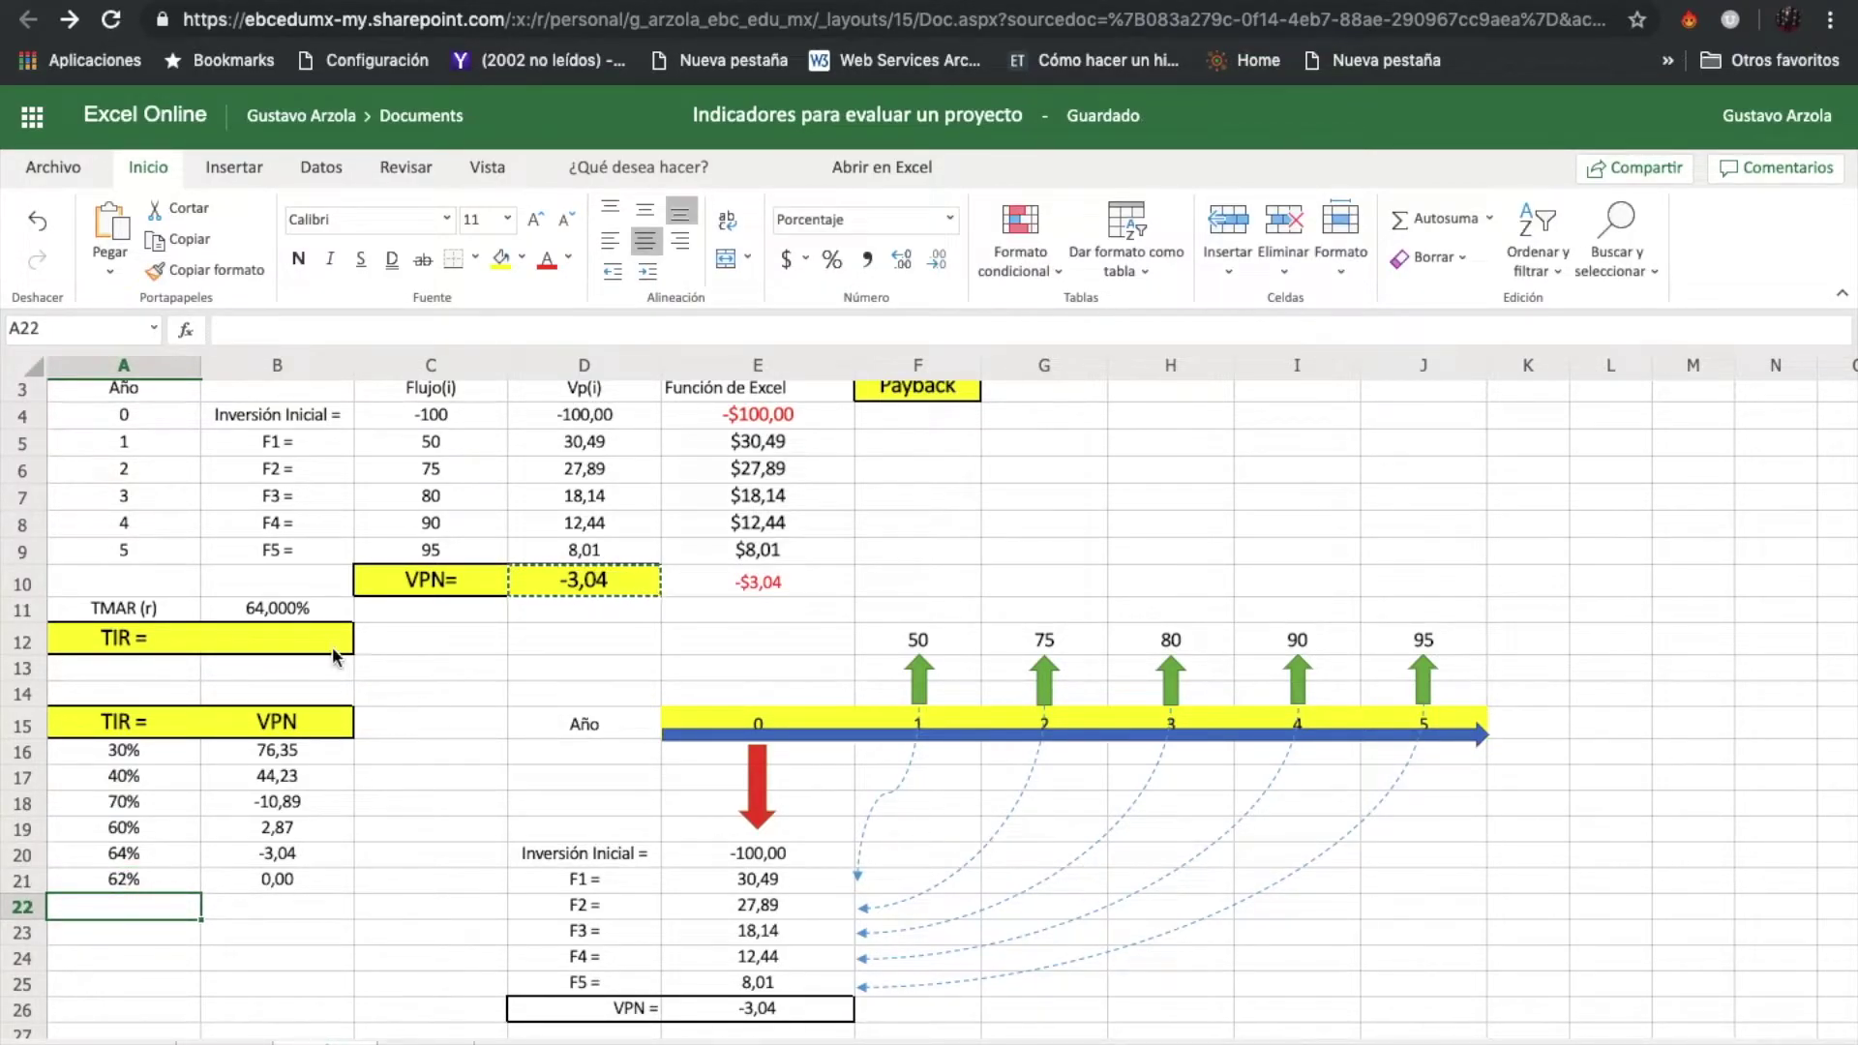
click(286, 617)
text(62)
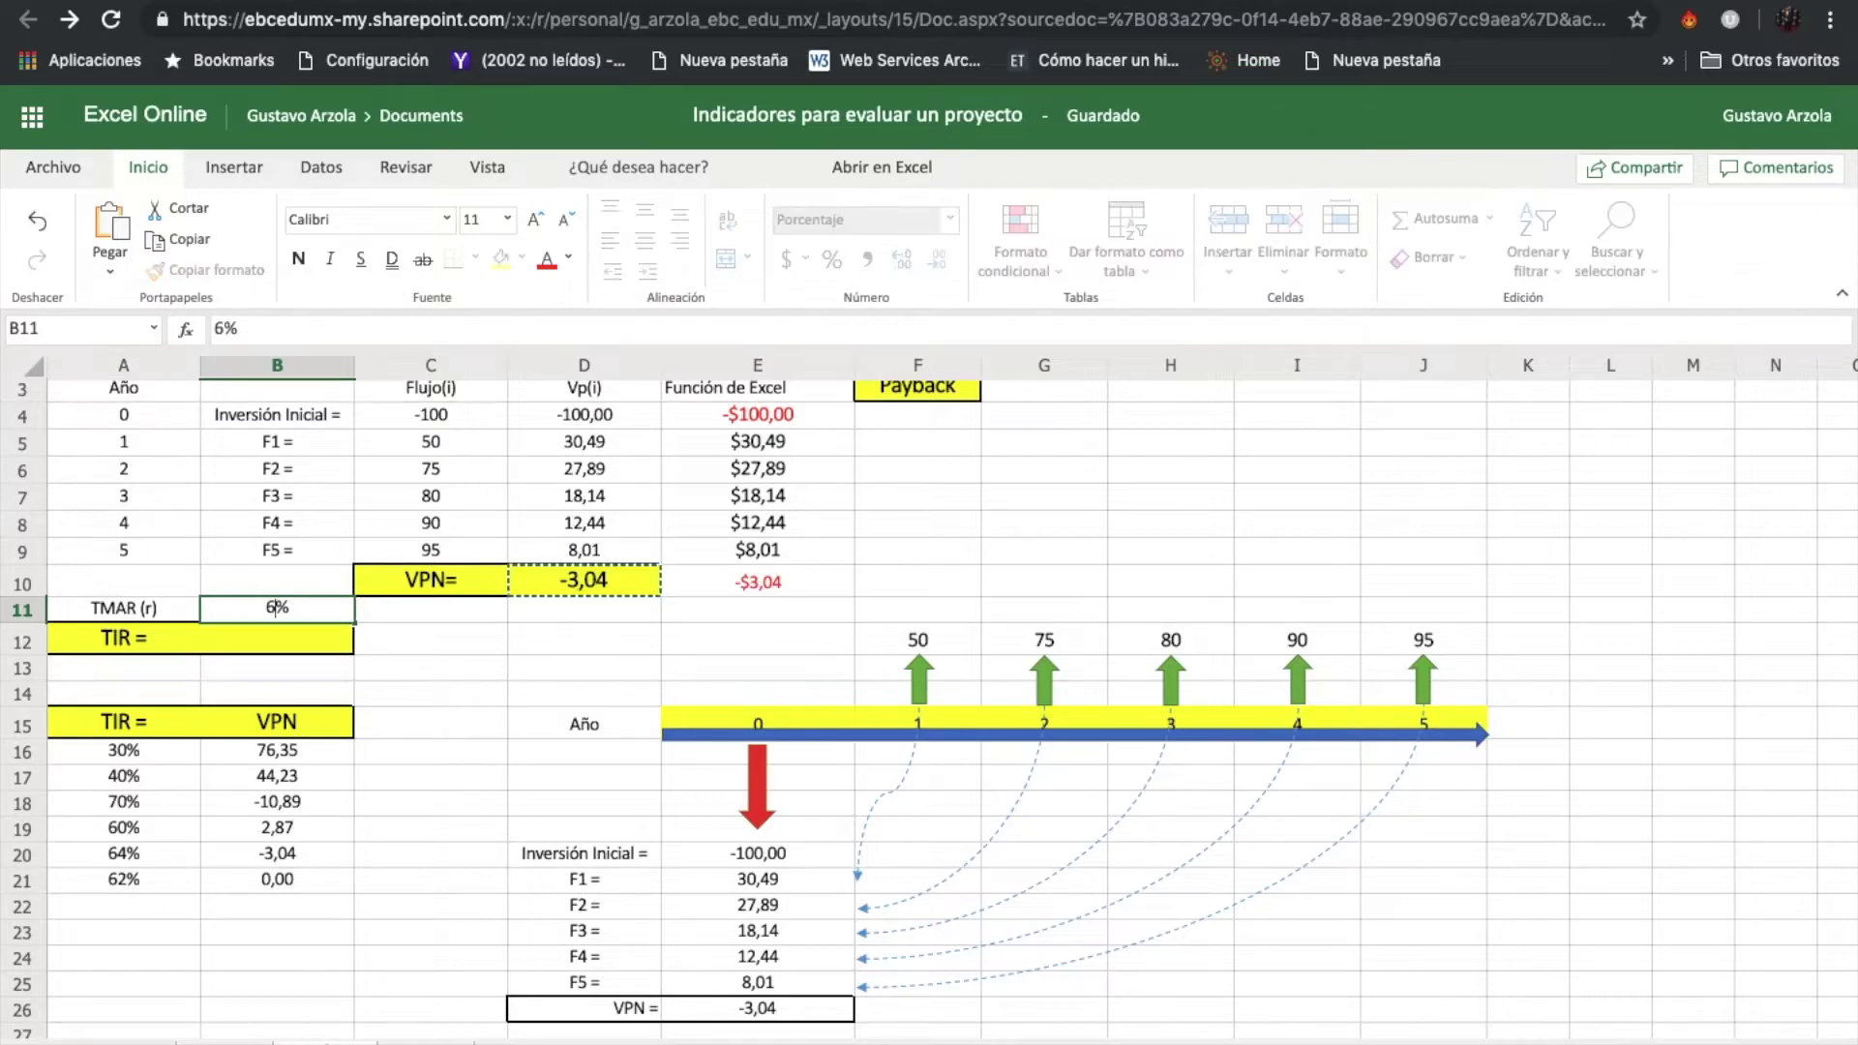
key(Return)
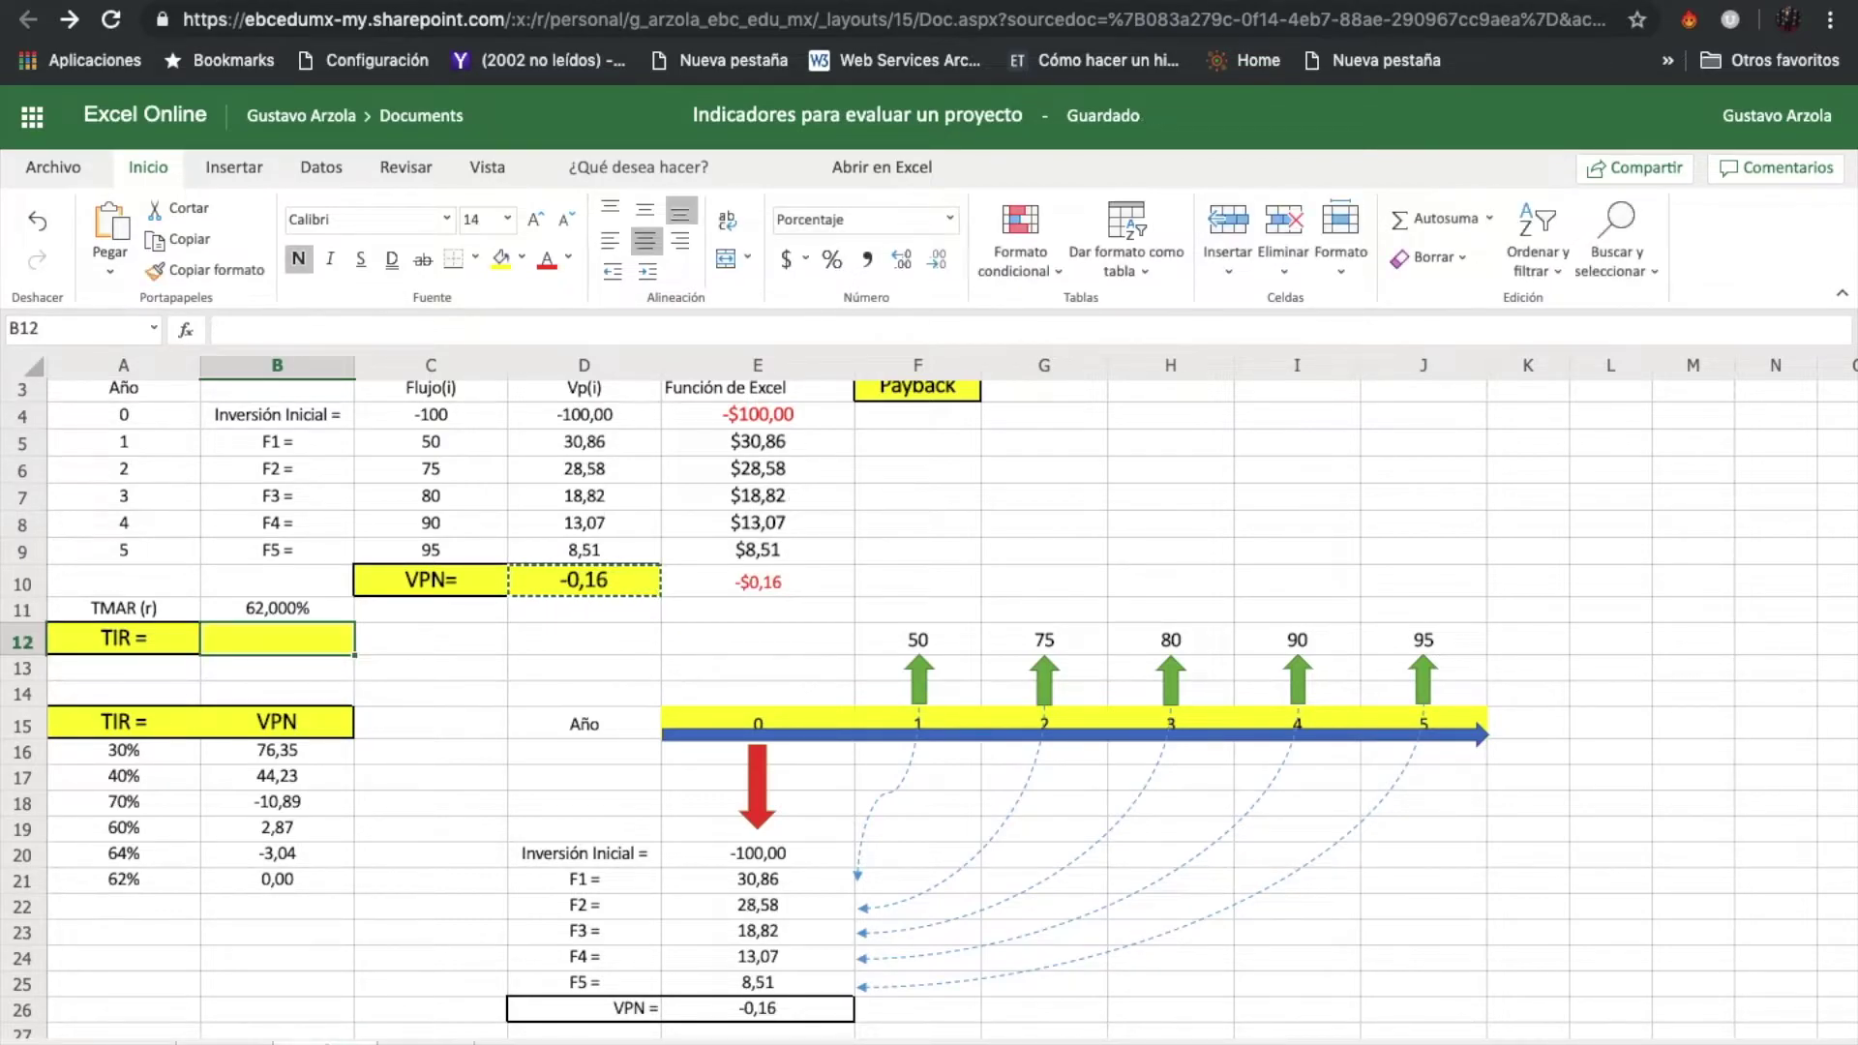
Step: Paste the VPN from D10 into B21 as a value only
click(271, 888)
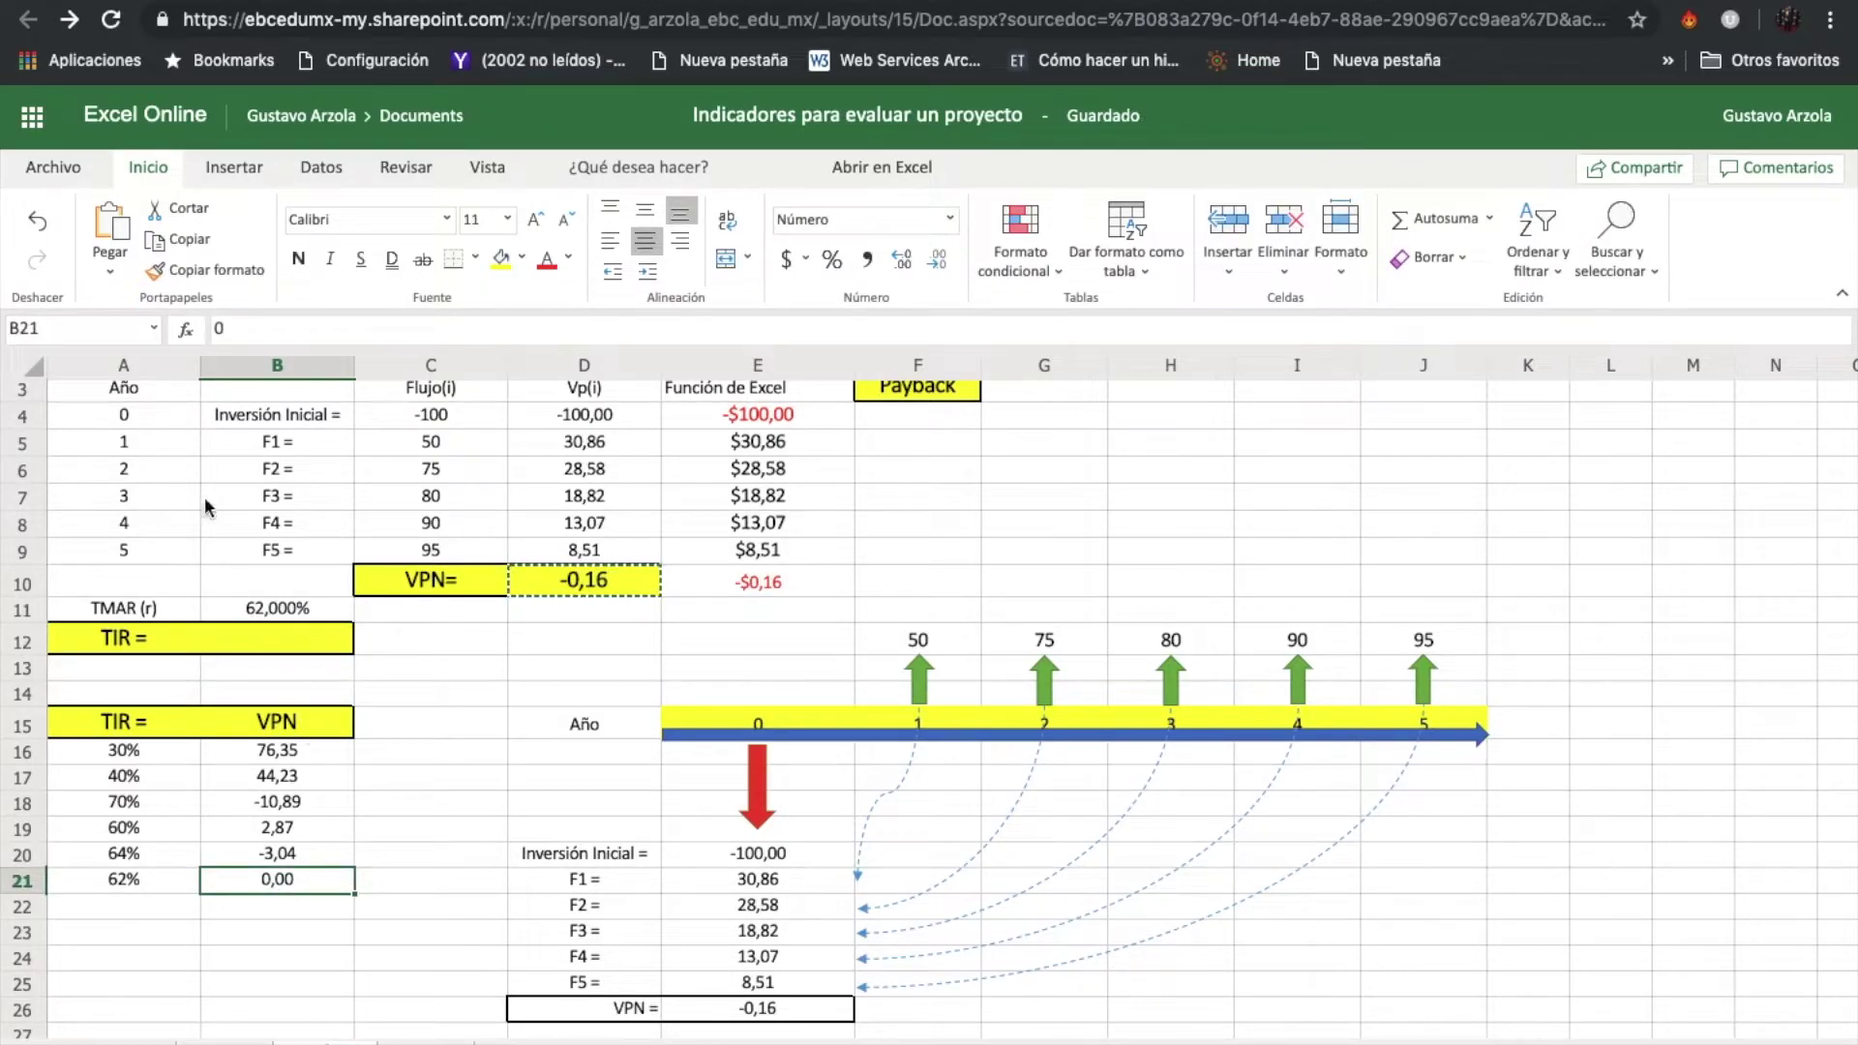
click(112, 271)
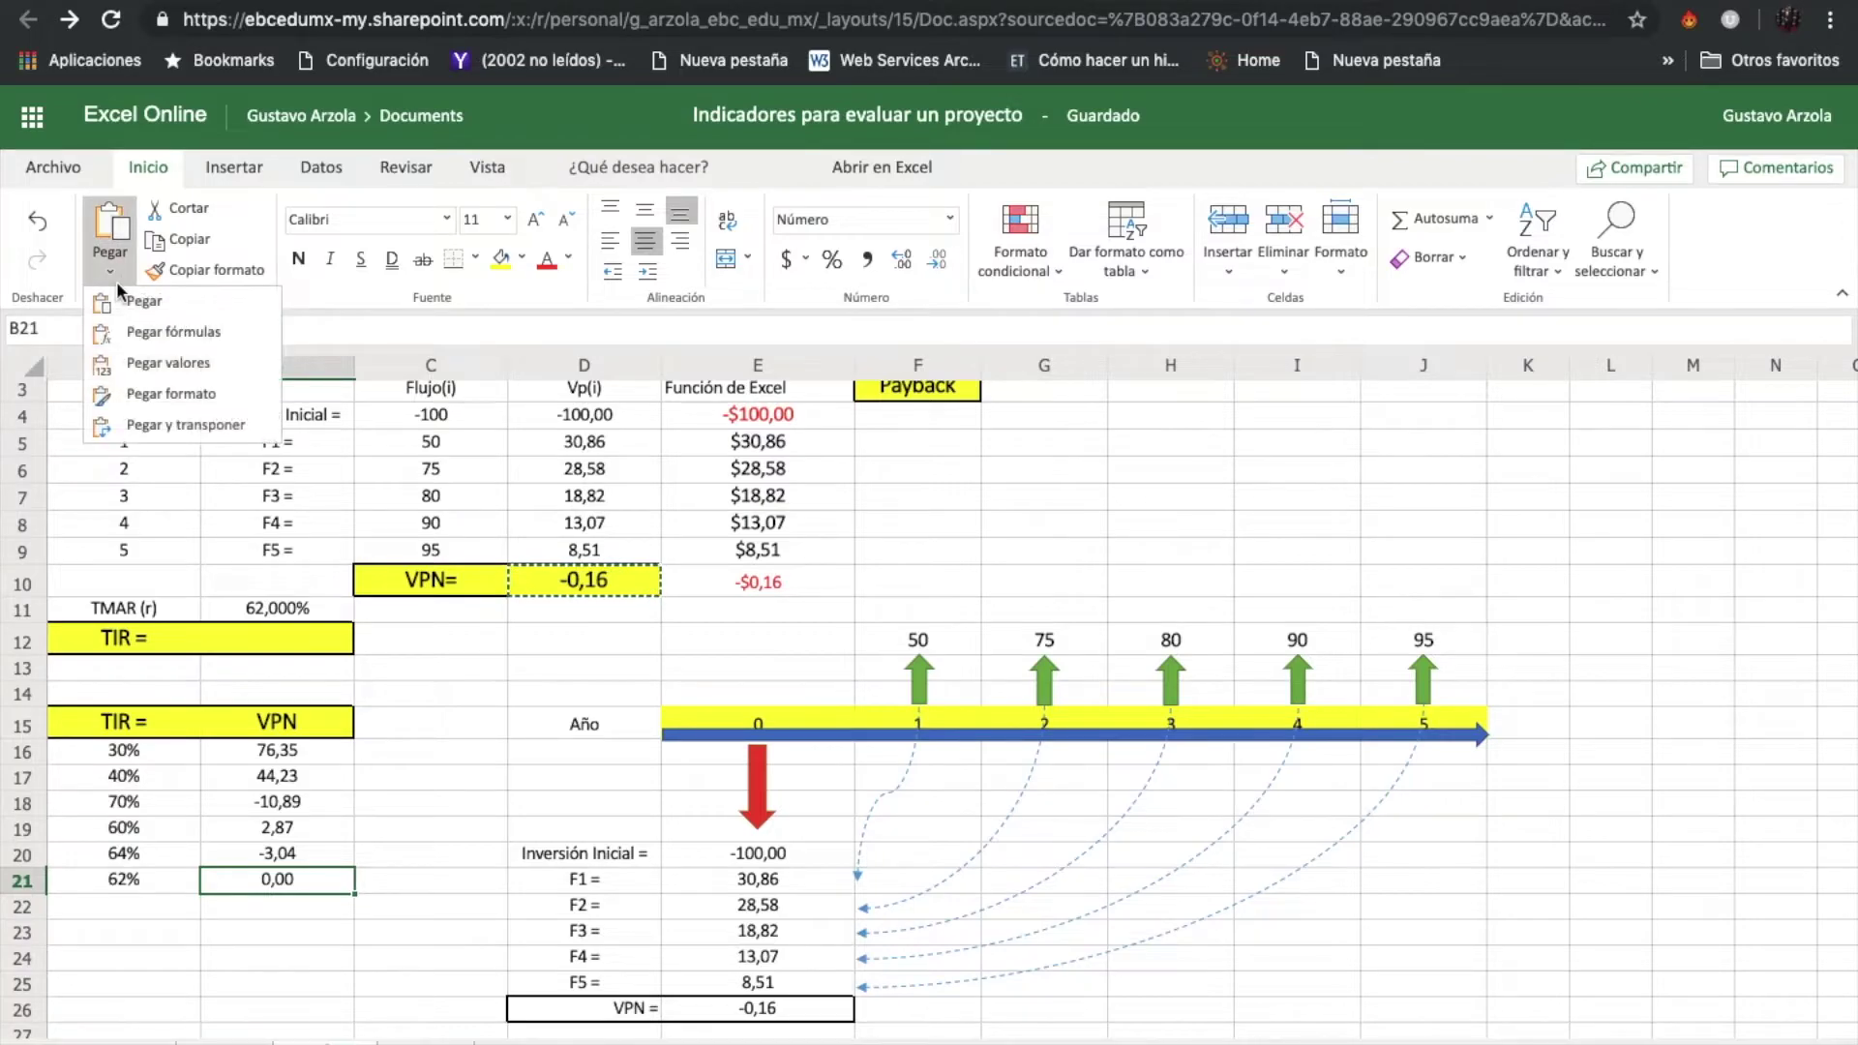
click(151, 366)
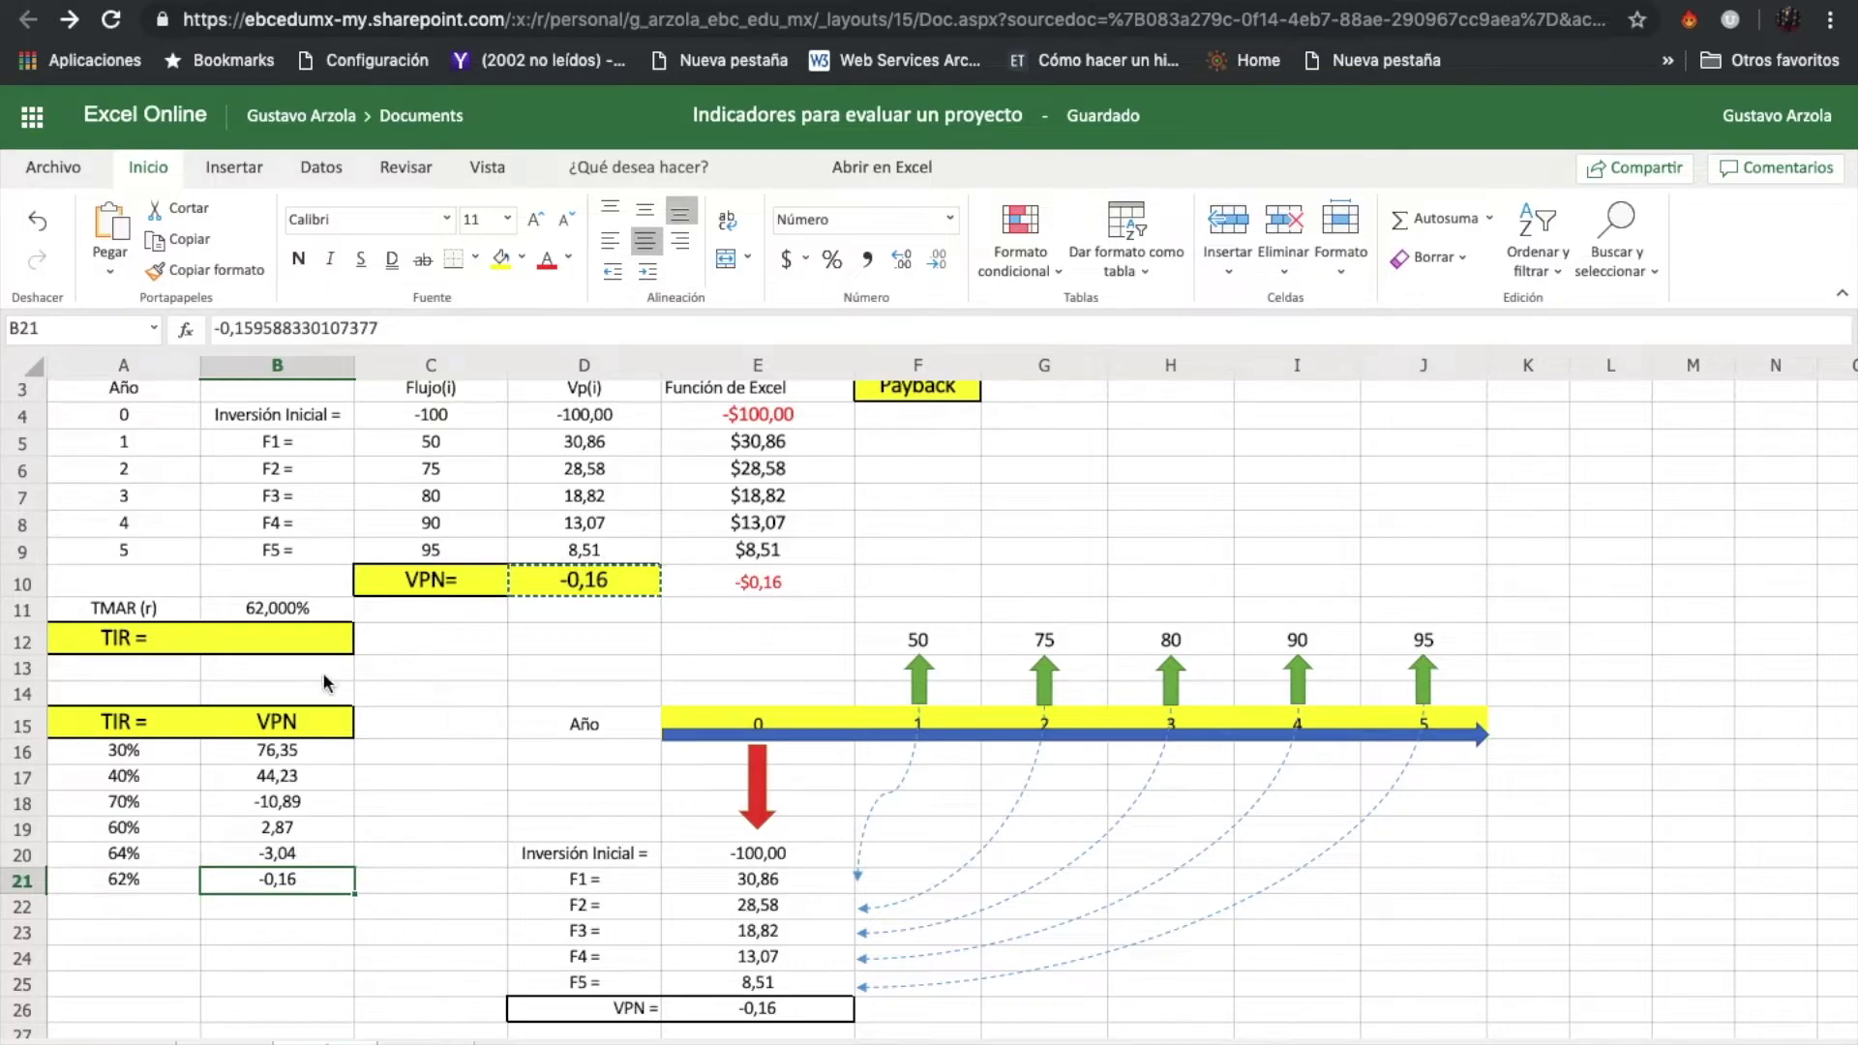
Step: Compare the rates and VPN values in the TIR table with the VPN chart, examining where the curve crosses zero
scroll(585, 580, up, 1)
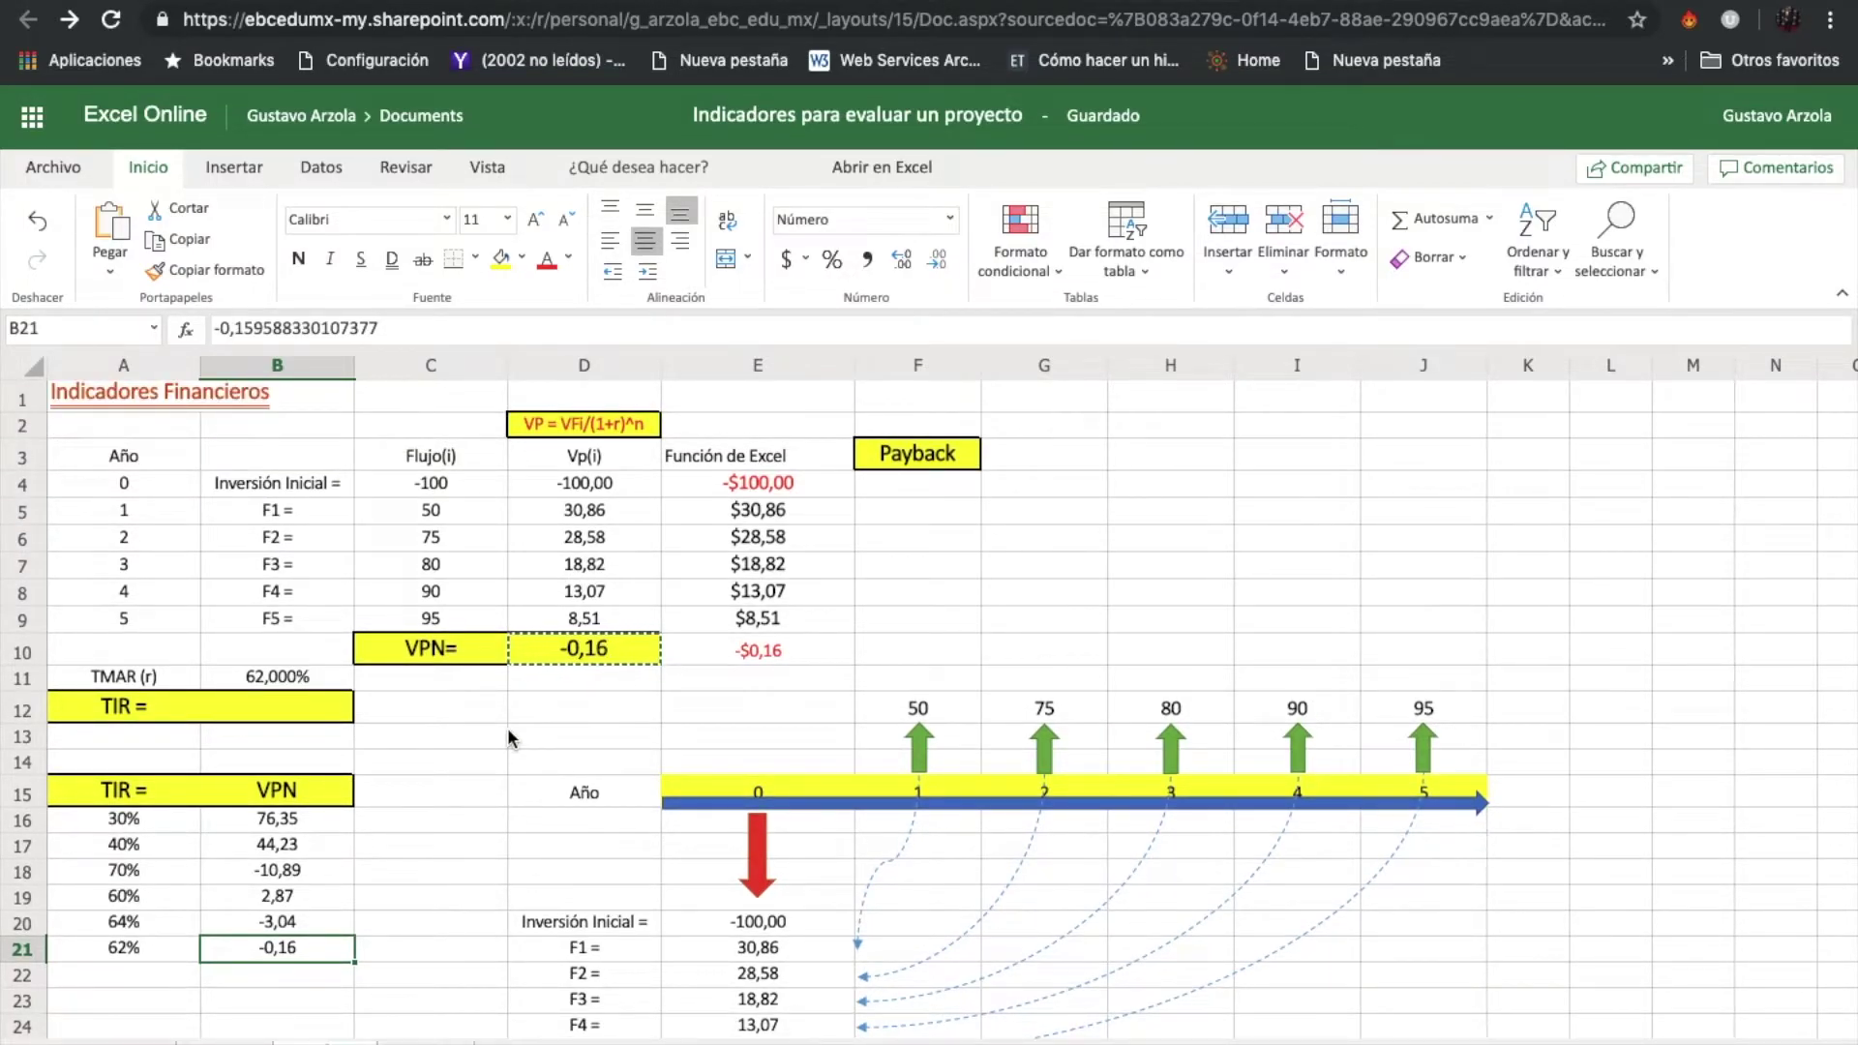
scroll(508, 738, down, 10)
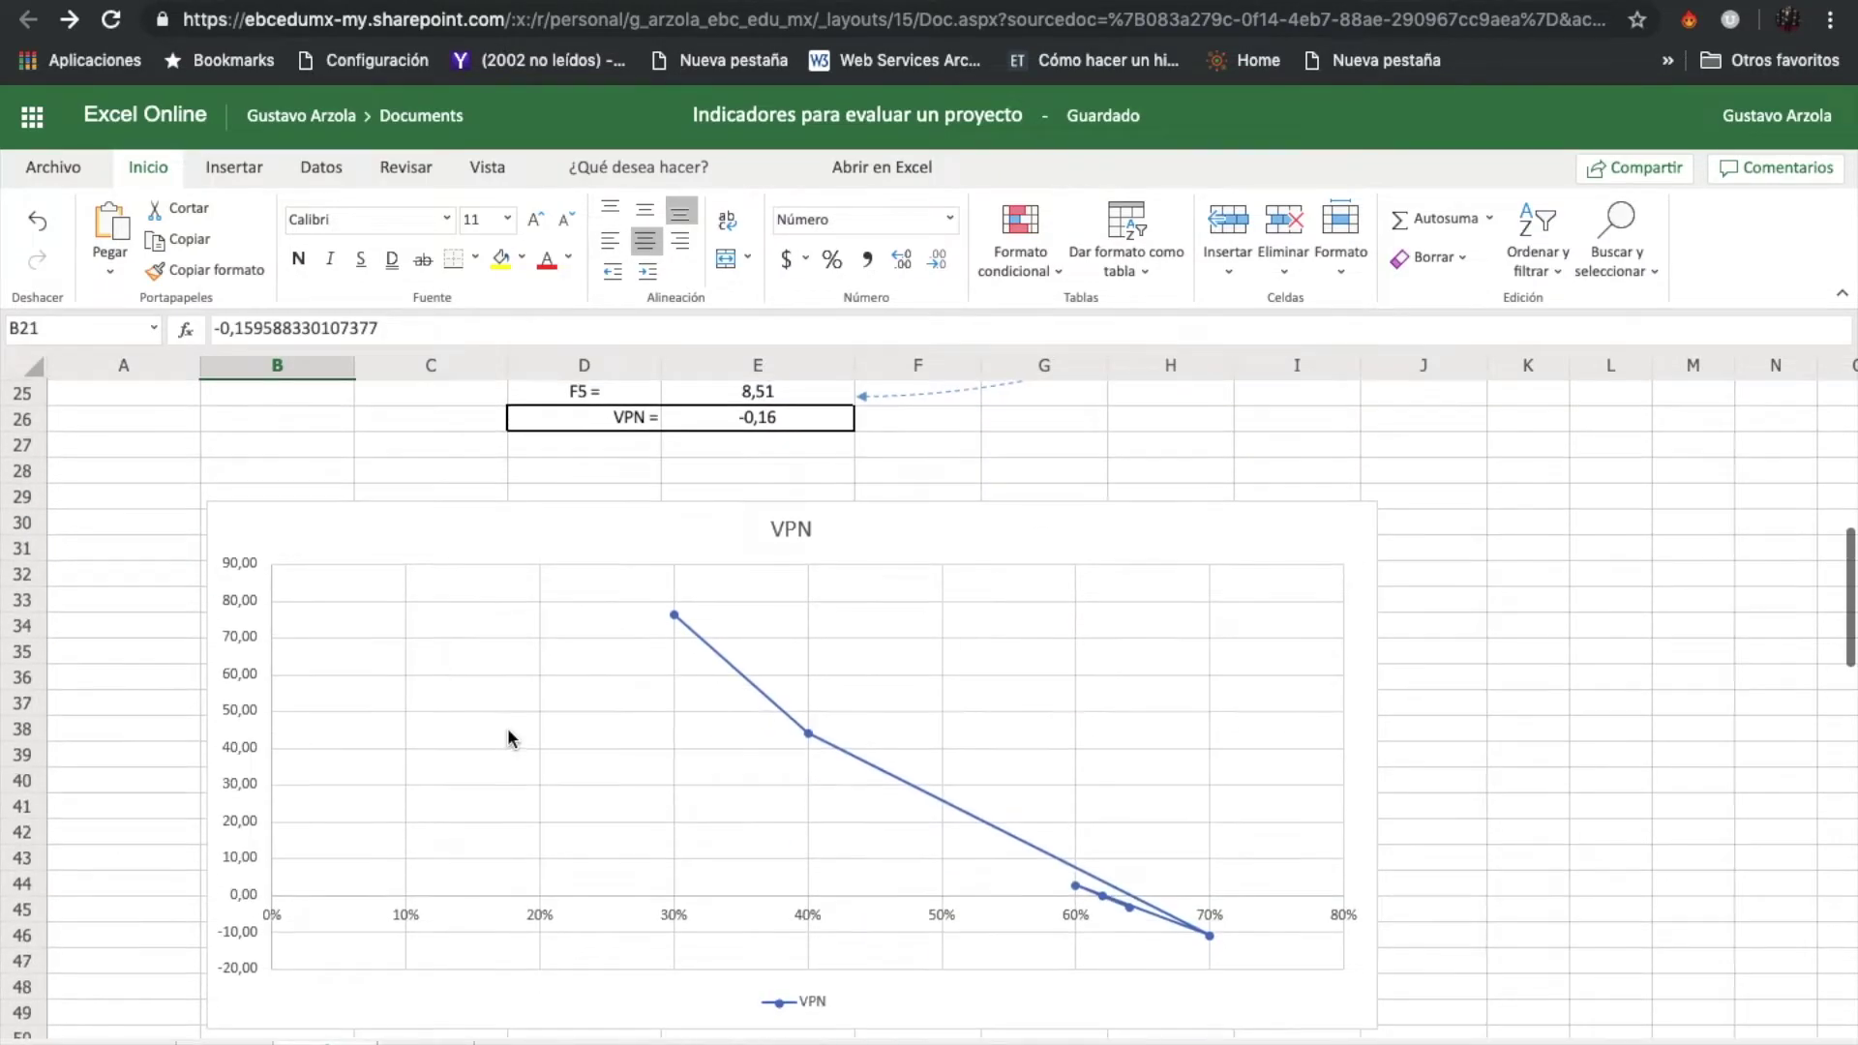
scroll(600, 728, up, 1)
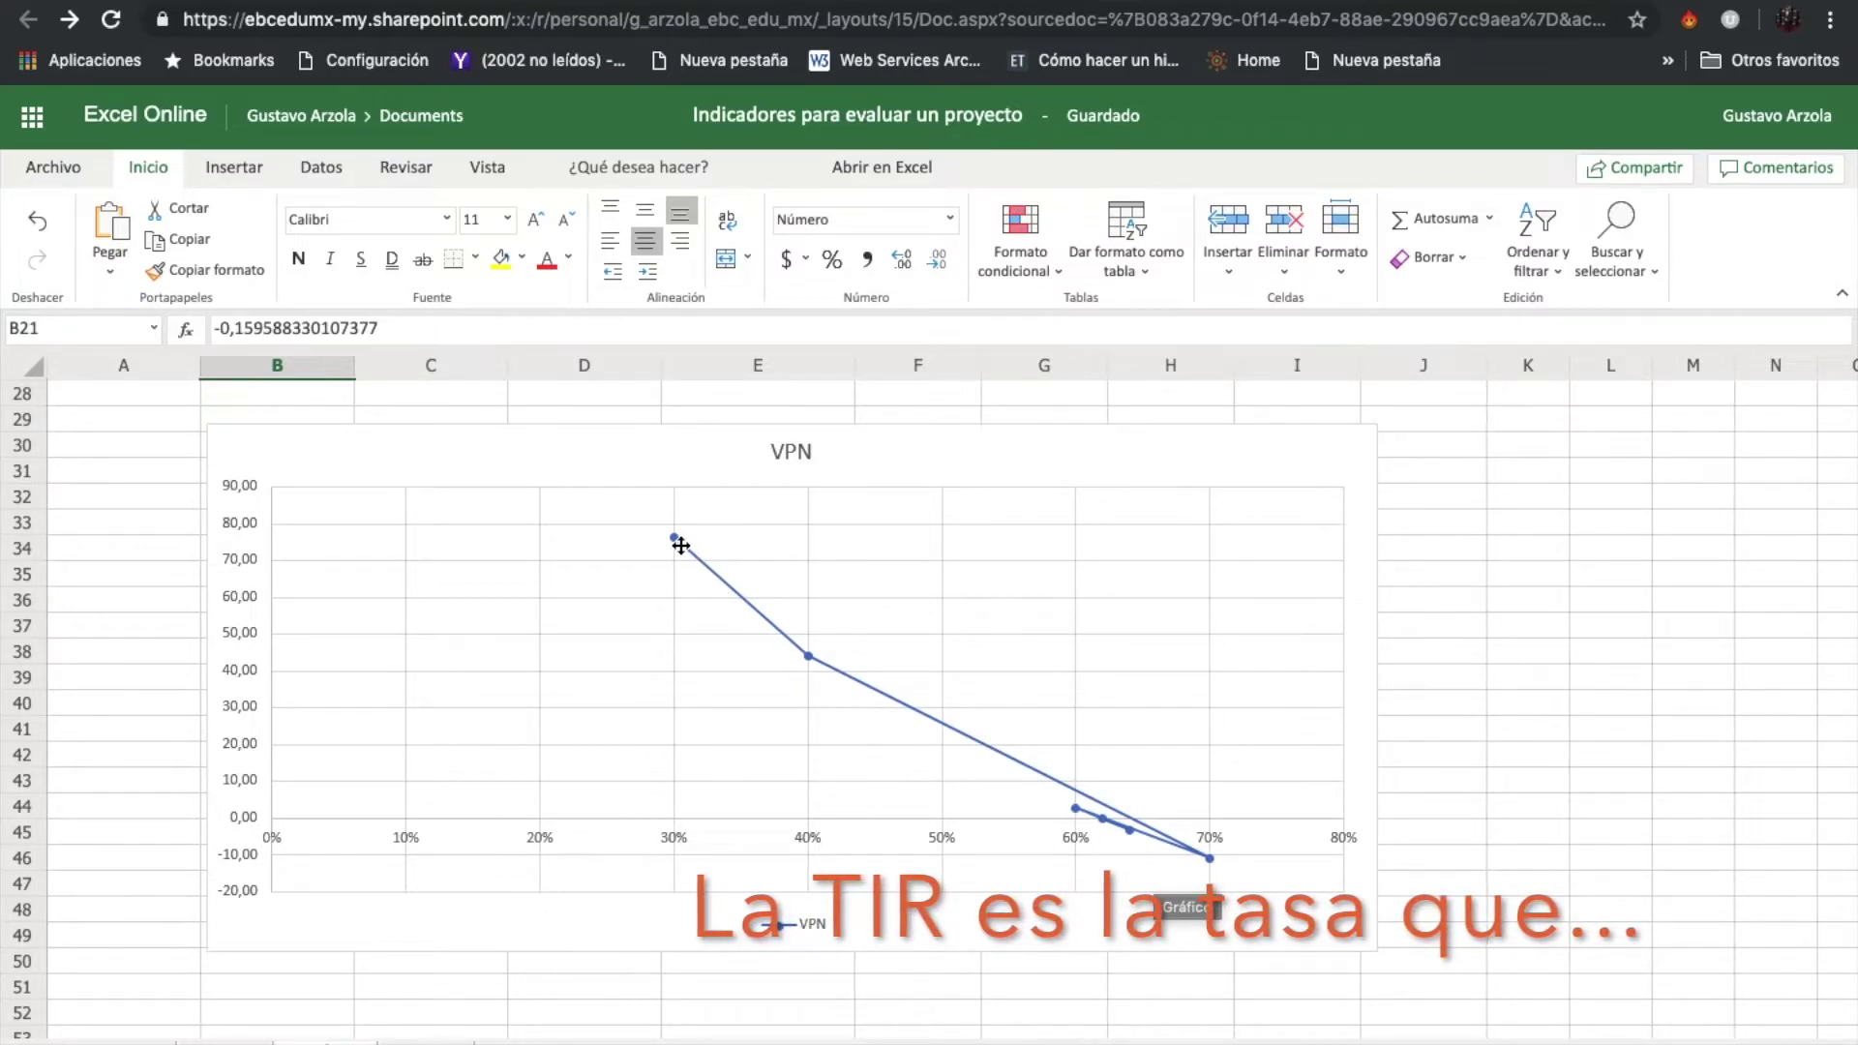
scroll(498, 578, up, 10)
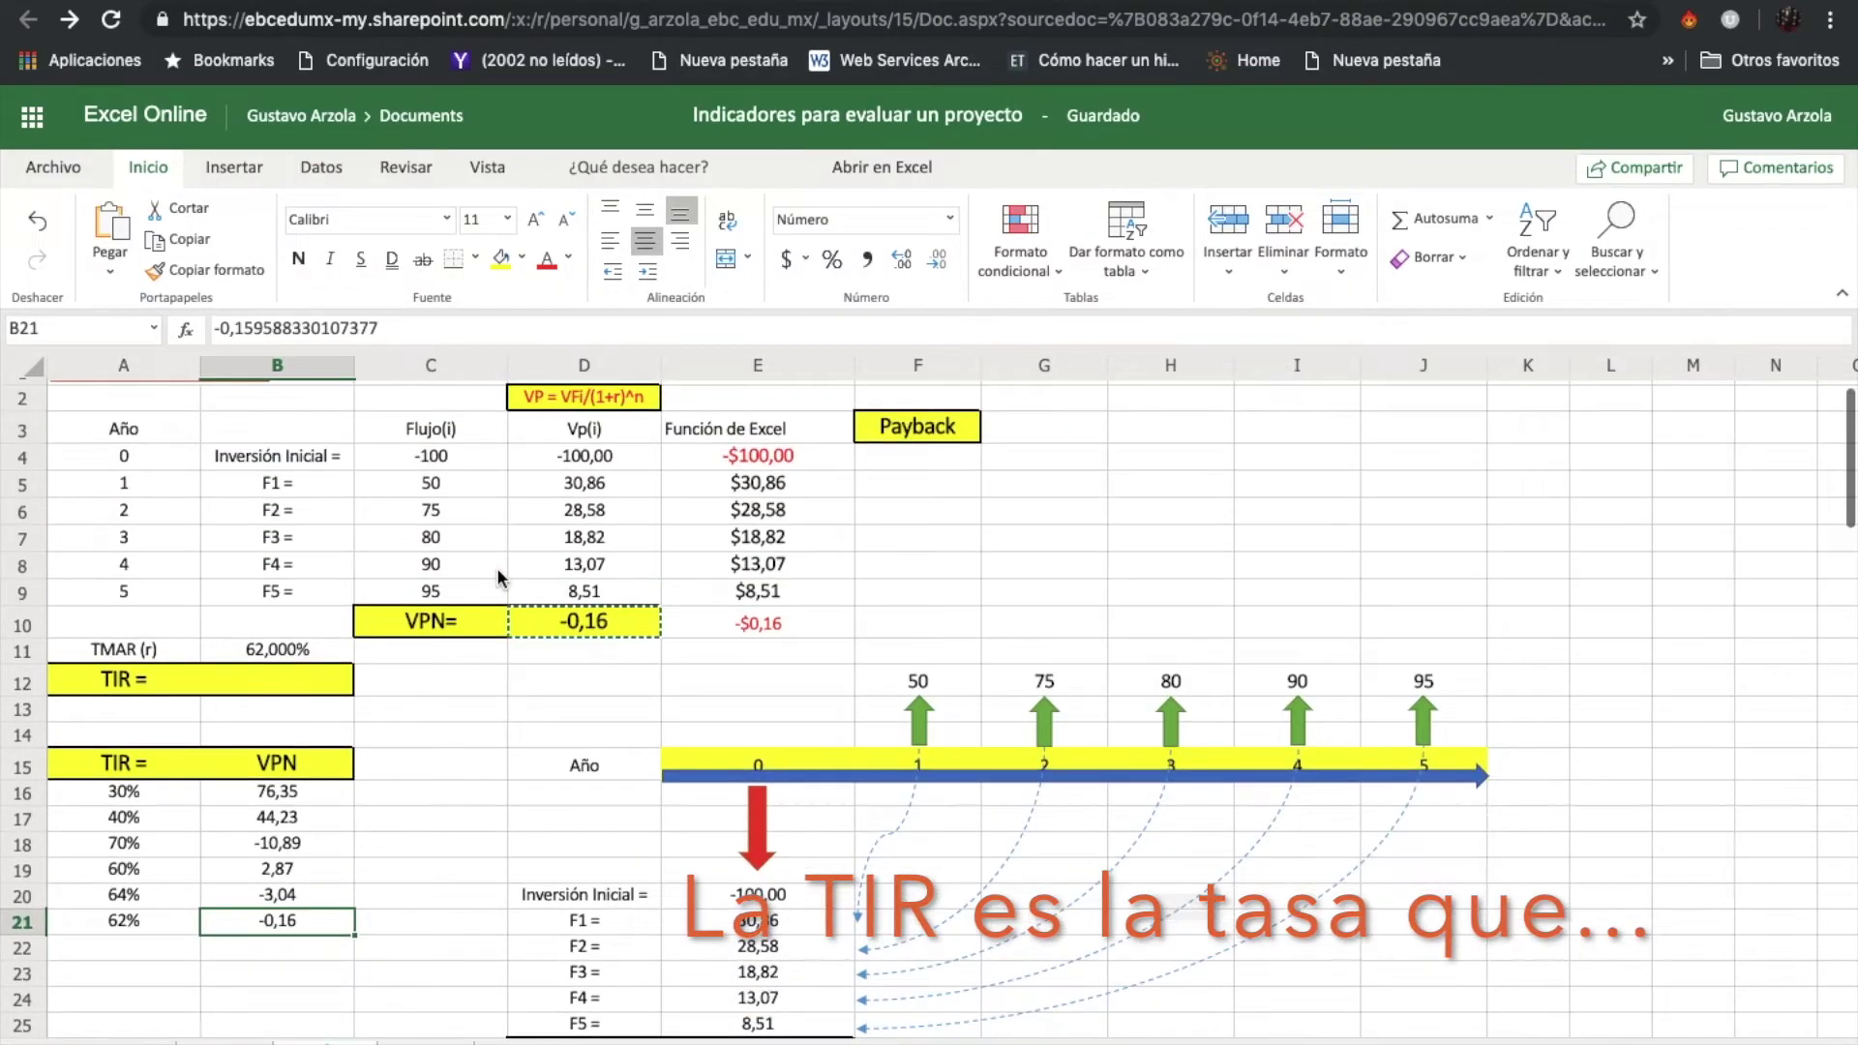
scroll(498, 578, down, 10)
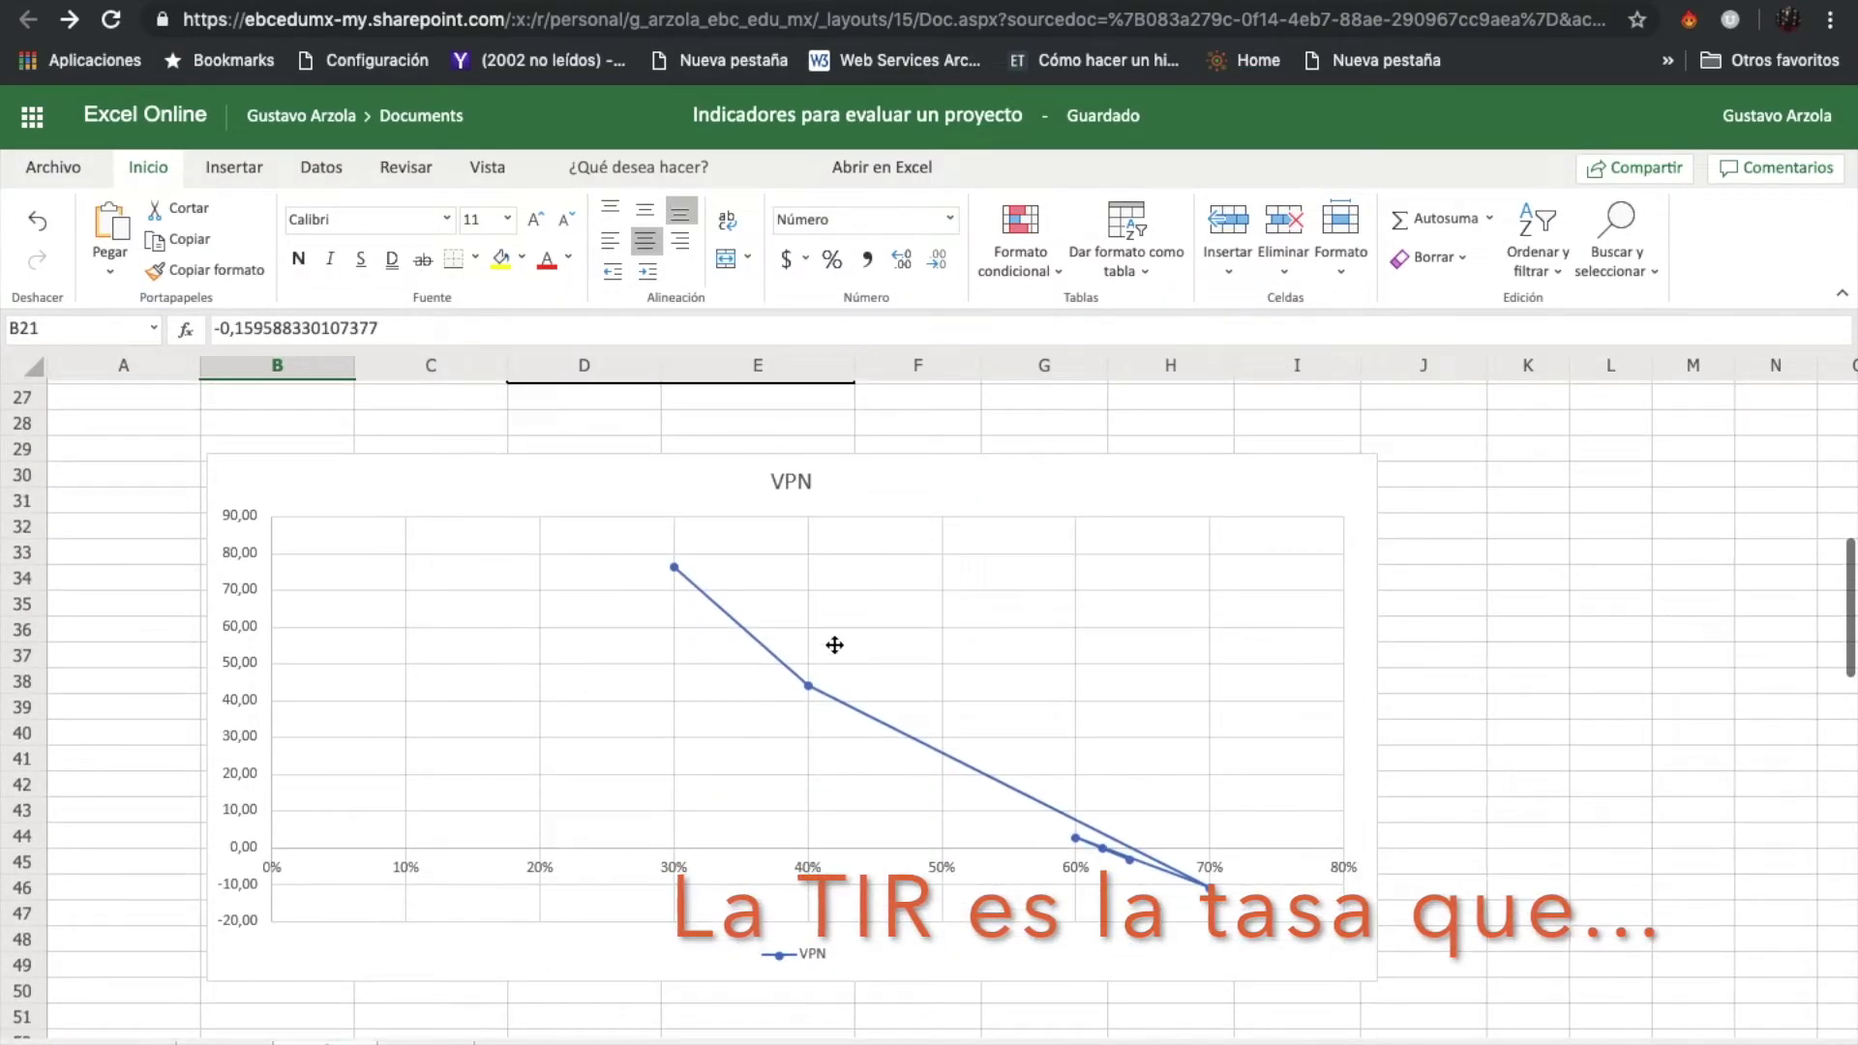
scroll(819, 709, up, 5)
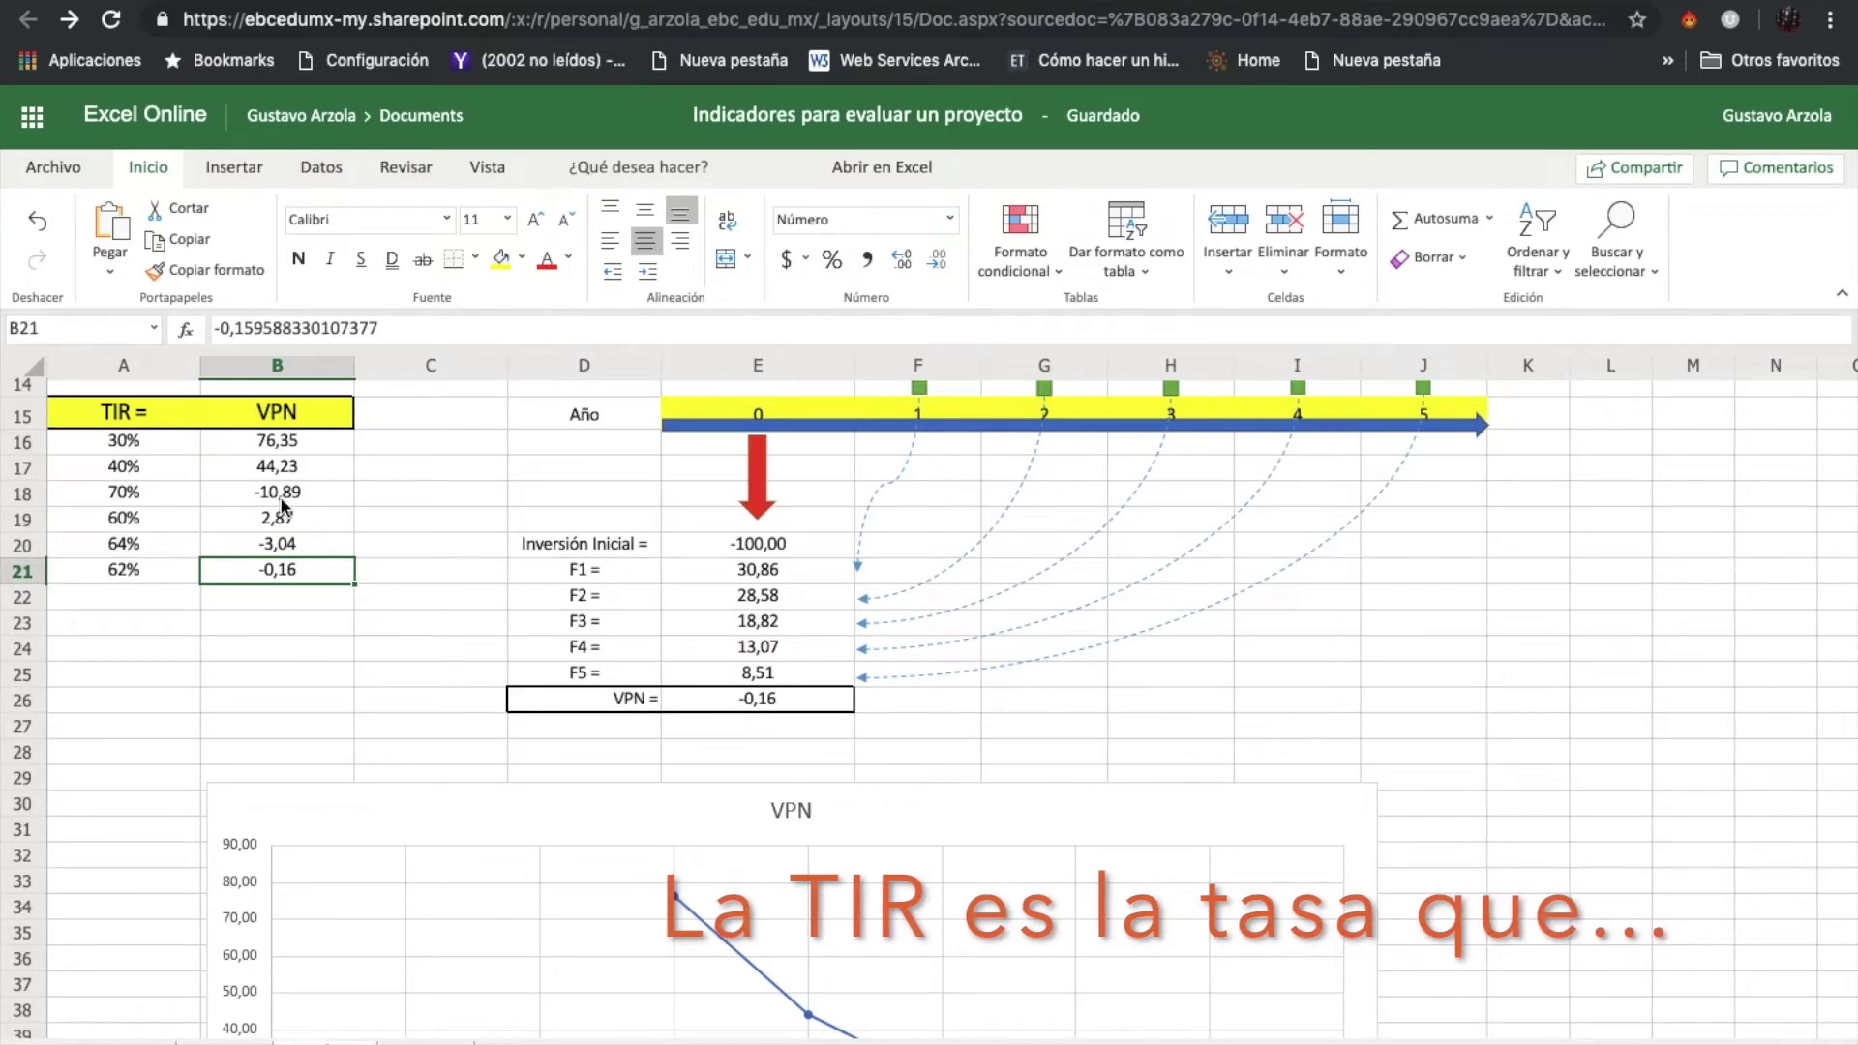
scroll(561, 695, down, 5)
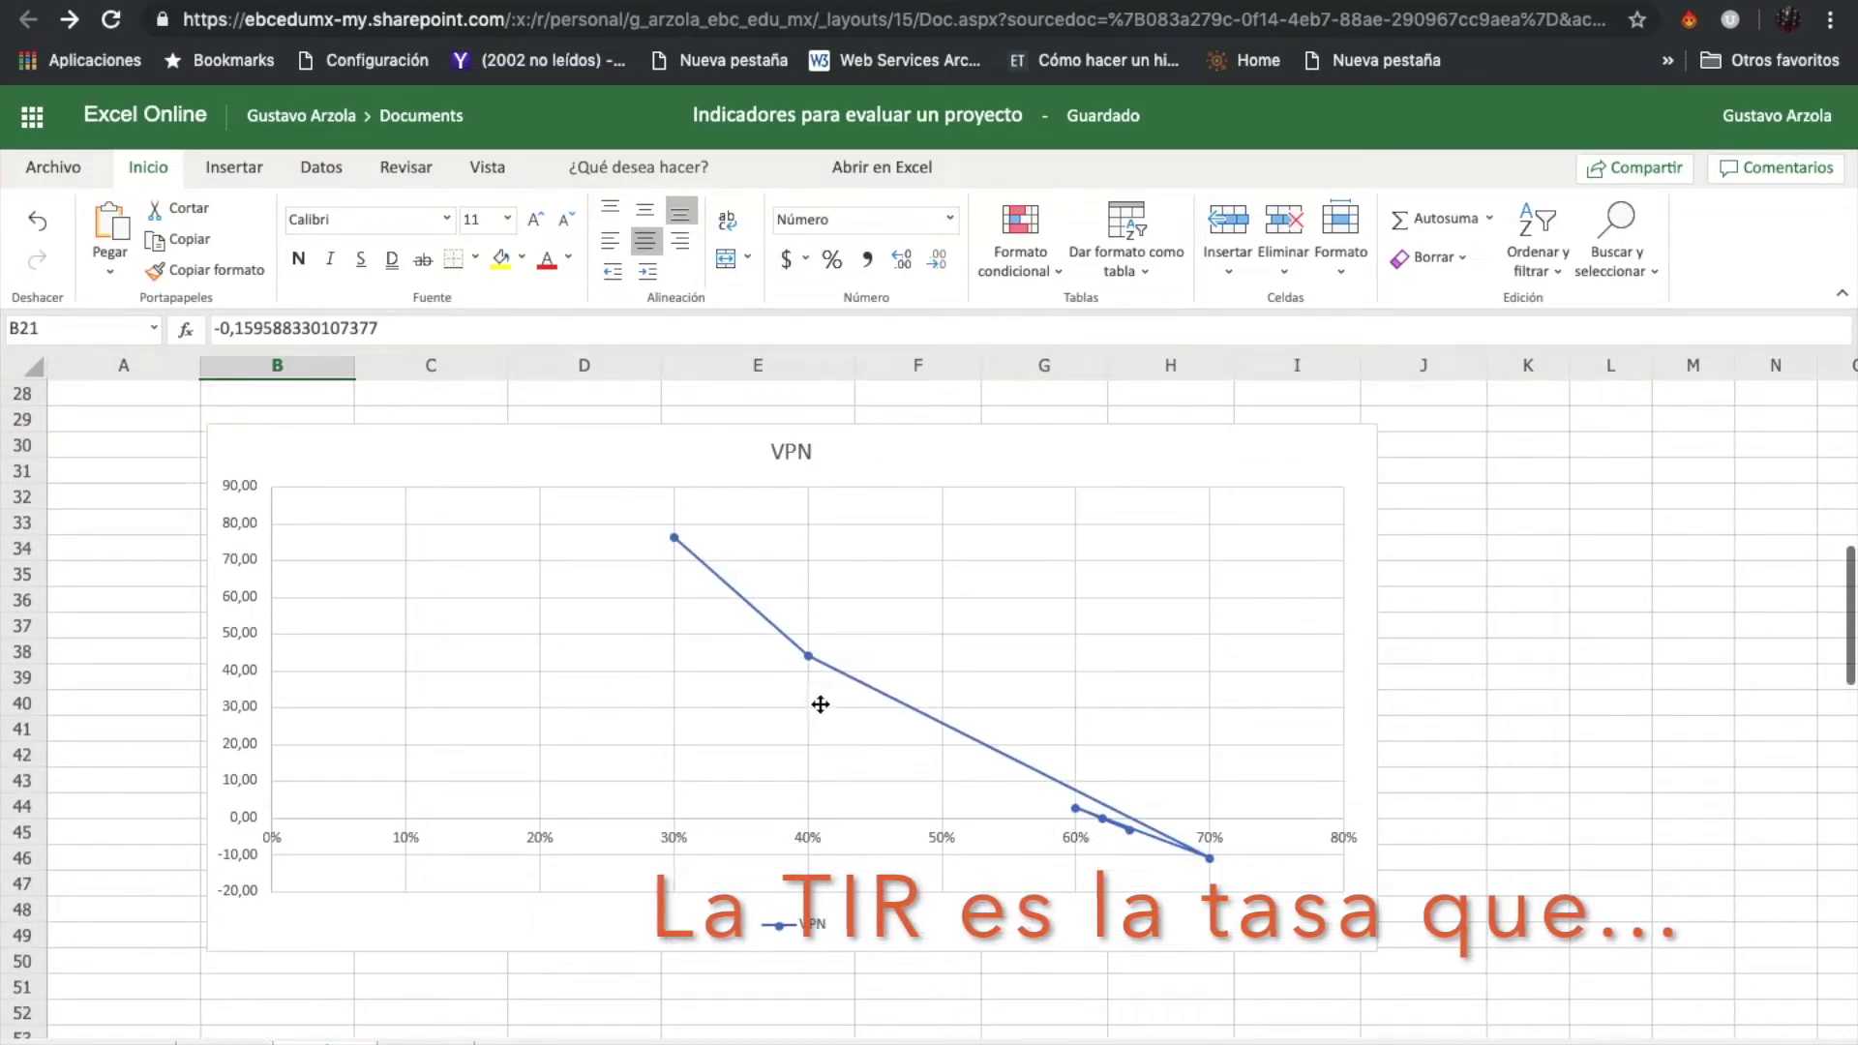
scroll(1206, 861, up, 4)
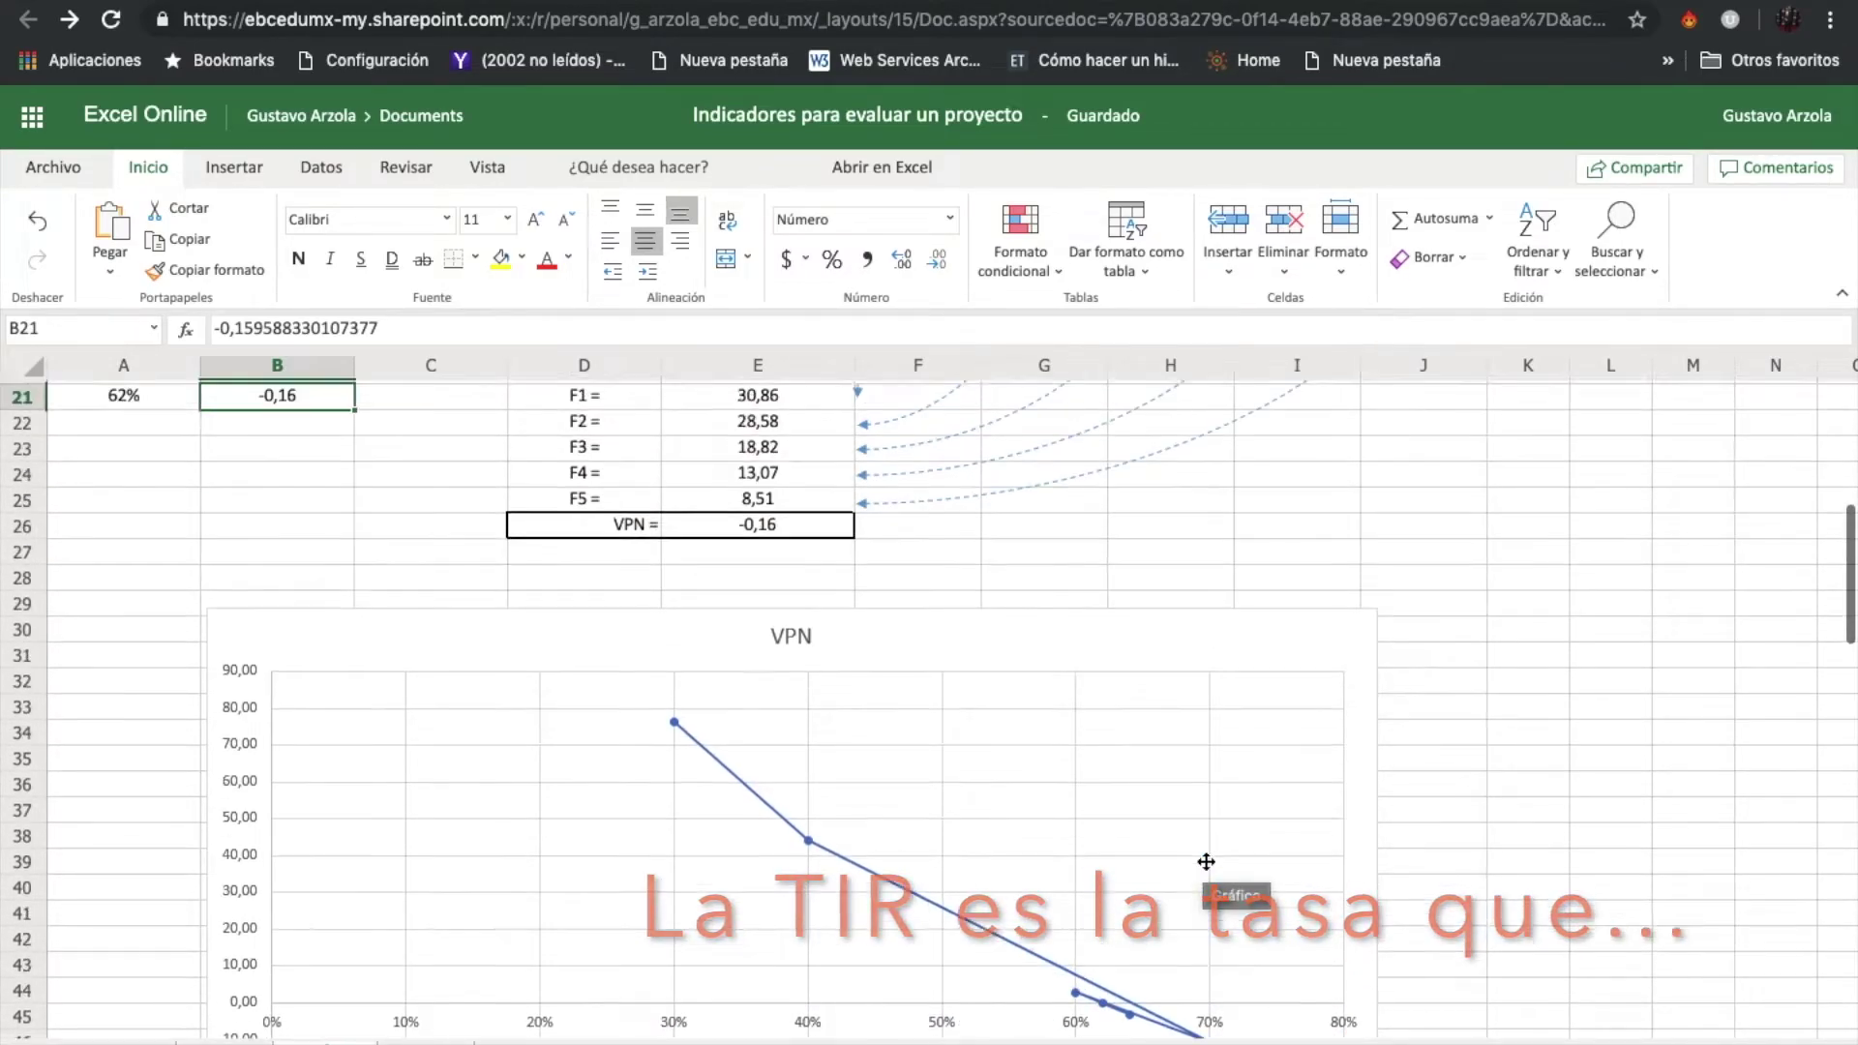
scroll(1206, 861, down, 4)
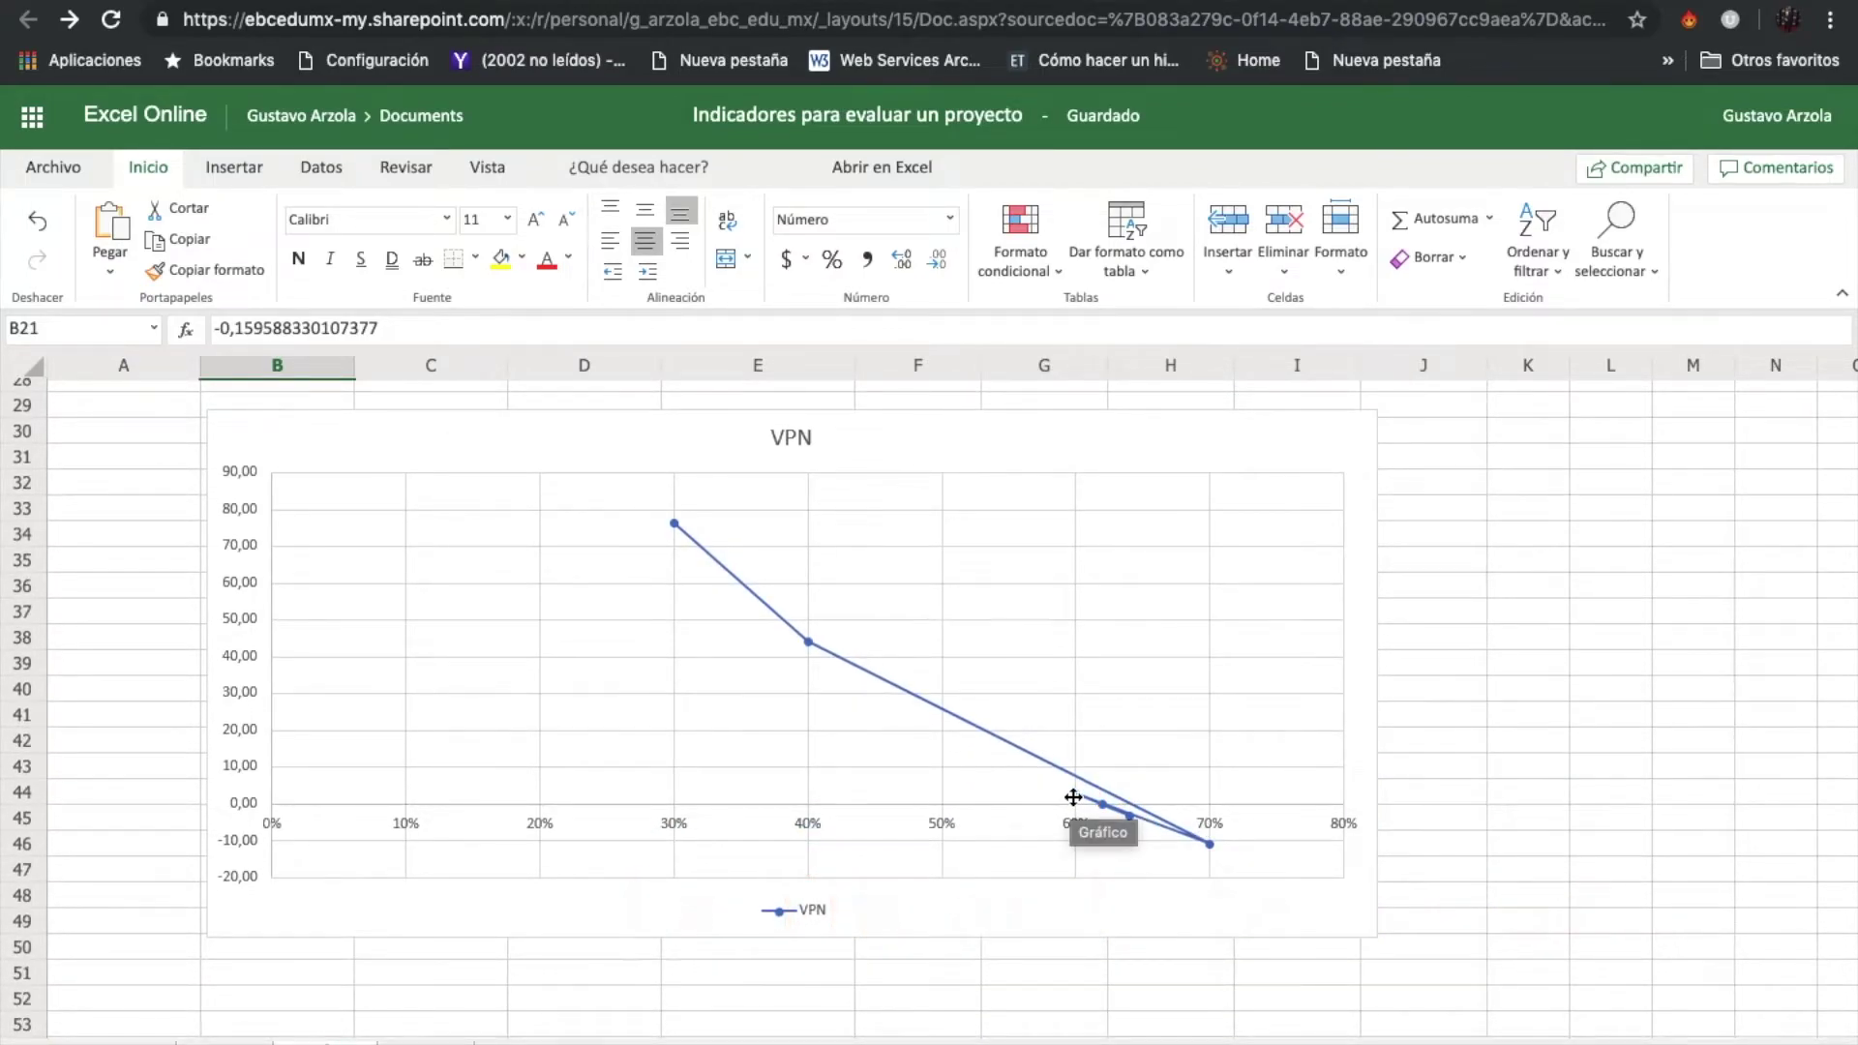
scroll(1274, 802, up, 3)
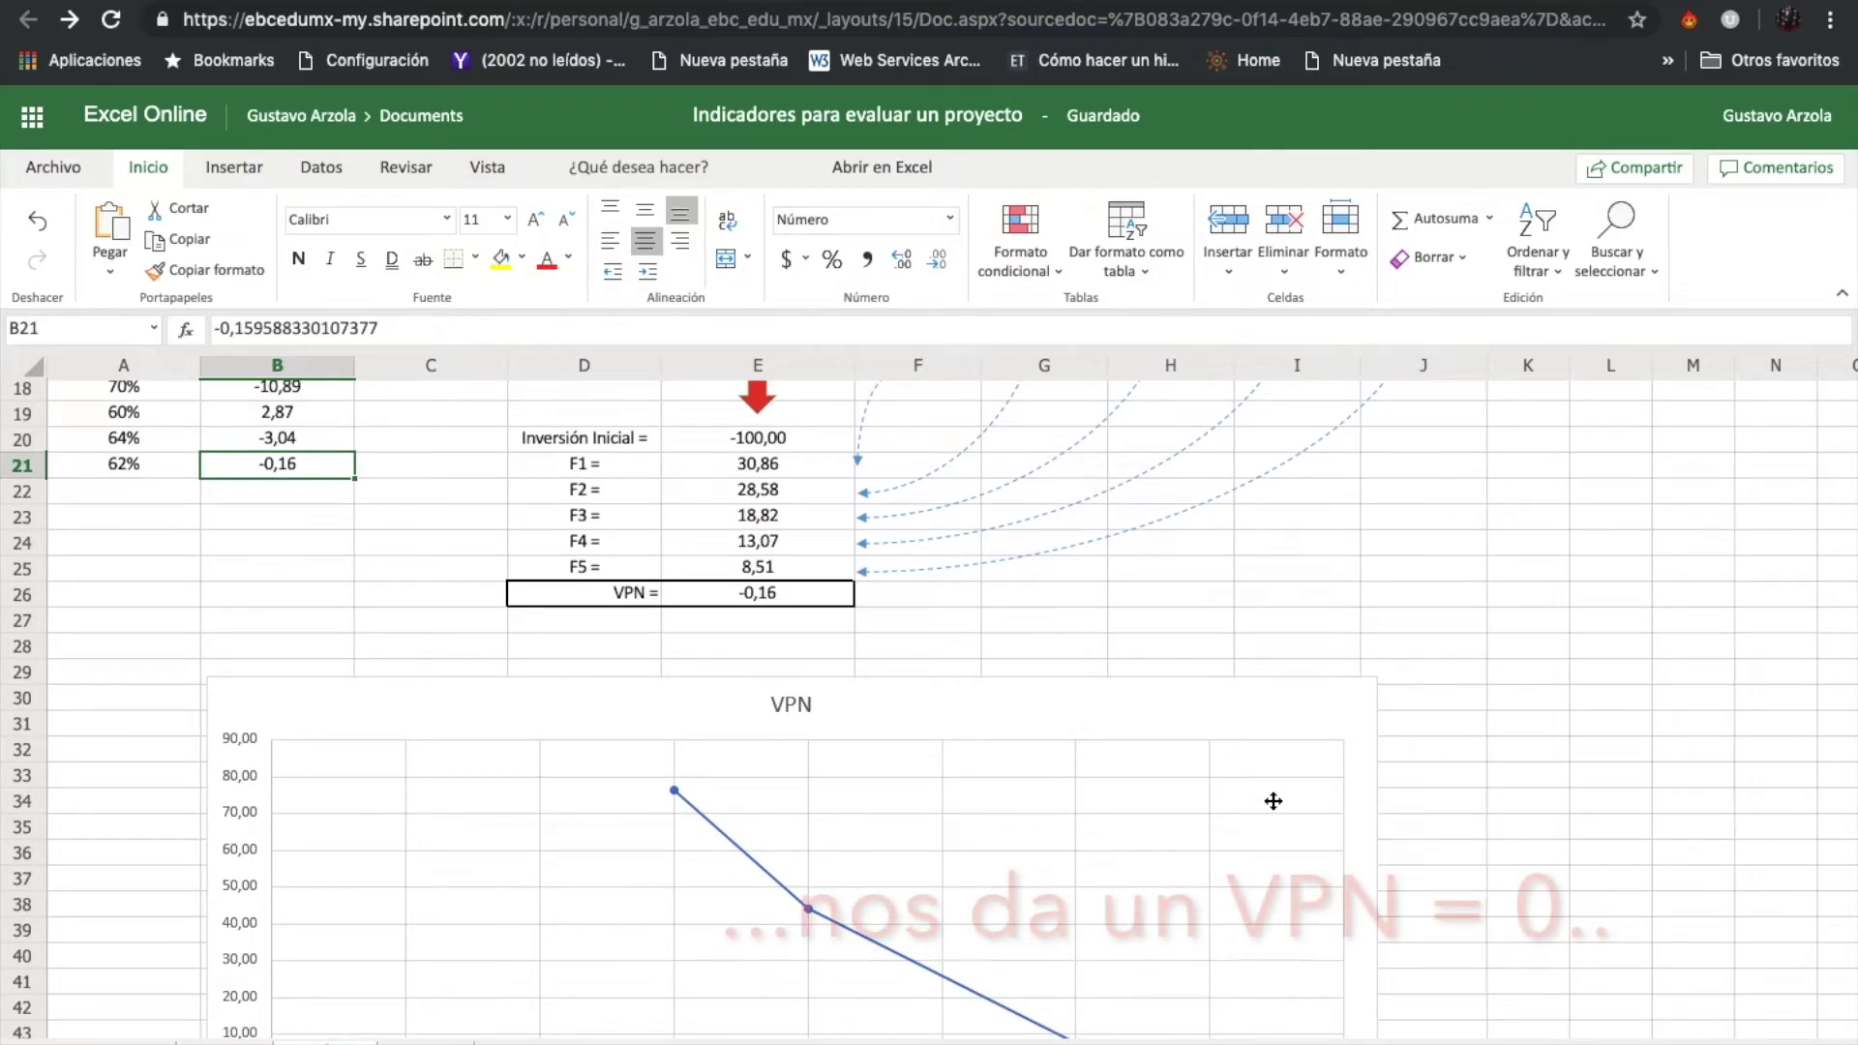
scroll(1274, 801, down, 4)
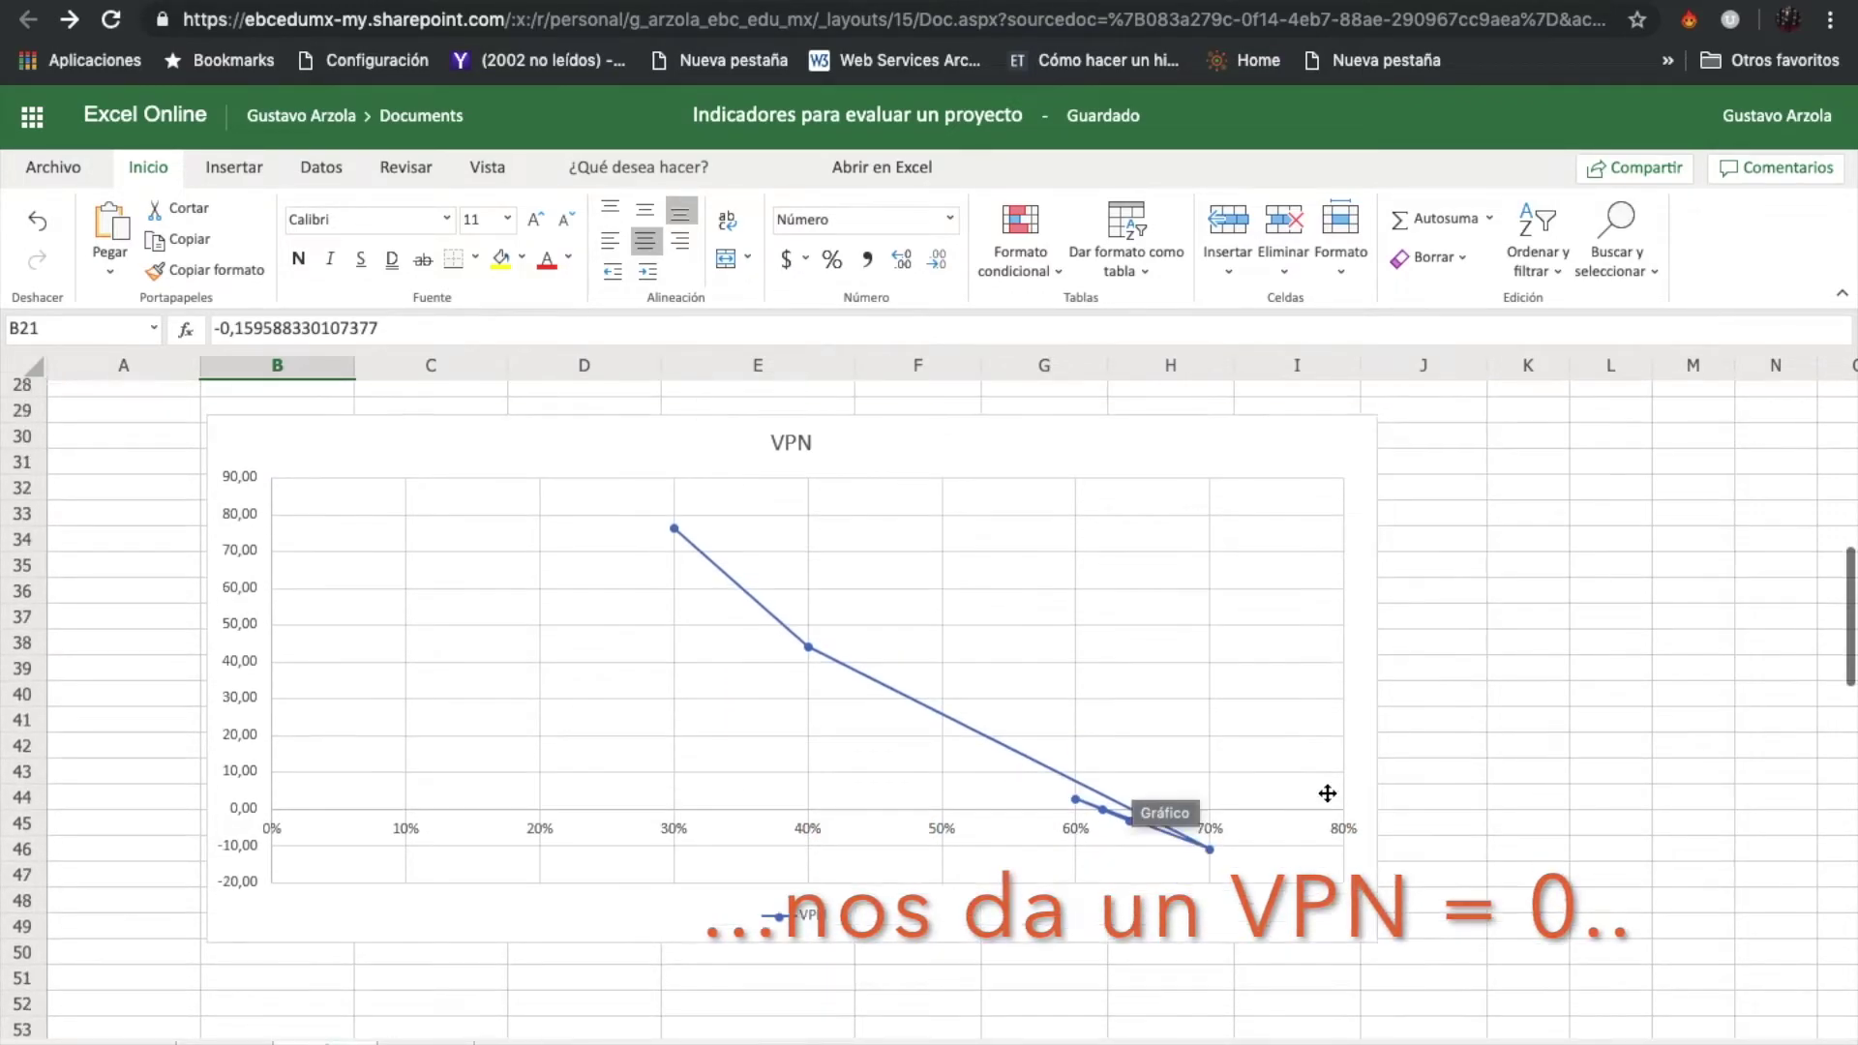
scroll(1327, 793, up, 5)
scroll(1327, 792, down, 5)
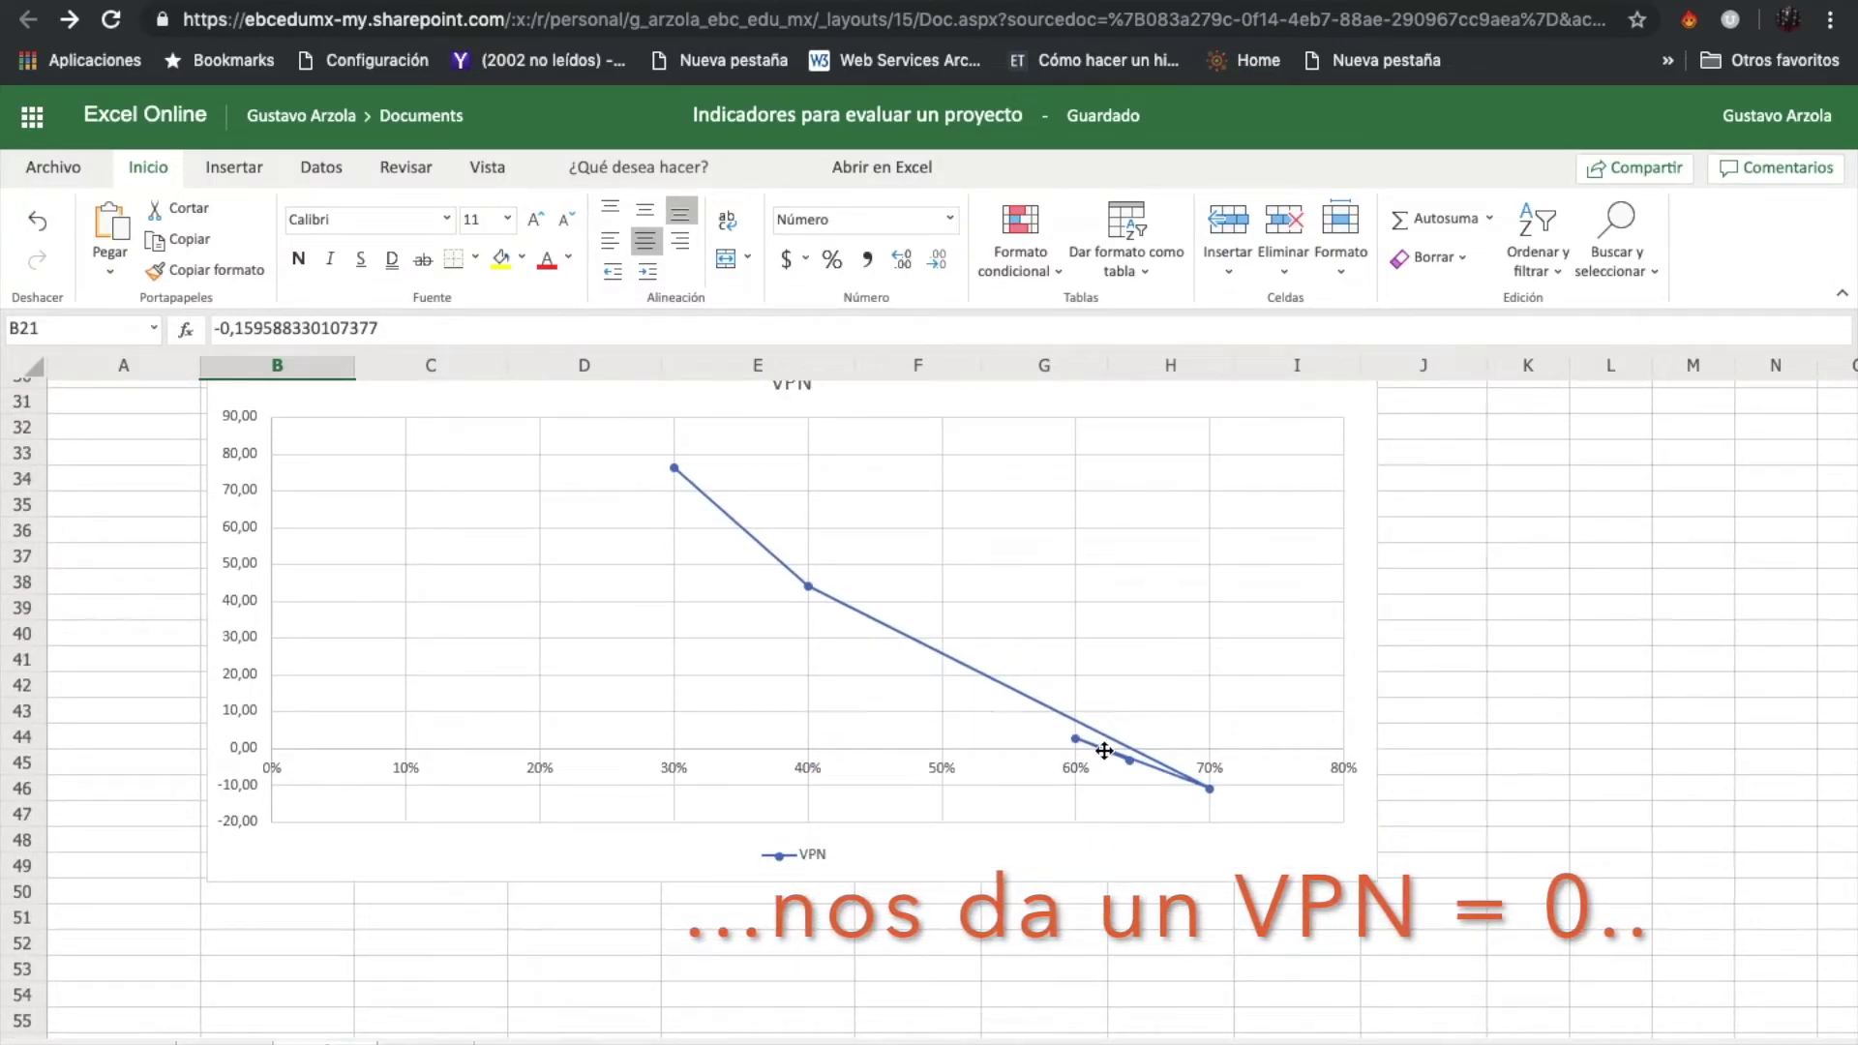
scroll(1377, 746, up, 2)
scroll(1377, 746, up, 5)
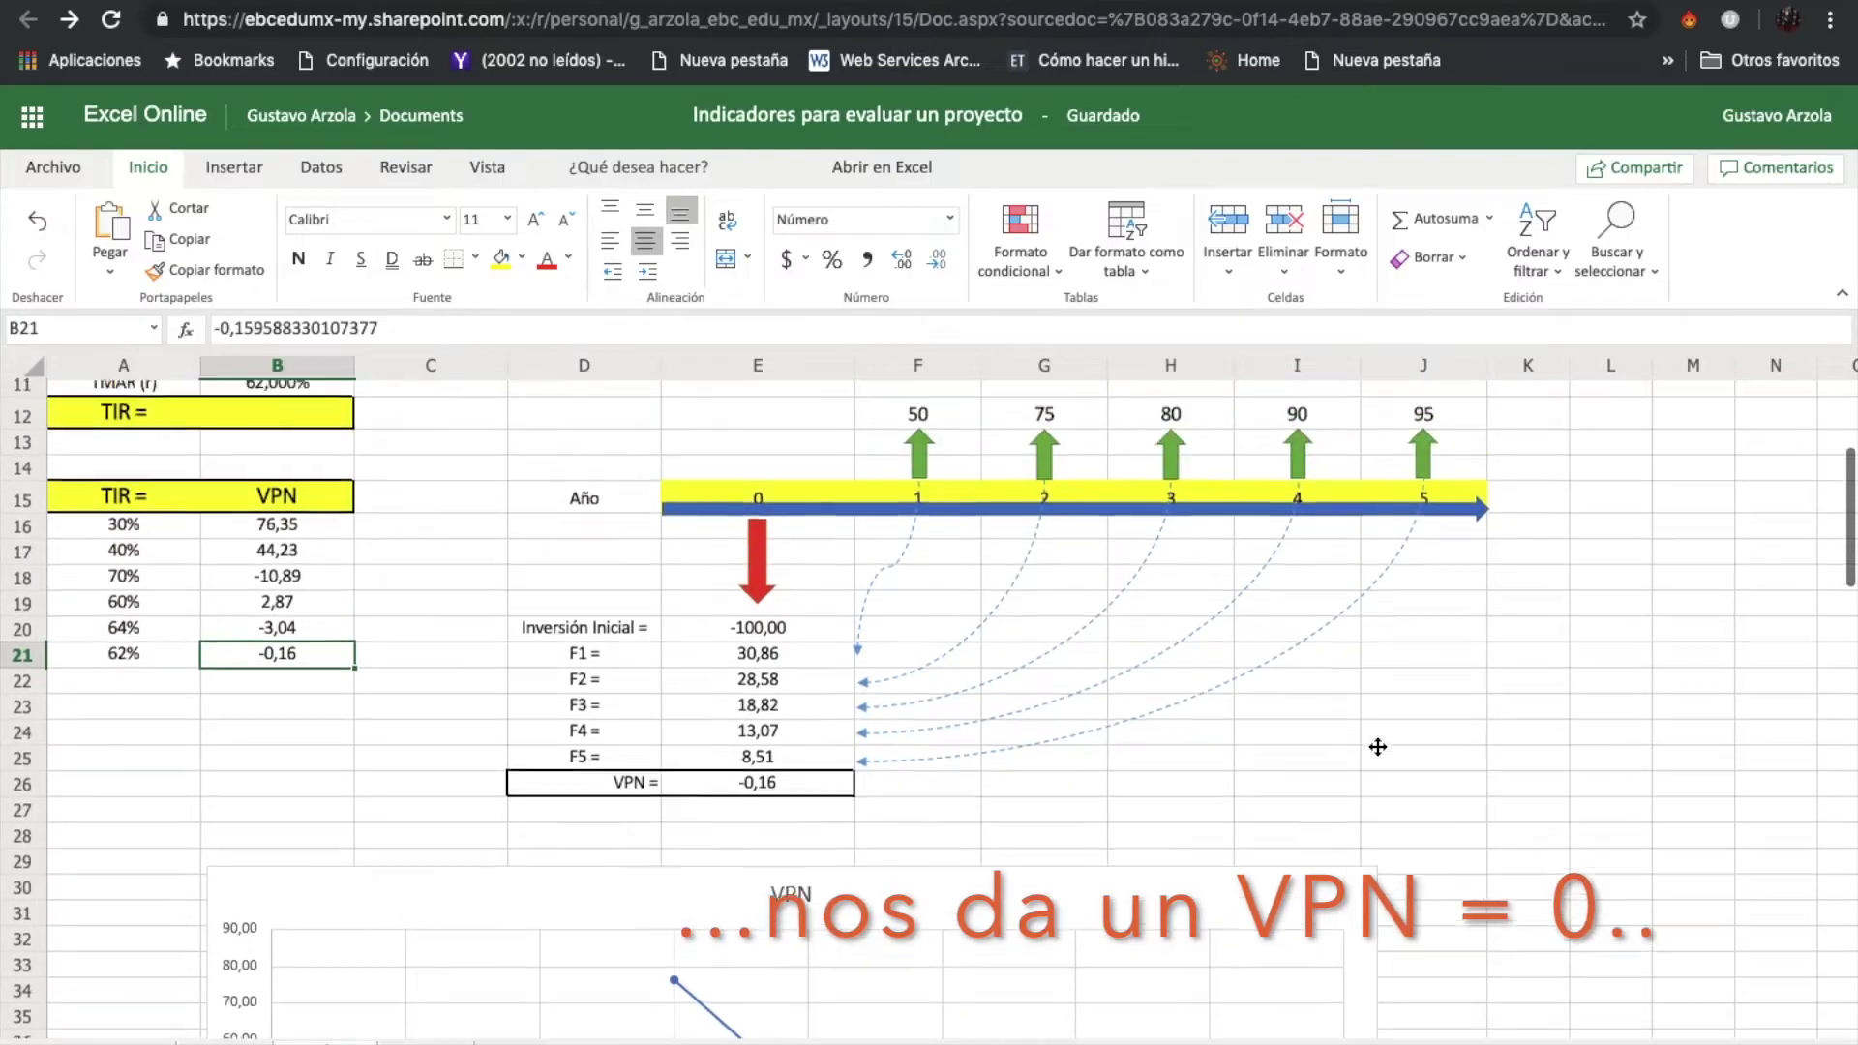
Step: Calculate the TIR in B12 from the cash flows in the Flujo(i) column with =TIR(C4:C9)
click(293, 509)
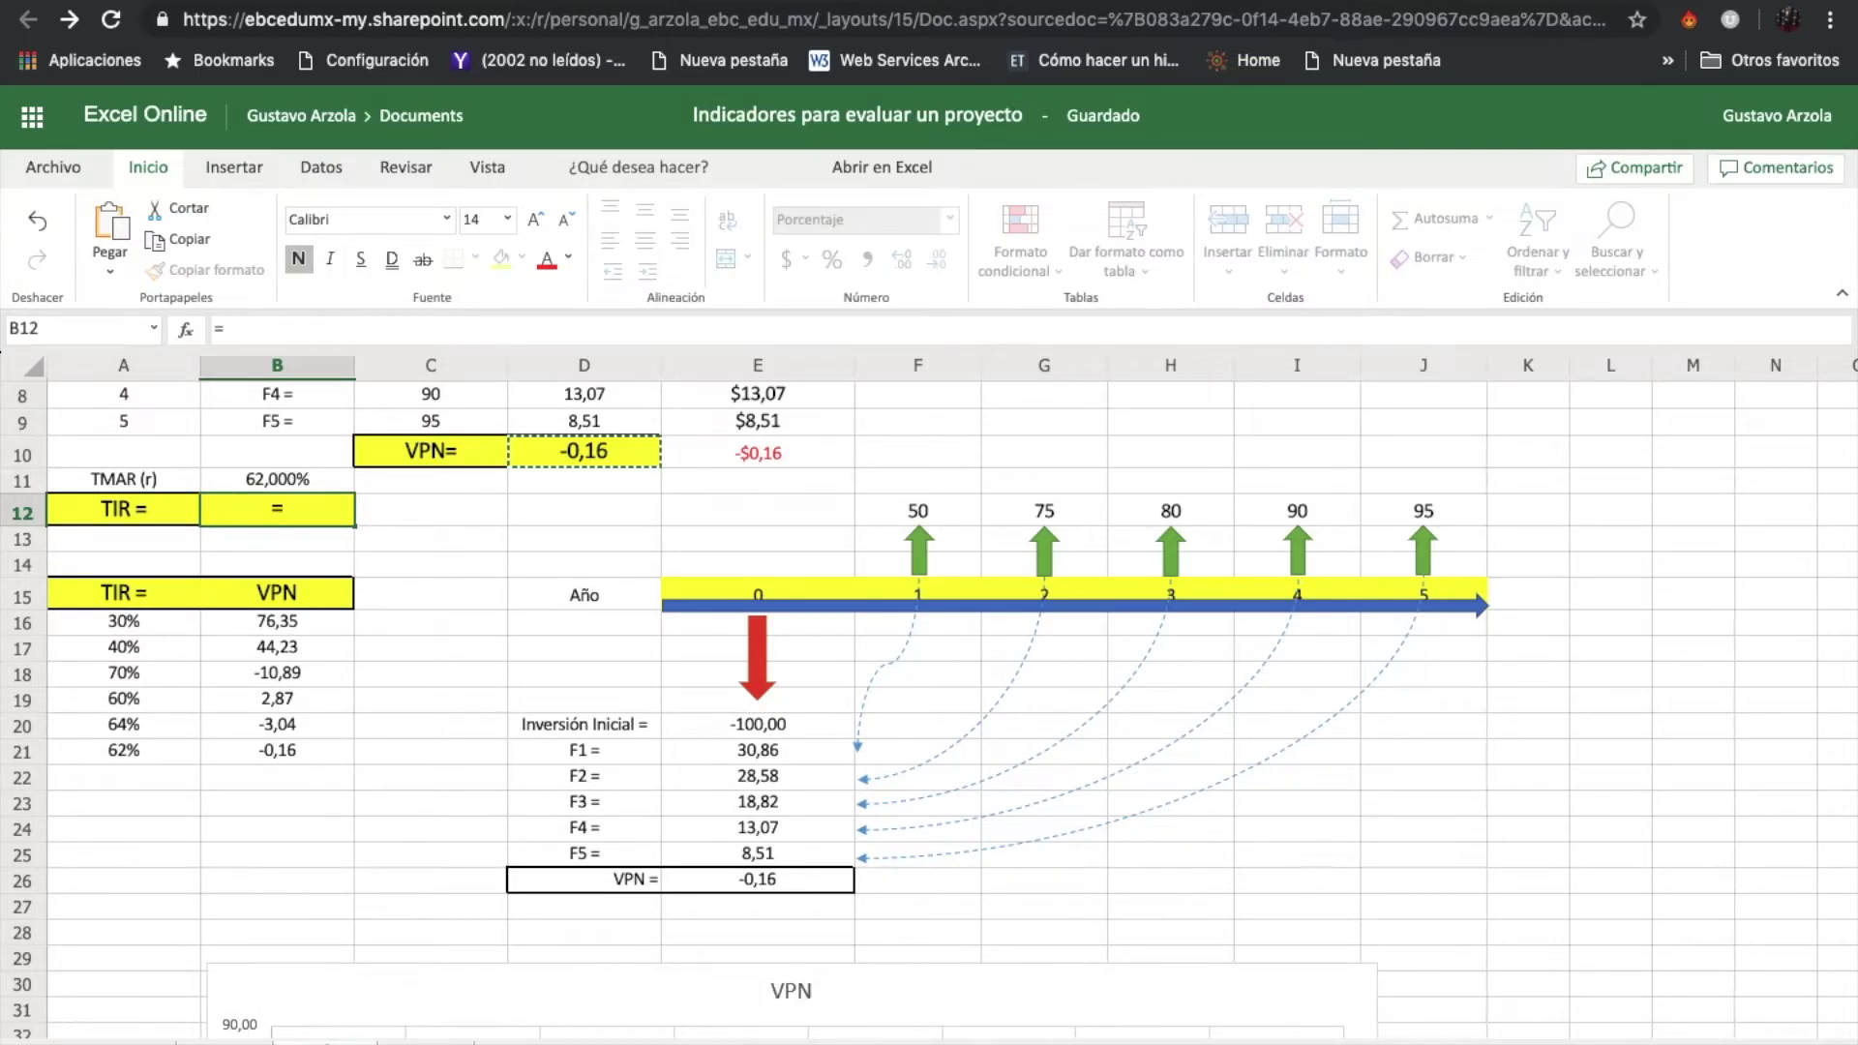
text(ir)
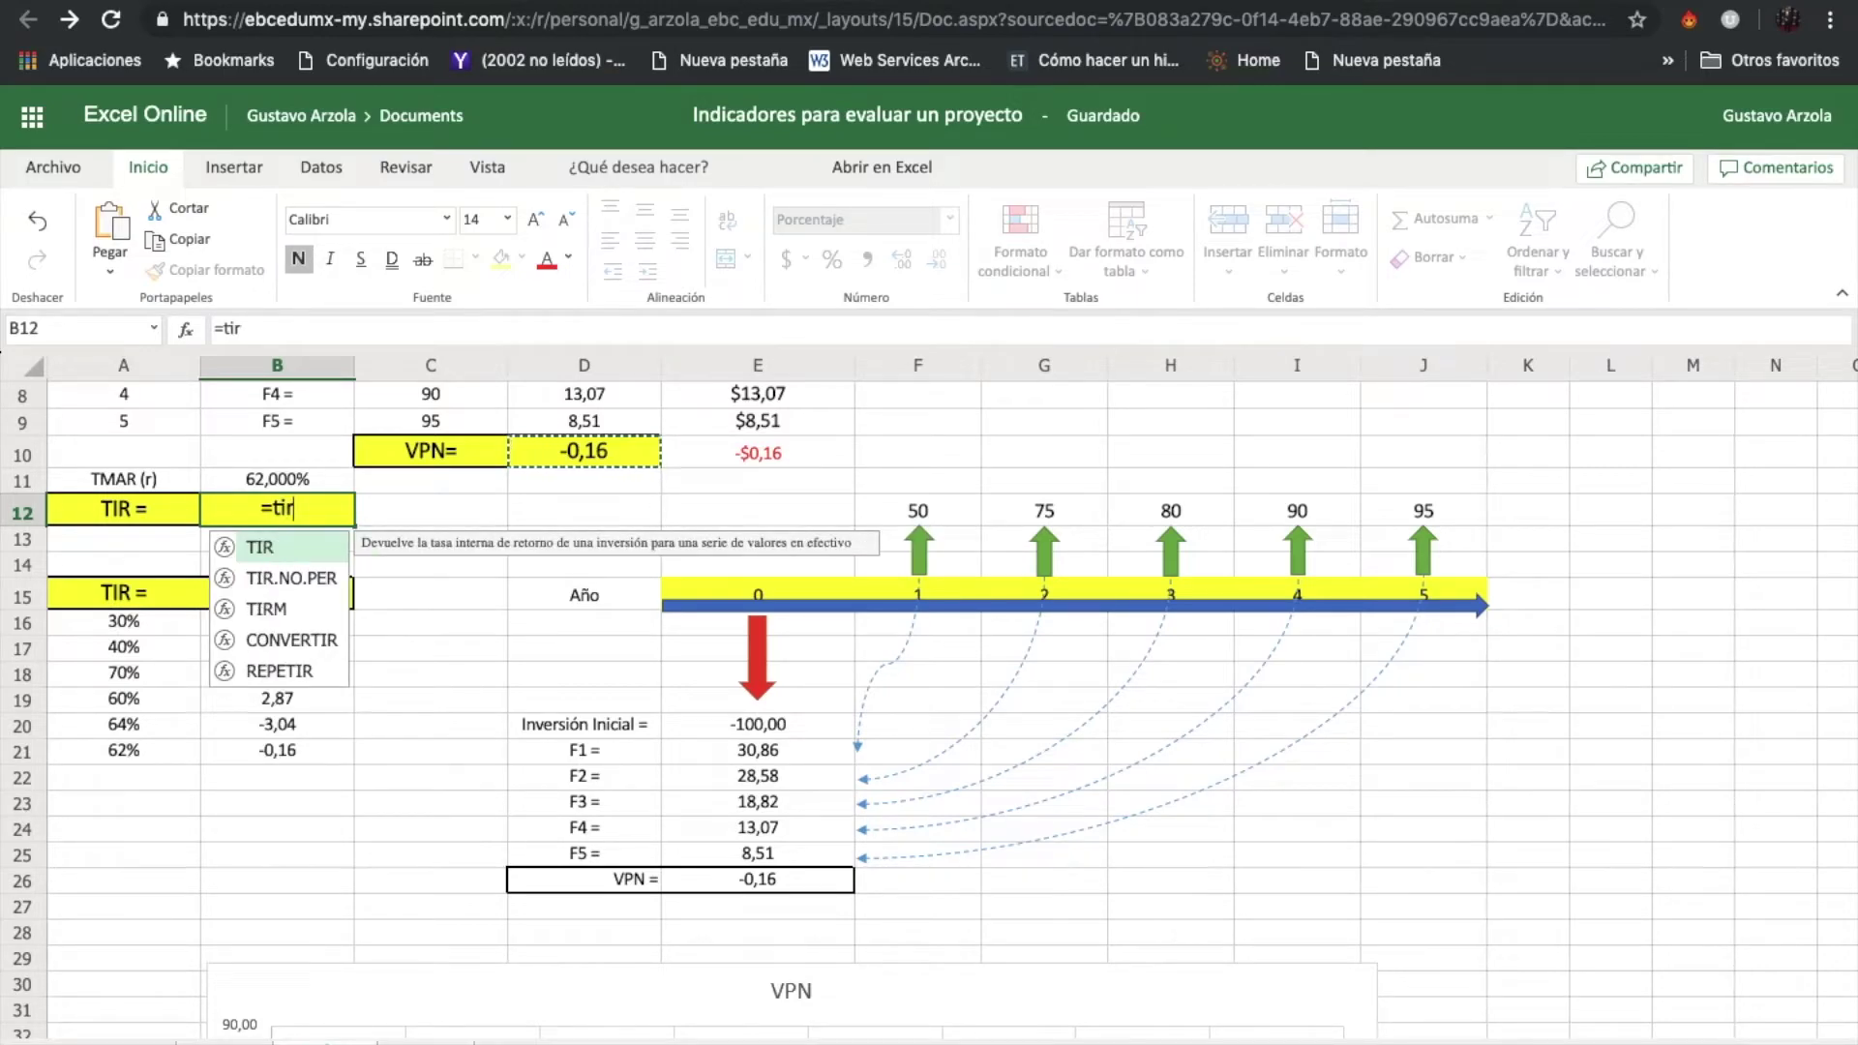
click(259, 549)
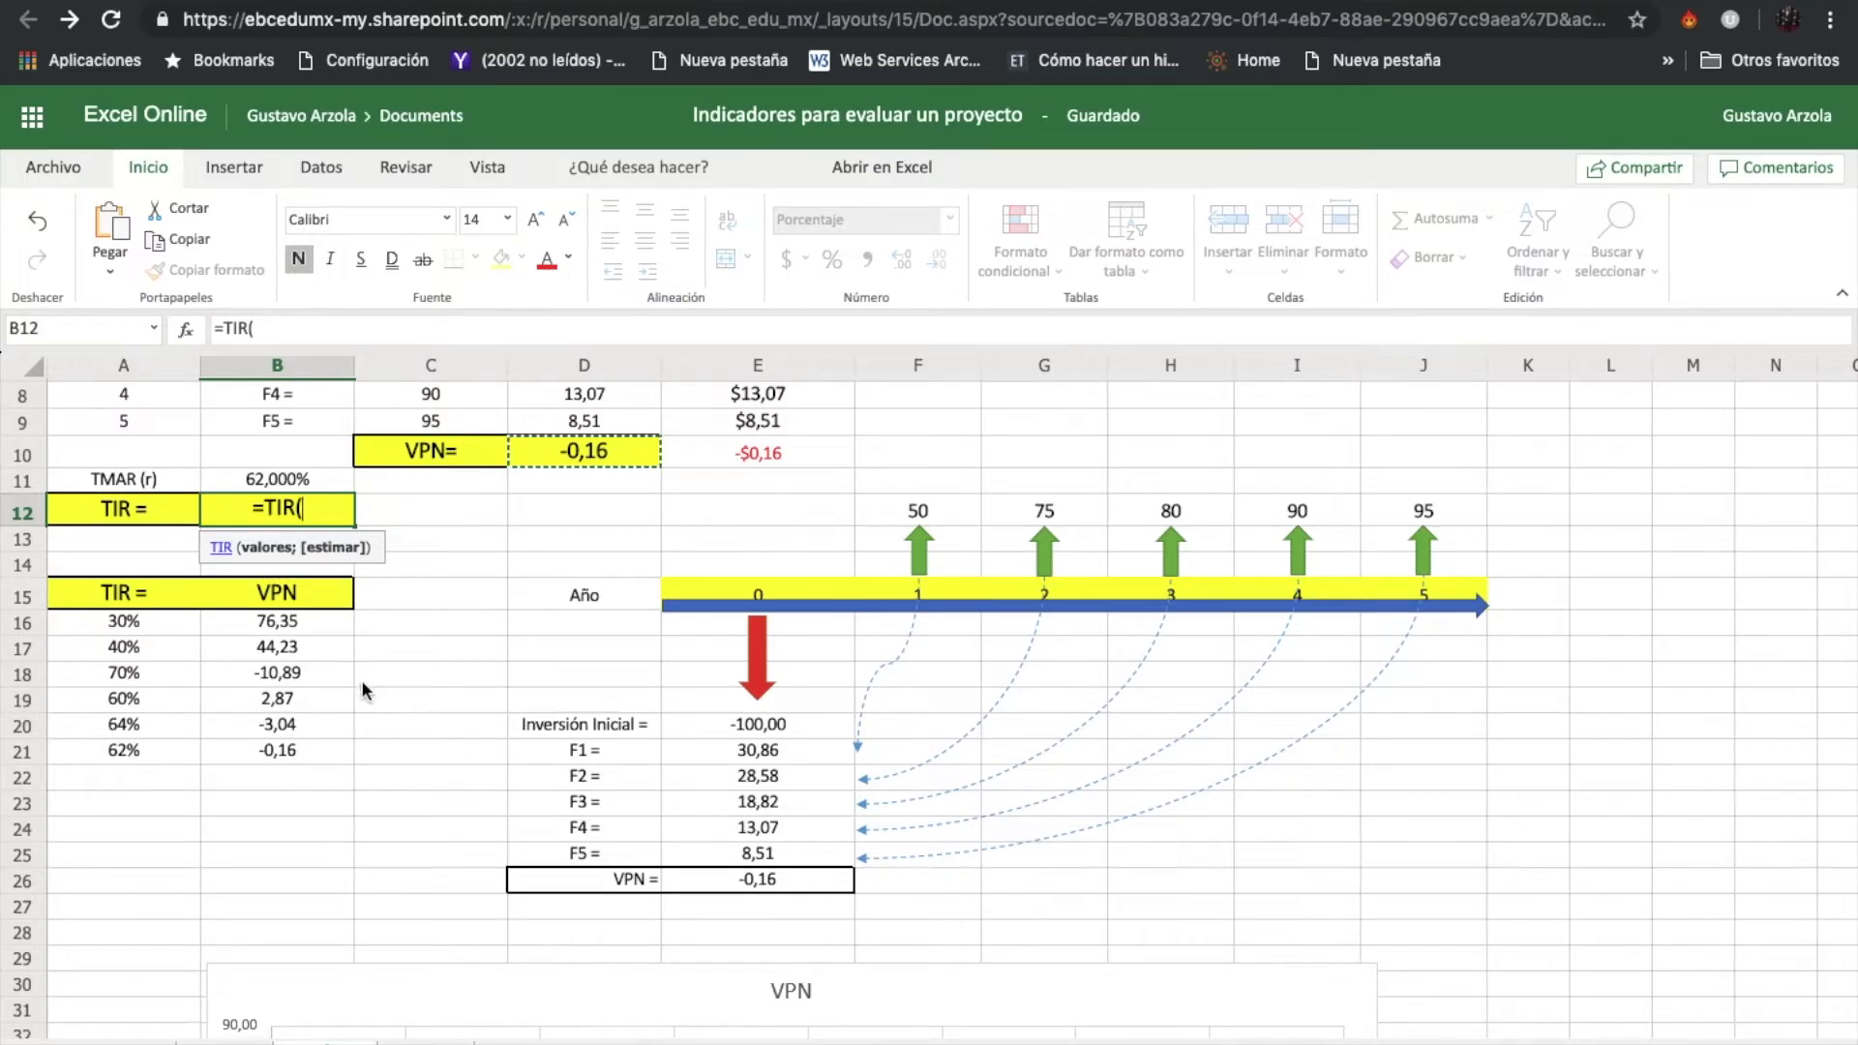
scroll(440, 566, up, 3)
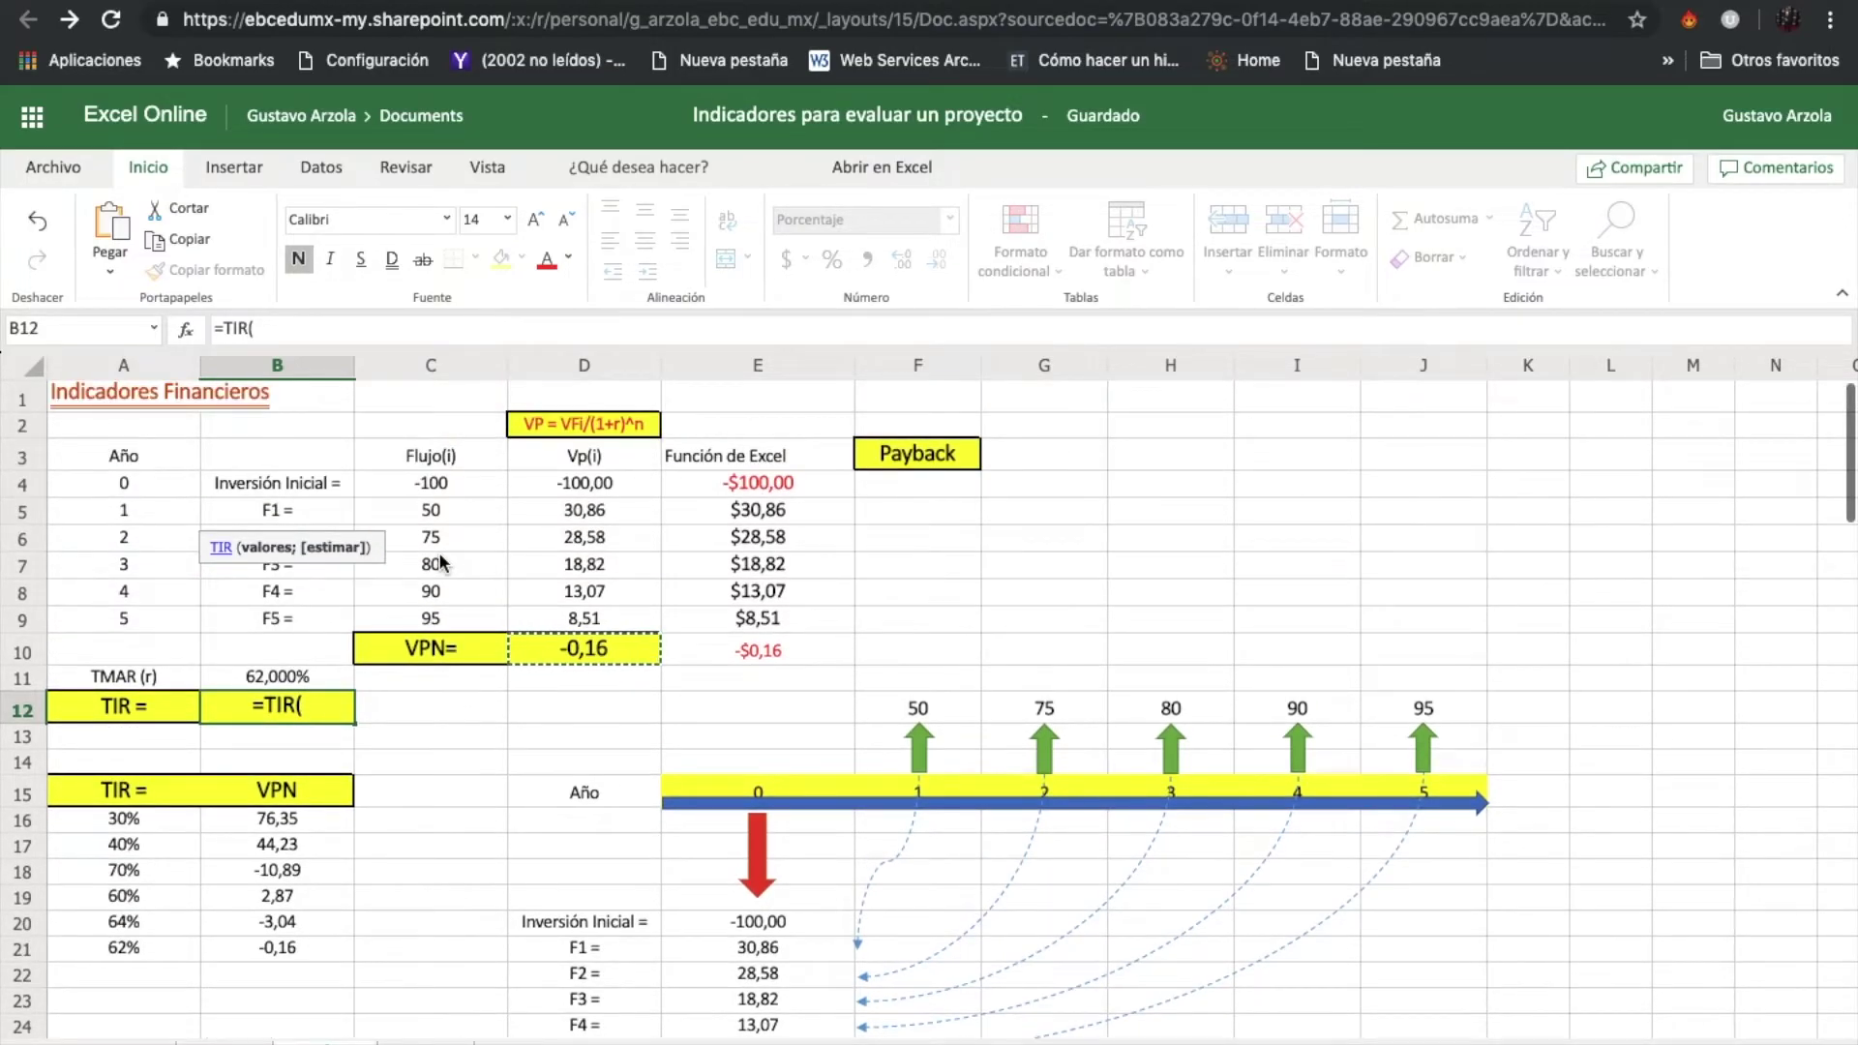
click(436, 487)
drag(508, 498, 490, 615)
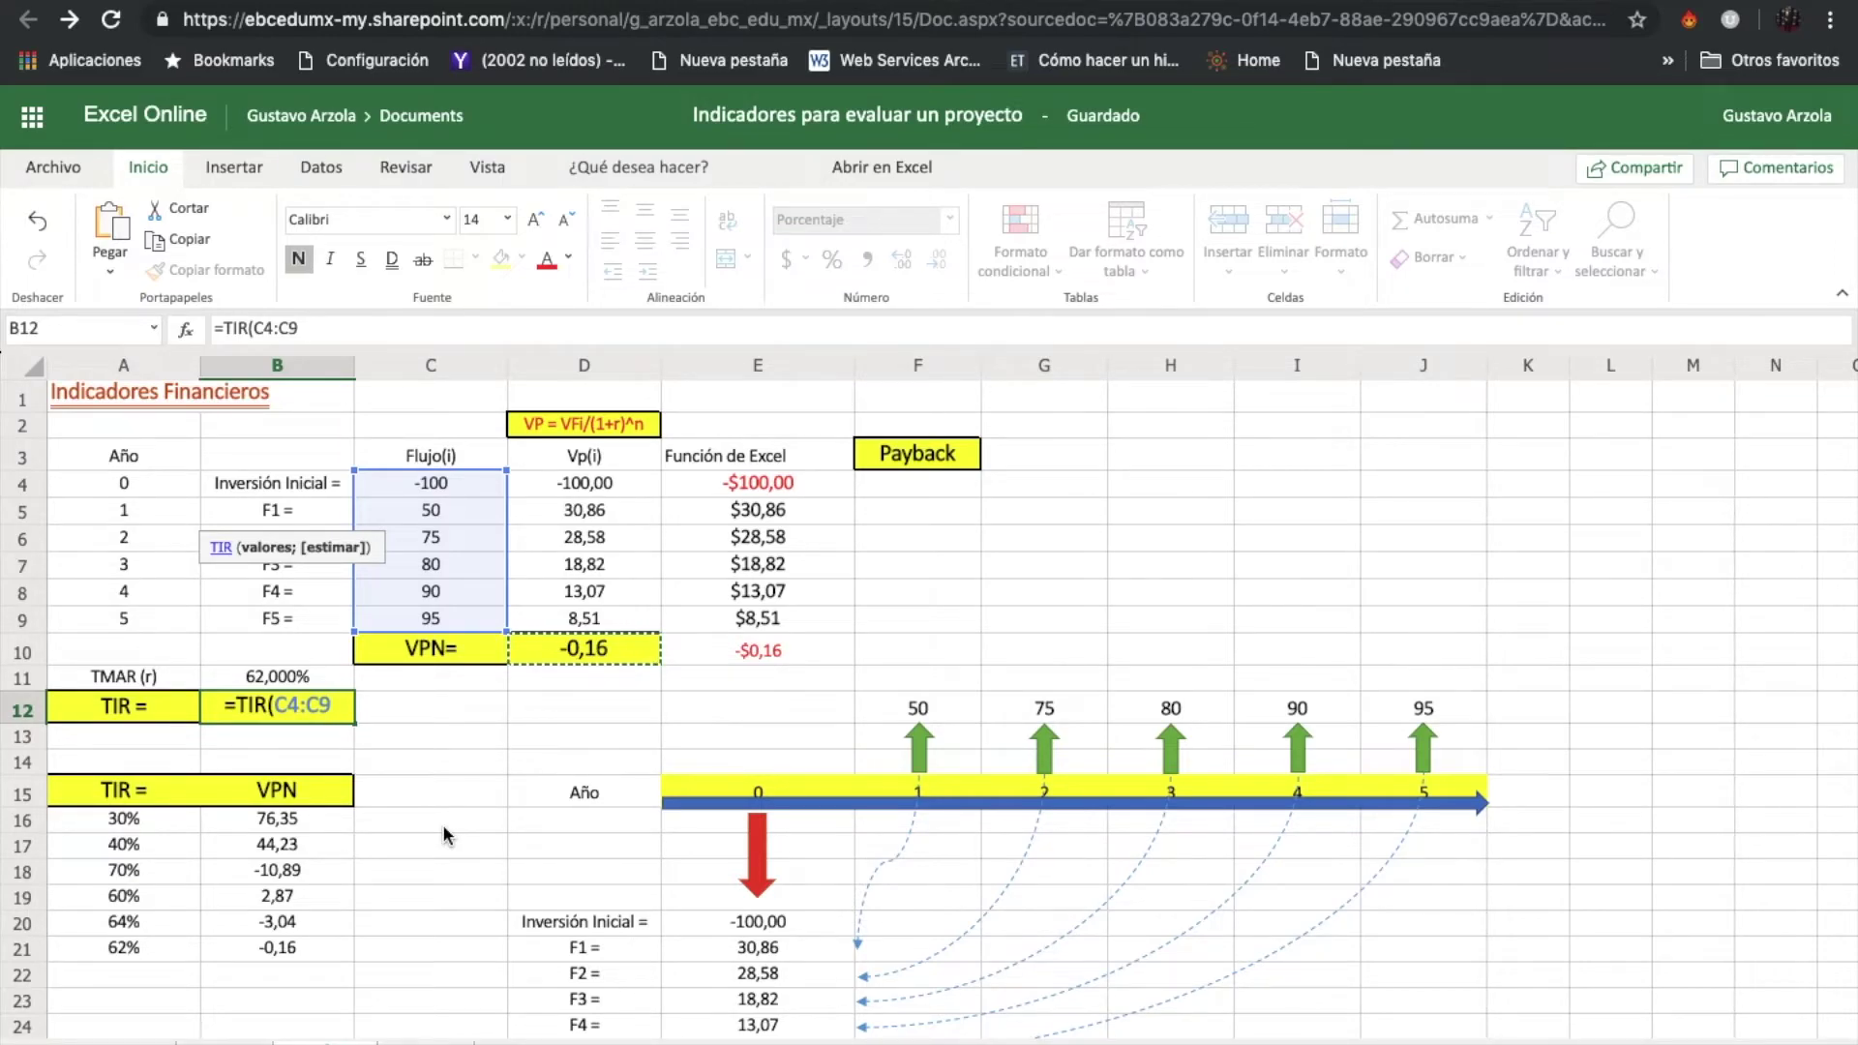
text())
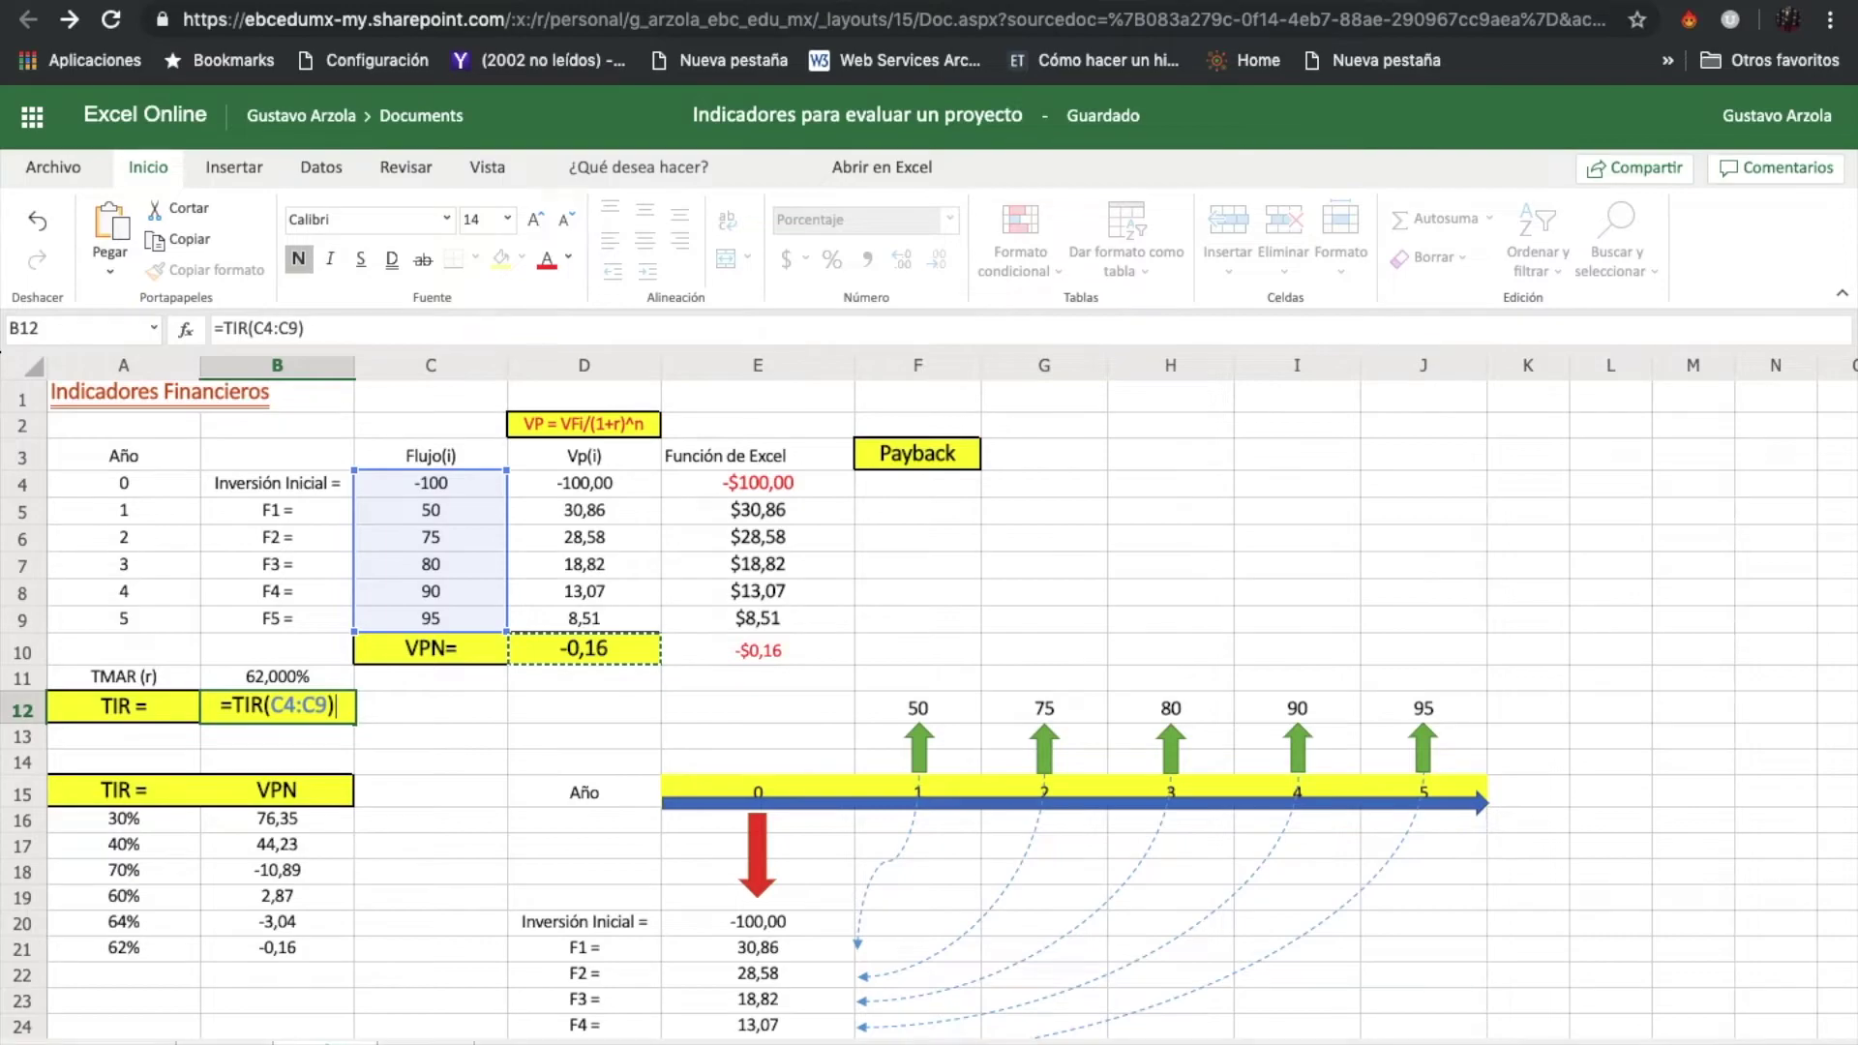
key(Return)
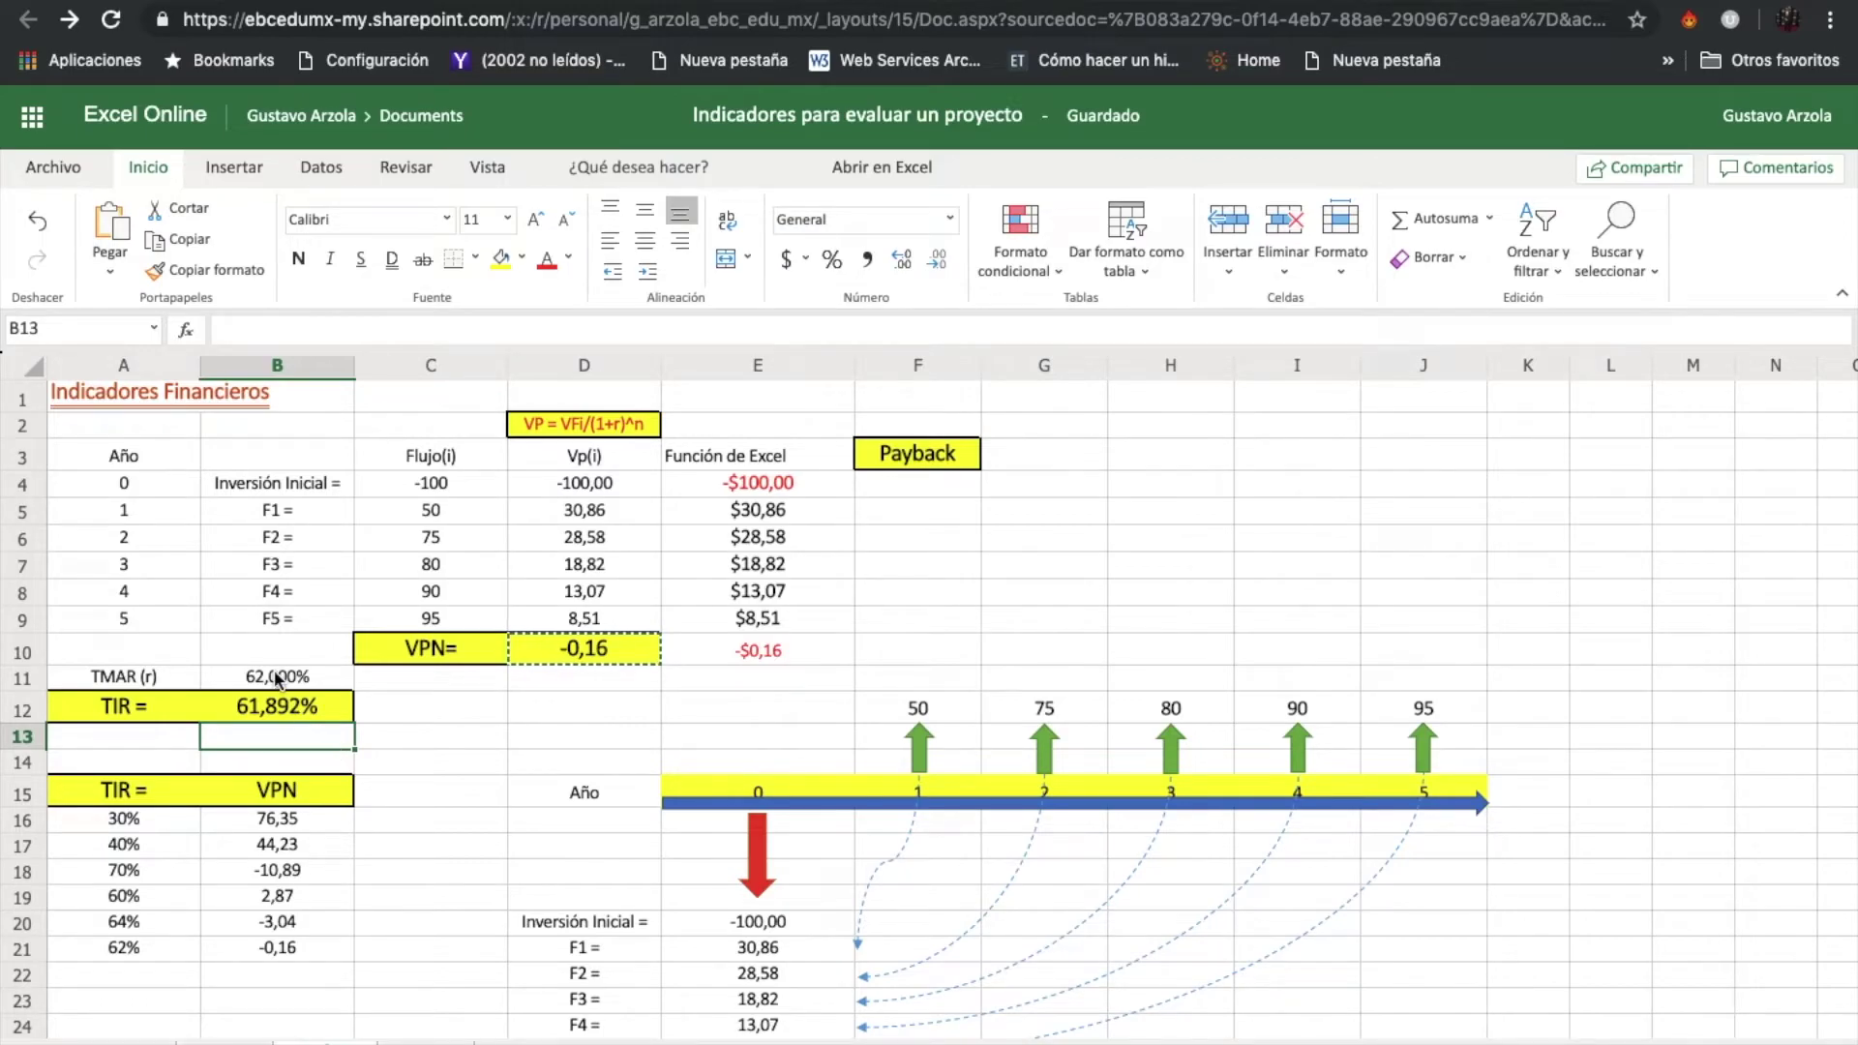
Step: Set the TMAR in B11 to the calculated TIR, 61,892%
key(Up)
key(Up)
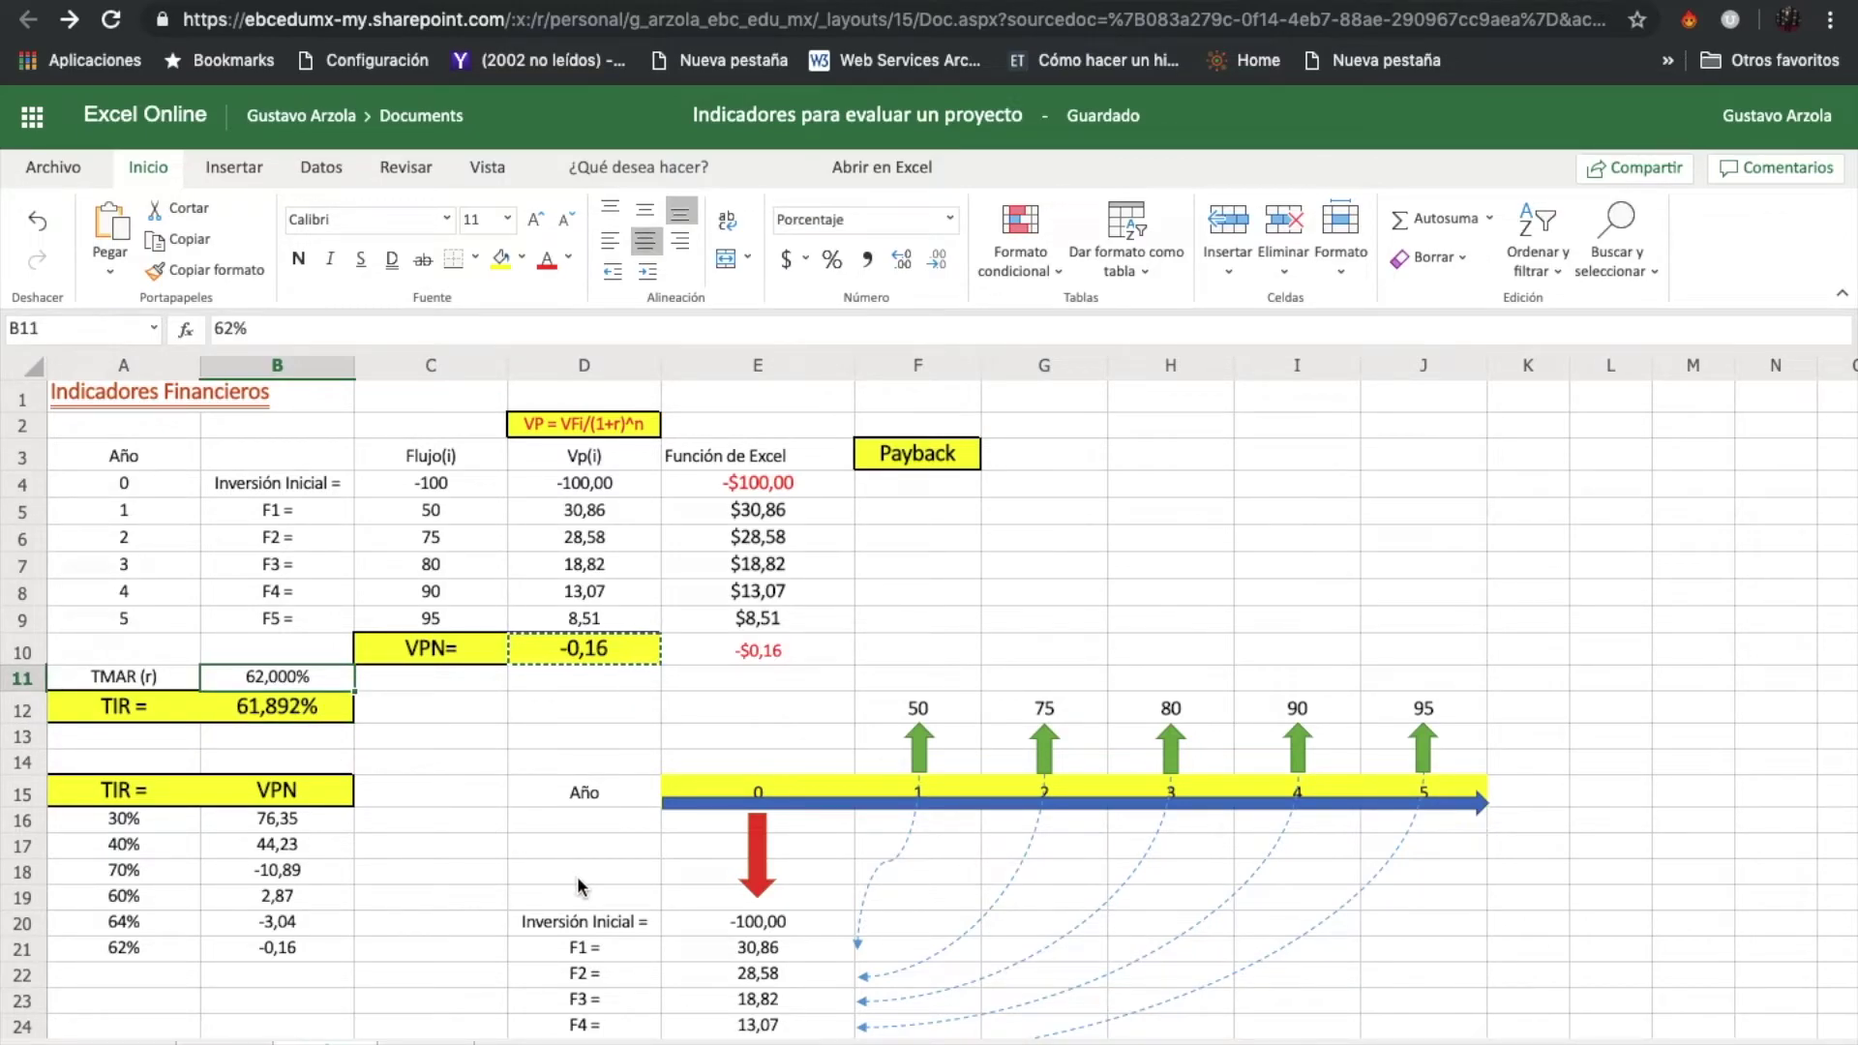
text(61)
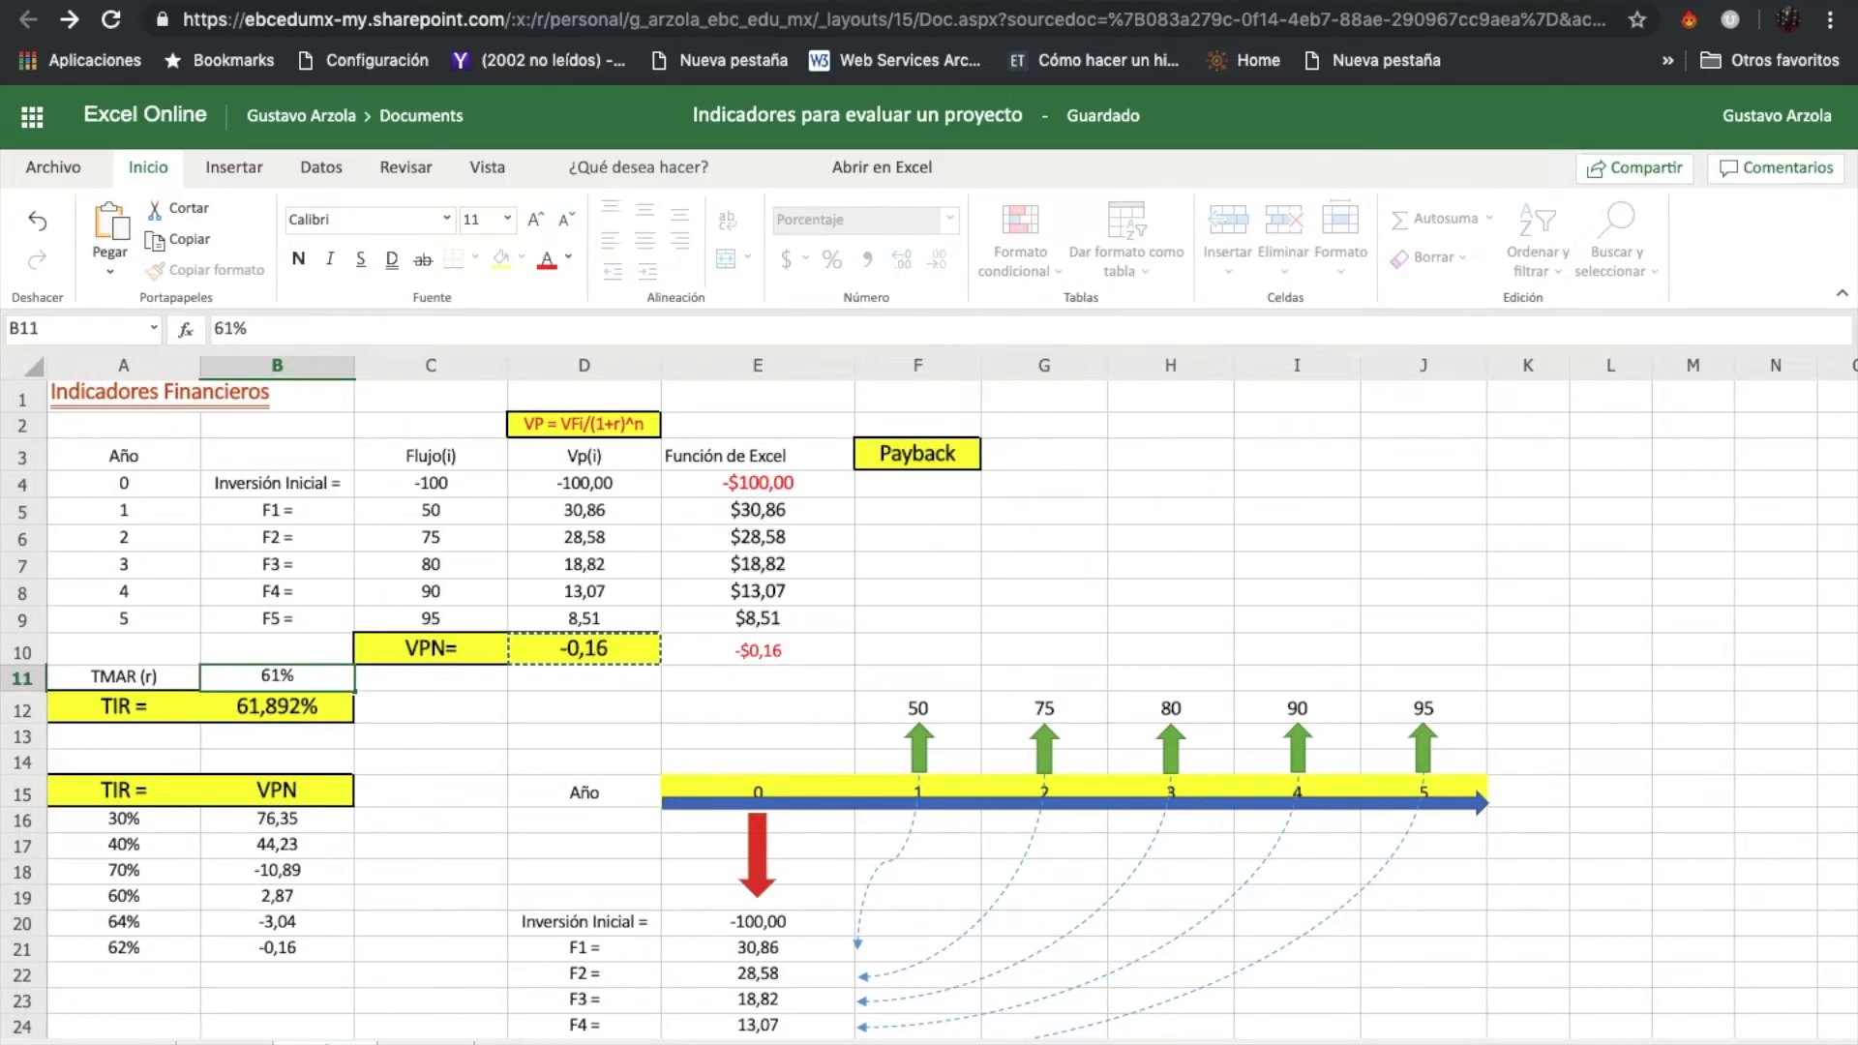
text(,892)
key(Return)
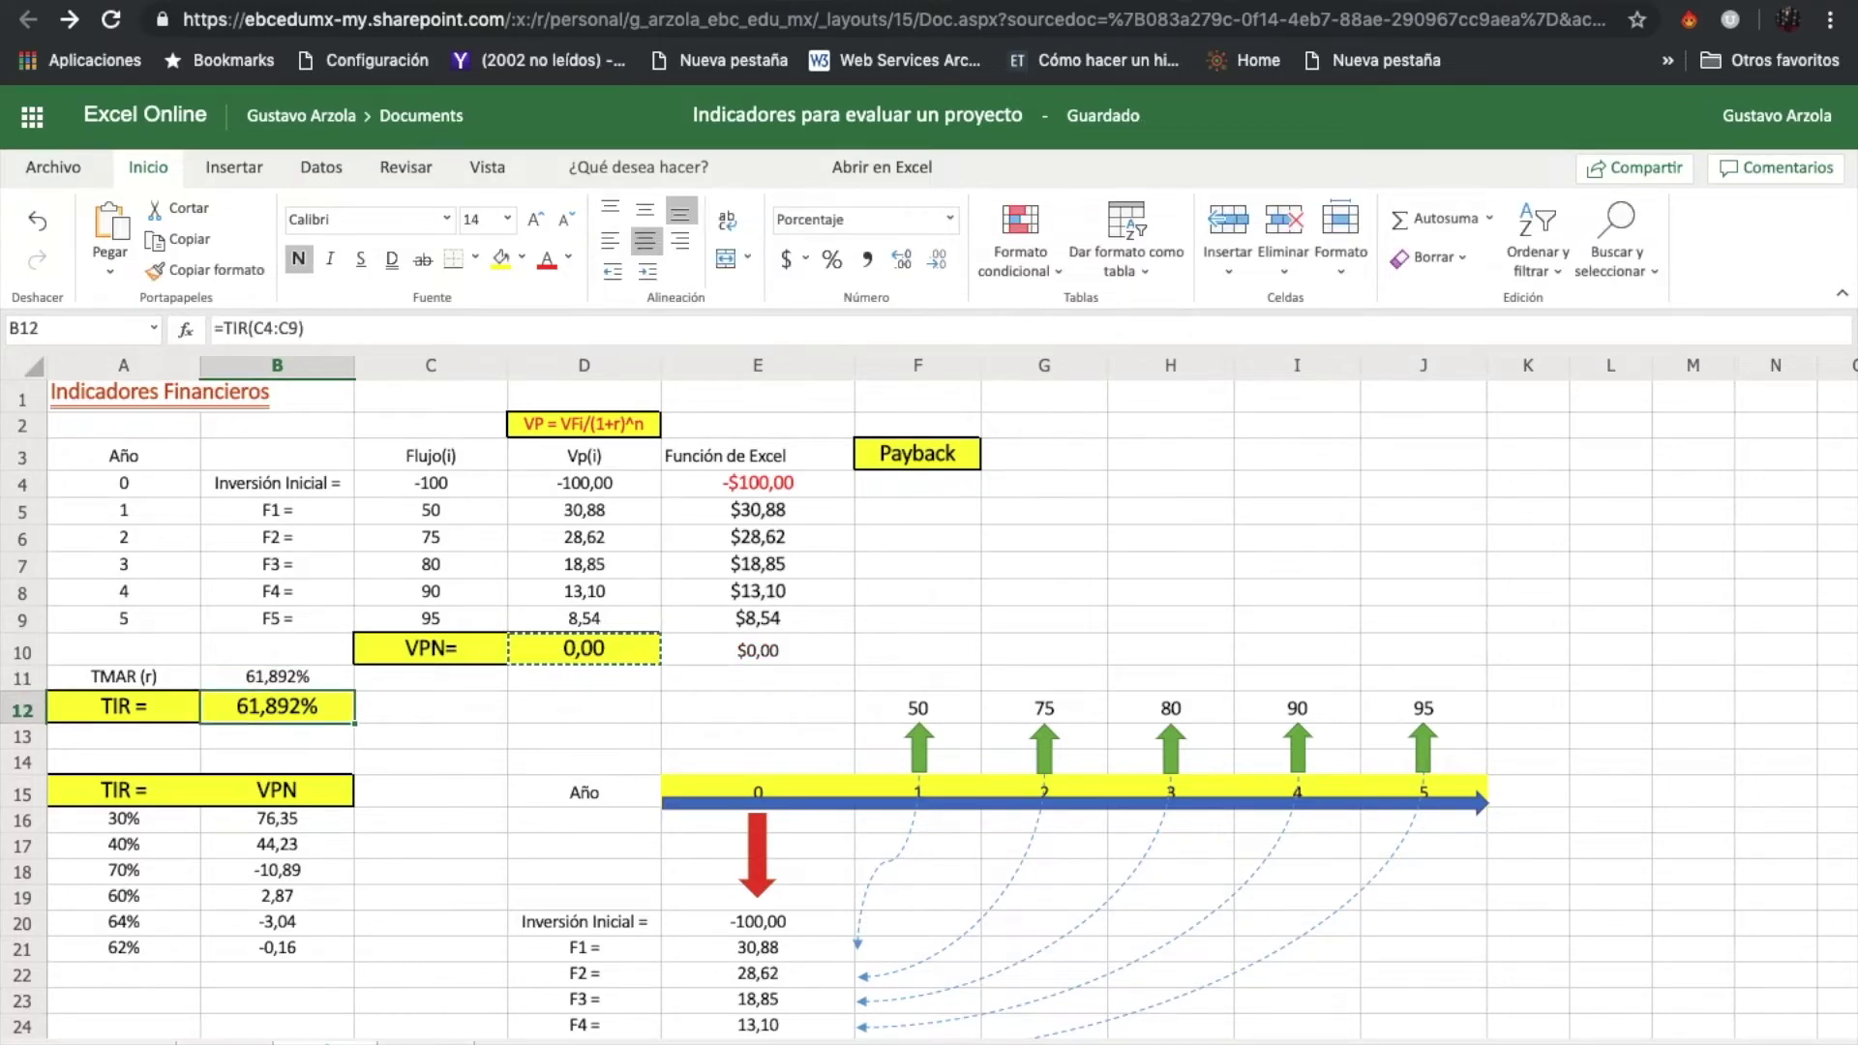
Step: Examine the VPN in D10 and the discounted flows in the timeline diagram at the new TMAR
click(589, 693)
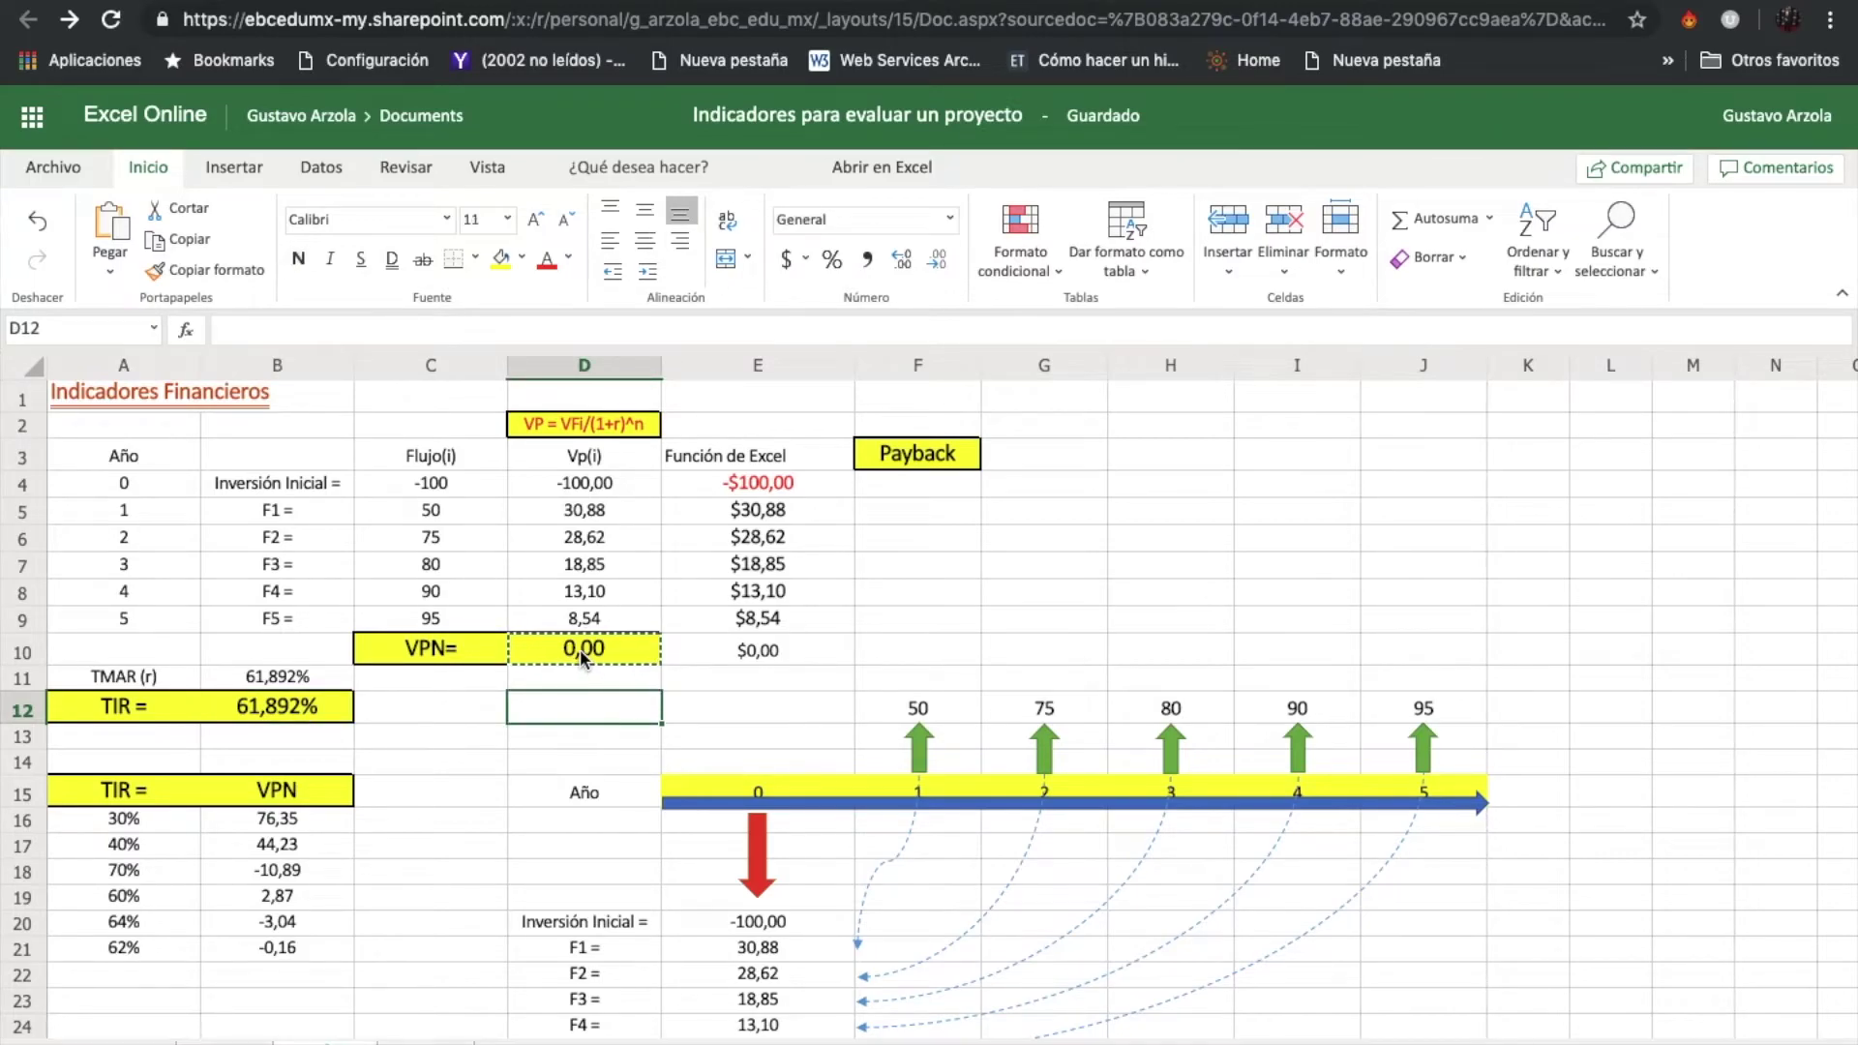
click(578, 649)
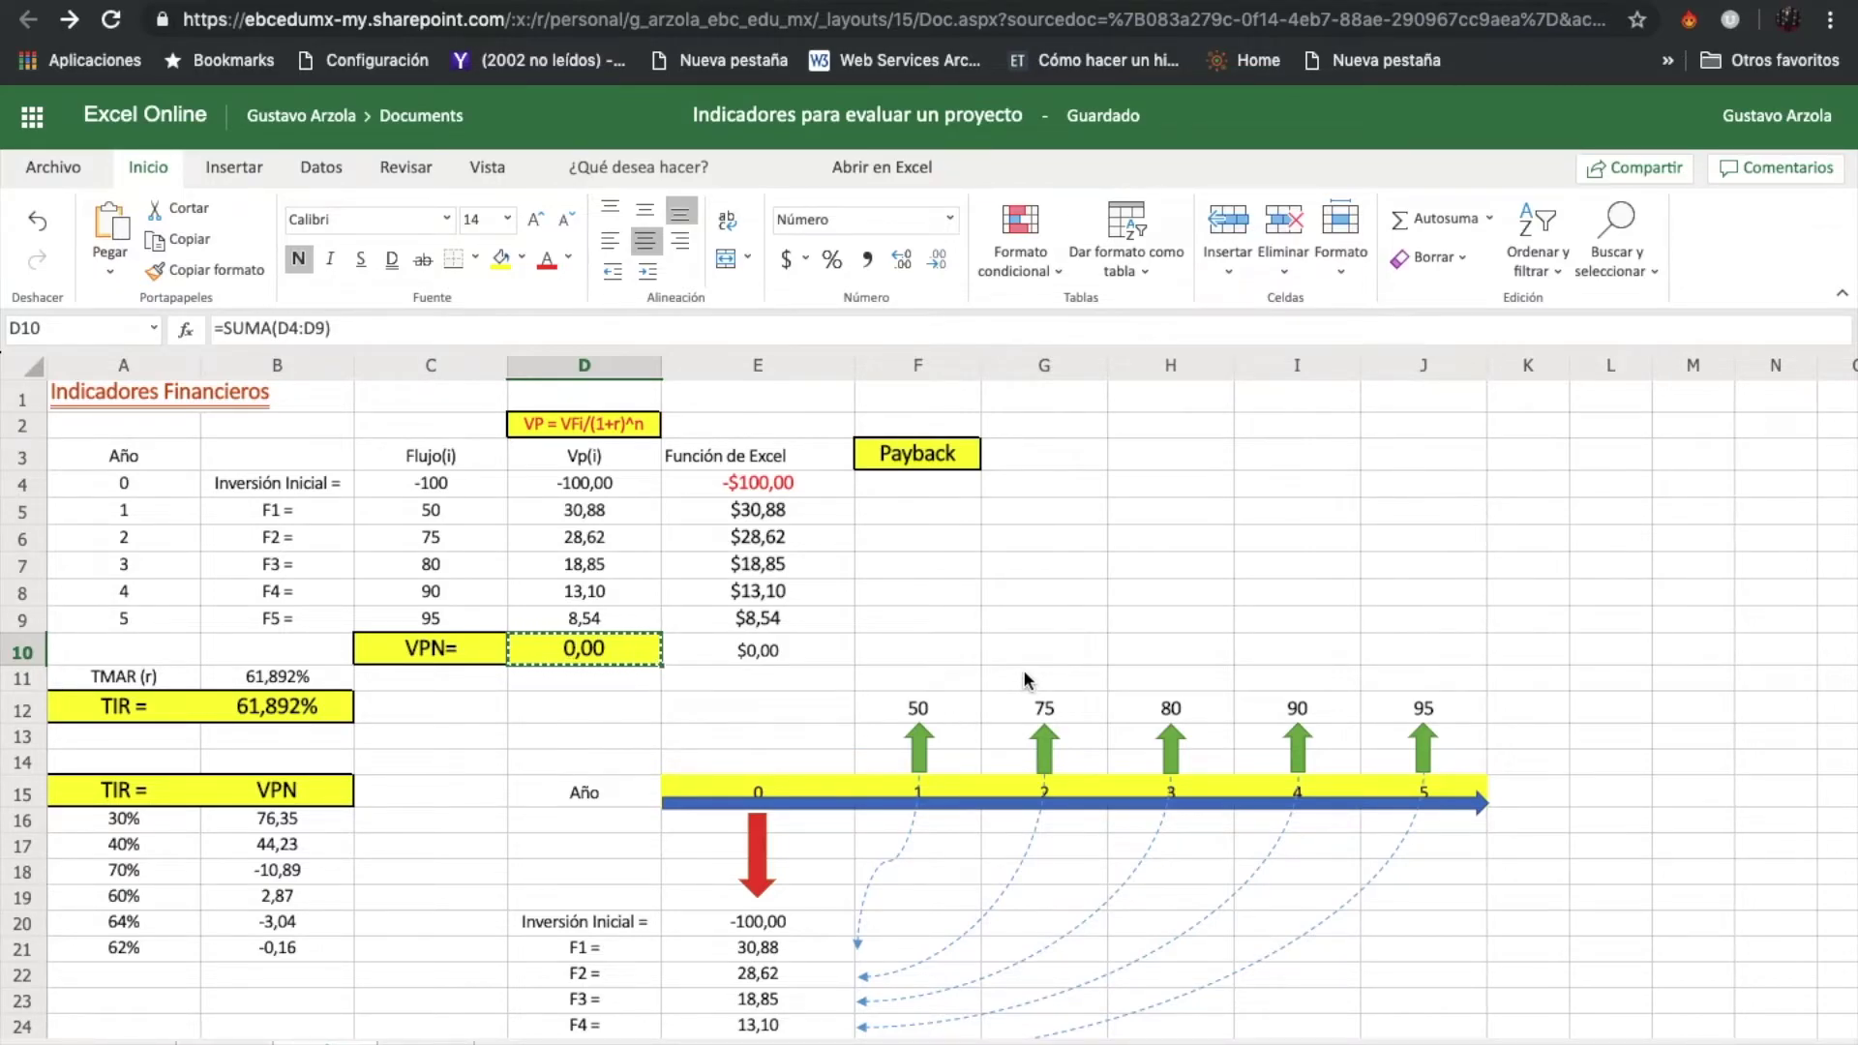
scroll(1088, 637, down, 3)
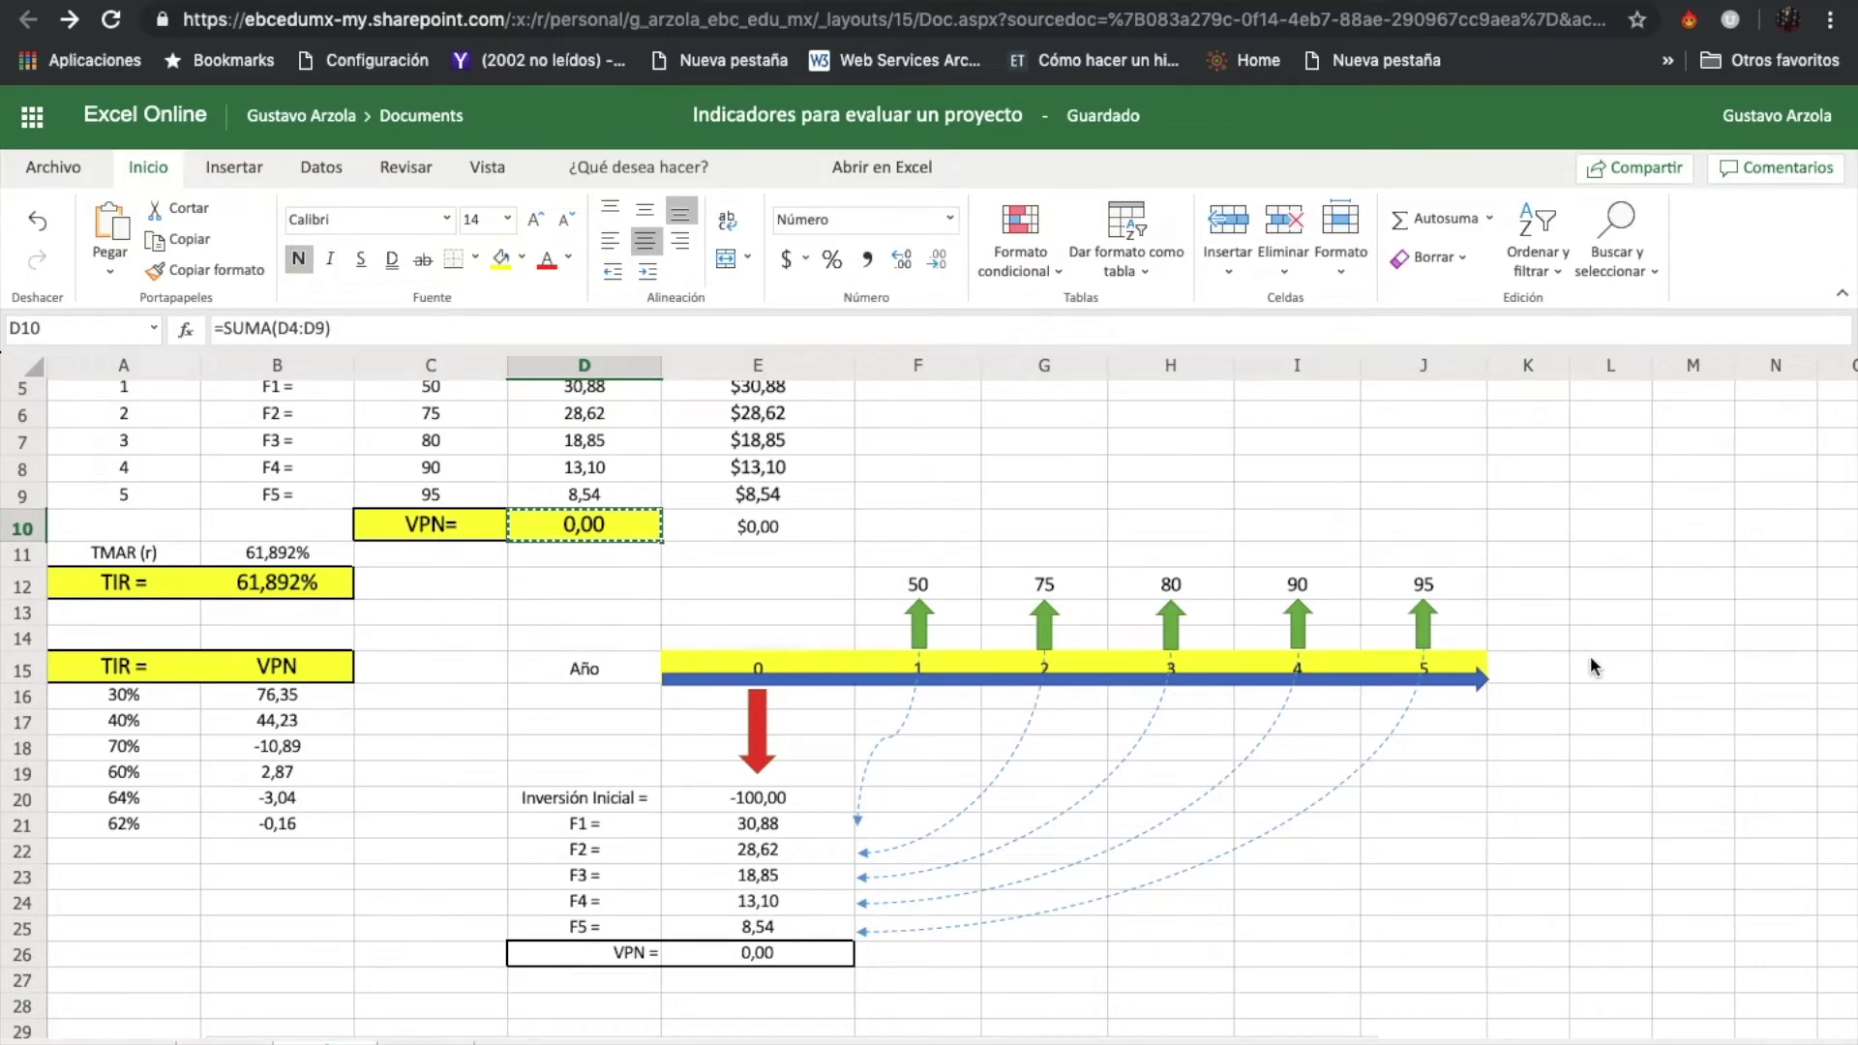
scroll(1589, 654, up, 3)
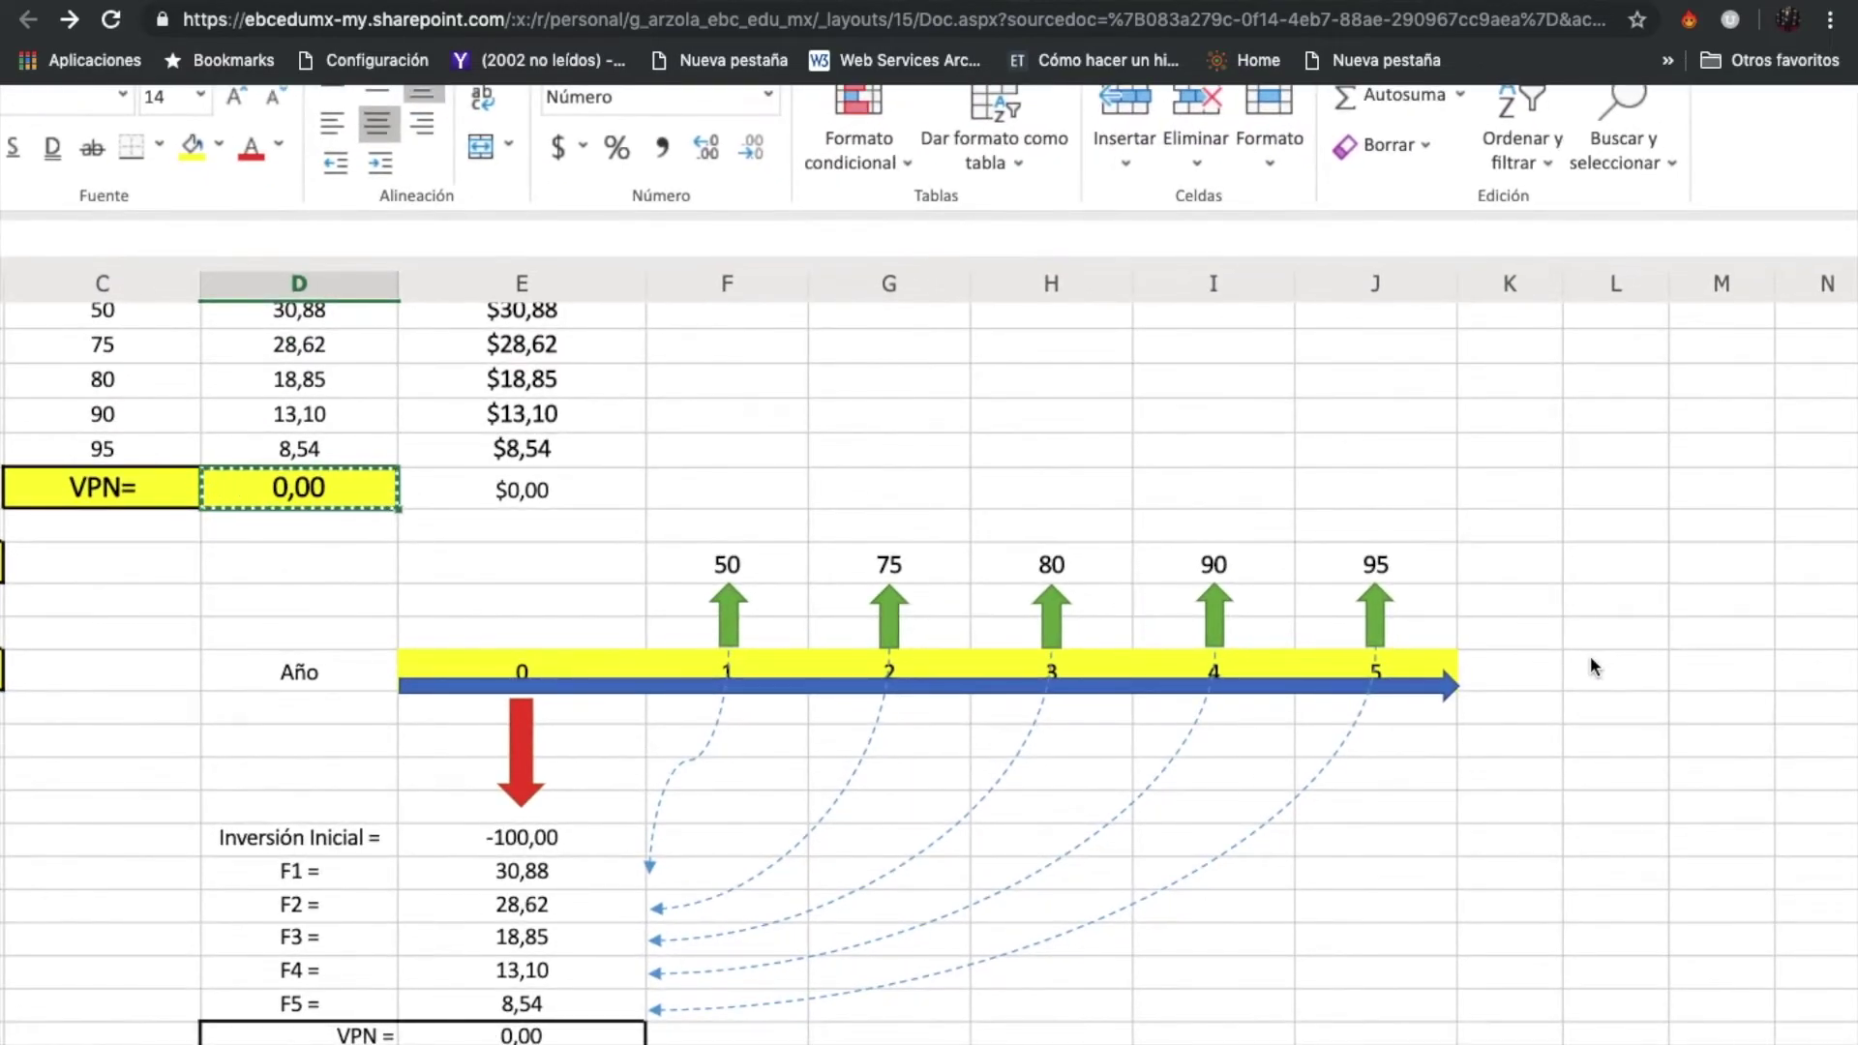
scroll(1589, 654, up, 2)
scroll(1591, 658, down, 1)
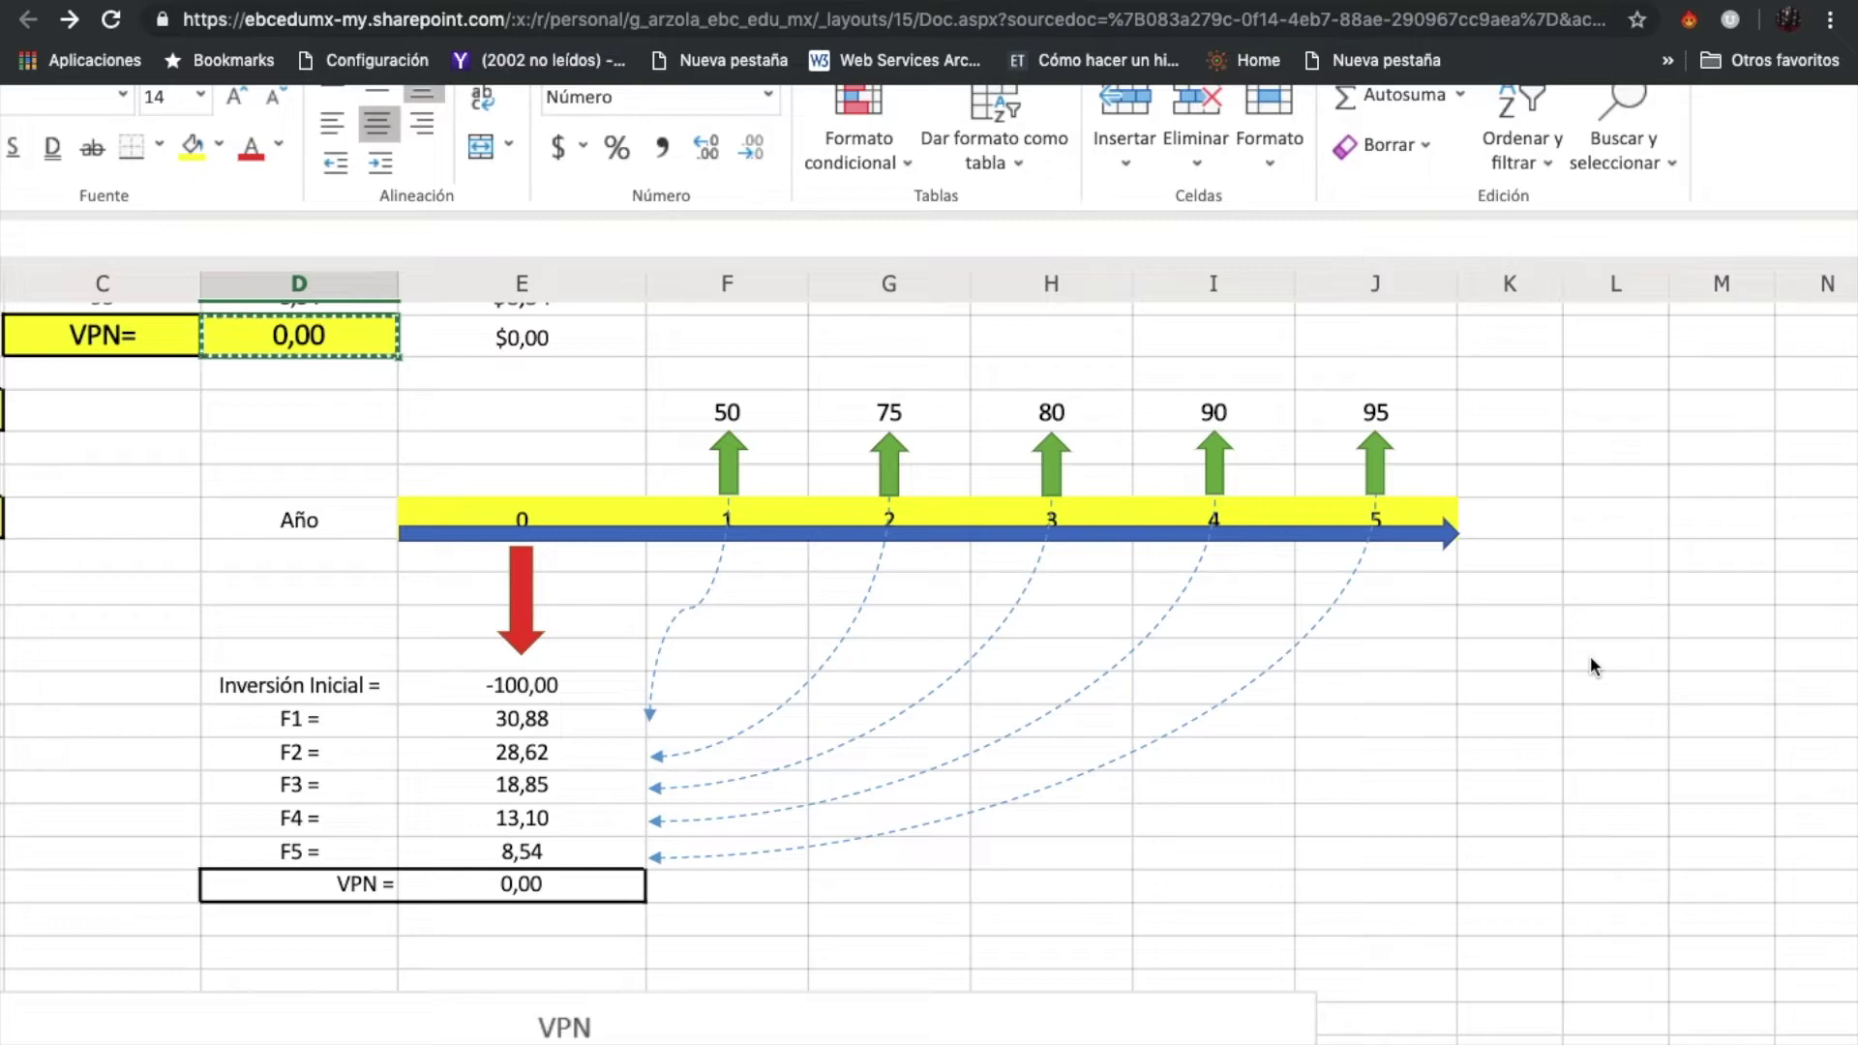
scroll(1589, 654, left, 5)
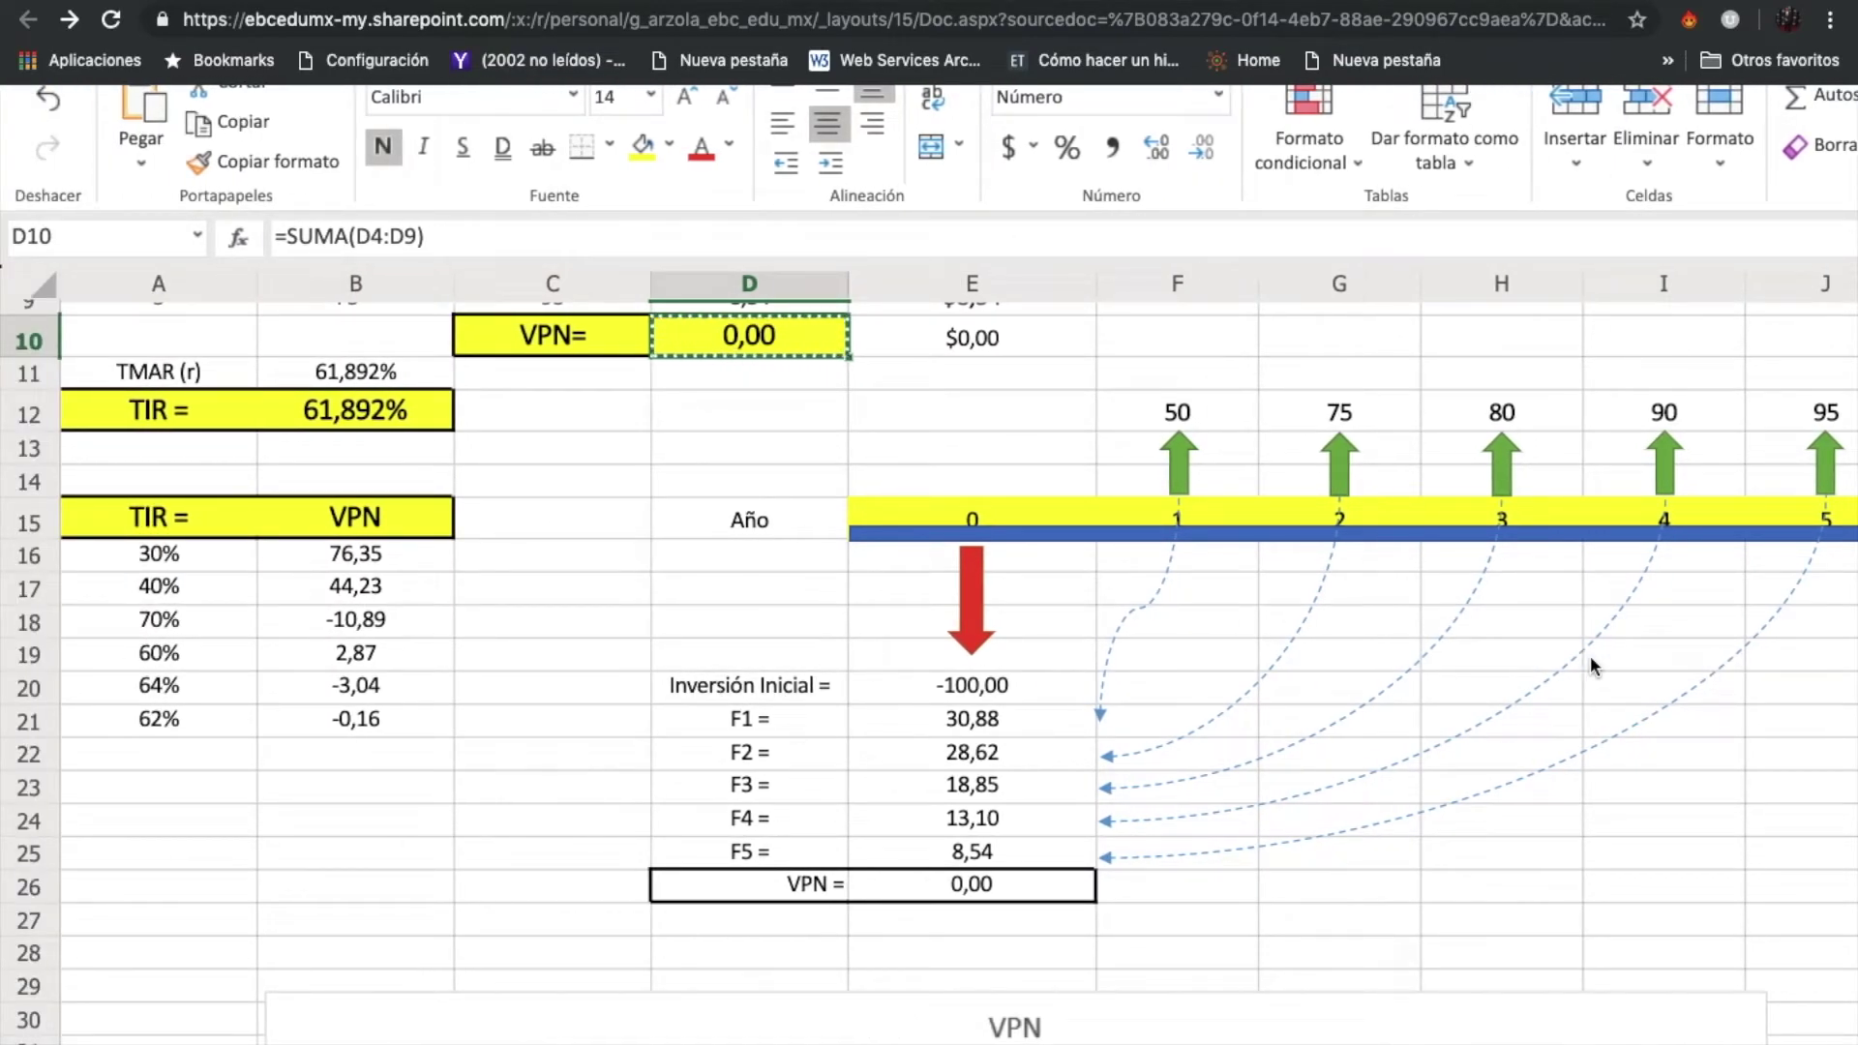
scroll(1589, 654, up, 1)
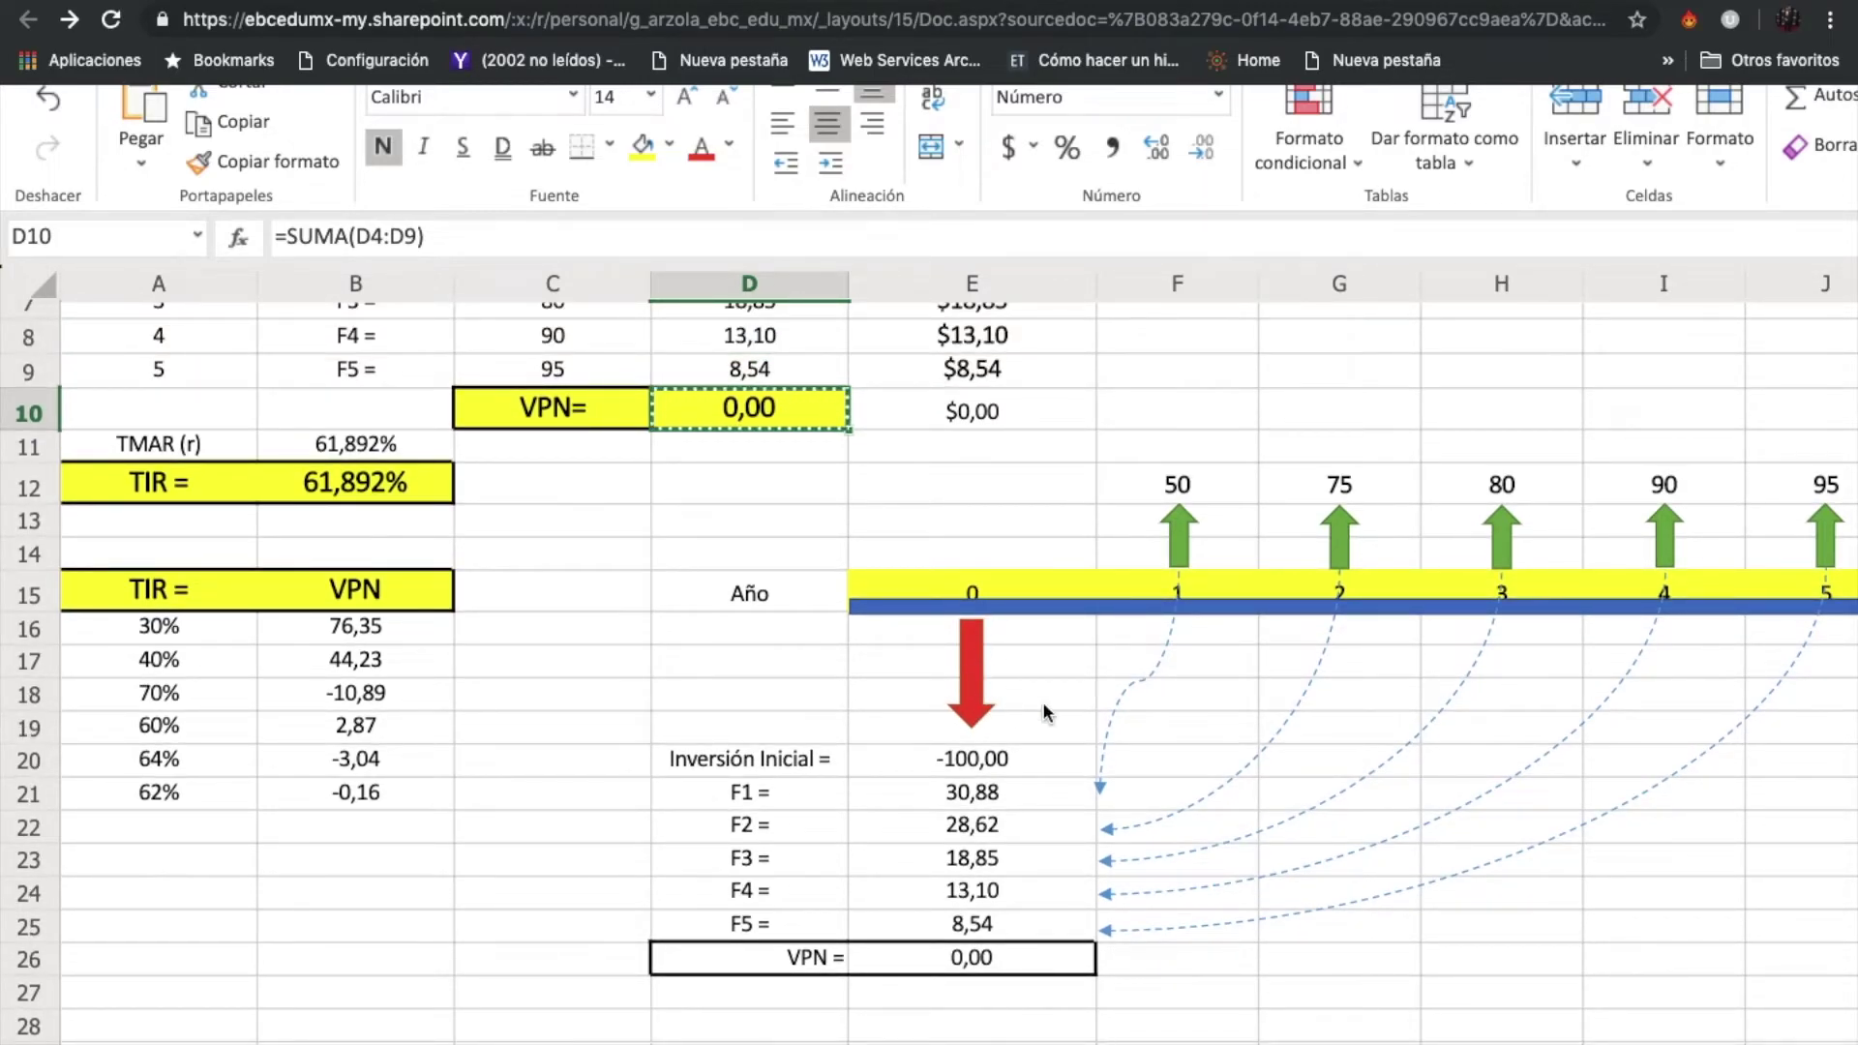
scroll(1767, 551, right, 3)
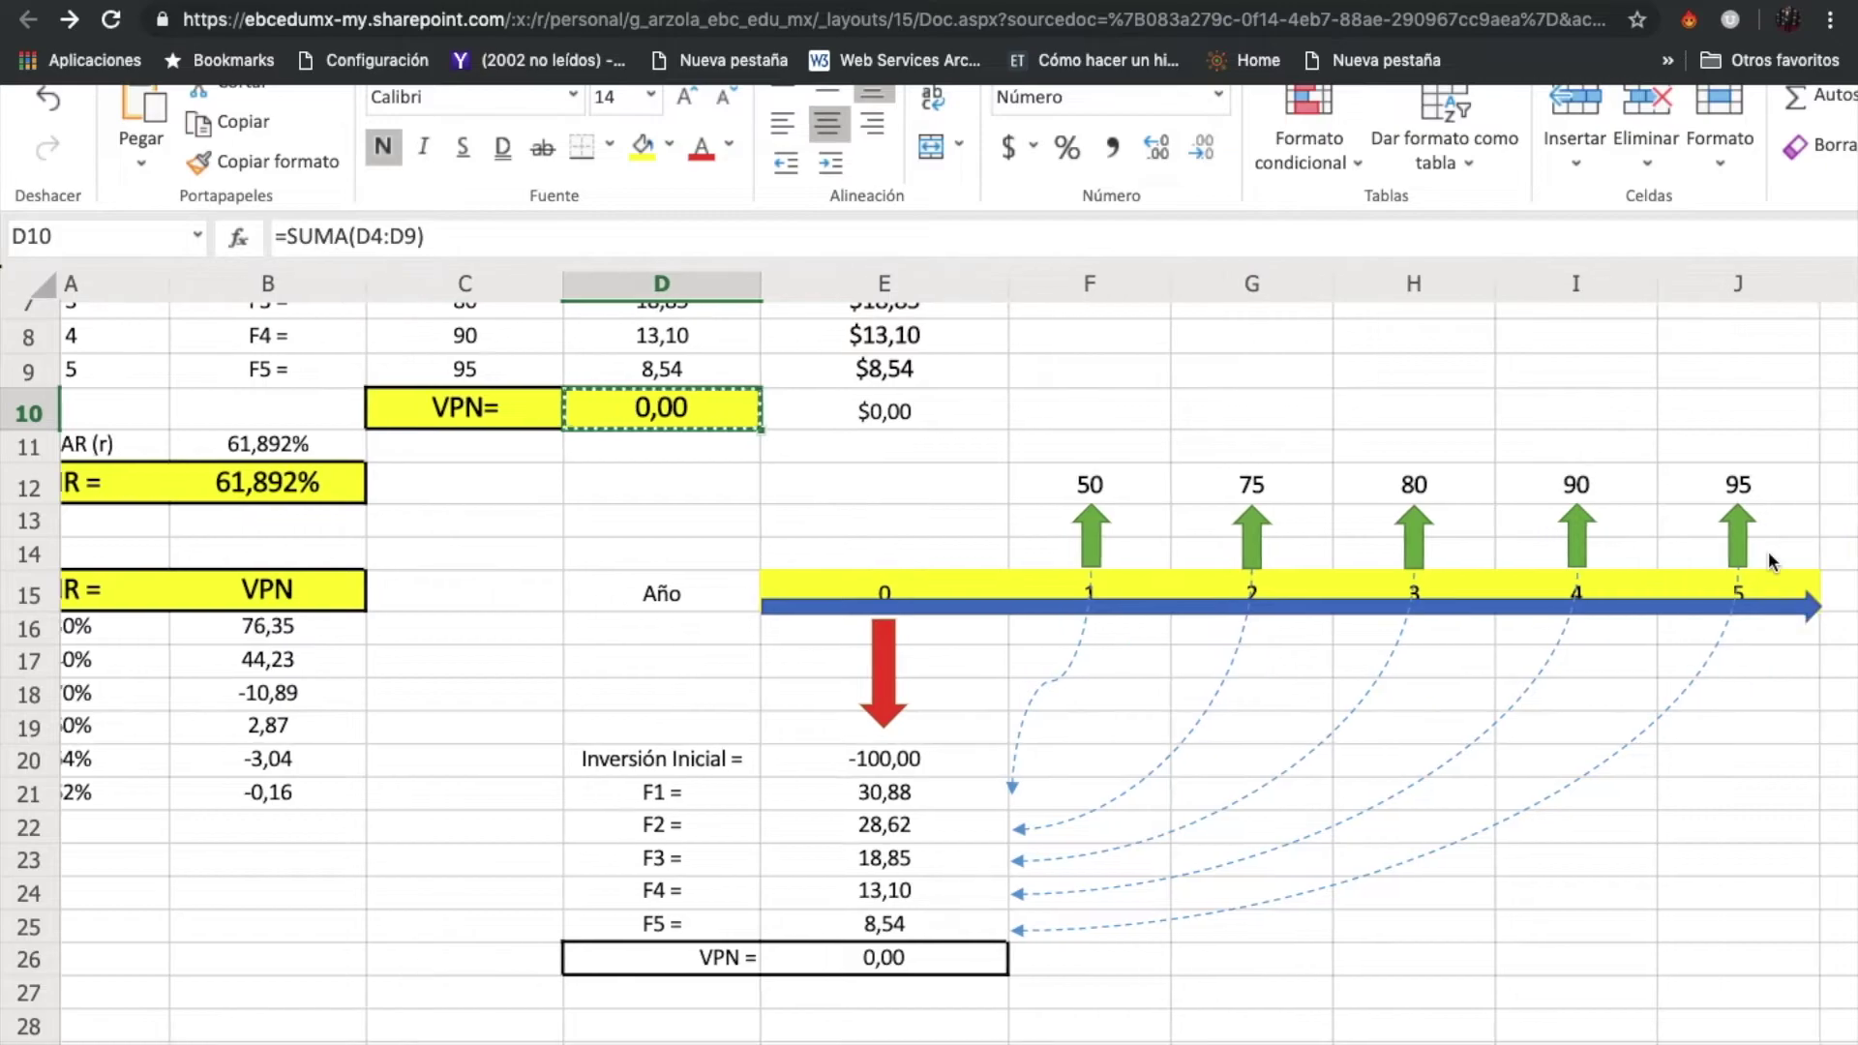
scroll(1767, 549, left, 3)
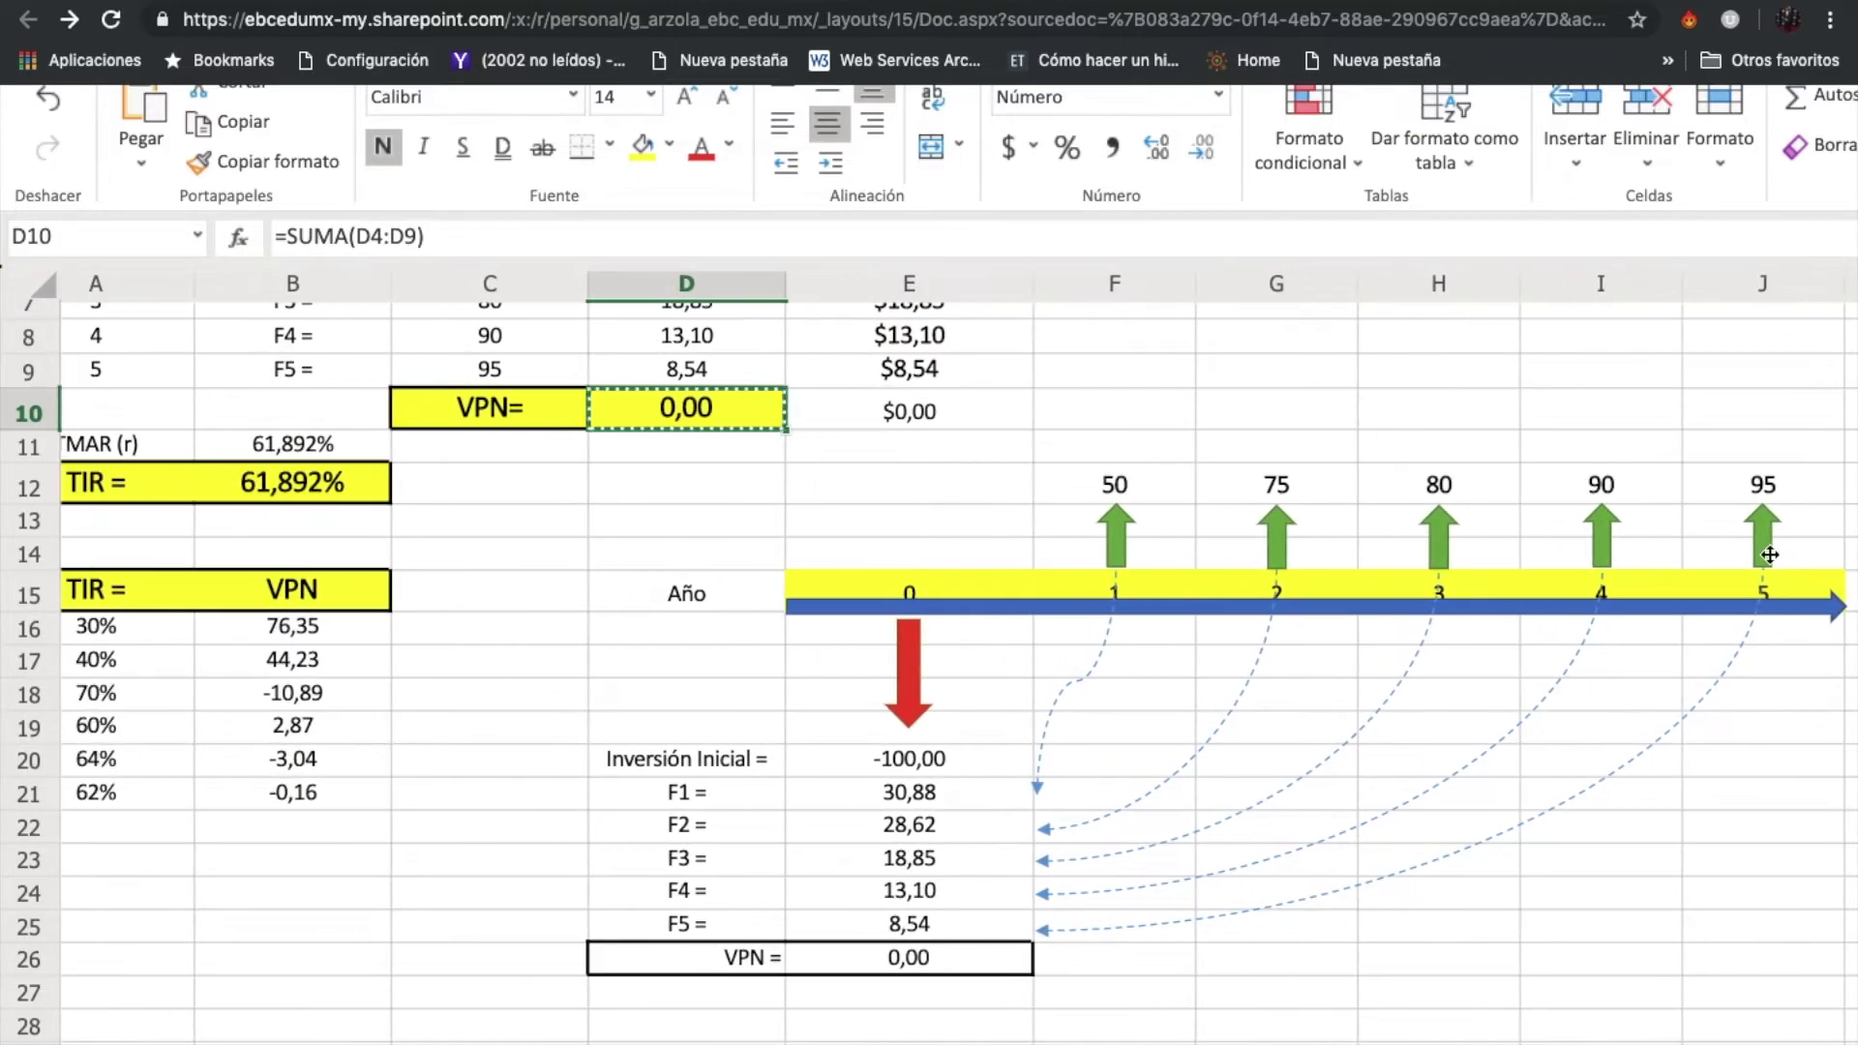
scroll(1769, 555, up, 2)
scroll(1770, 554, up, 2)
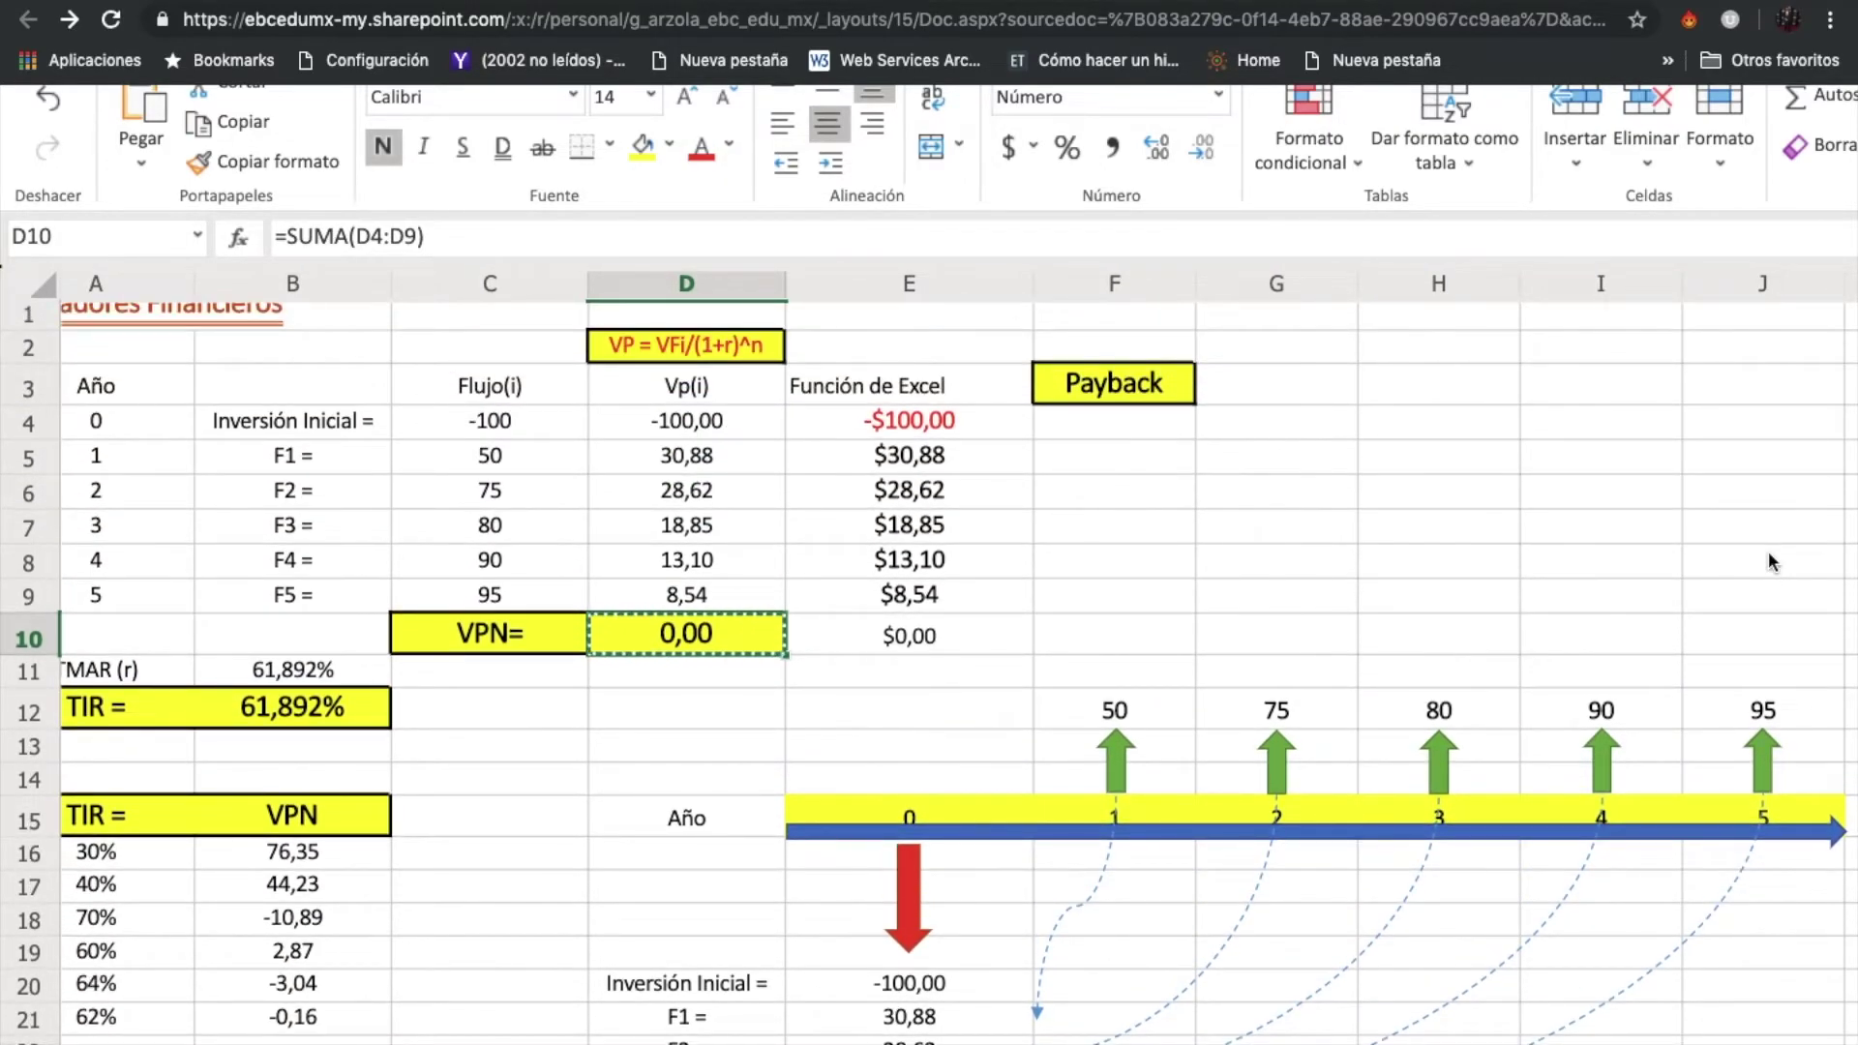
scroll(1539, 571, up, 1)
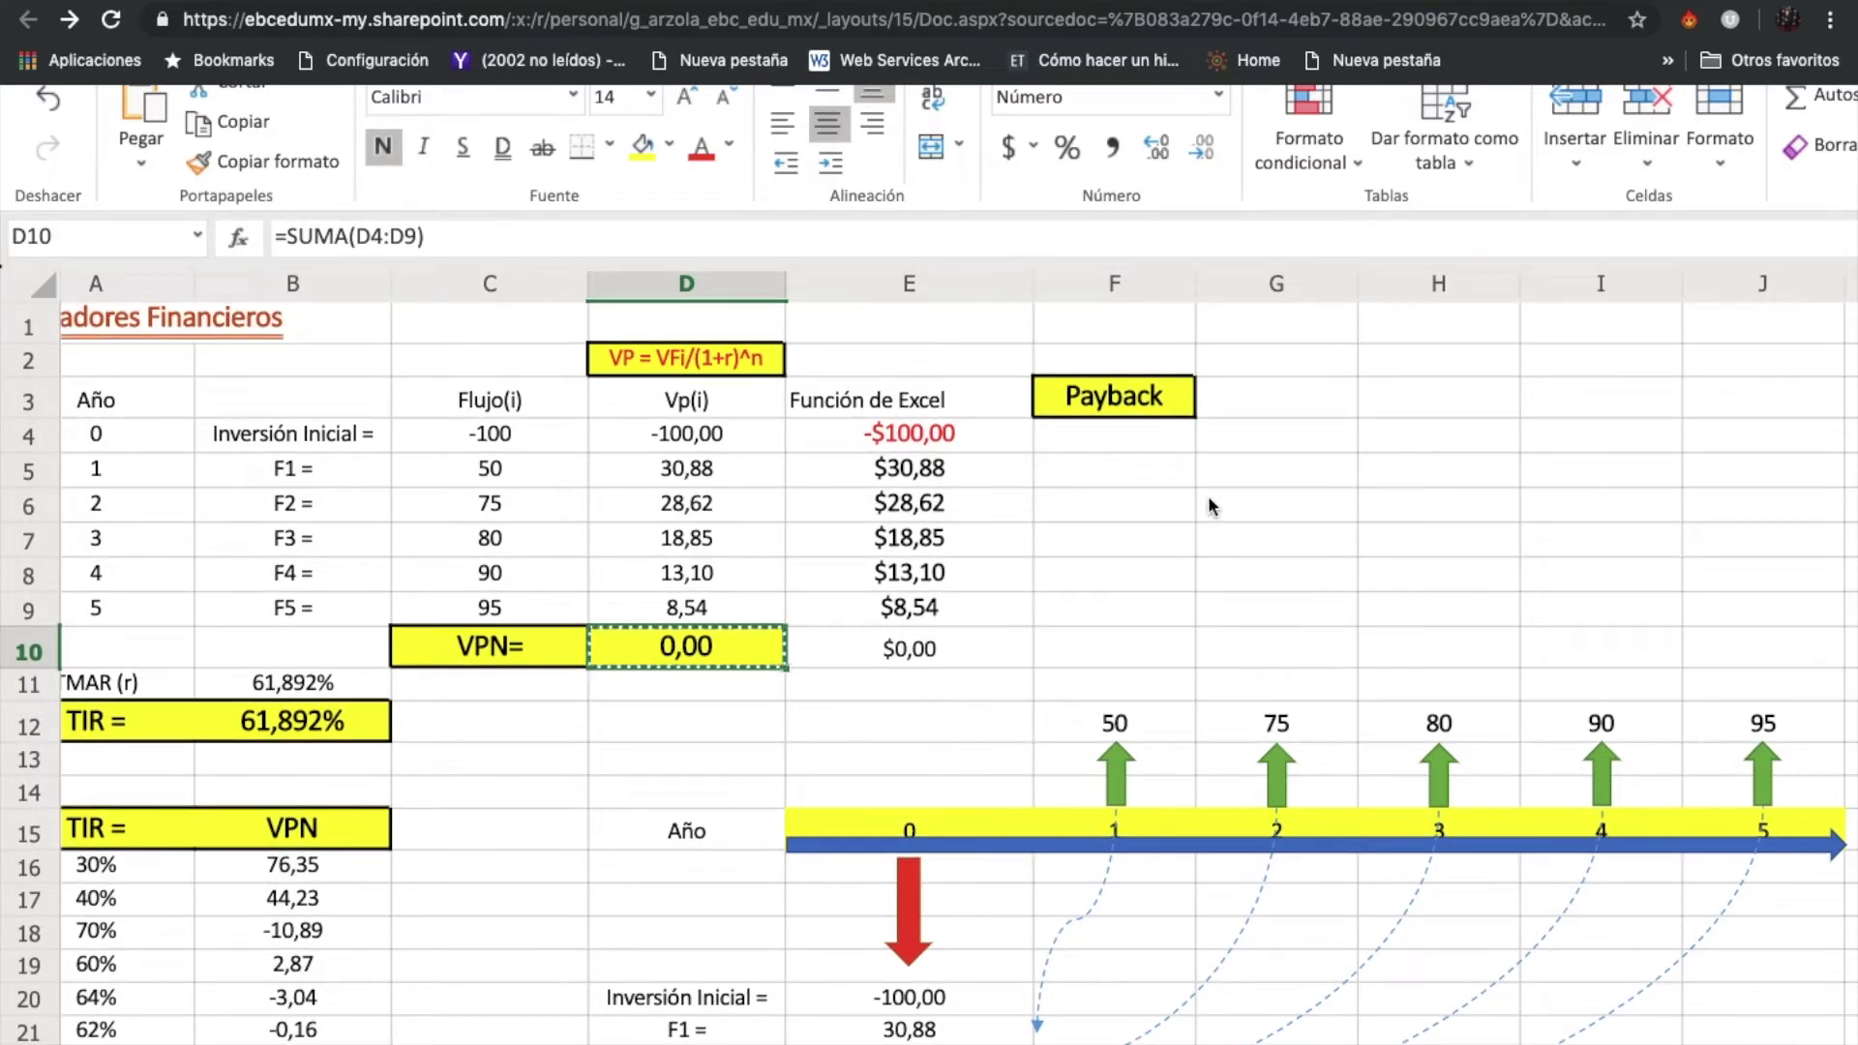
Step: Start the Payback column by linking F4 to the initial investment with =C4
click(1125, 441)
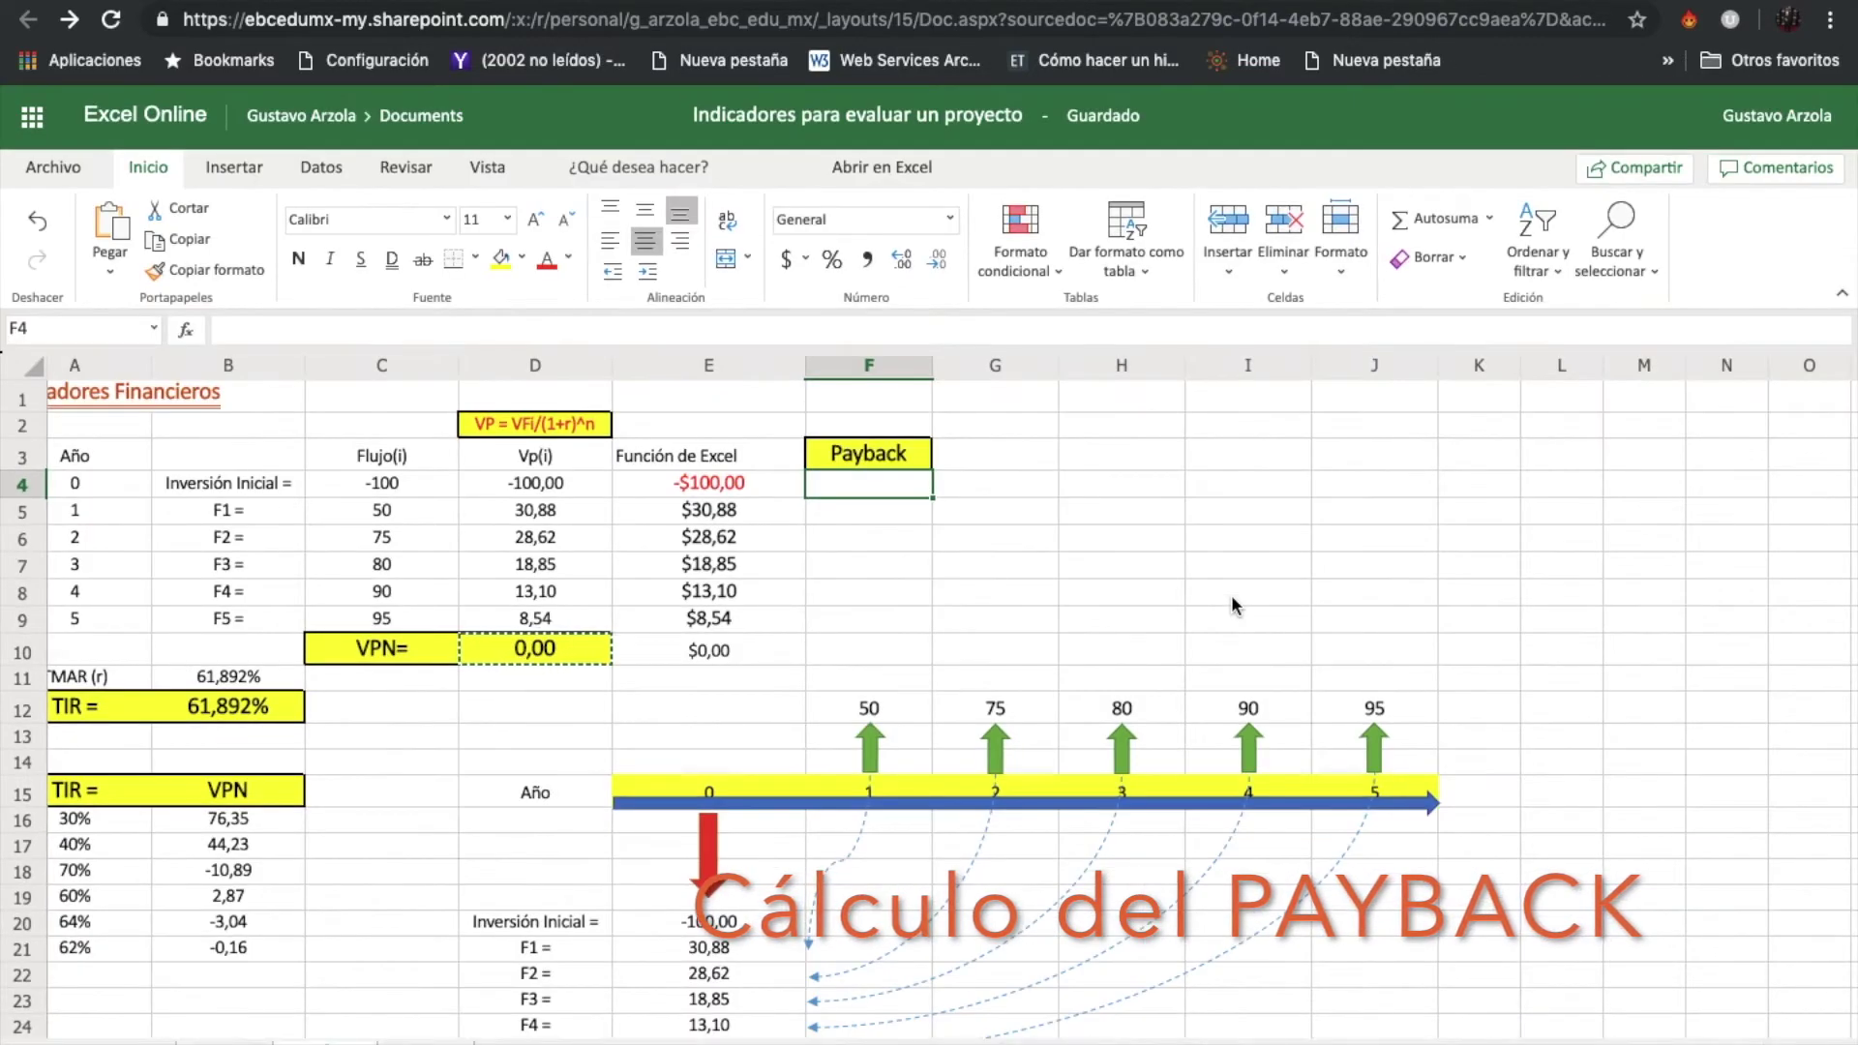
scroll(999, 600, left, 1)
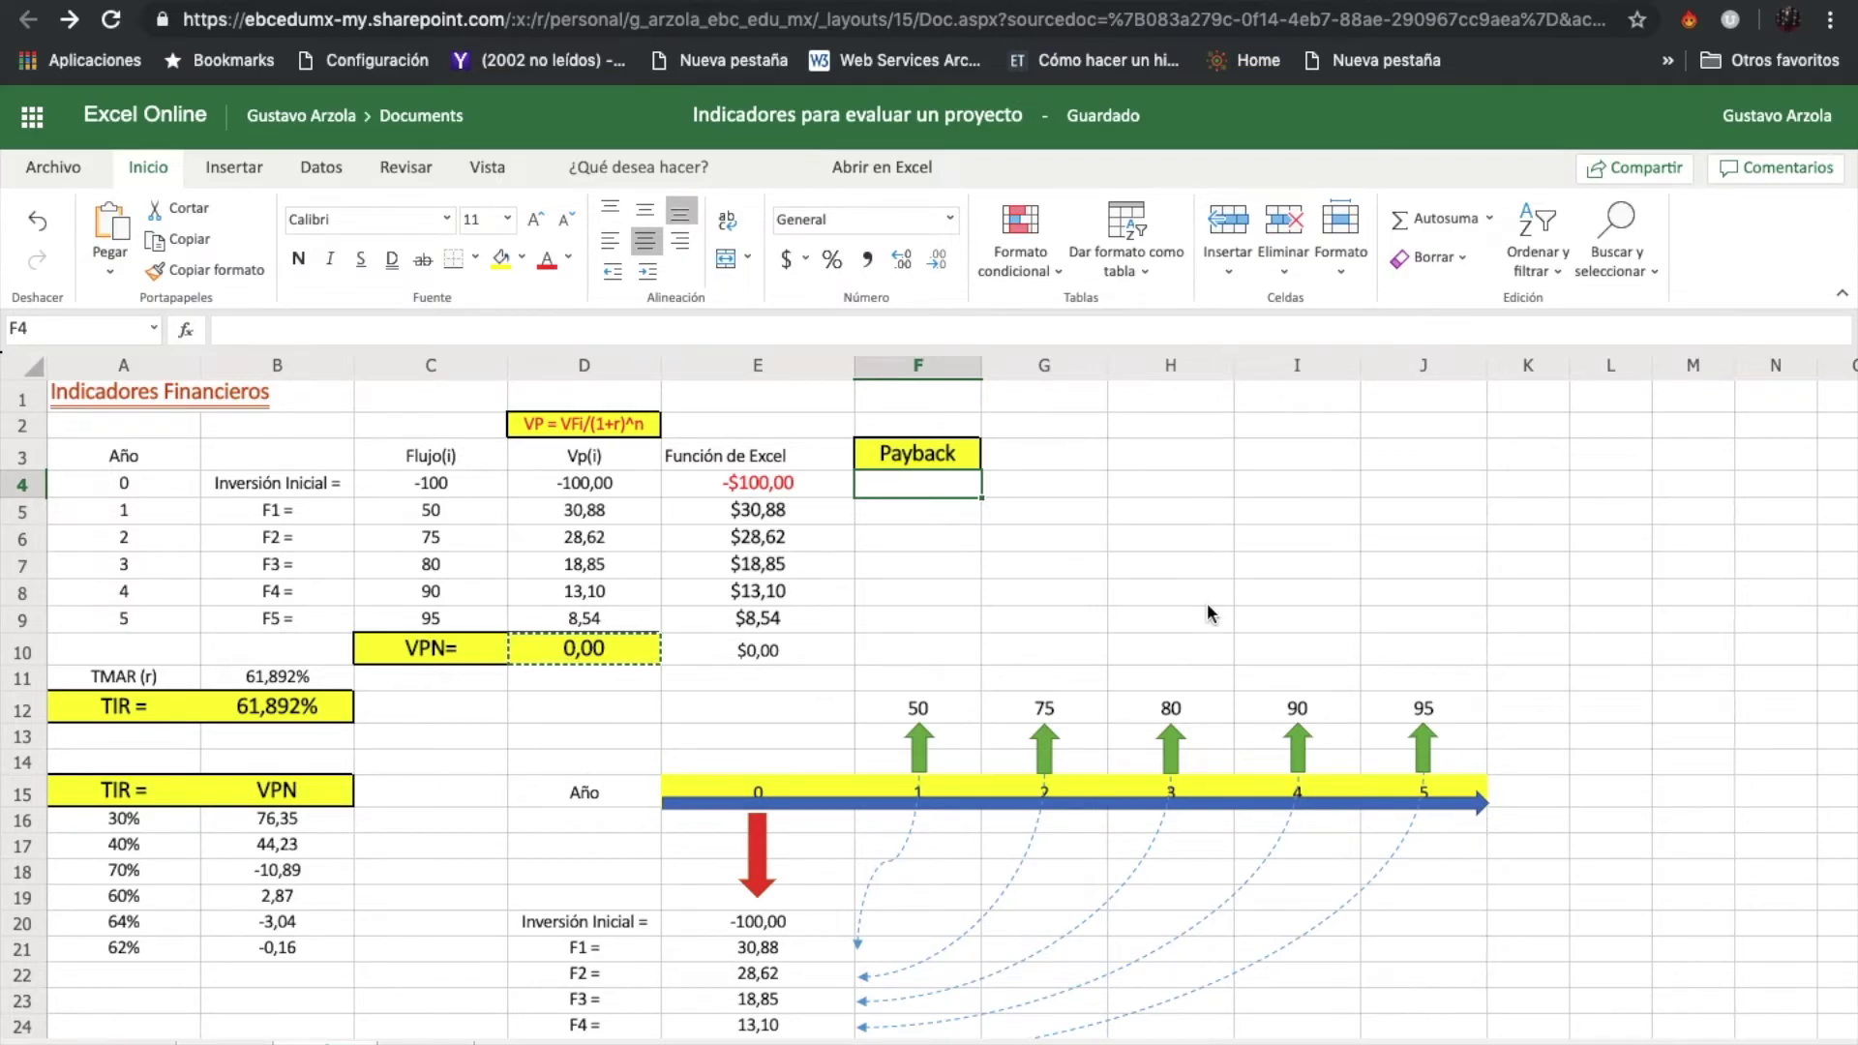
text(=)
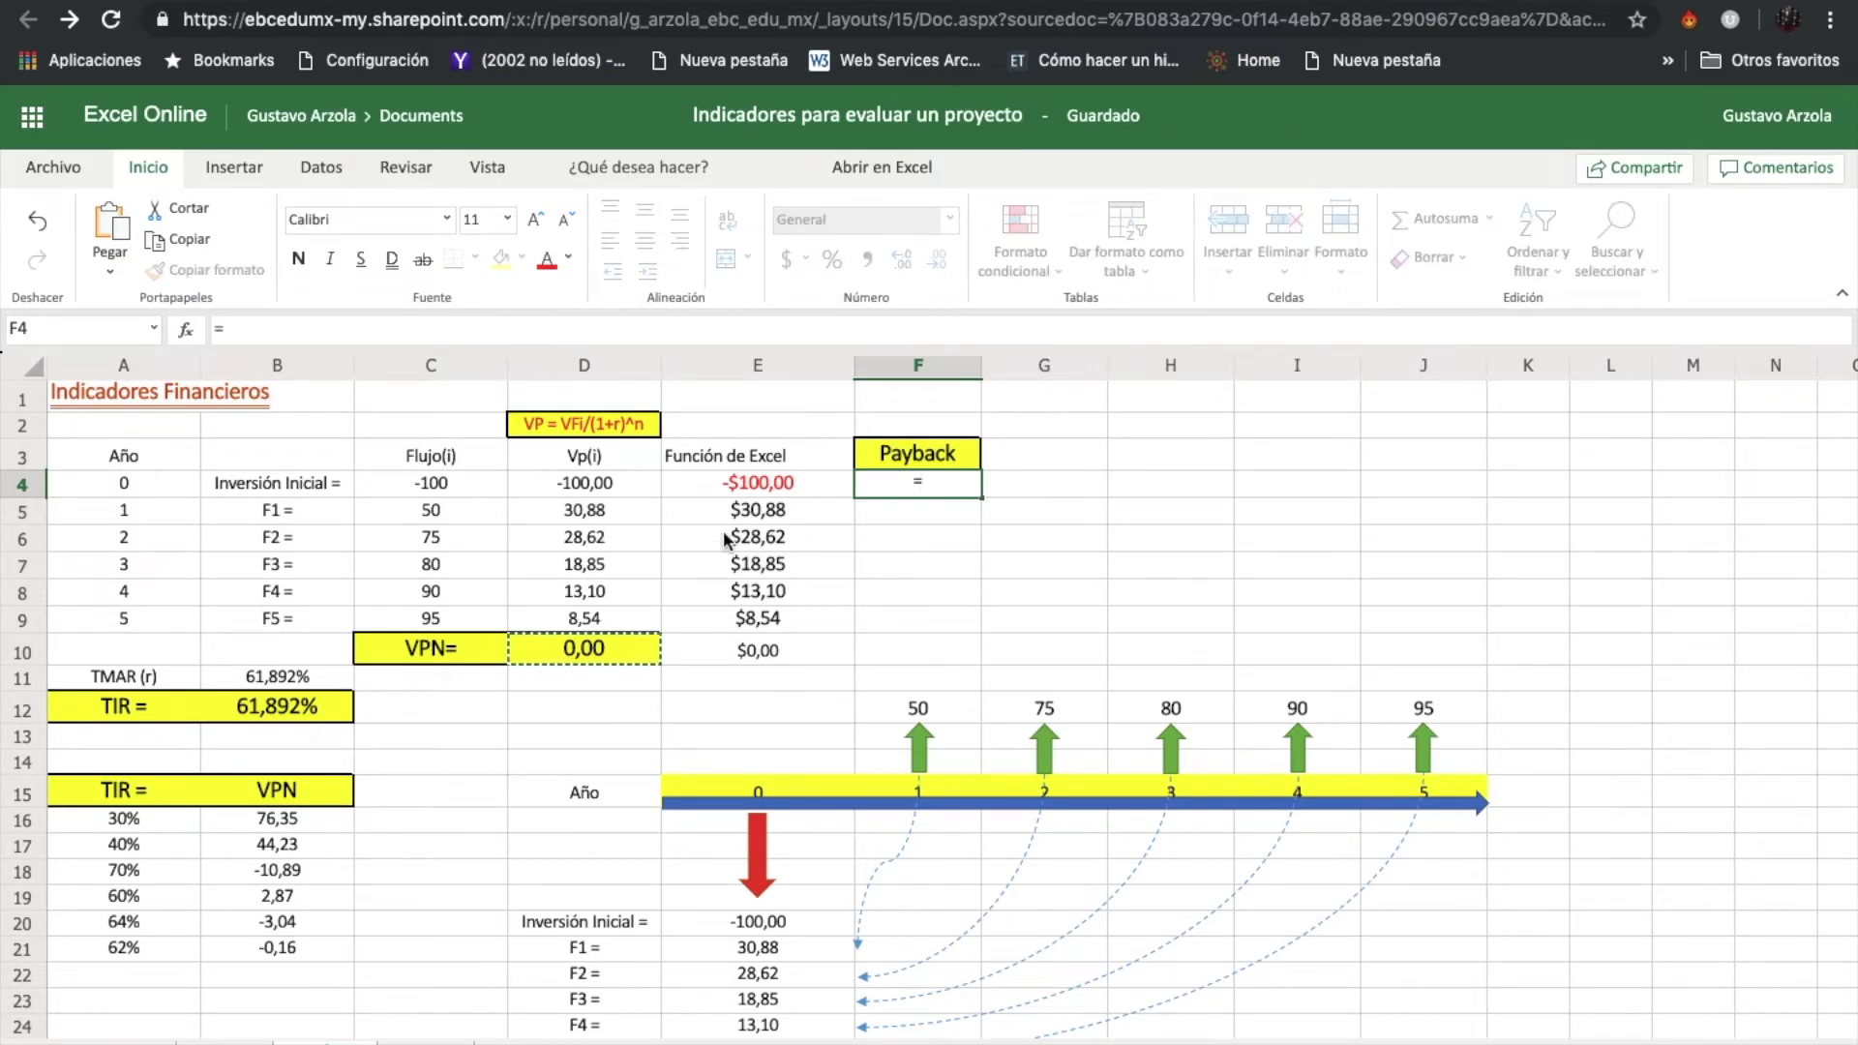
click(430, 481)
key(Return)
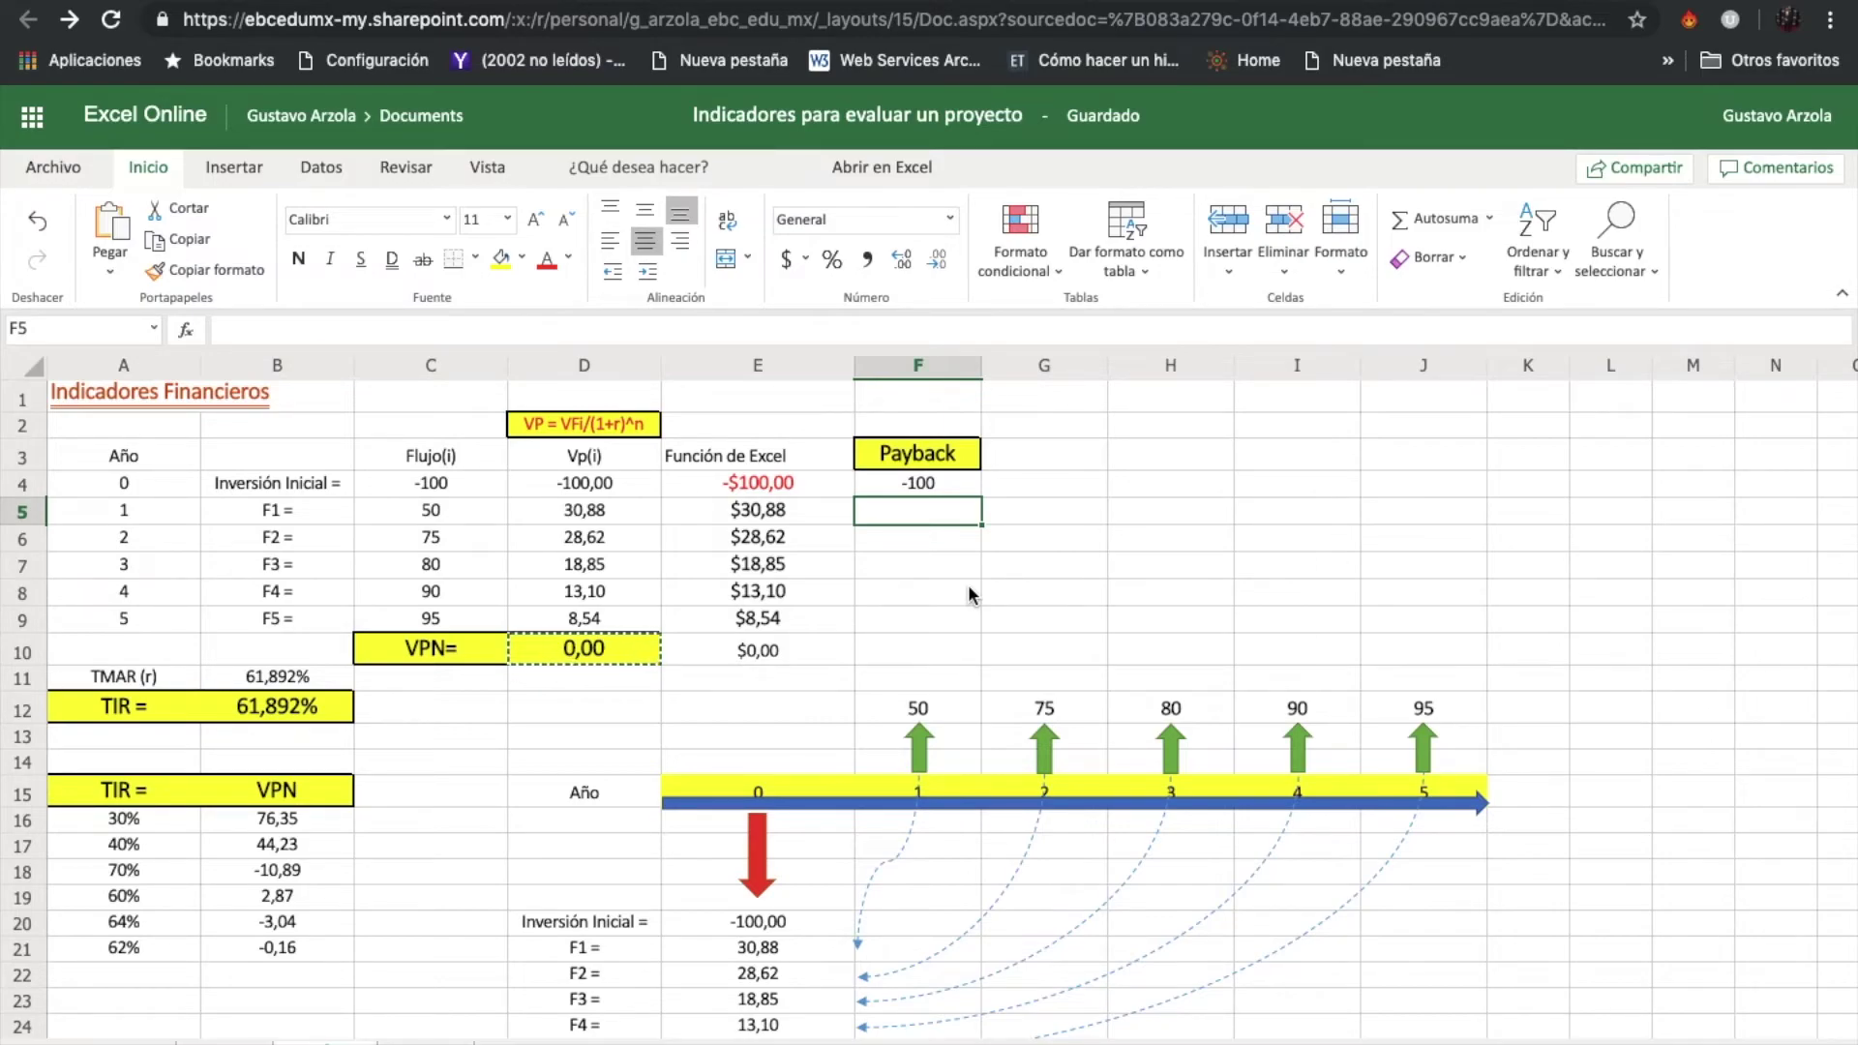
Step: Add the first-year flow to the Payback balance in F5 with =F4+C5
text(=)
click(926, 486)
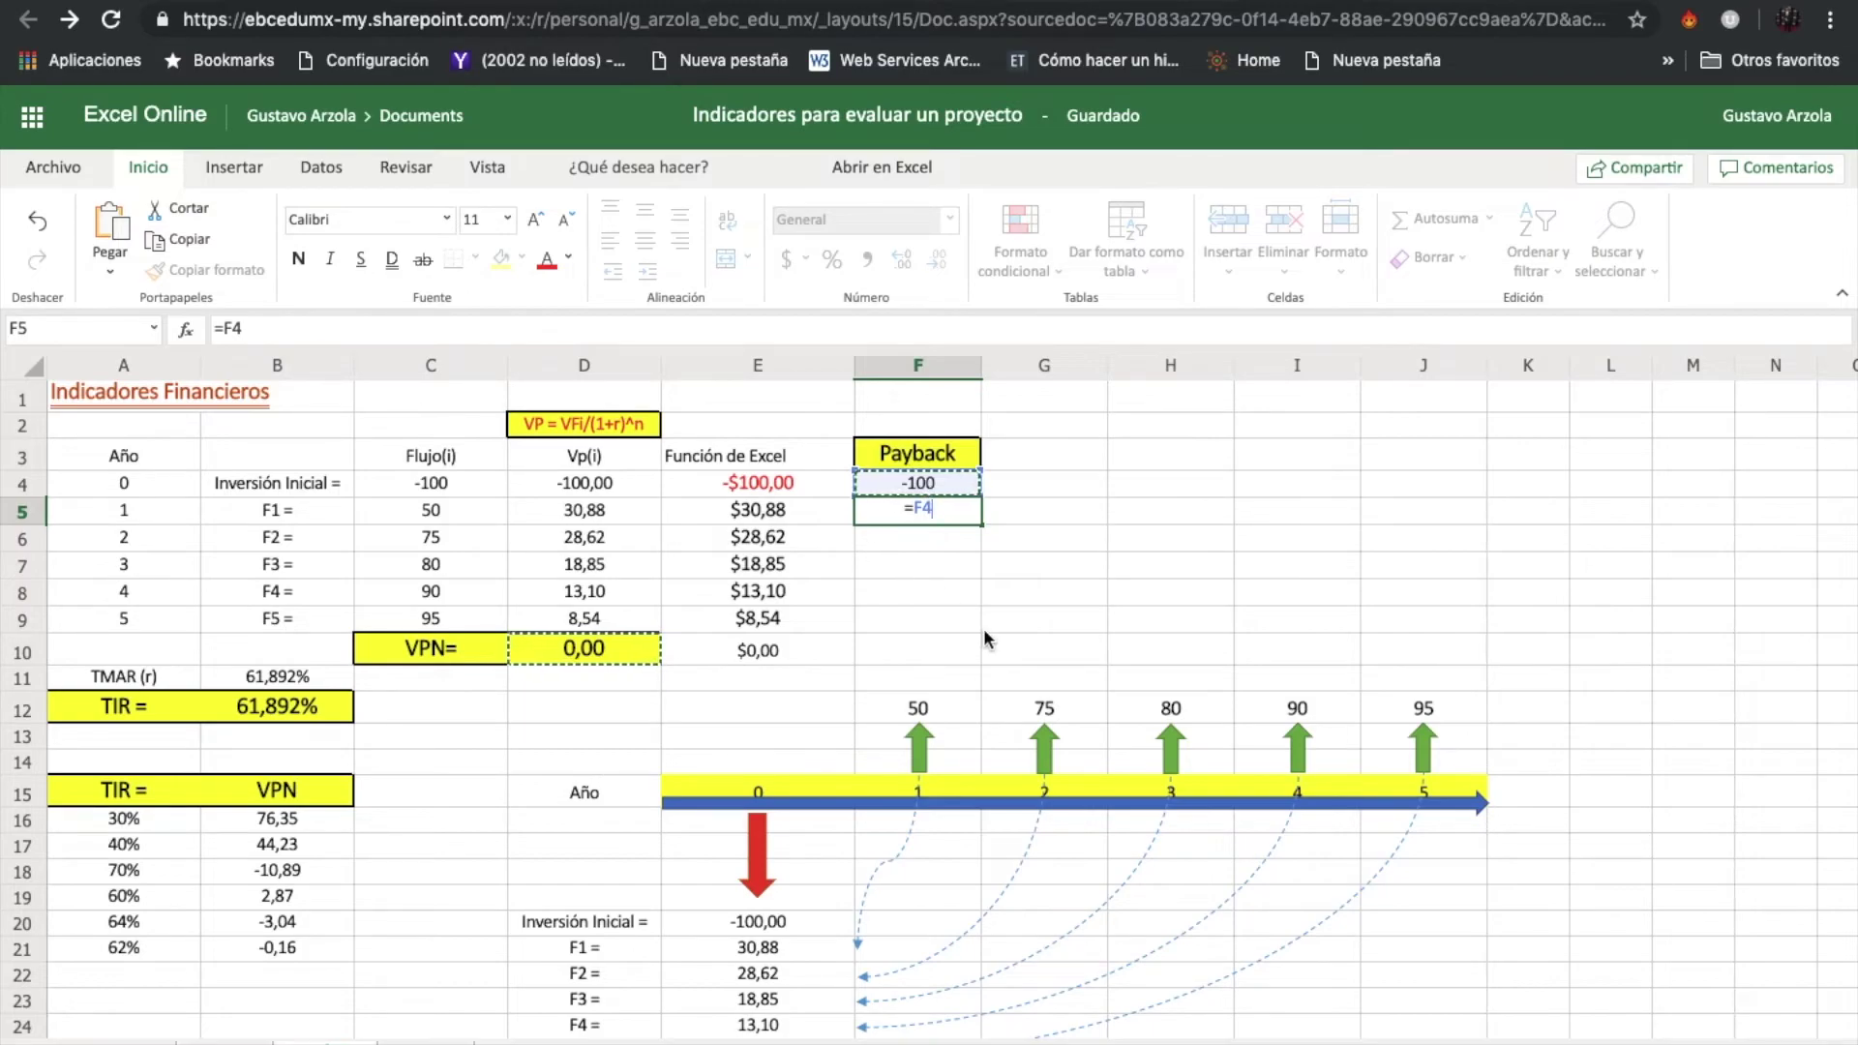
text(+)
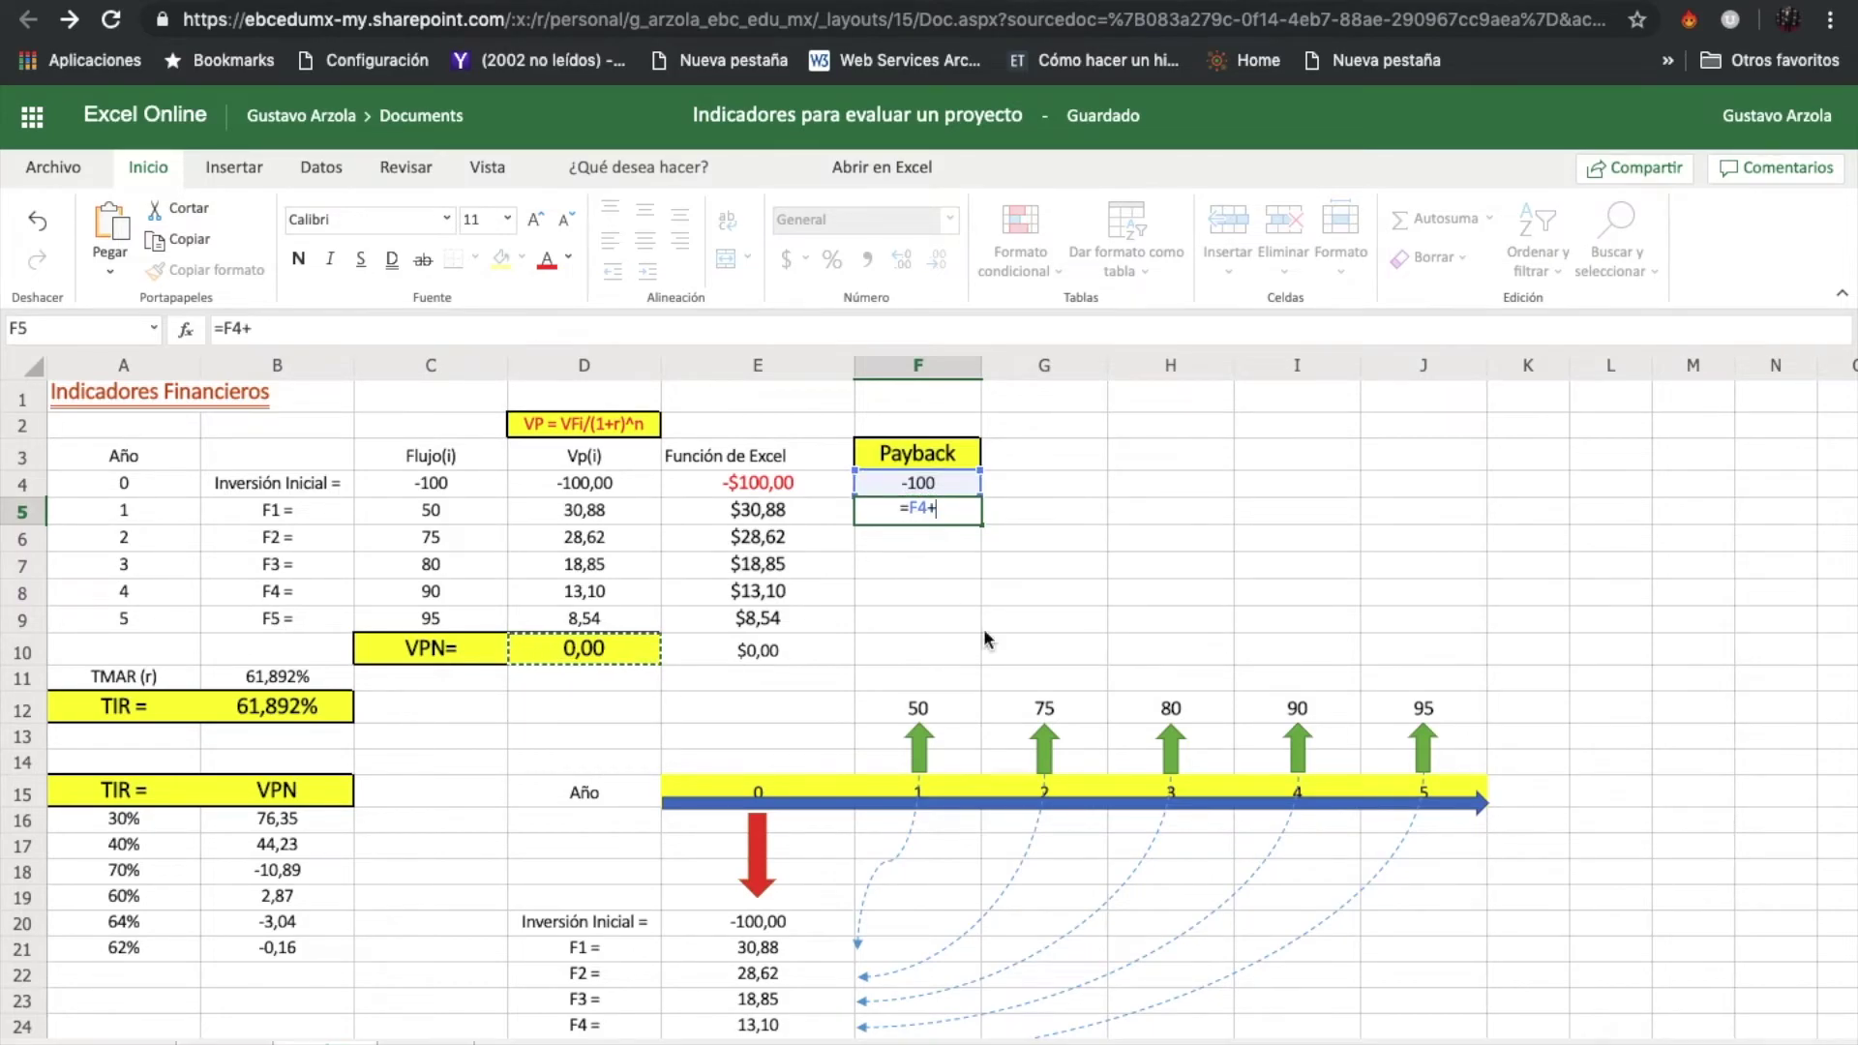
click(436, 511)
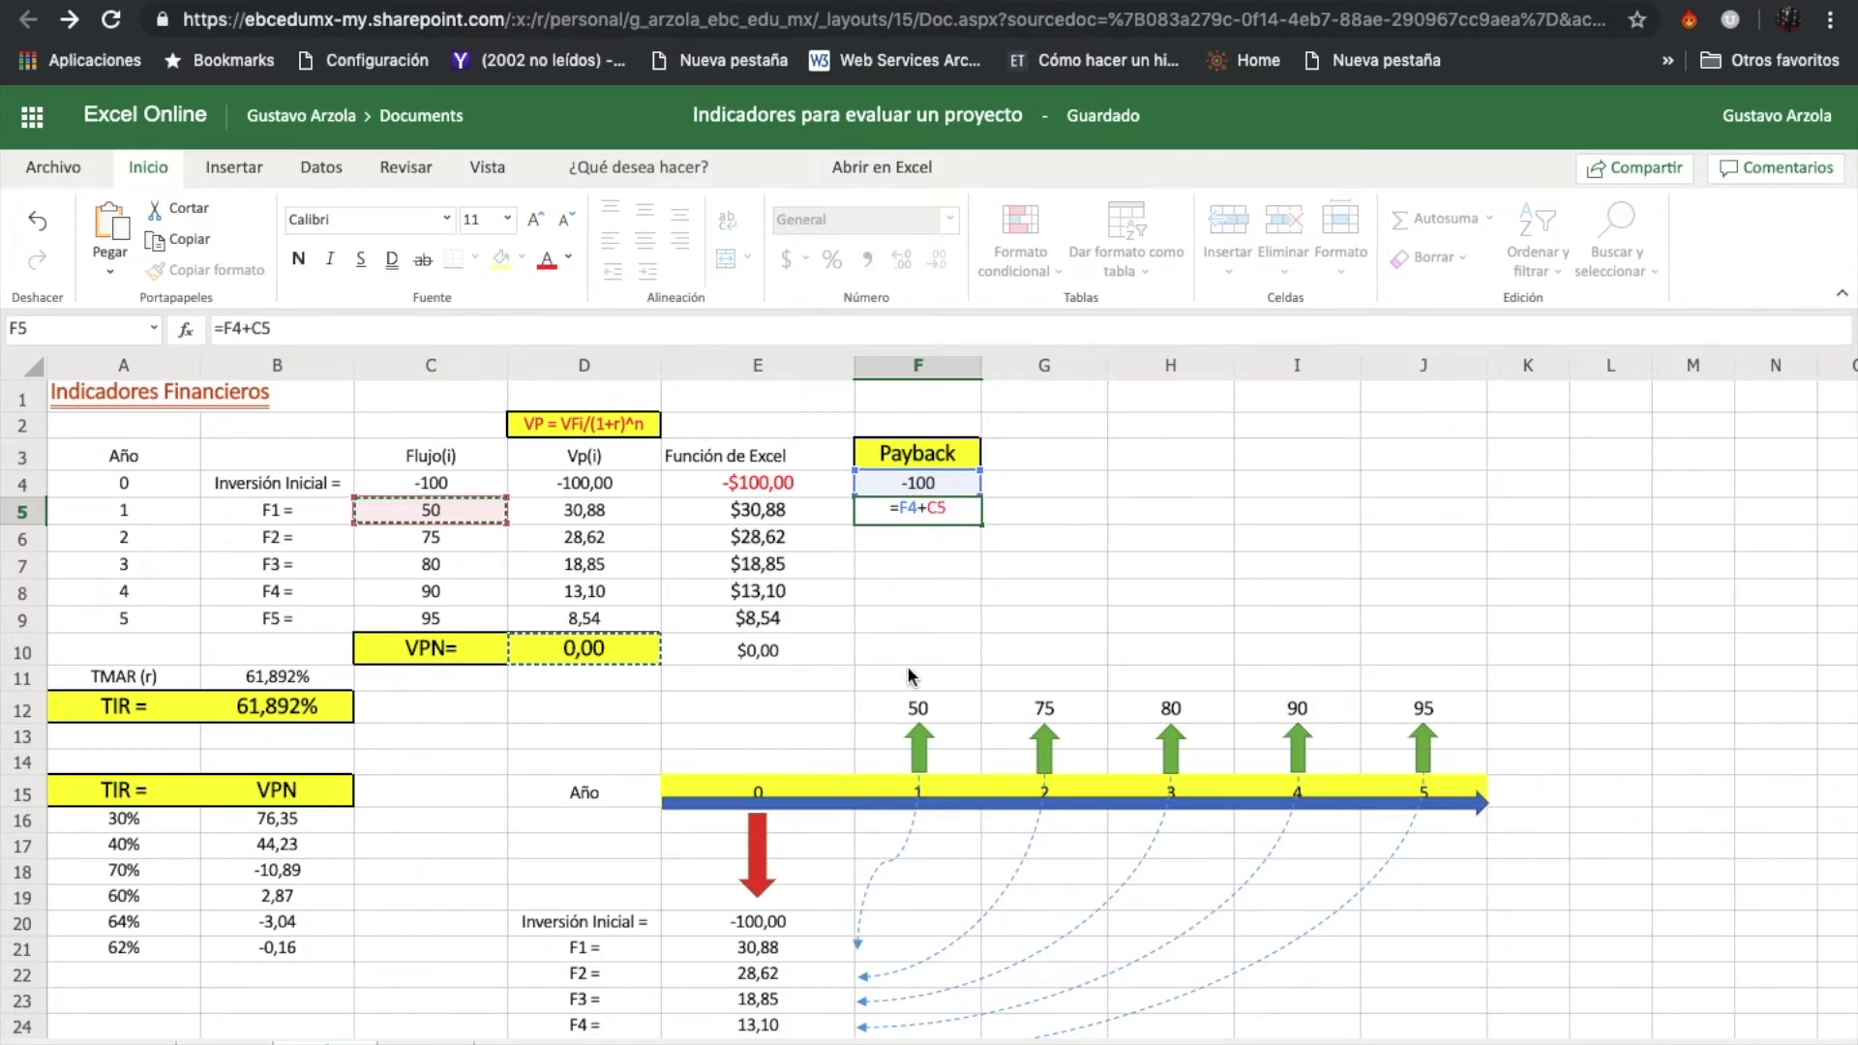
key(Return)
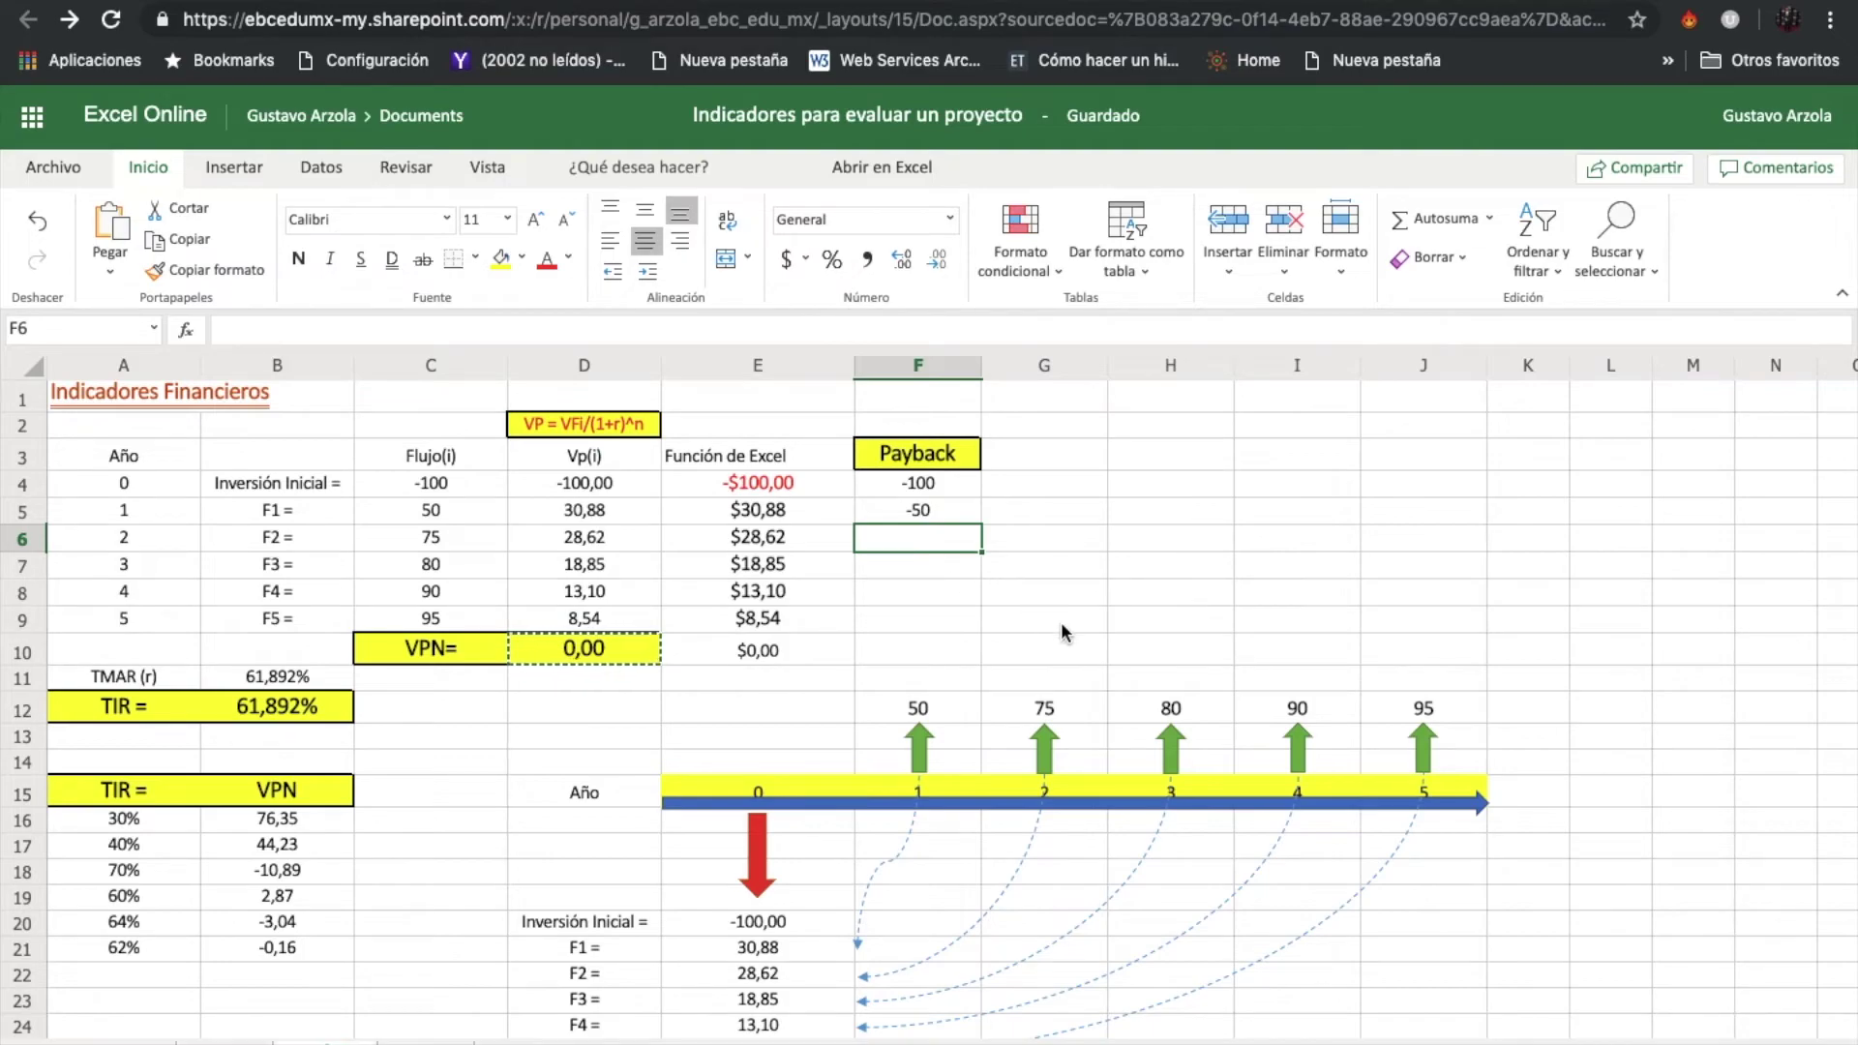
Step: Add the second-year flow to the Payback balance in F6 with =F5+C6 and check the resulting cell
text(=)
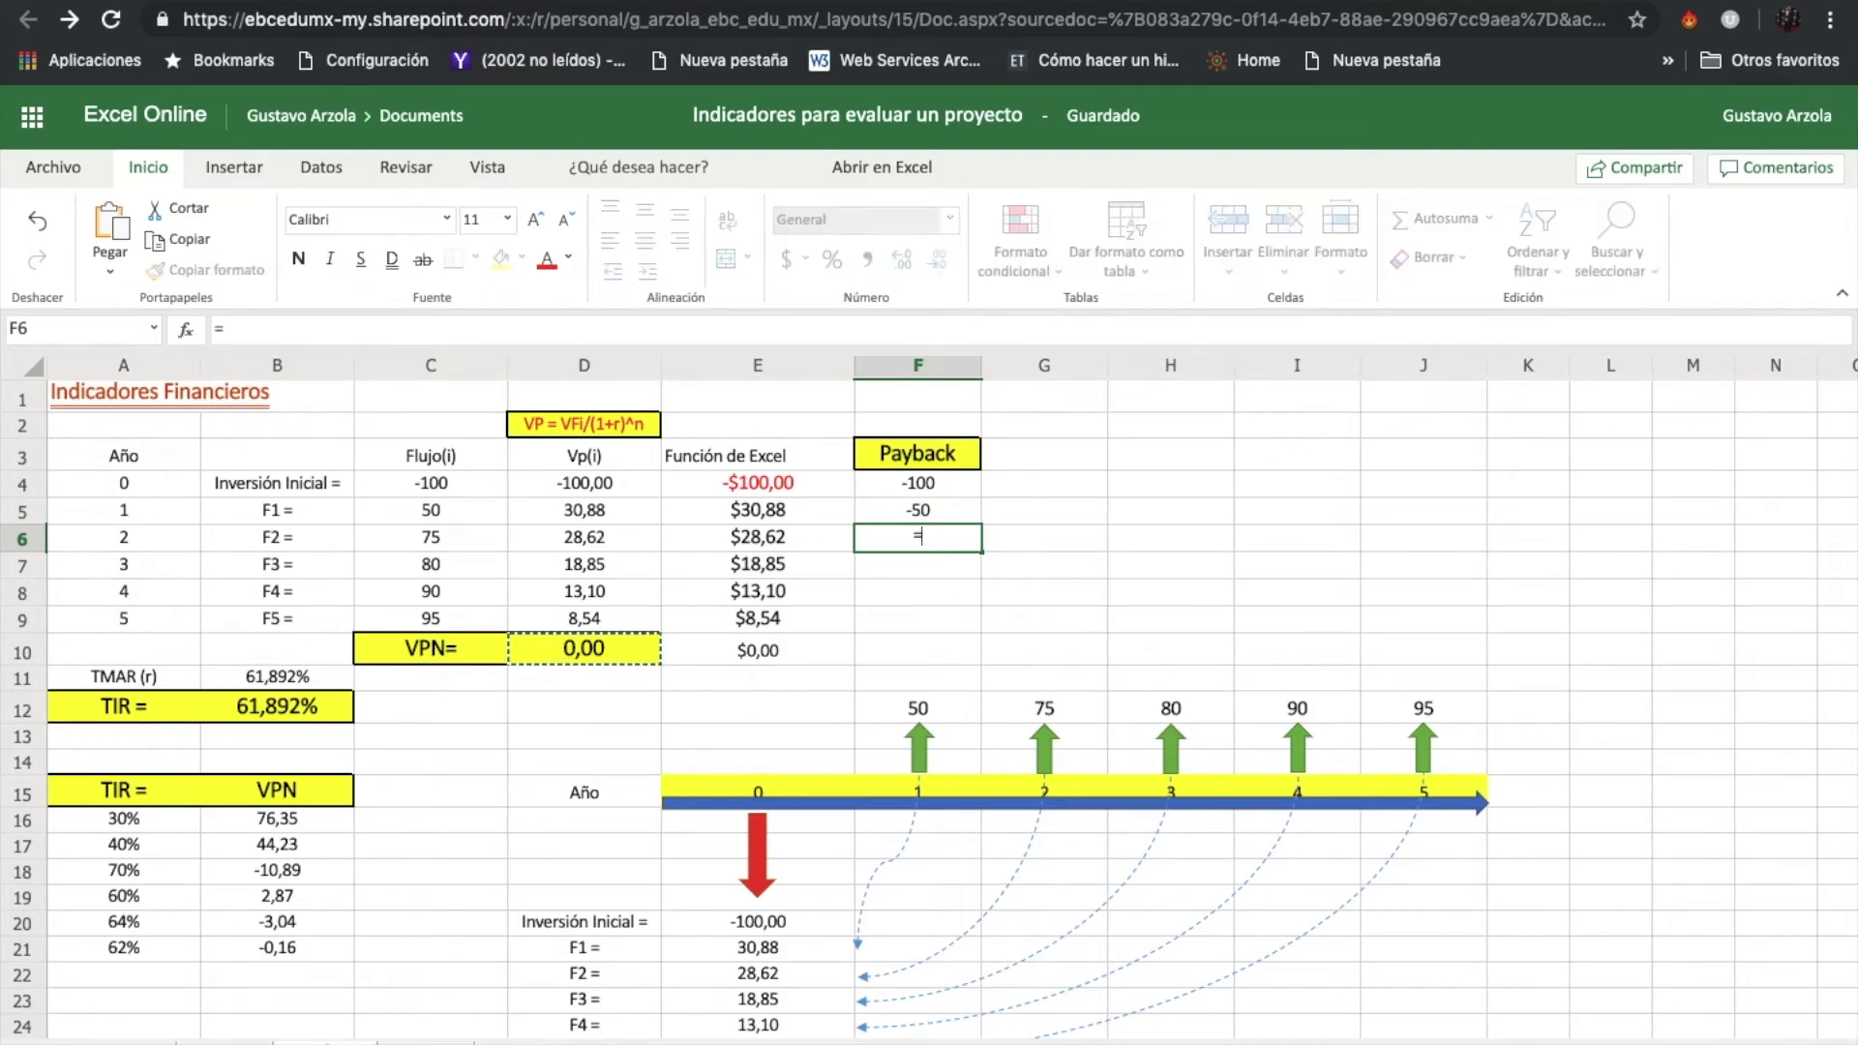
click(910, 514)
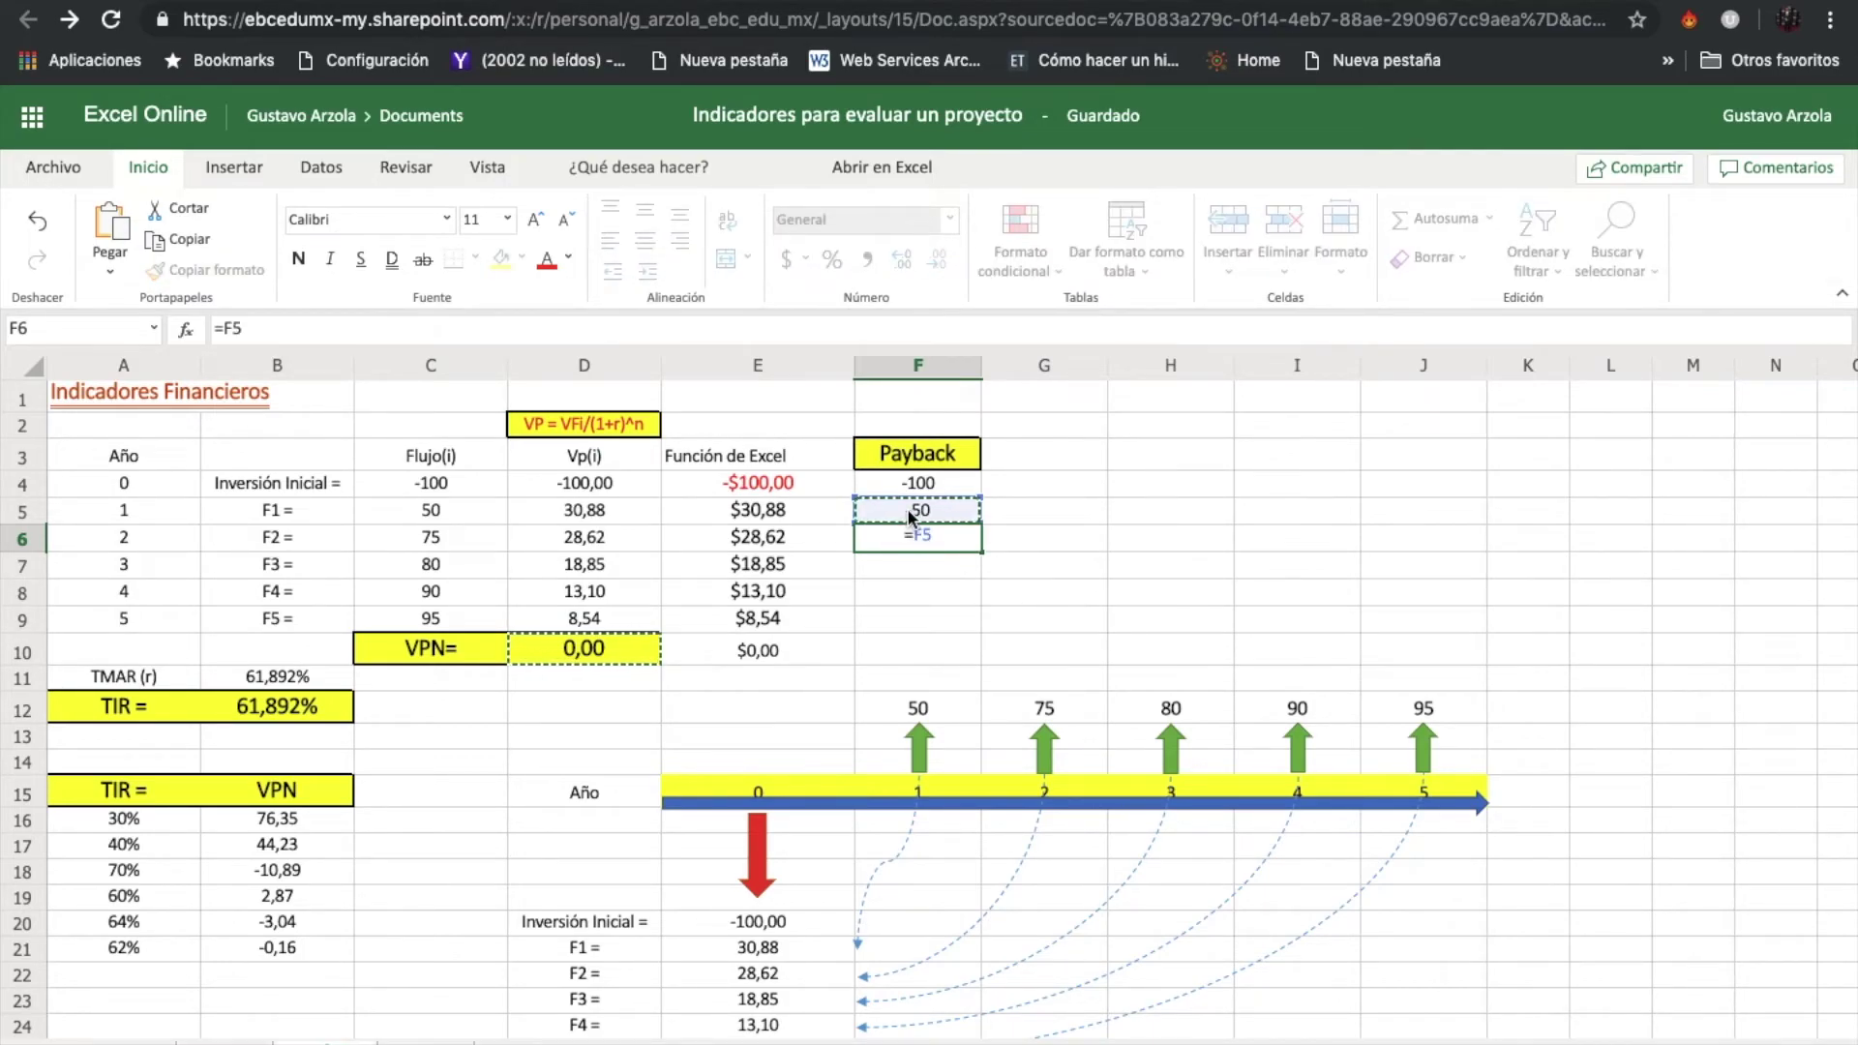
text(+)
click(460, 531)
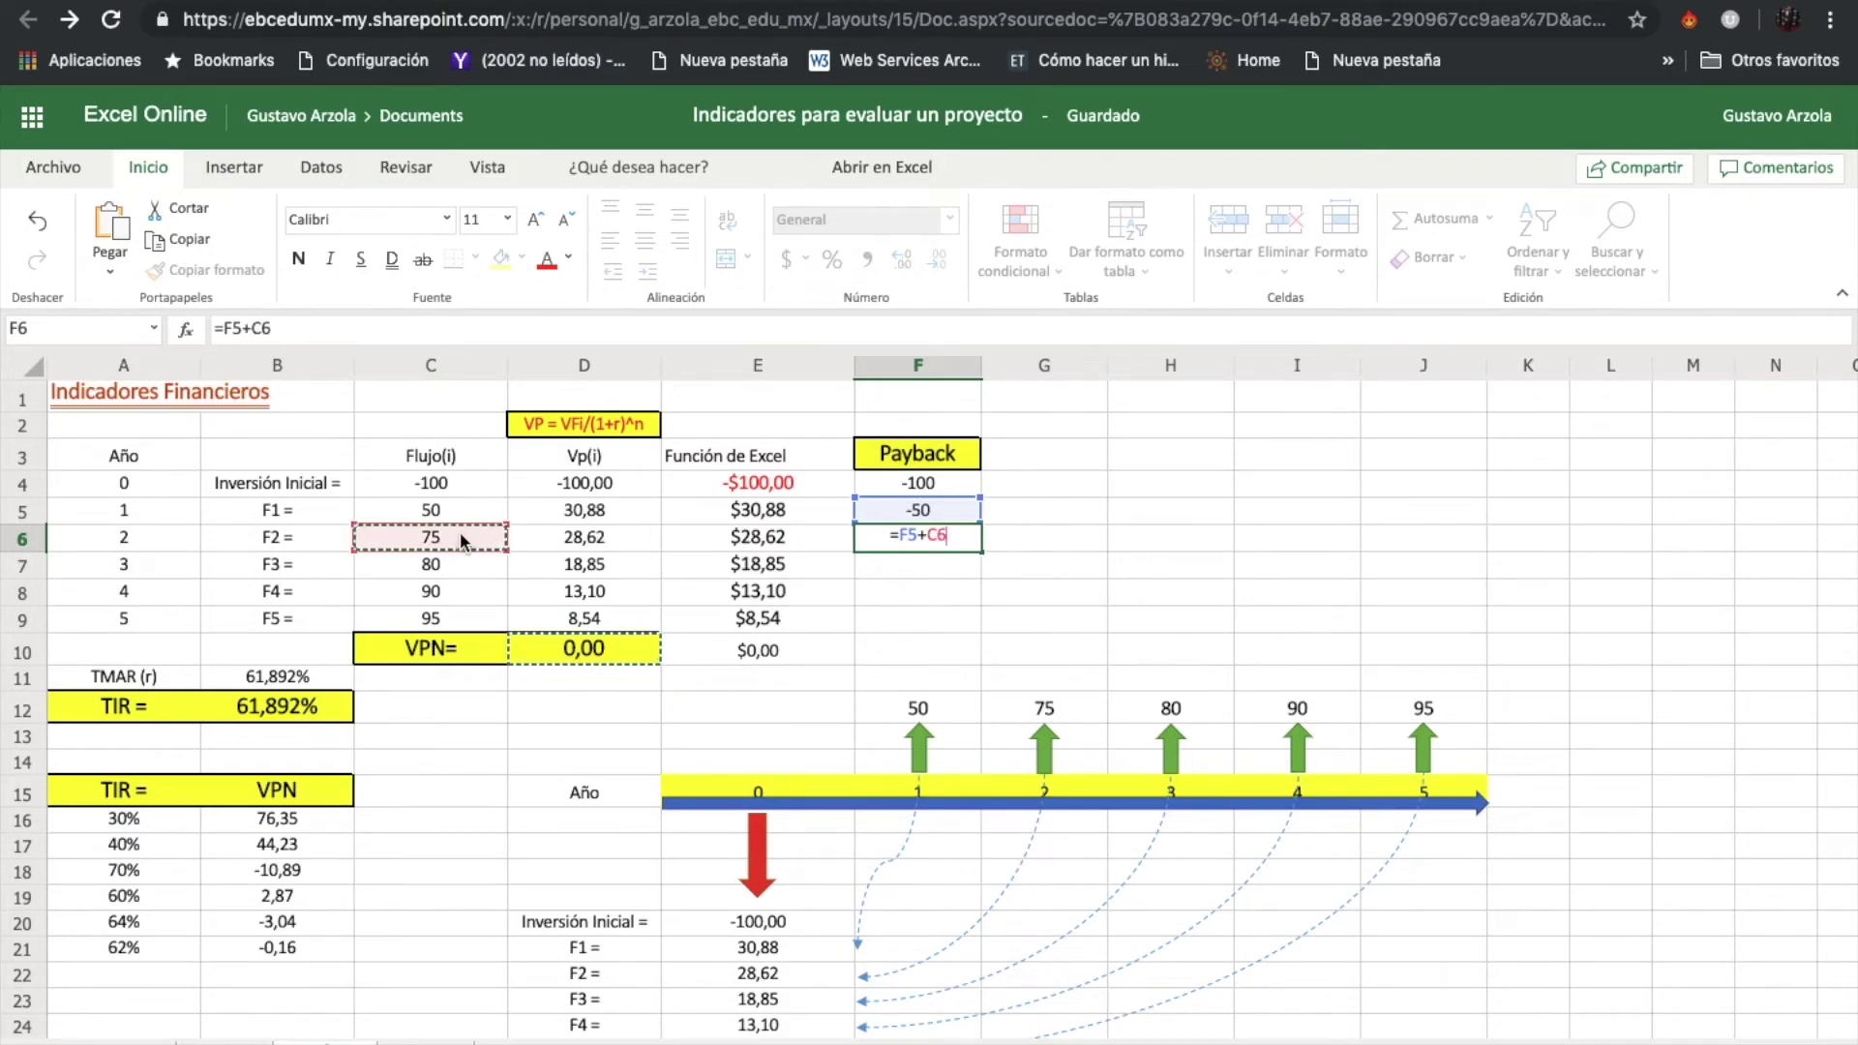
key(Return)
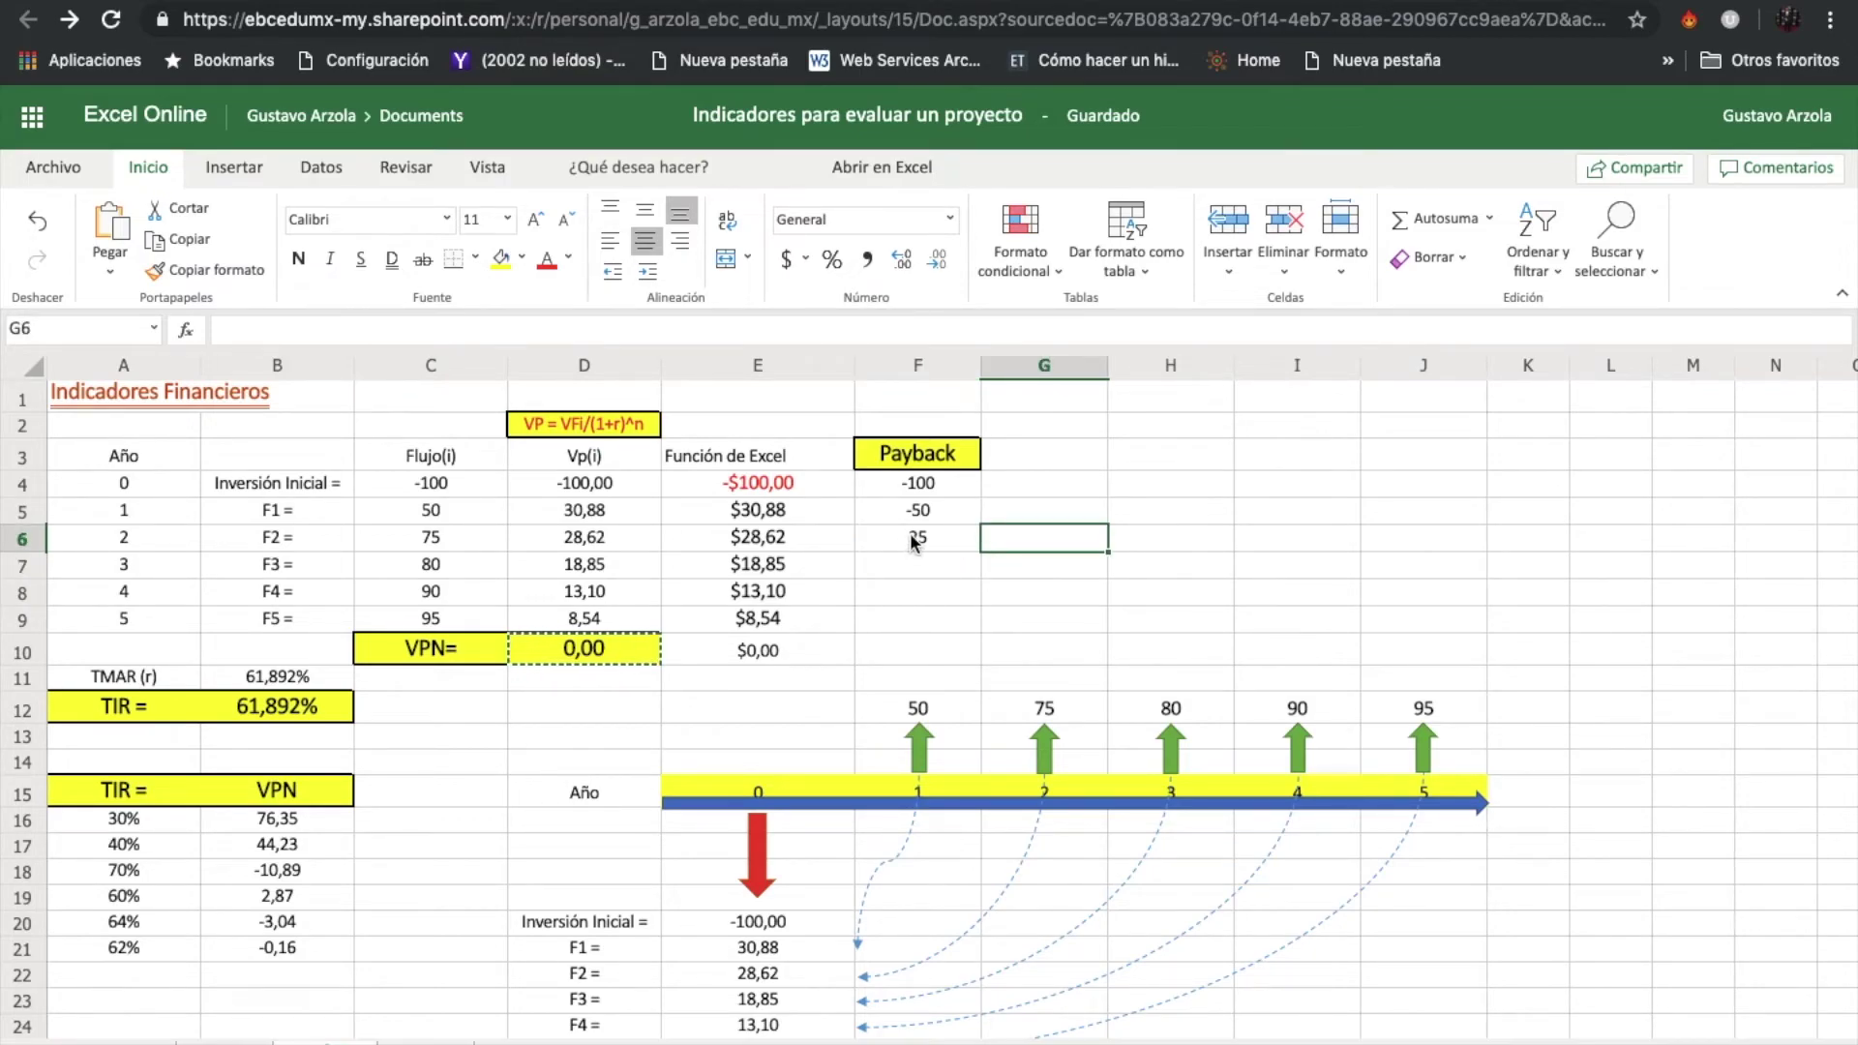
click(913, 538)
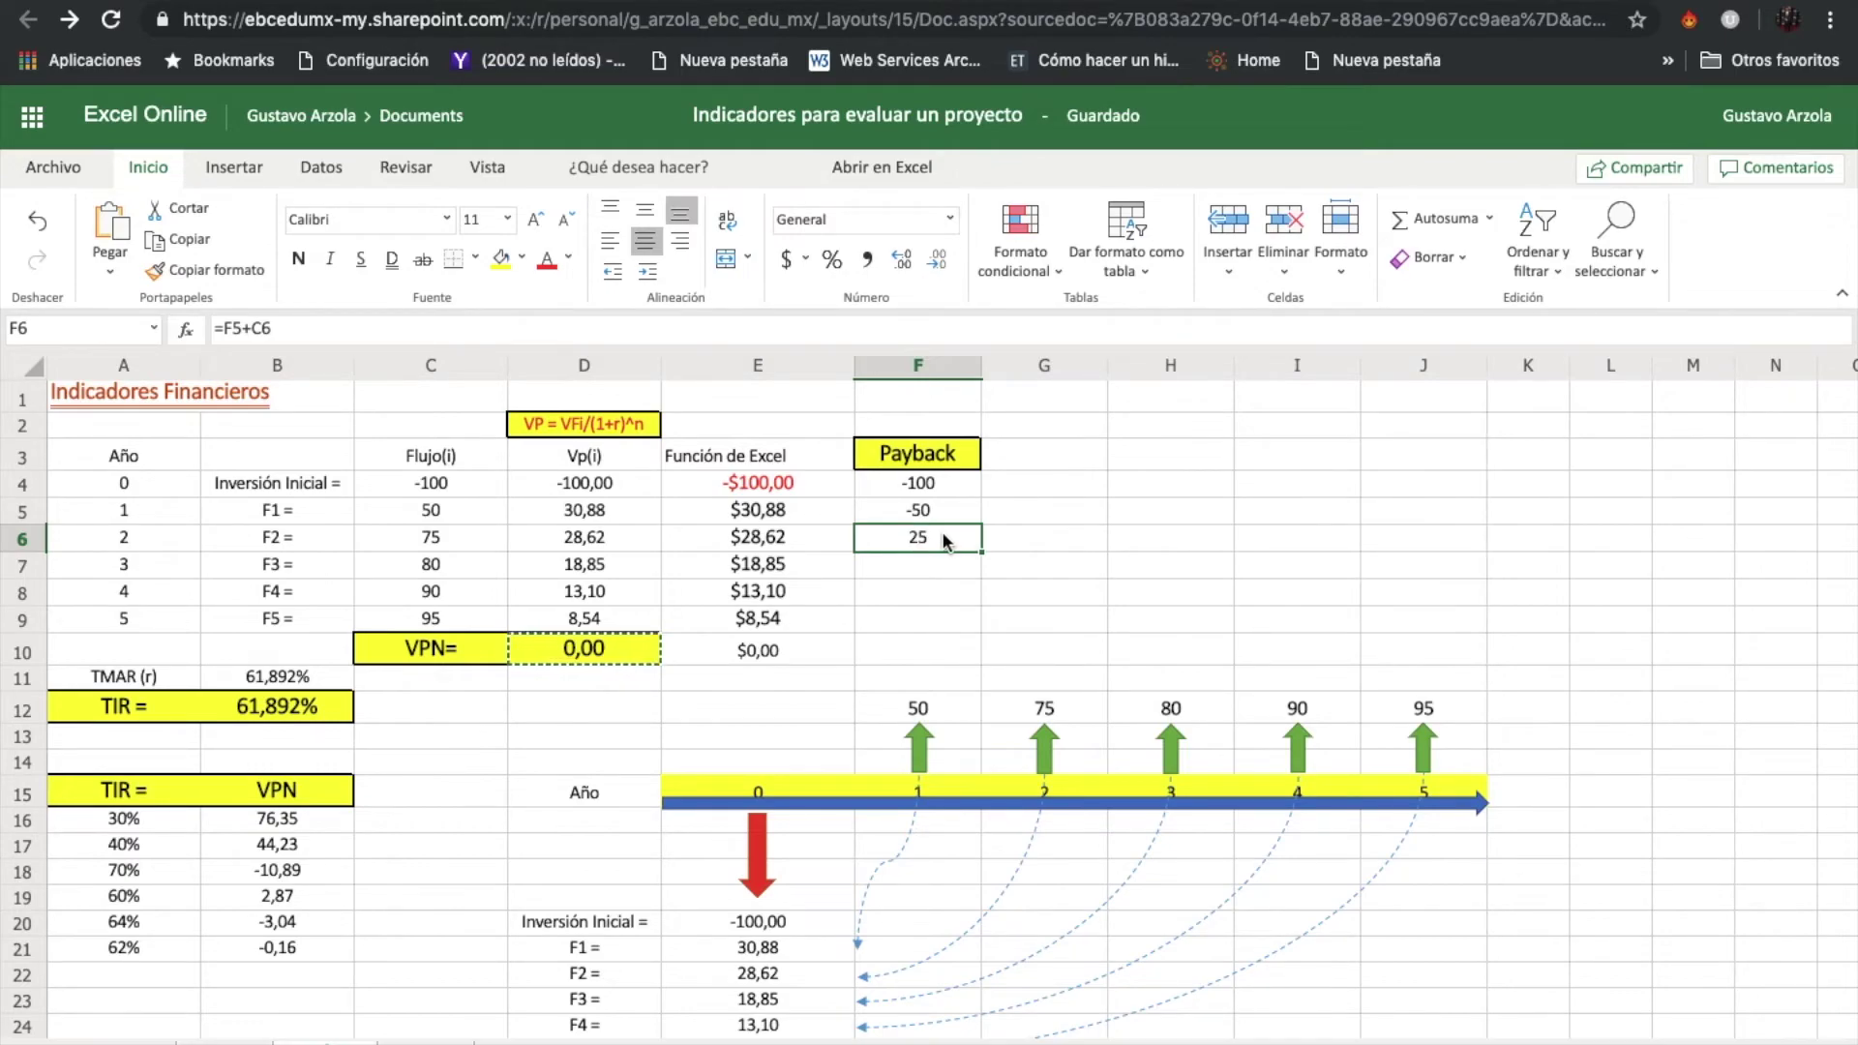
click(1019, 538)
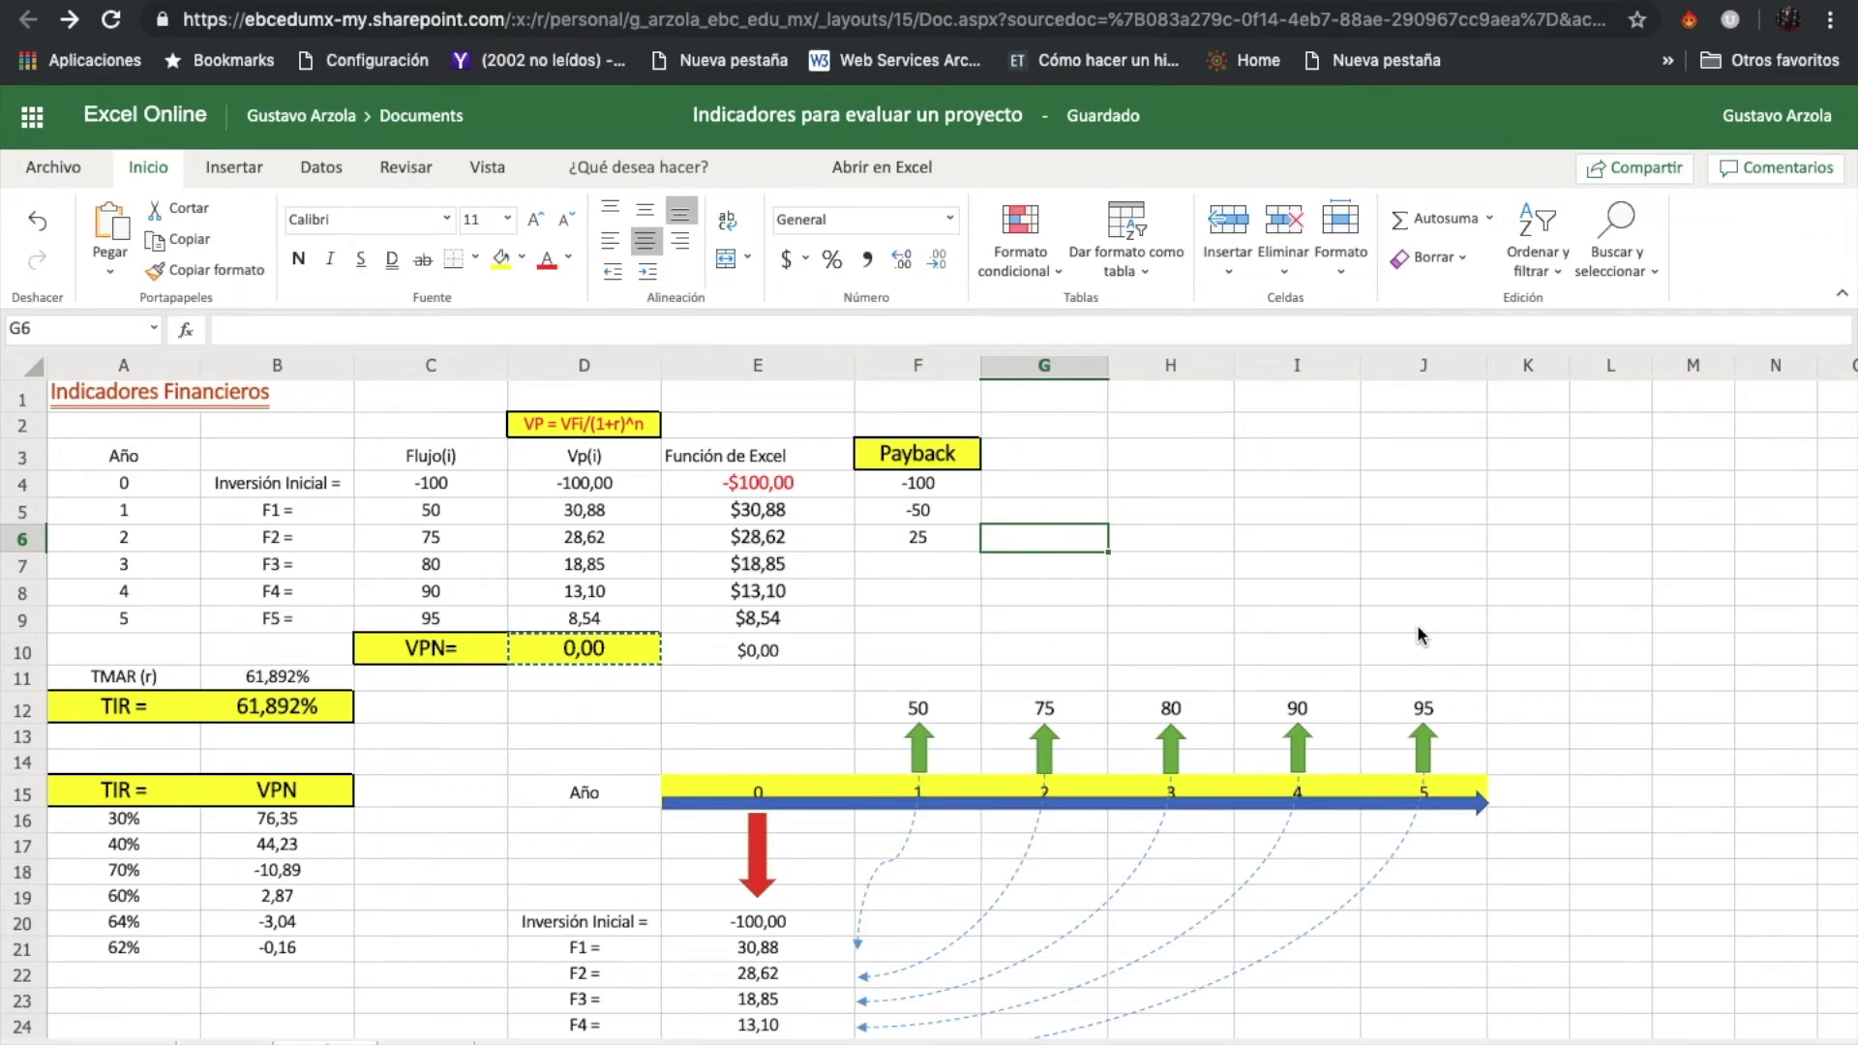
Step: Begin a formula in G6 dividing the absolute first-year Payback balance by the second-year flow, =abs(F5)/C6
click(450, 534)
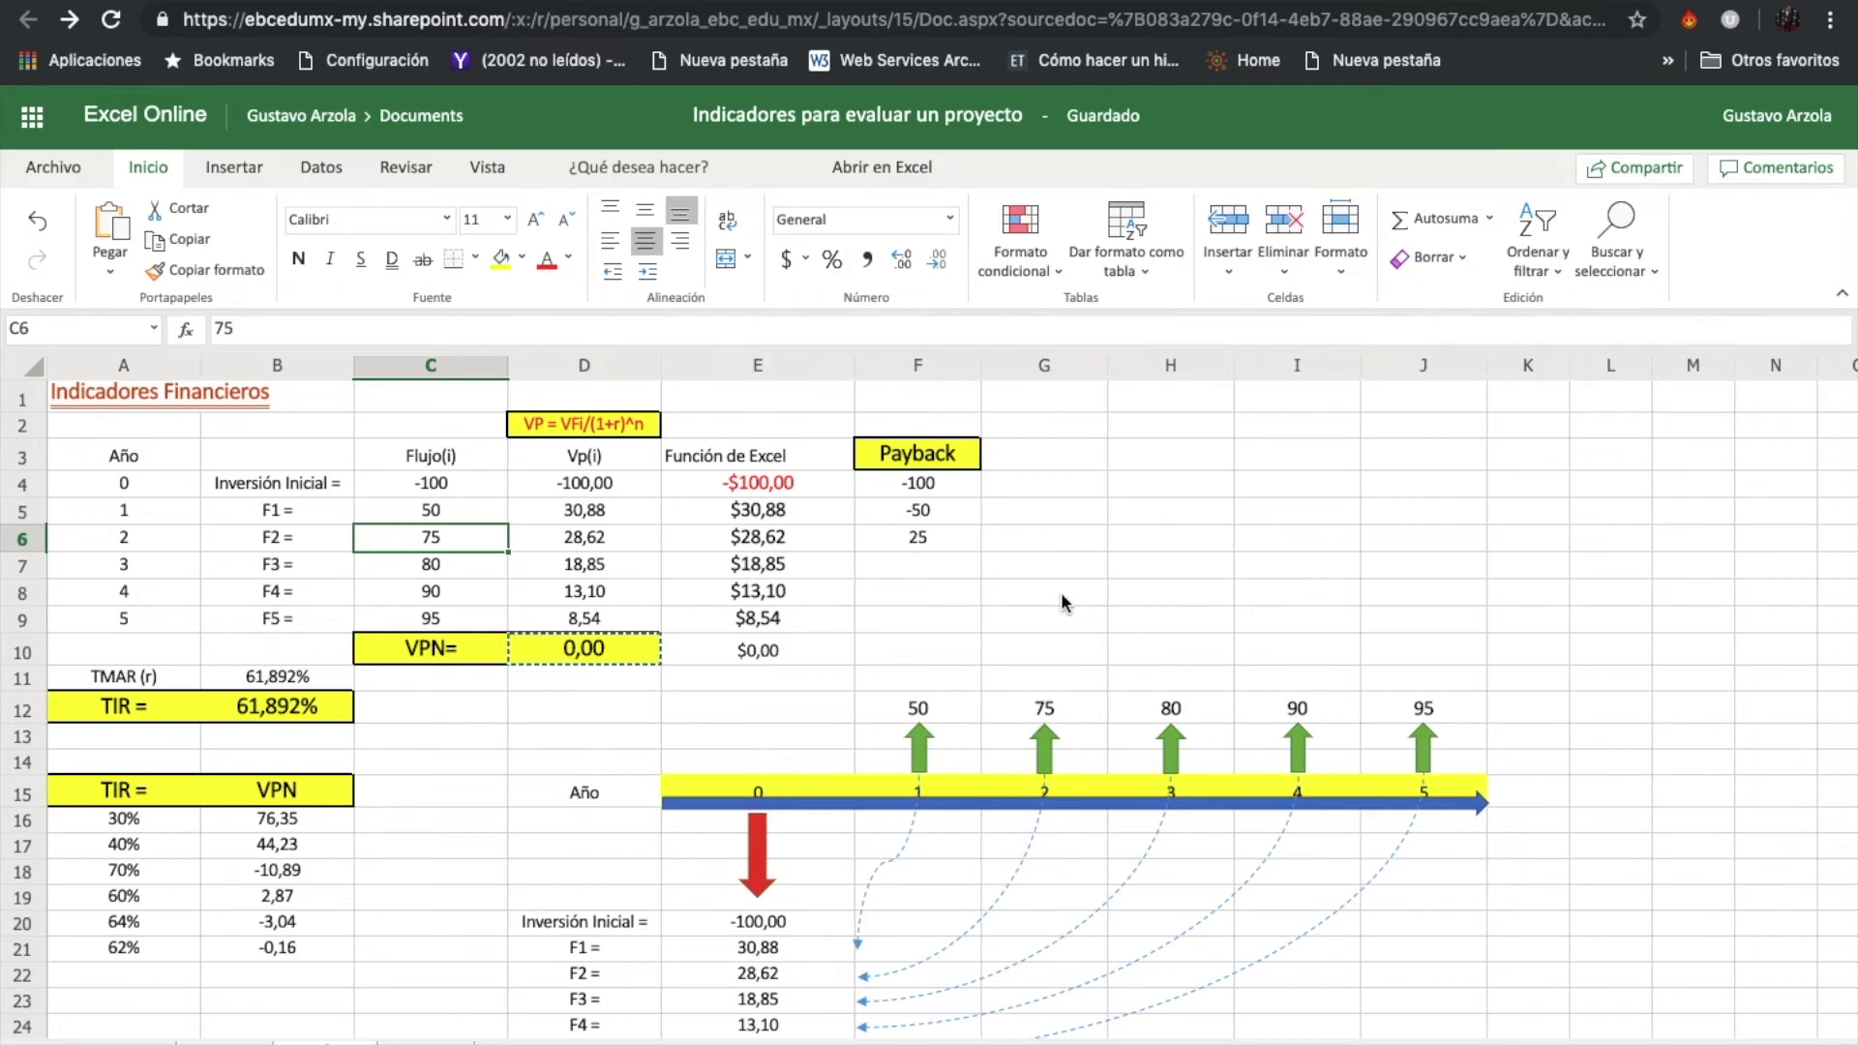
click(1002, 528)
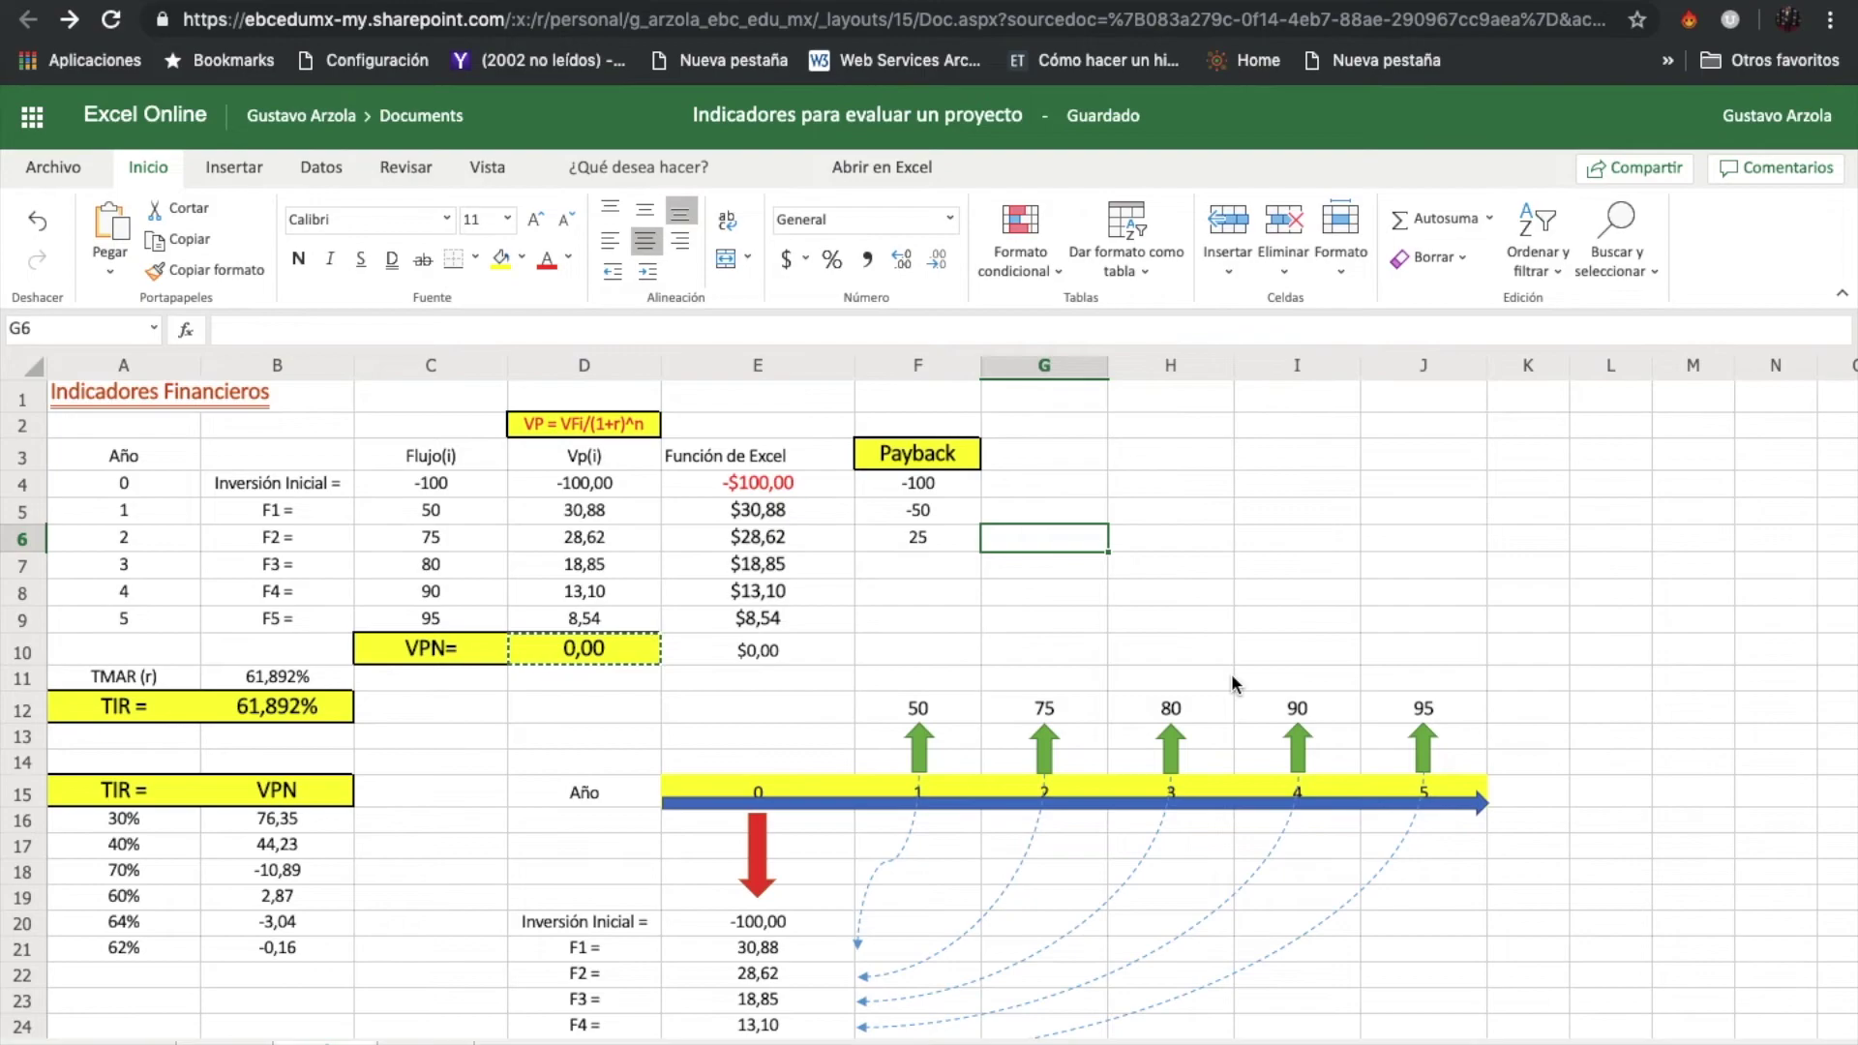
text(=)
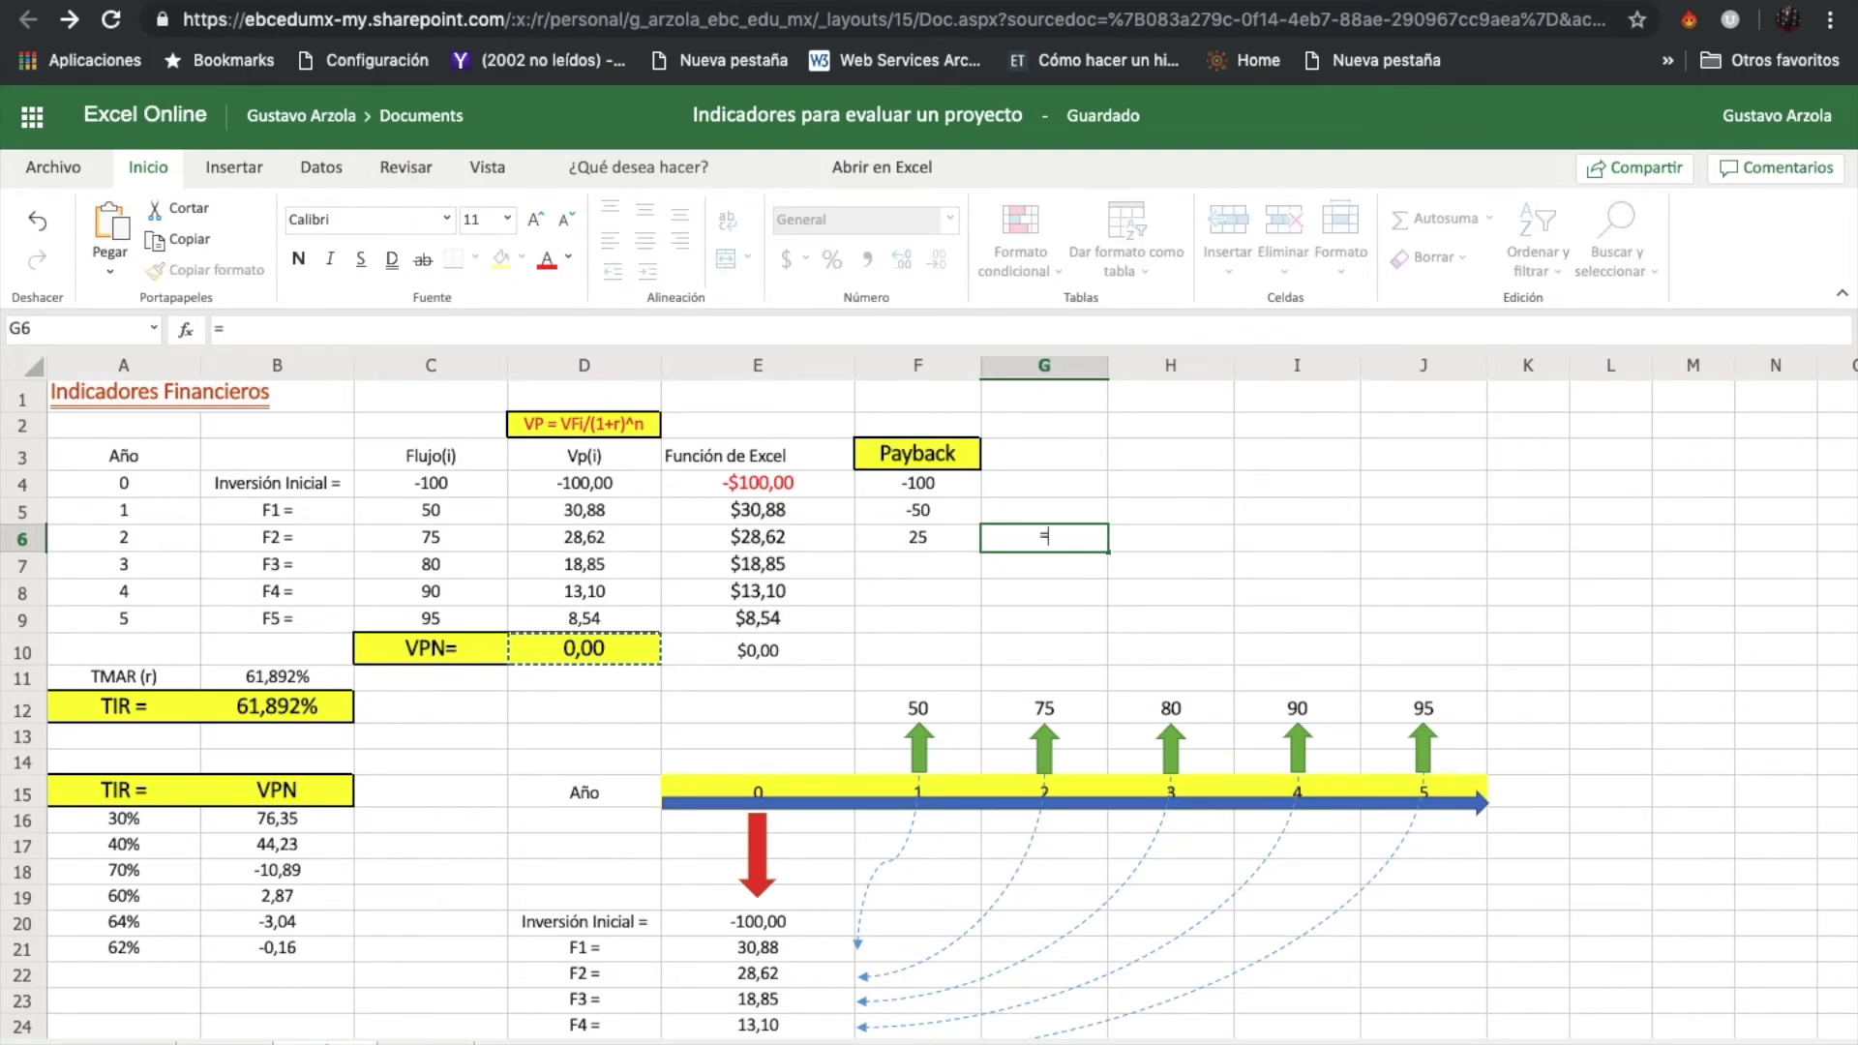
click(919, 510)
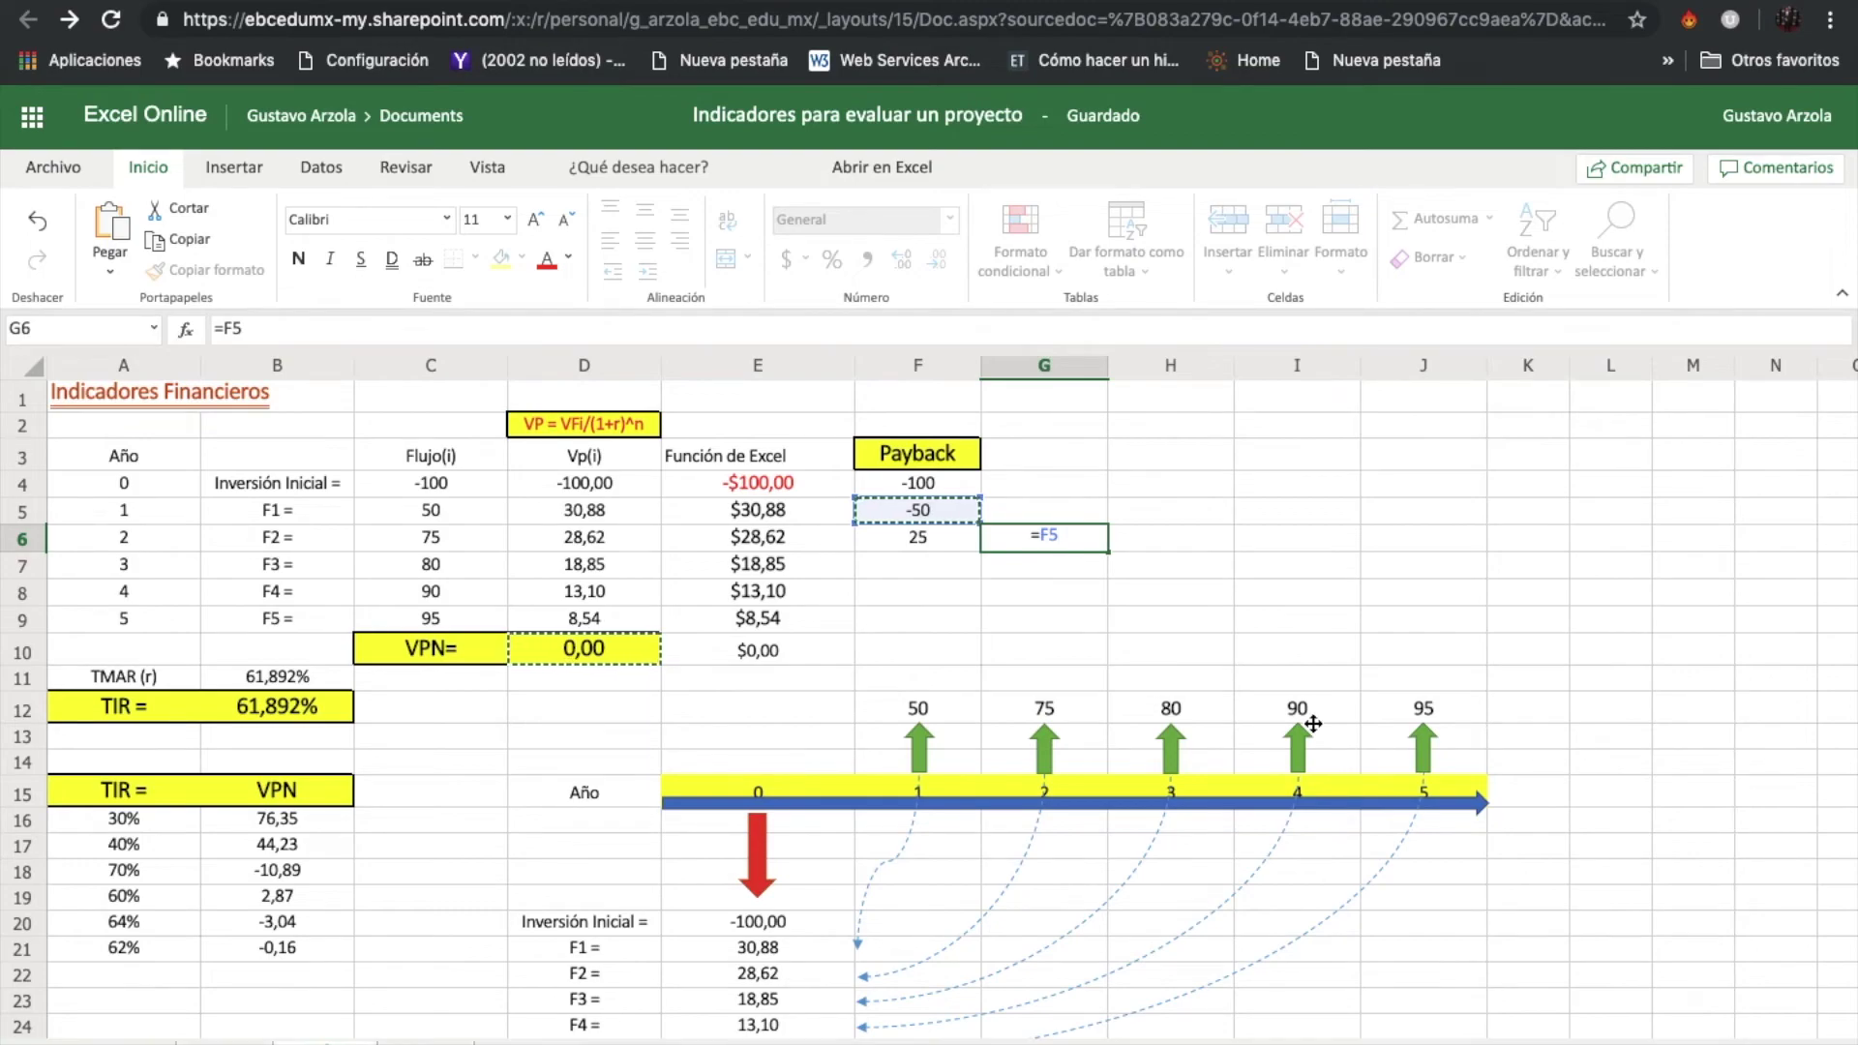
key(BackSpace)
key(BackSpace)
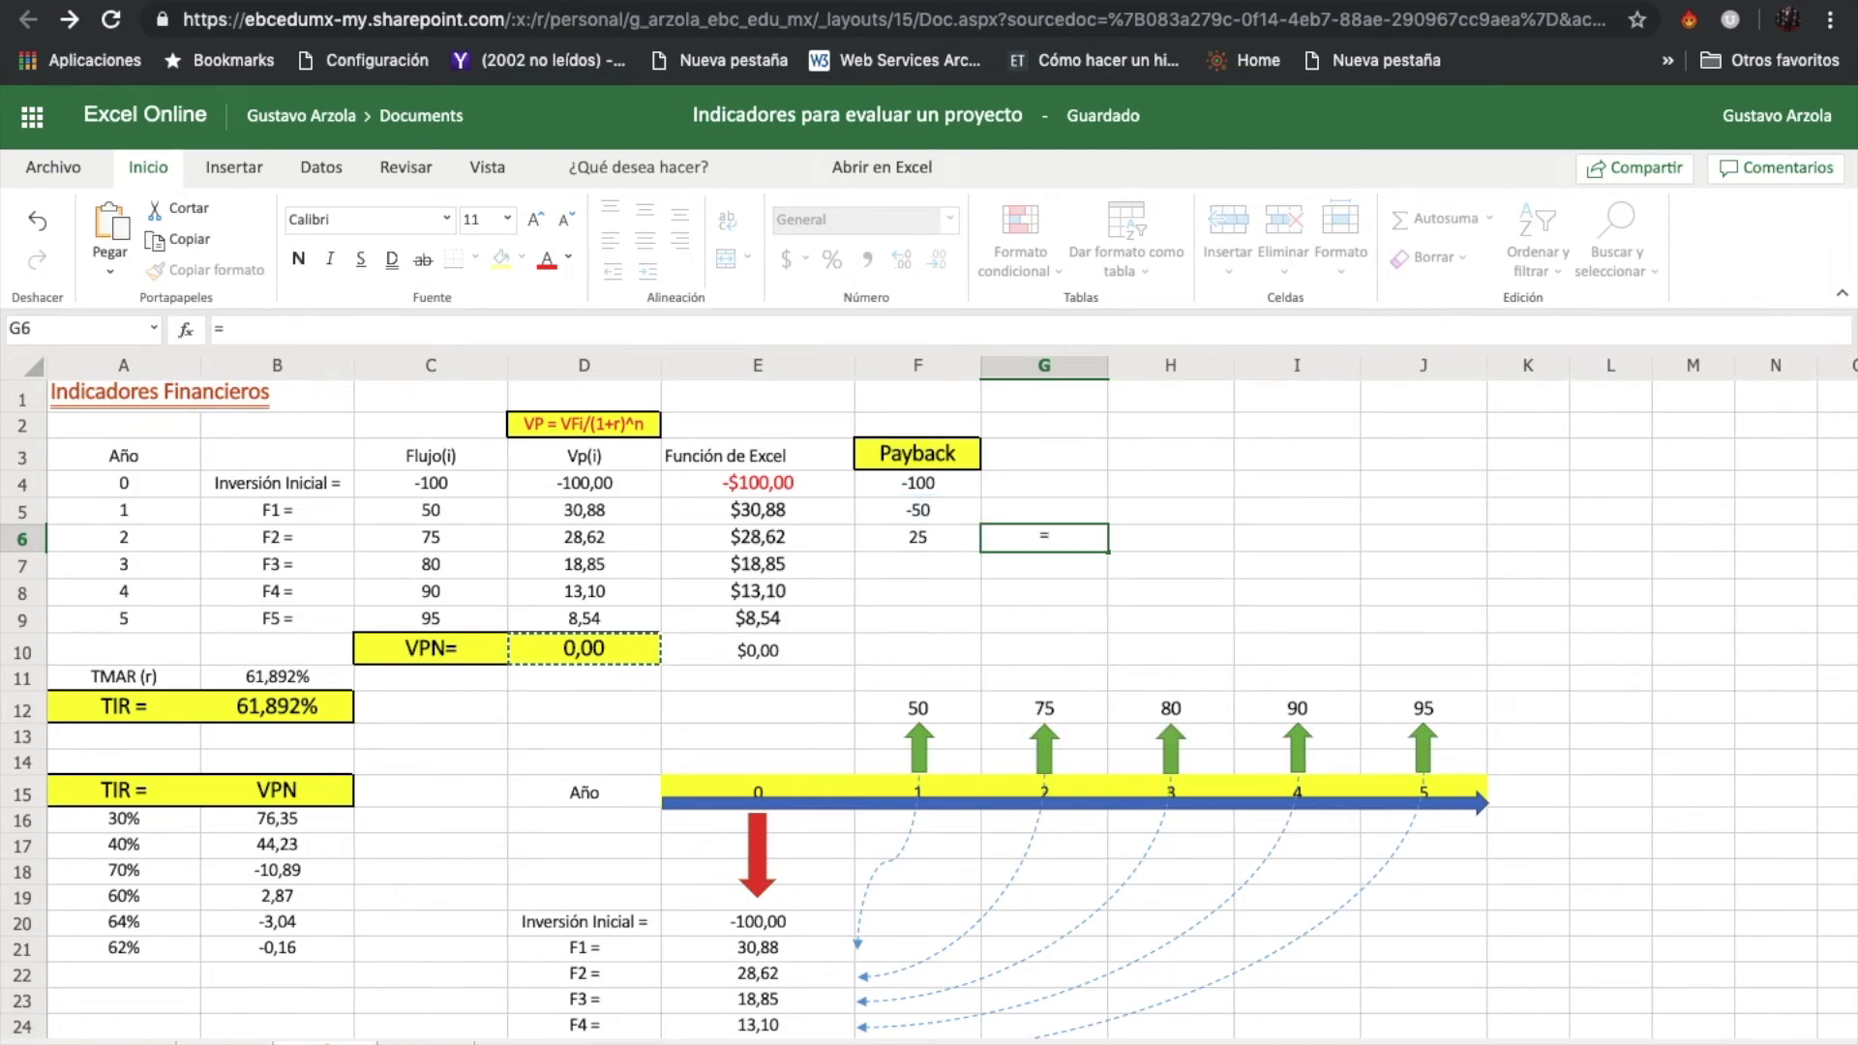
text(abs)
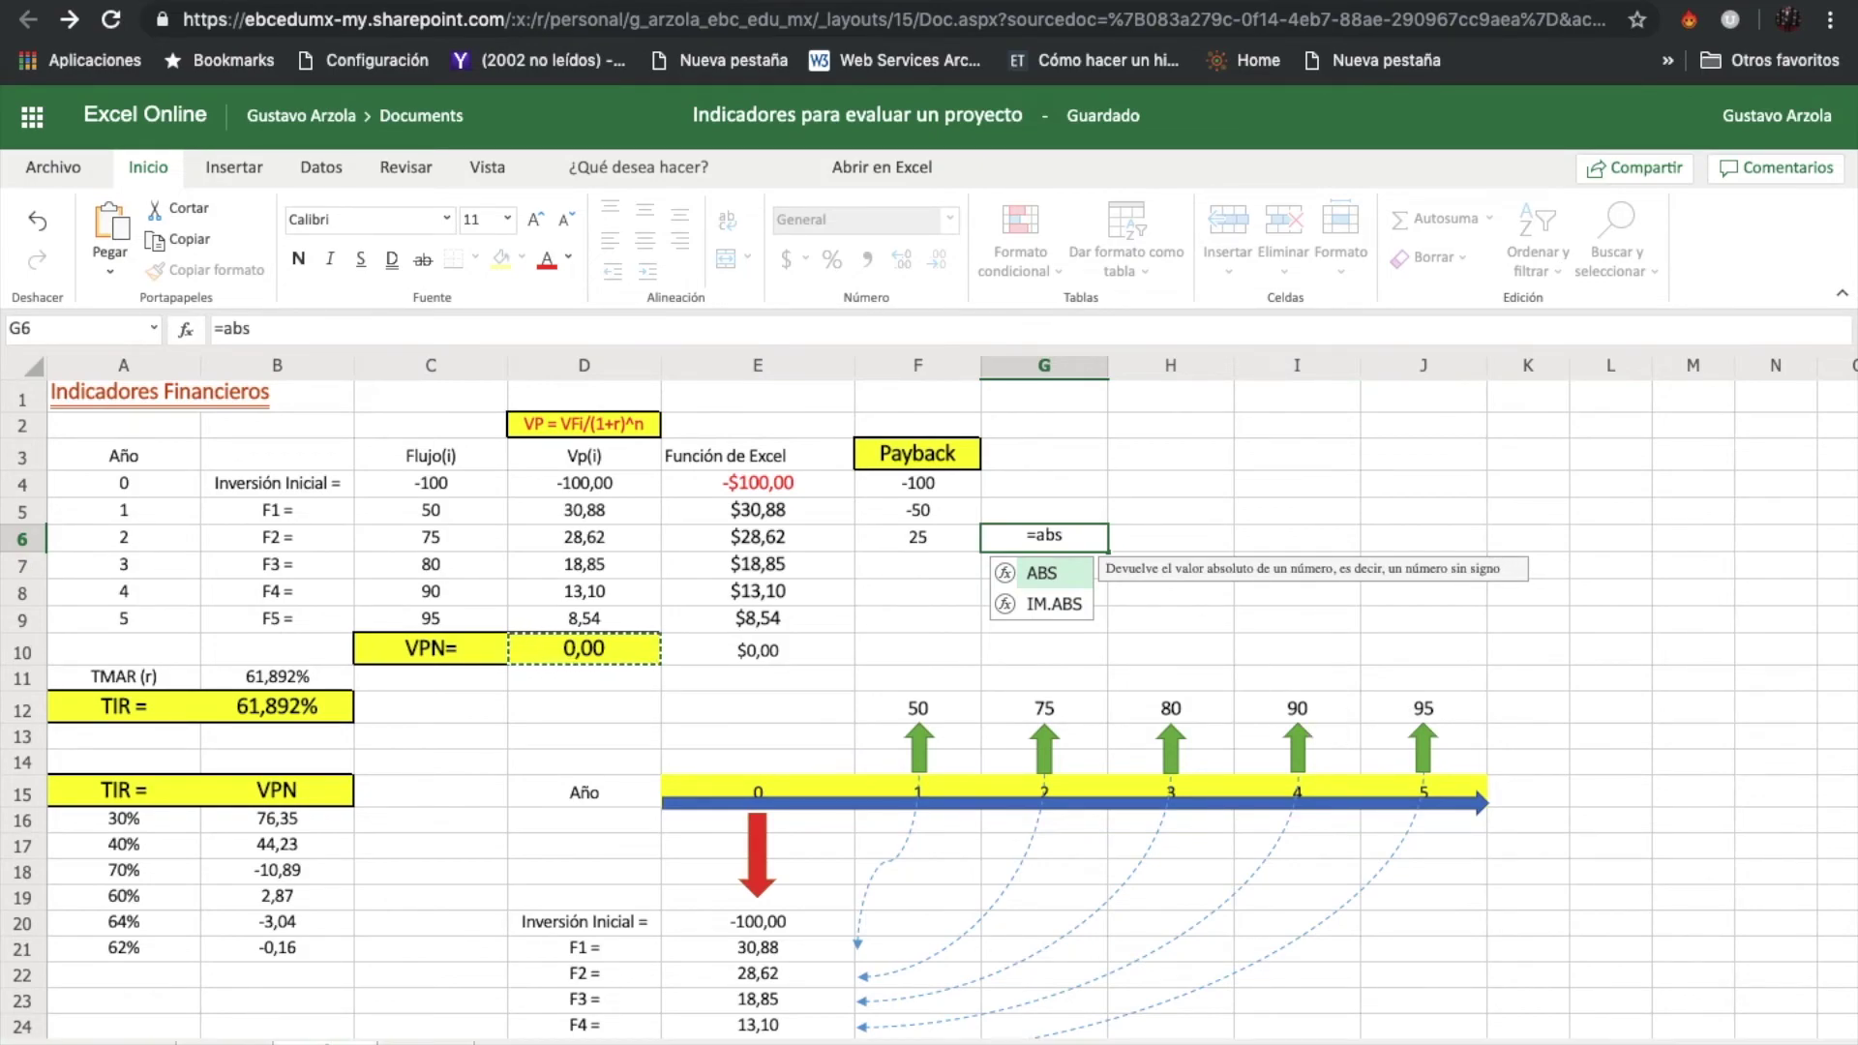
text(()
click(923, 511)
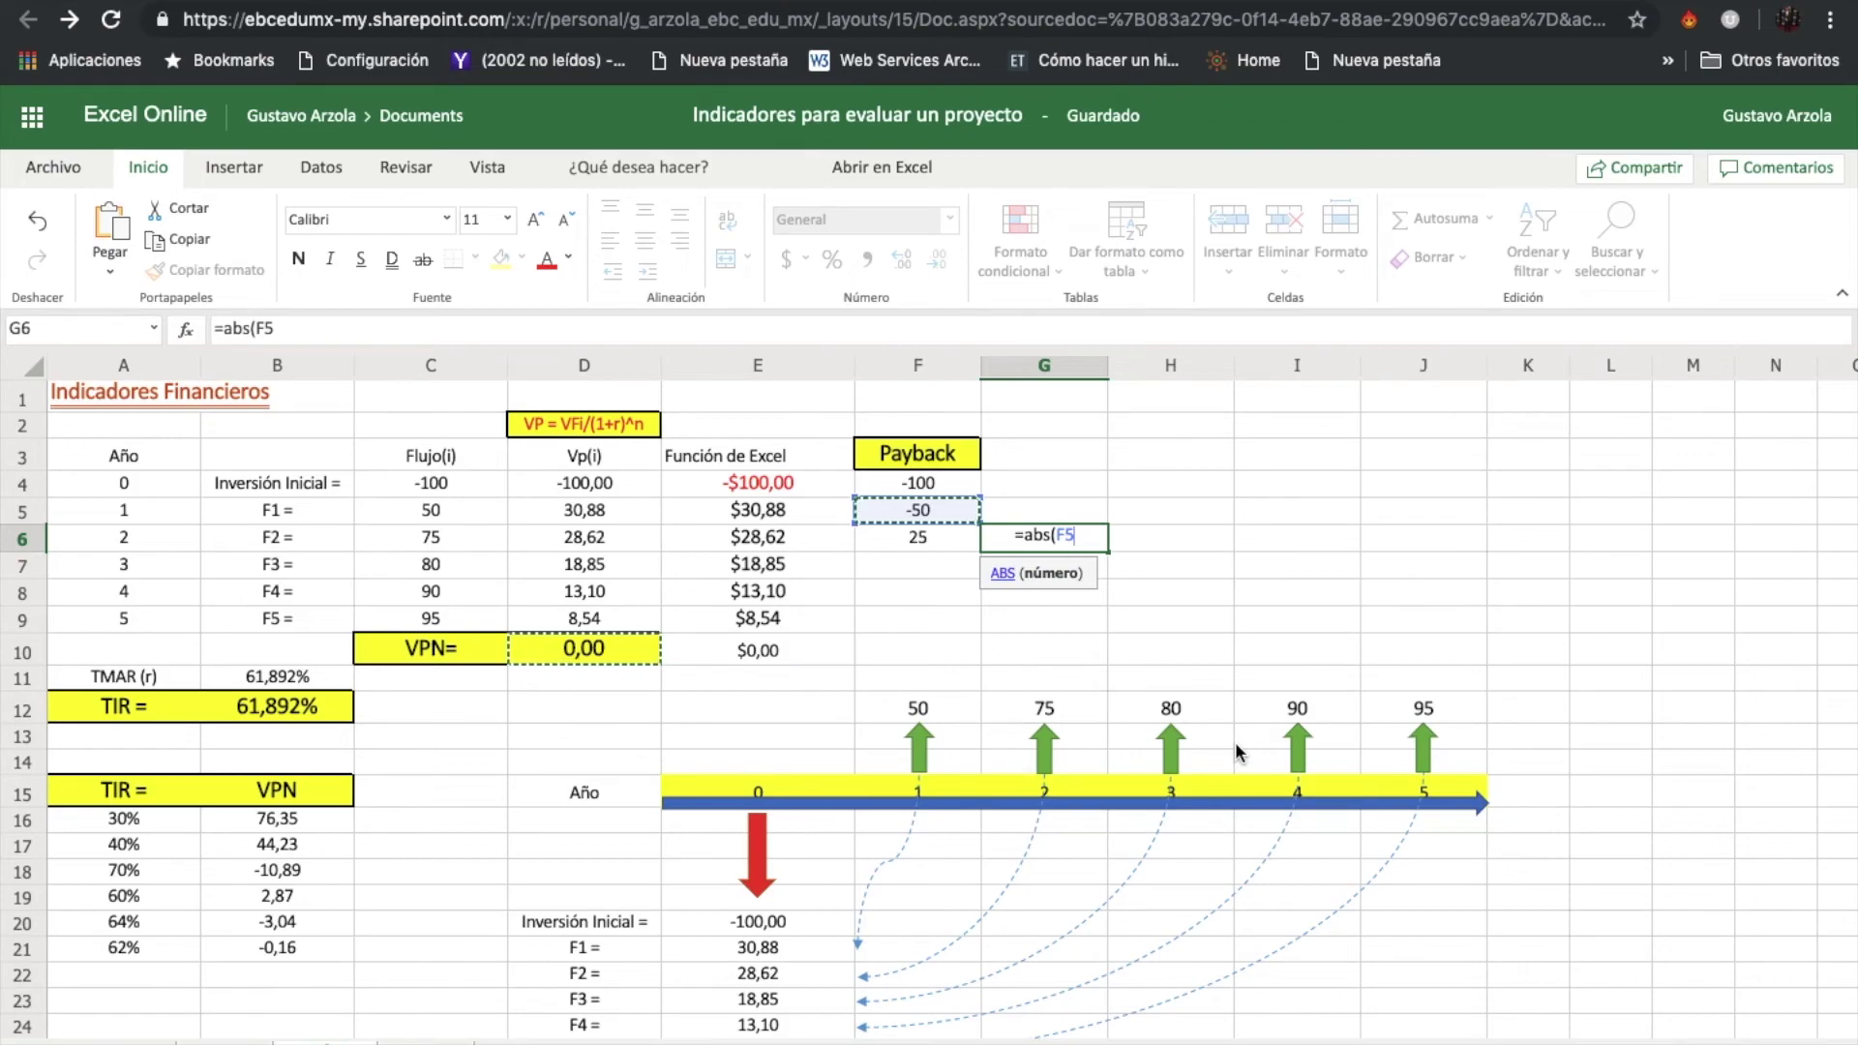
text())
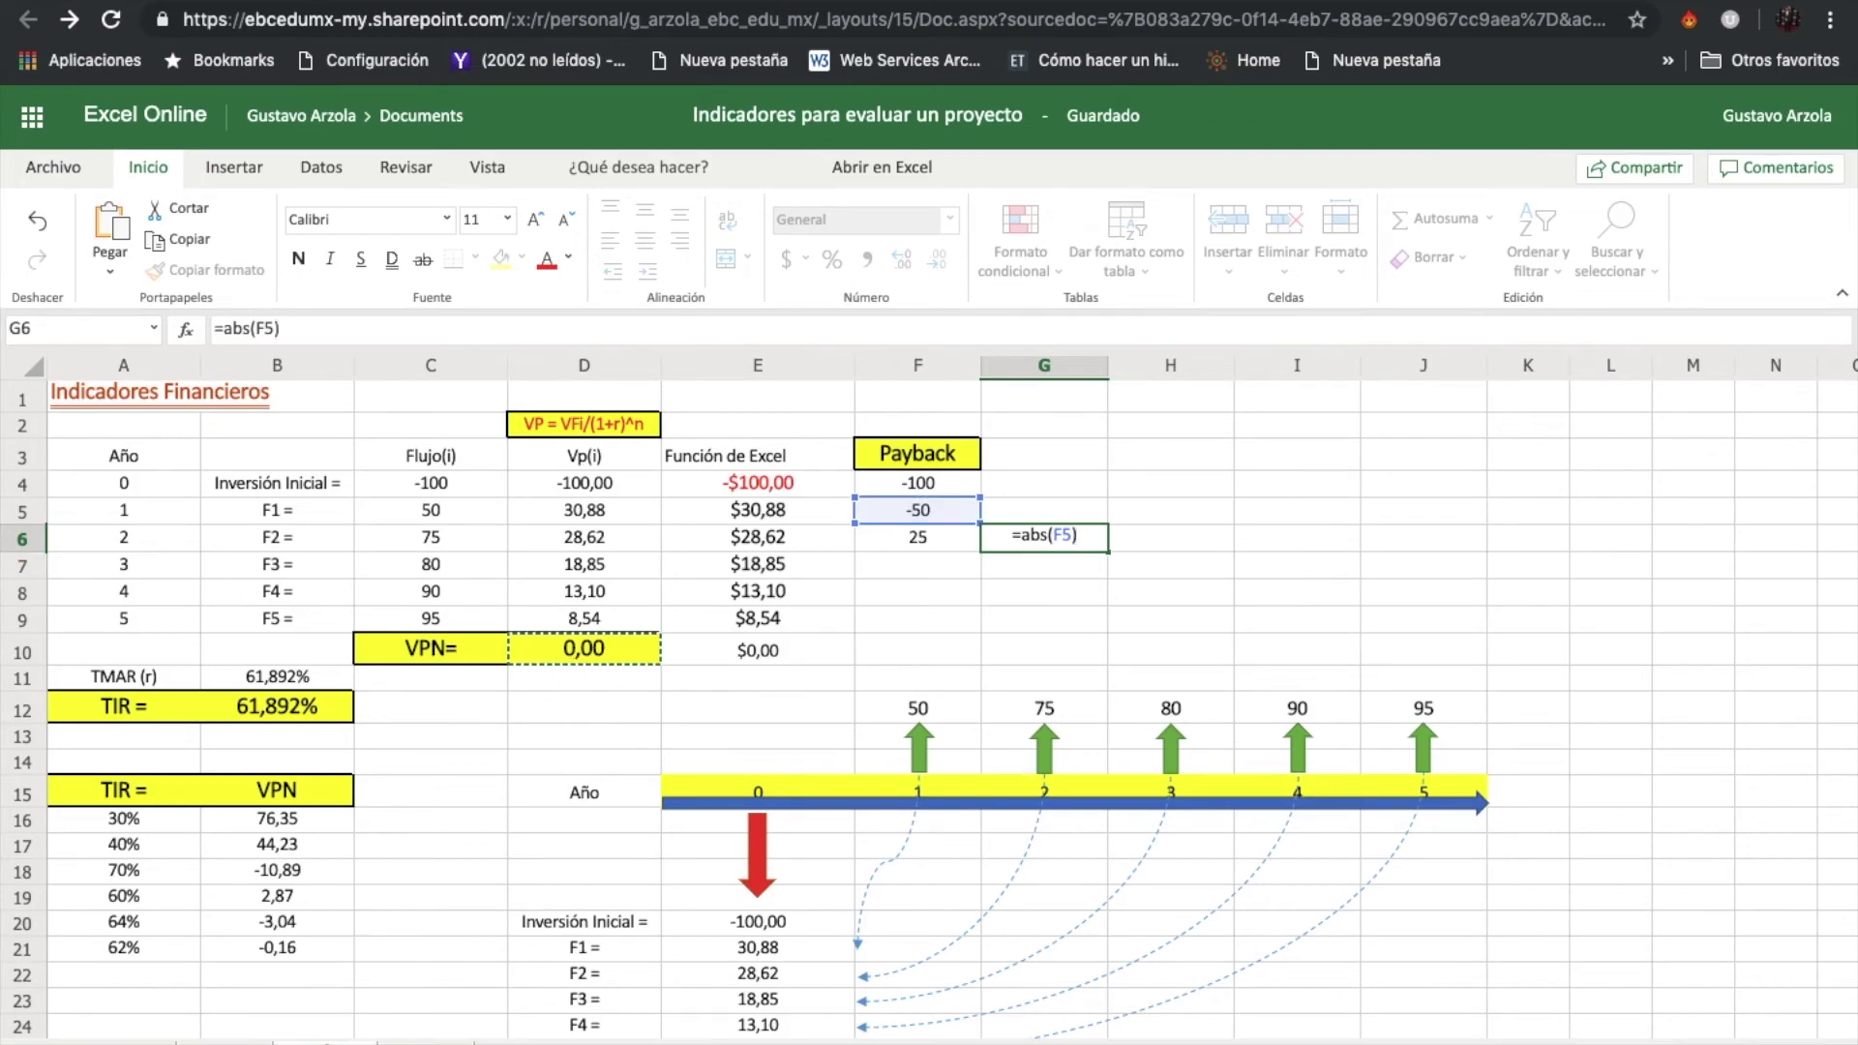
text(/)
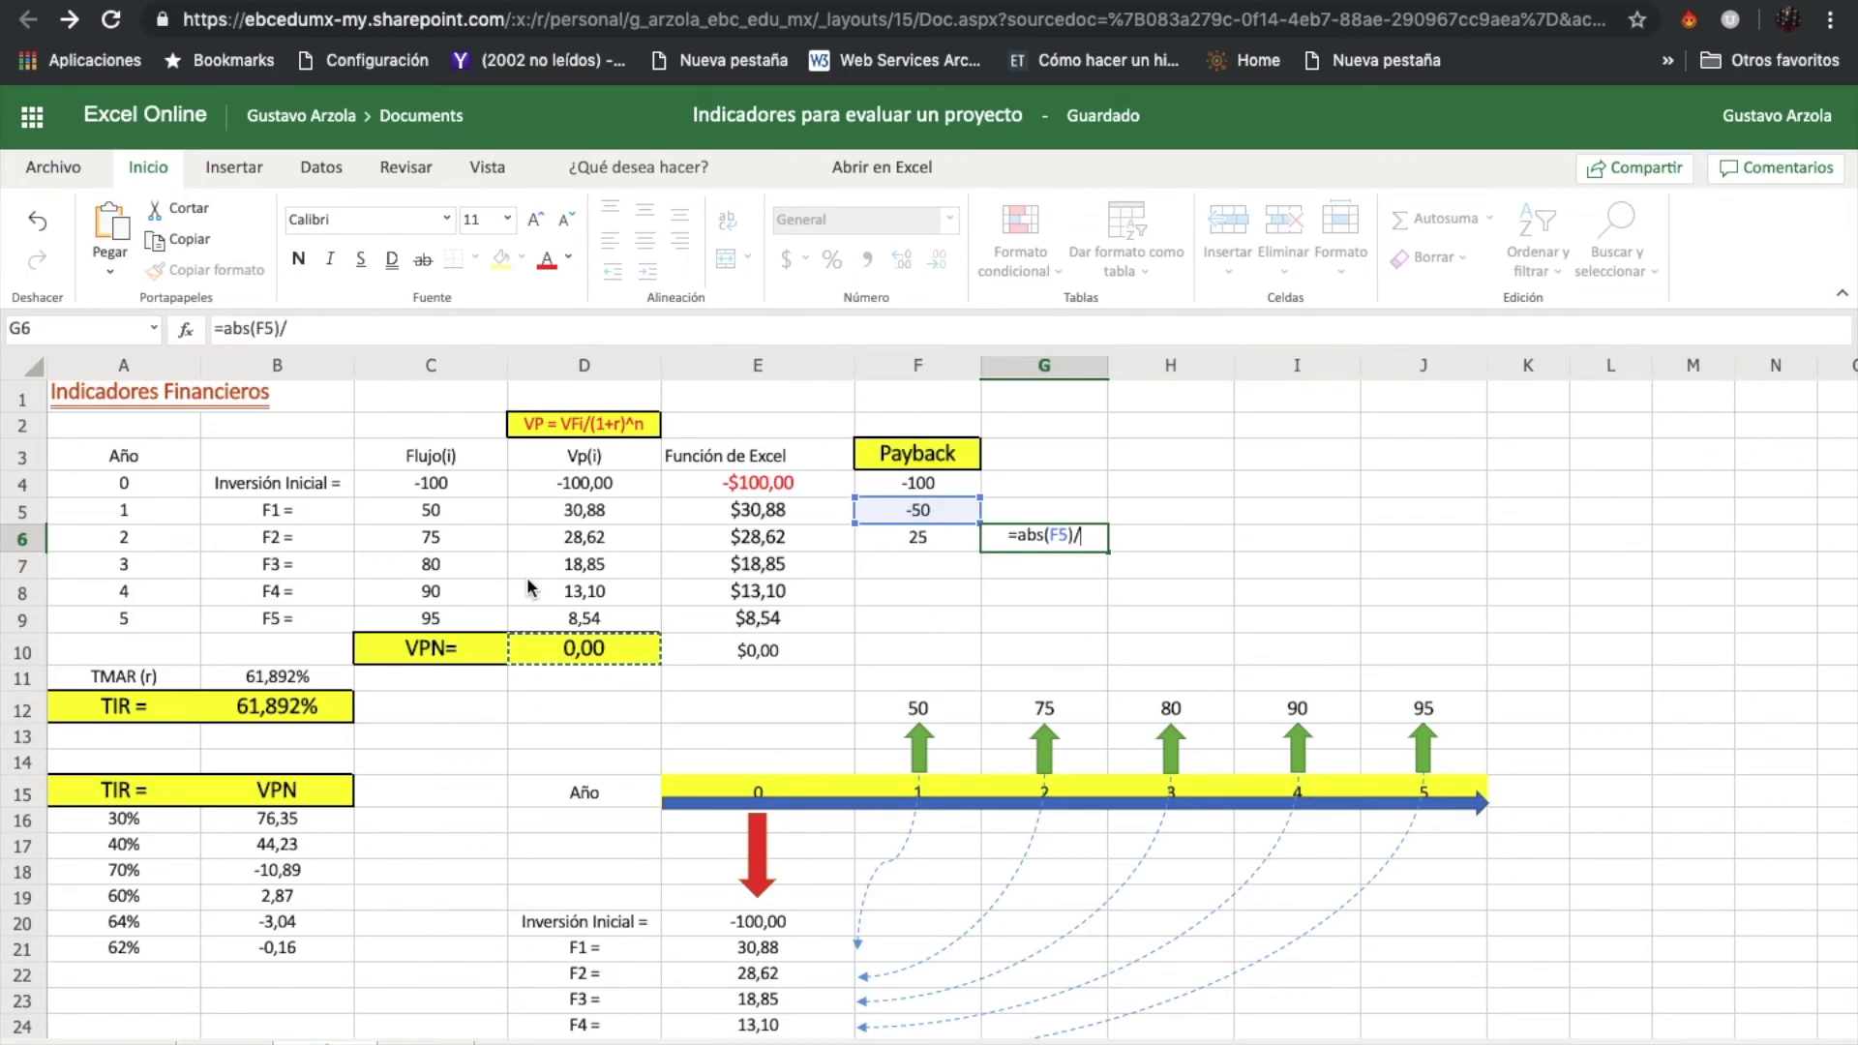
click(445, 537)
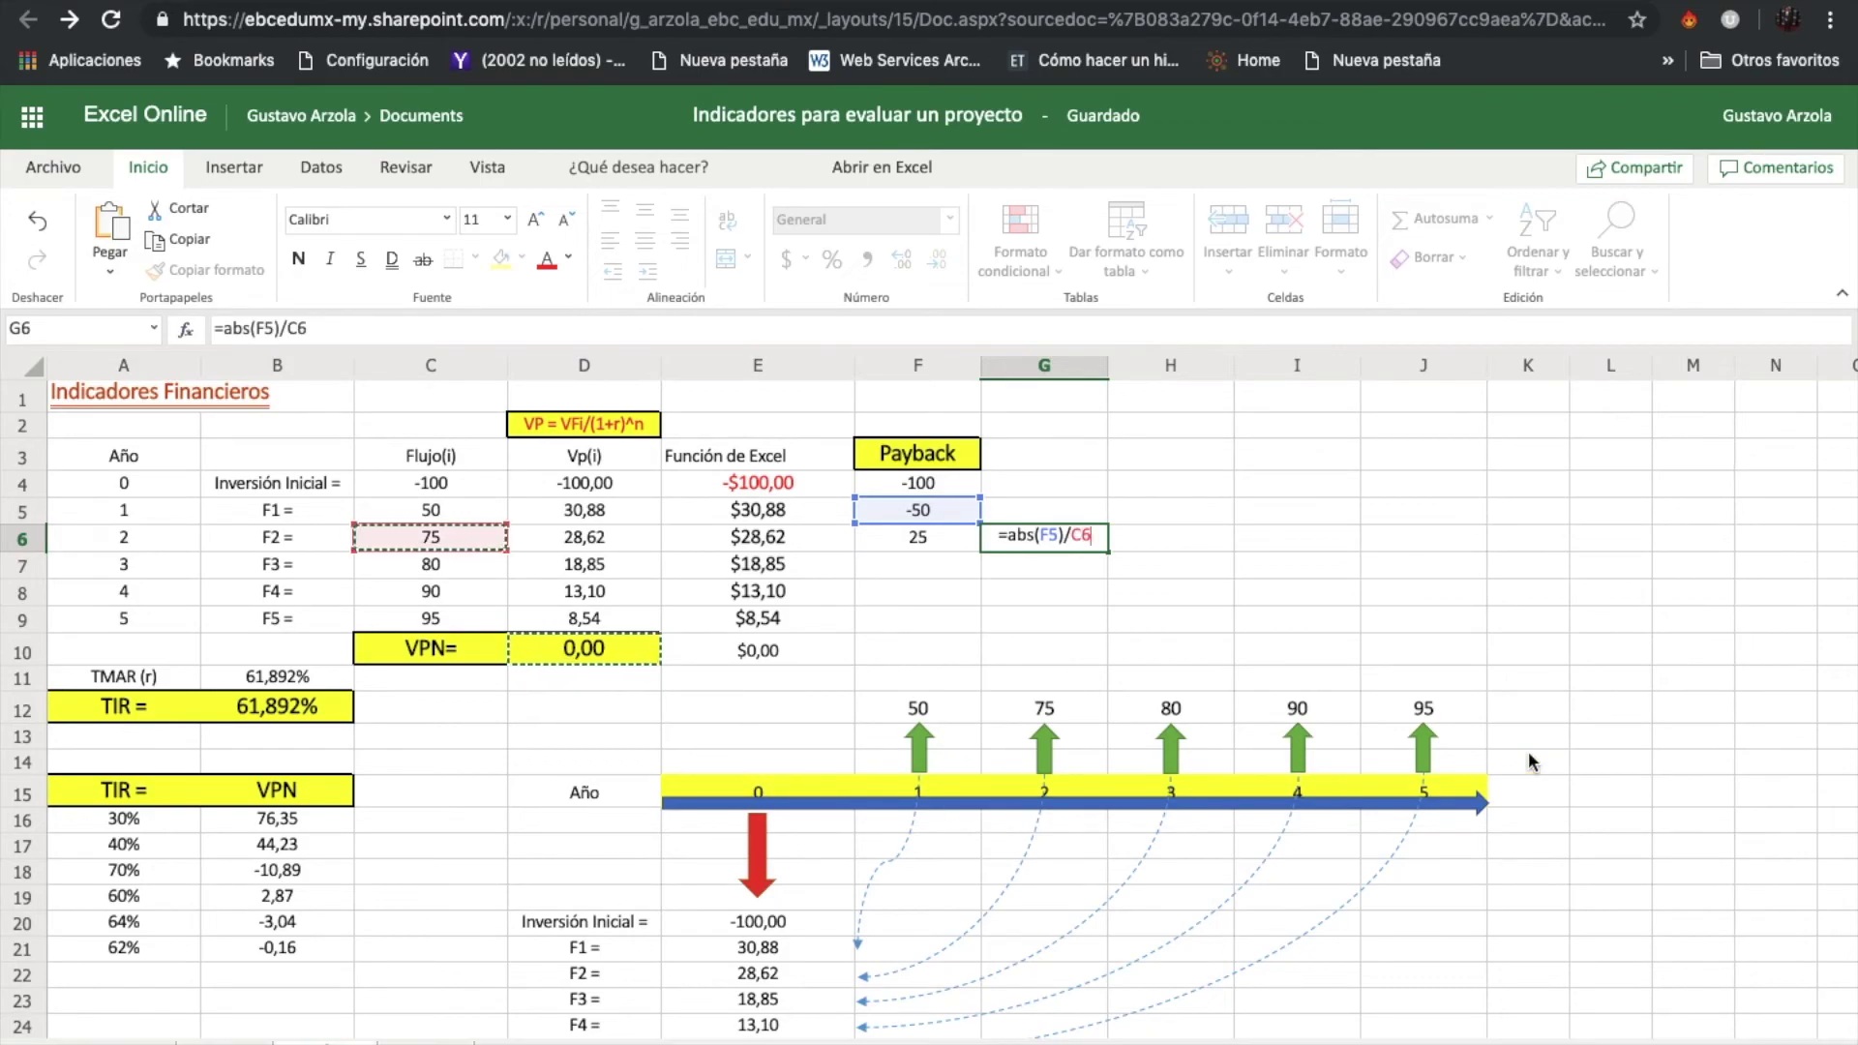
Step: Convert the second-year flow to a monthly amount within the G6 formula, completing it as =abs(F5)/(C6/12)
text(/12)
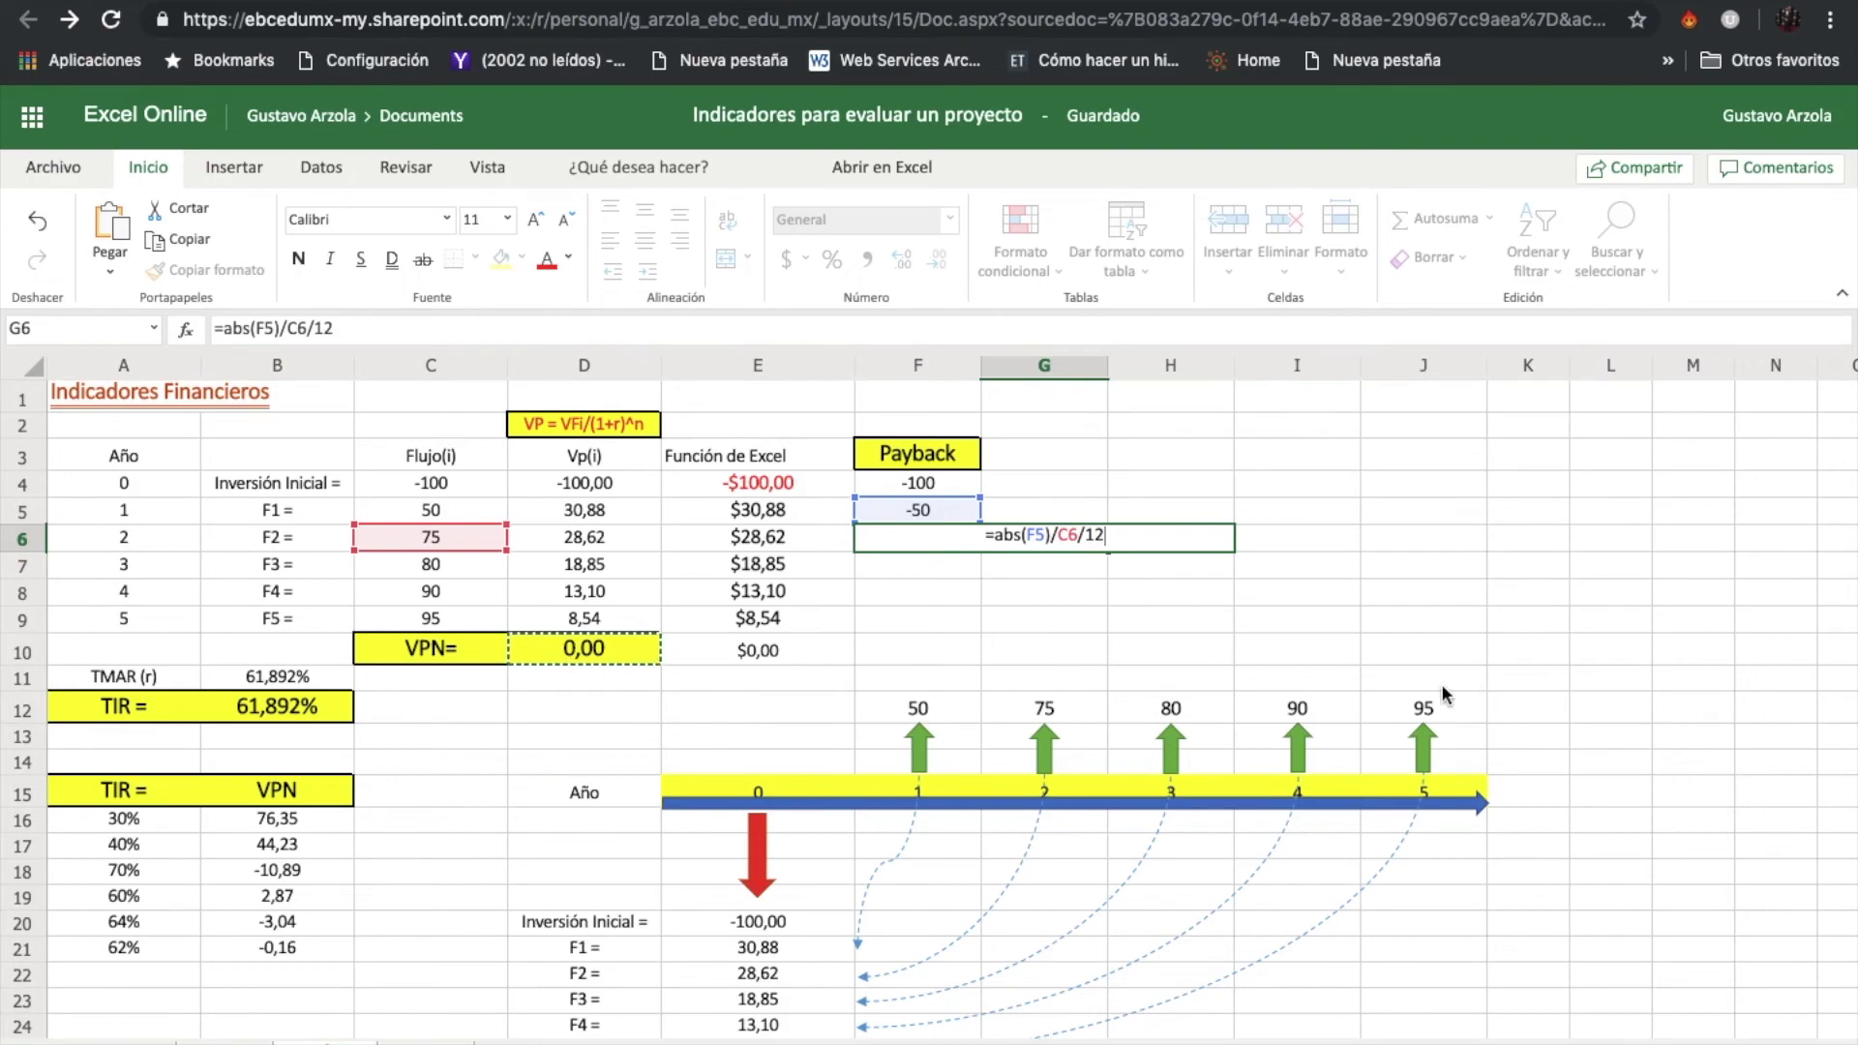
click(1081, 547)
text(()
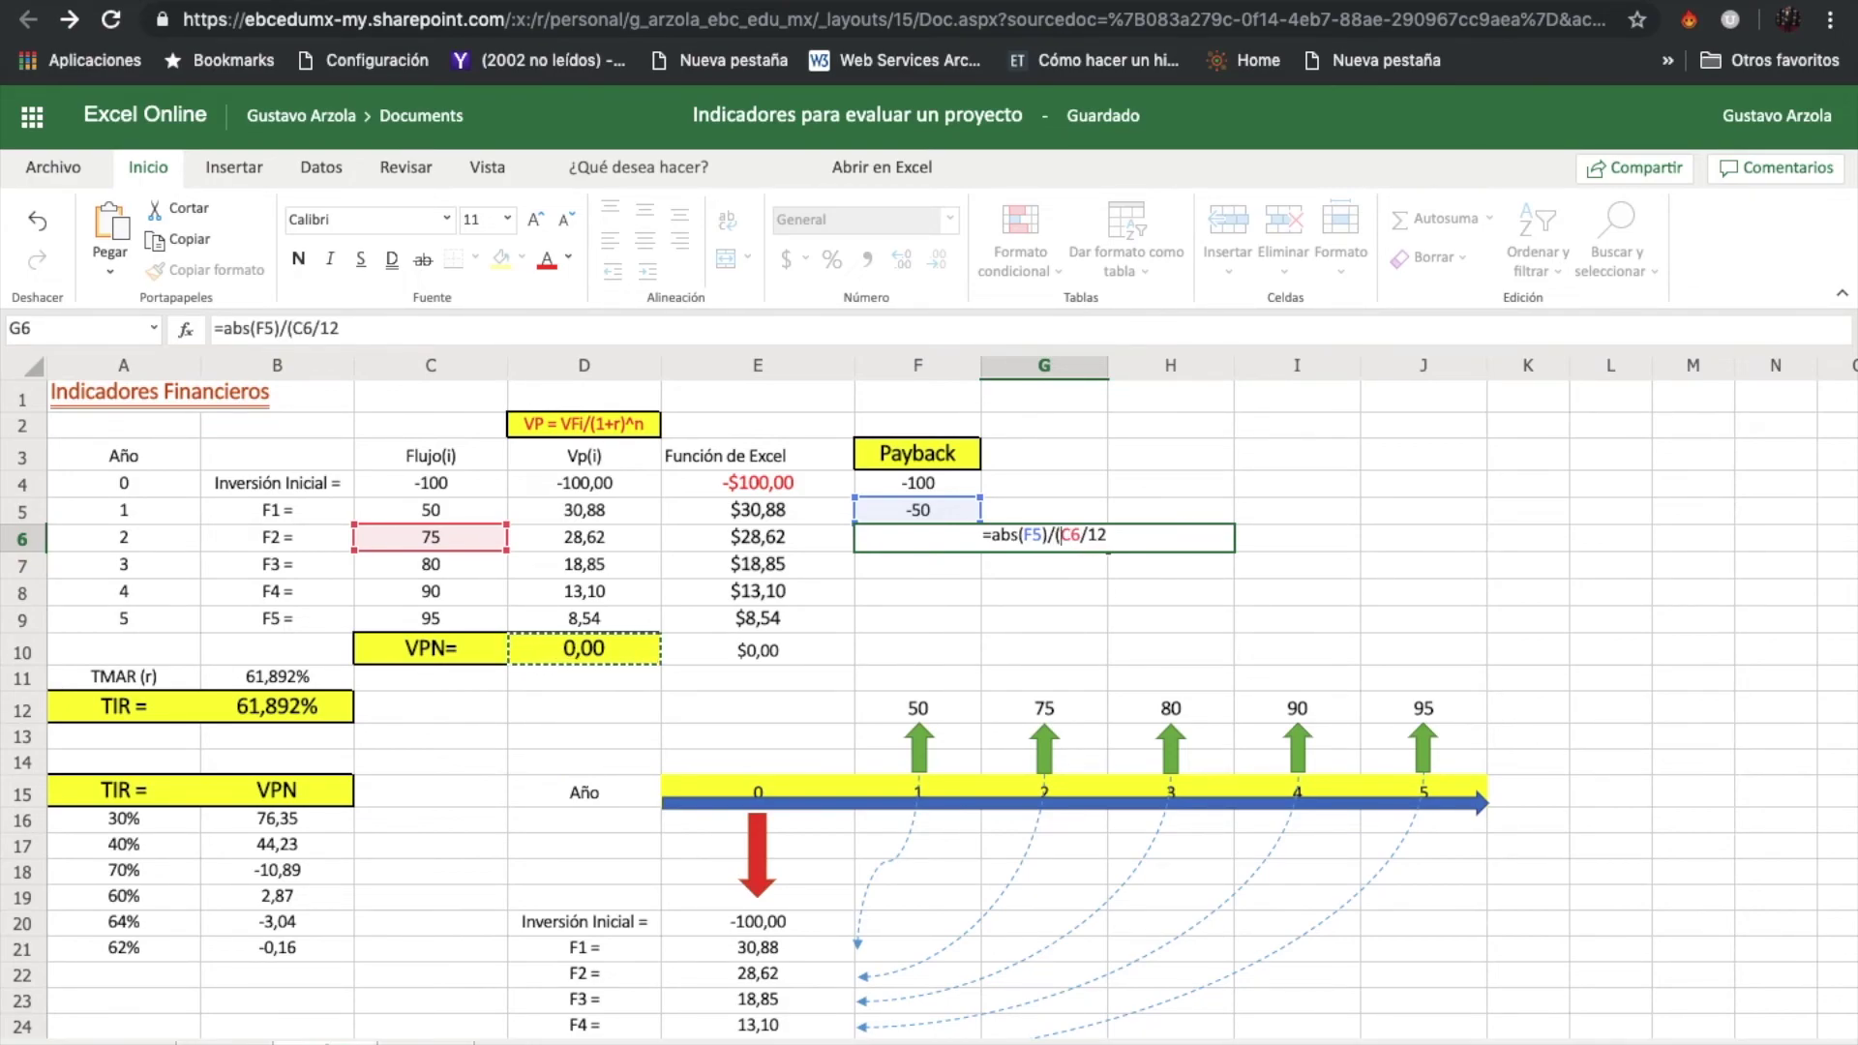
click(1108, 538)
text())
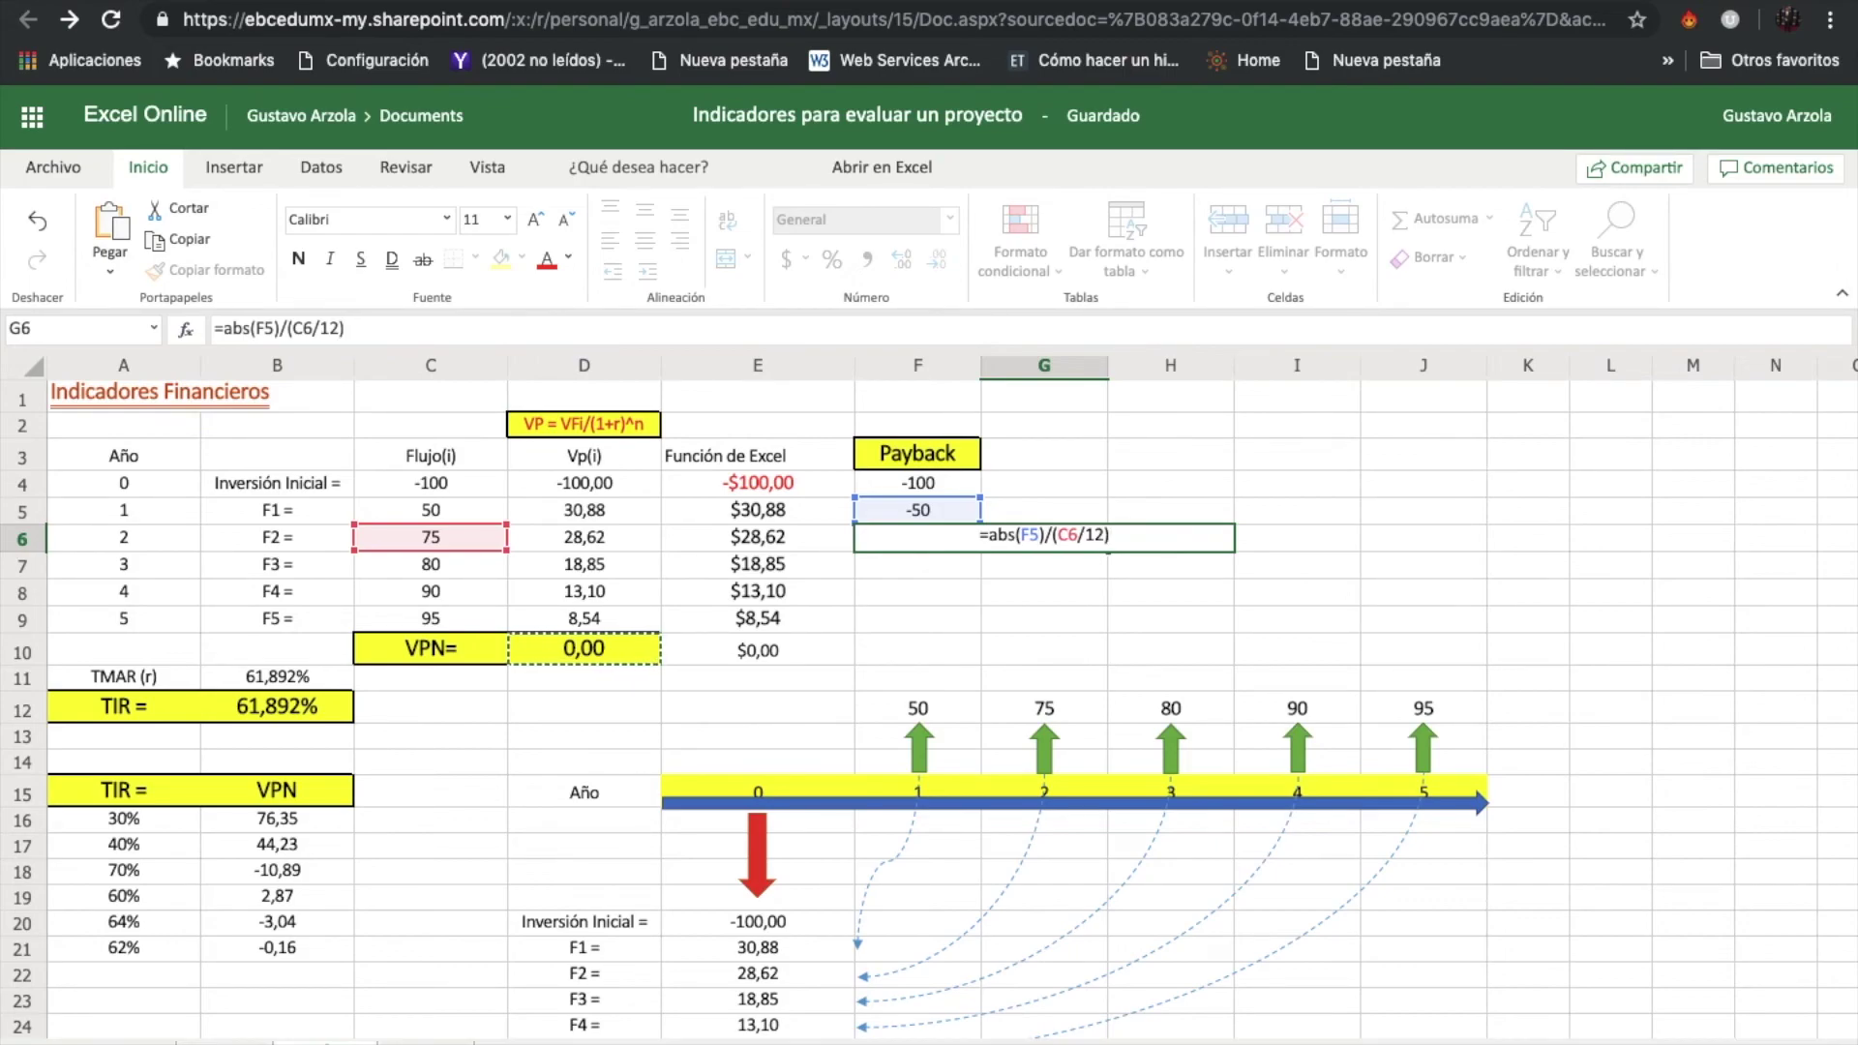
key(Return)
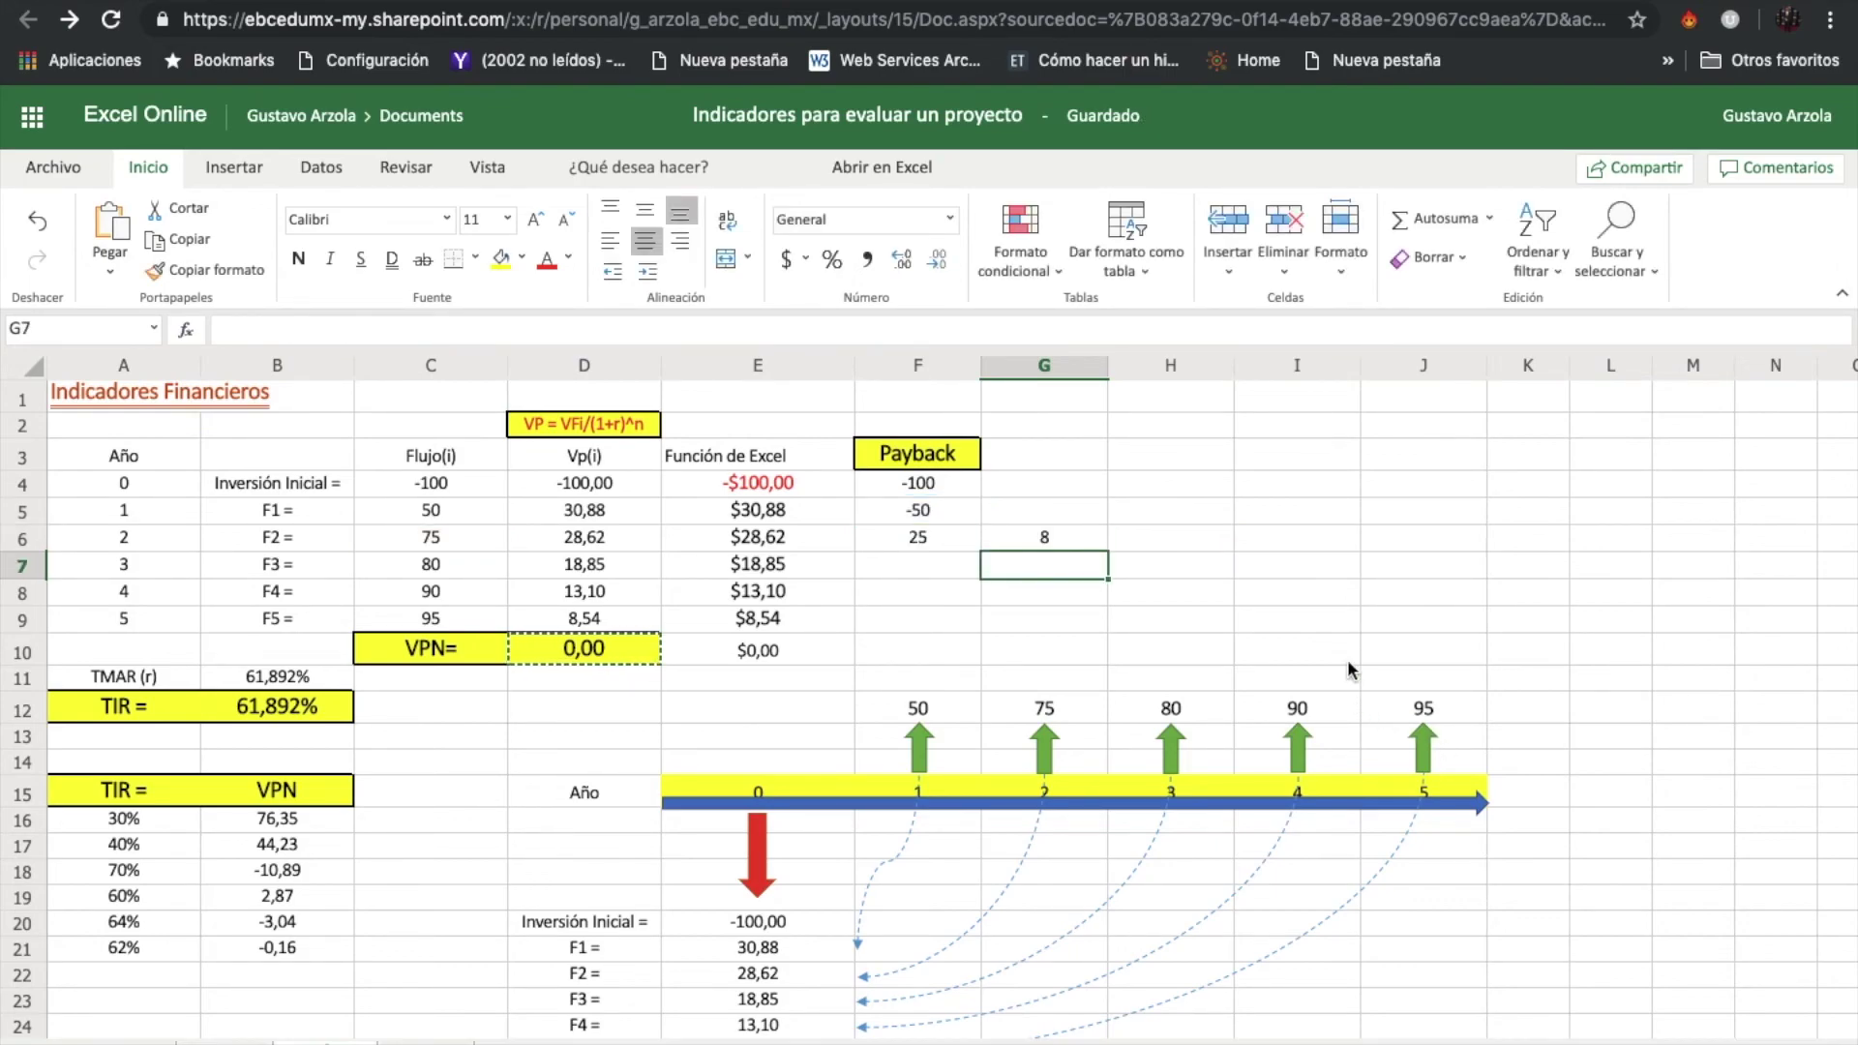
Step: Examine the months formula in G6, the Payback balances, the VPN and TIR tables and the cash-flow timeline at a larger zoom
click(1042, 539)
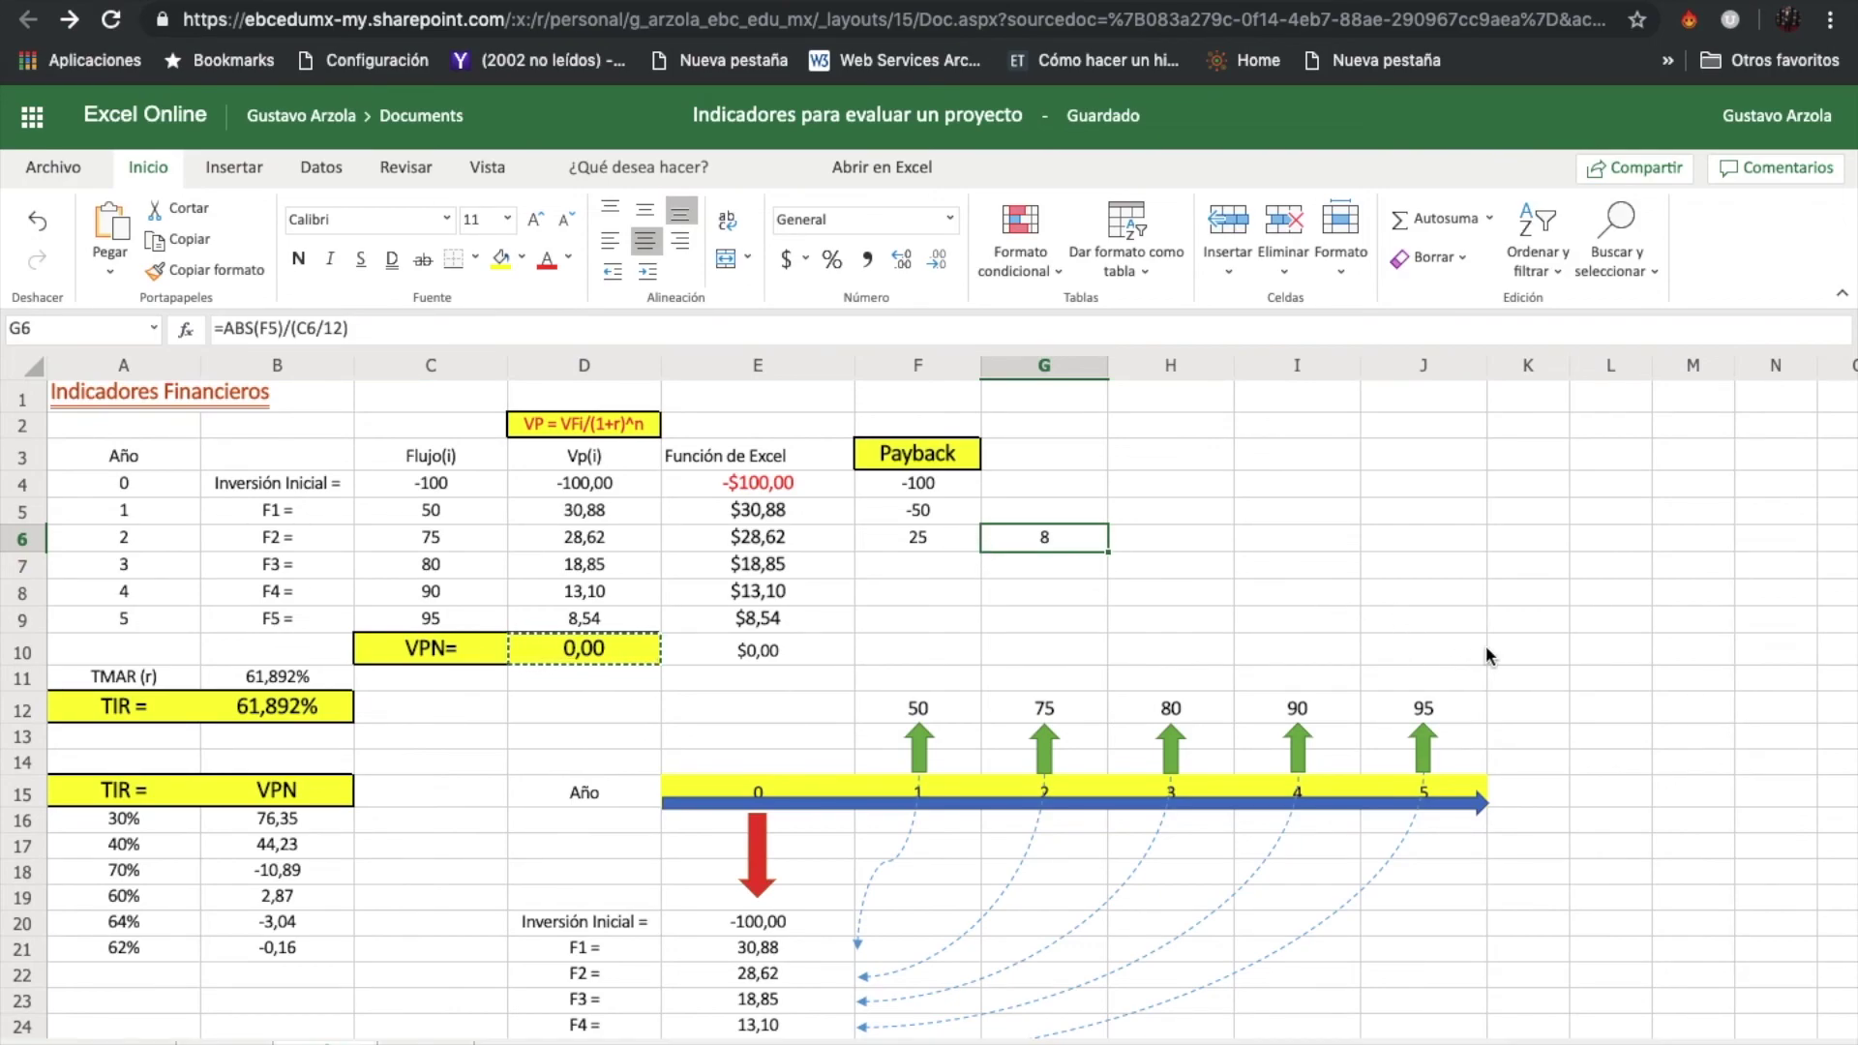
scroll(1495, 612, down, 2)
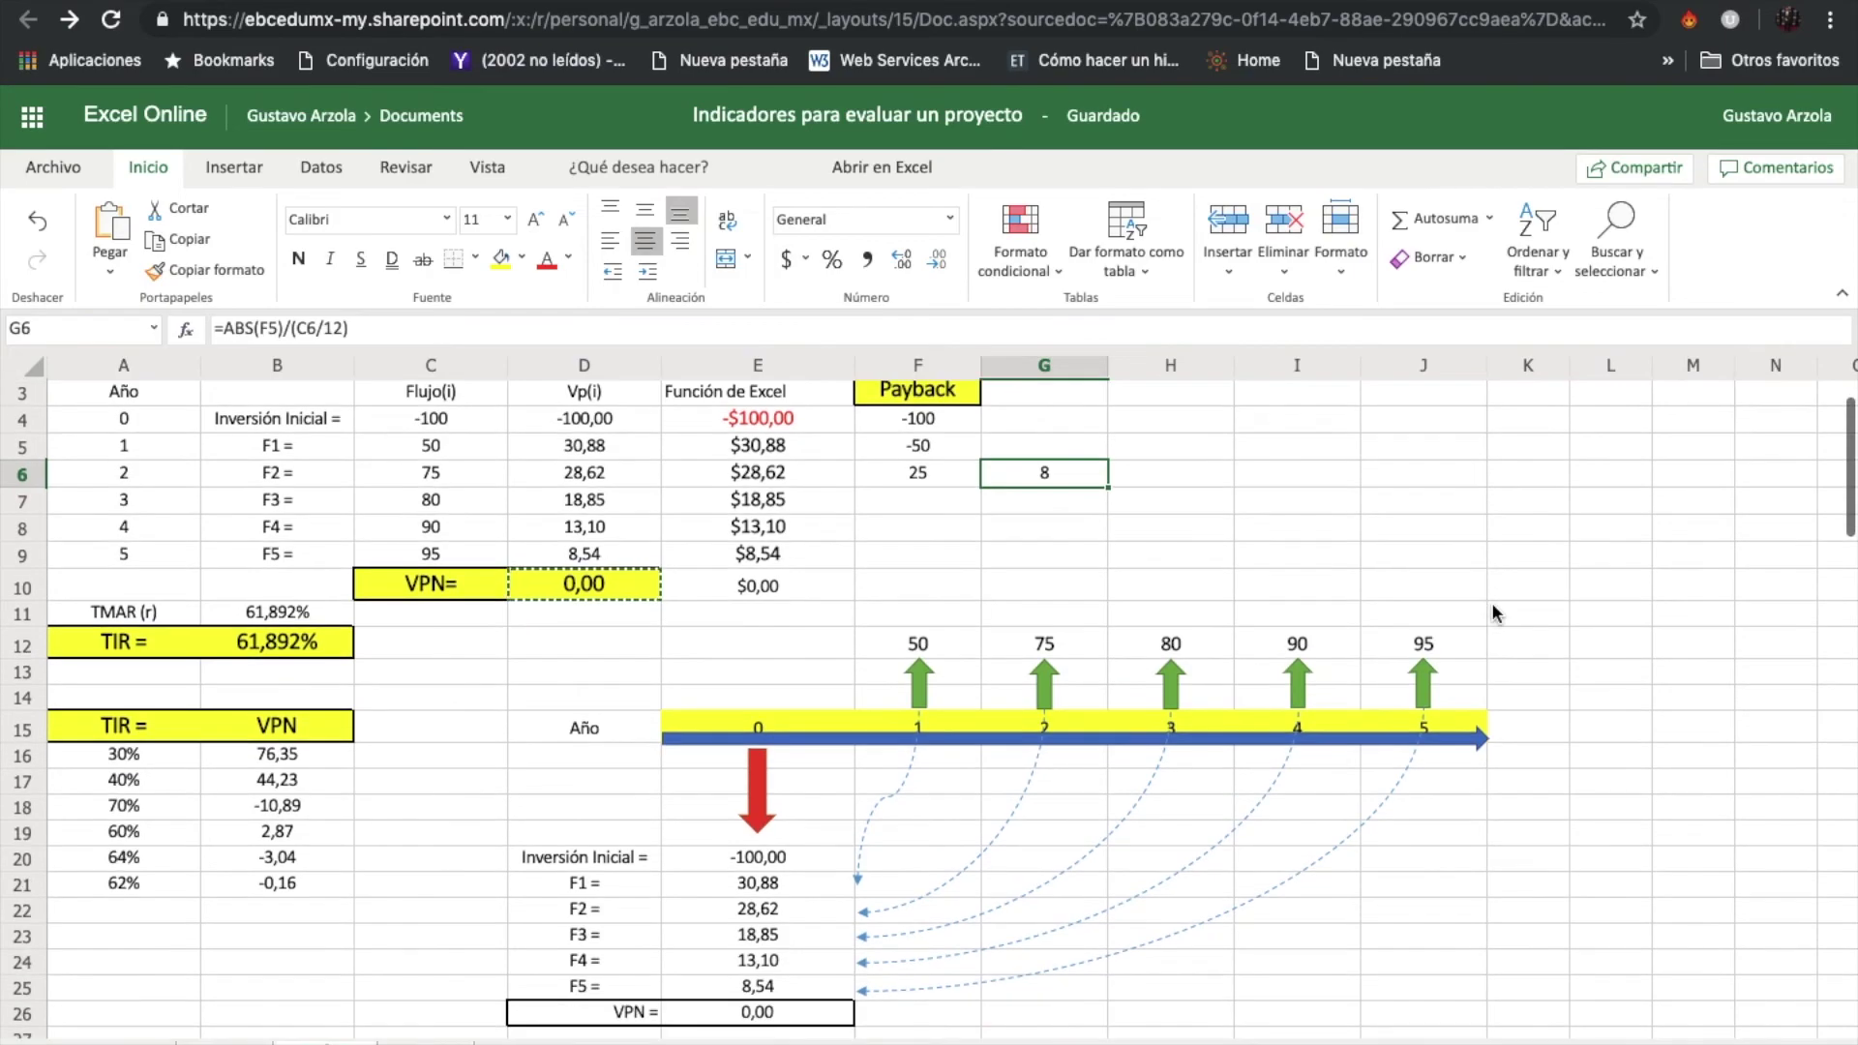
scroll(1495, 612, up, 2)
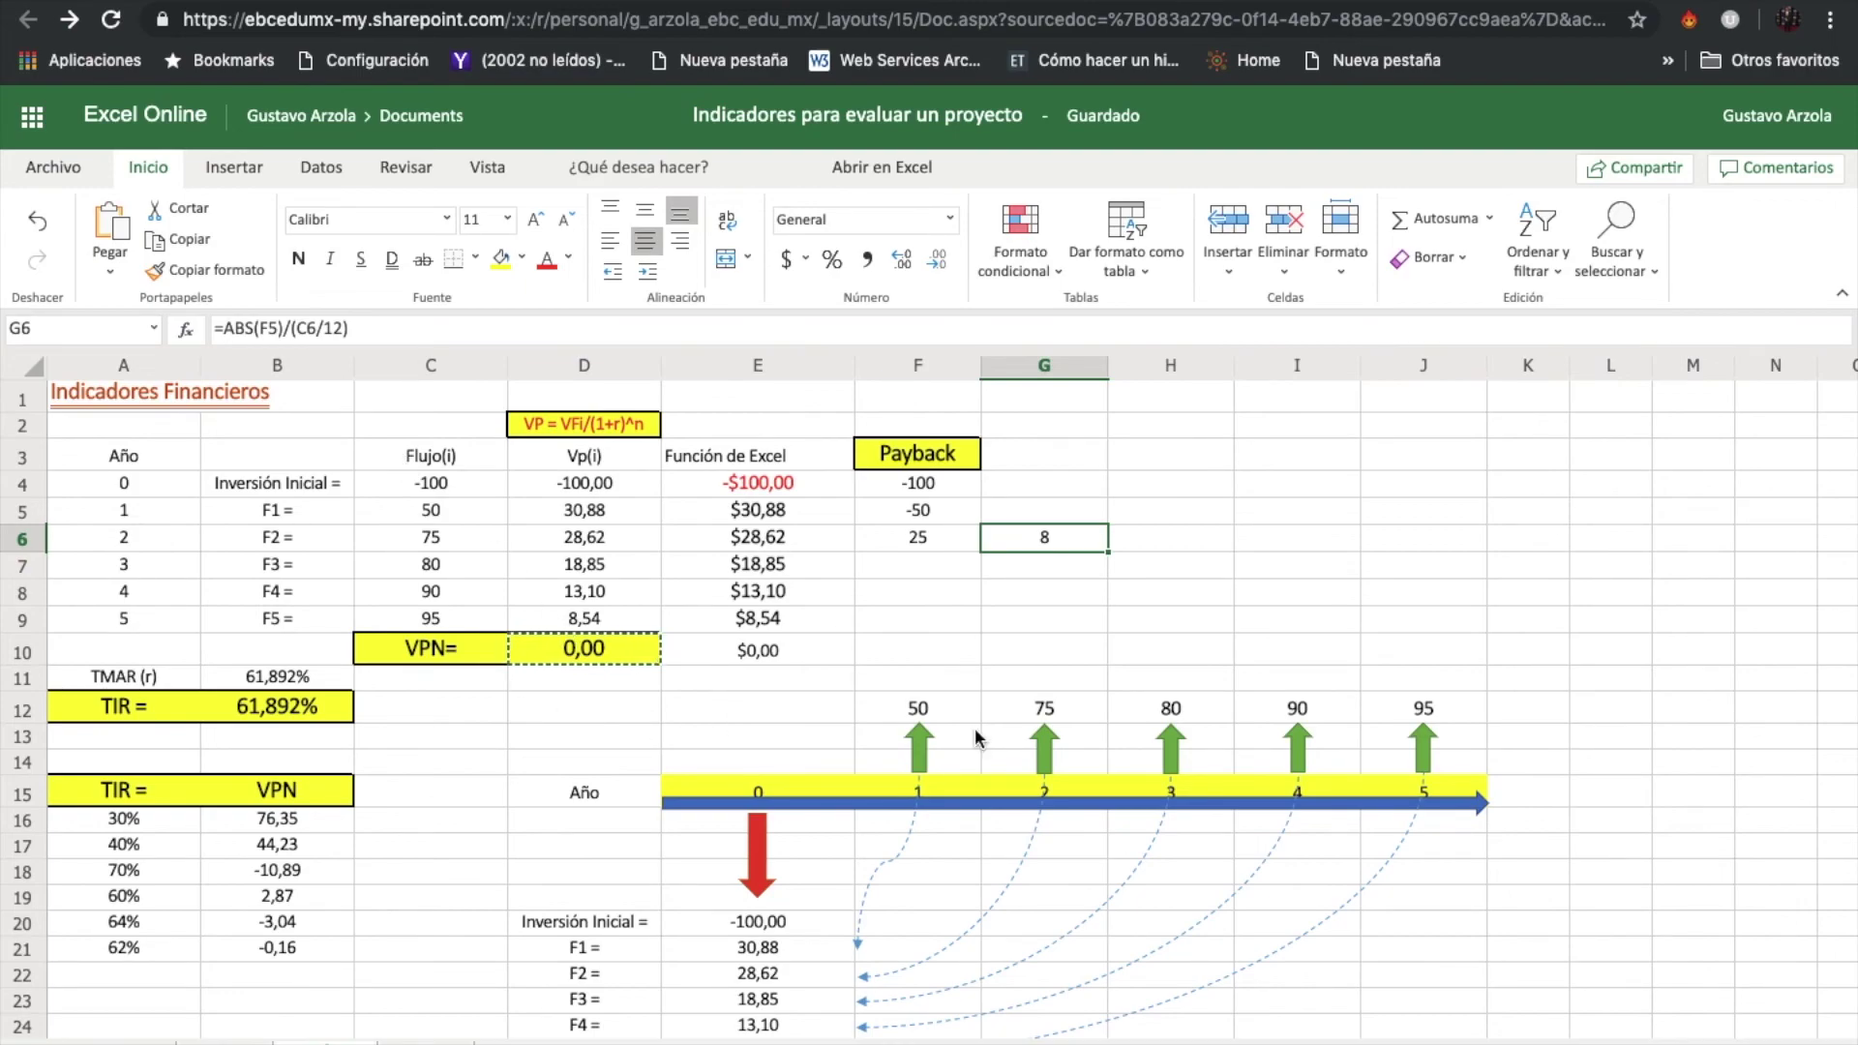
scroll(974, 731, down, 1)
scroll(977, 731, down, 5)
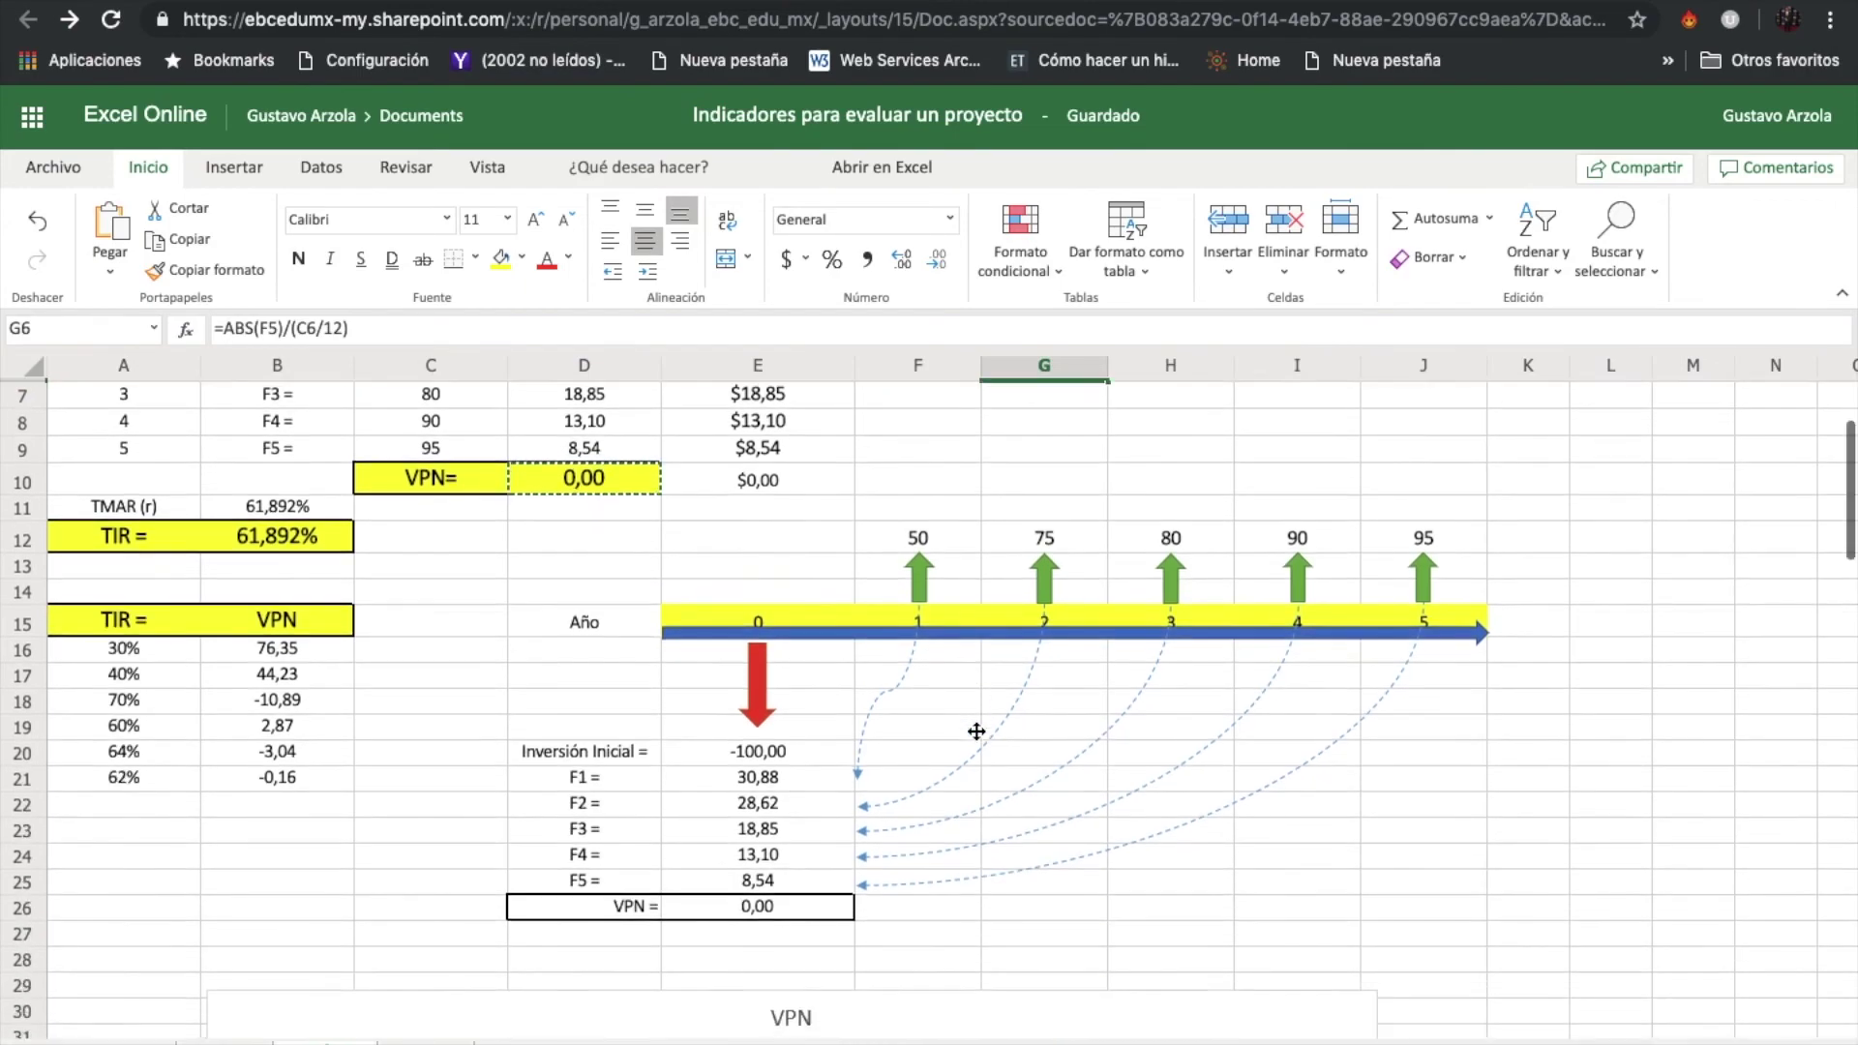
ctrl+scroll(976, 731, up, 3)
ctrl+scroll(976, 731, up, 2)
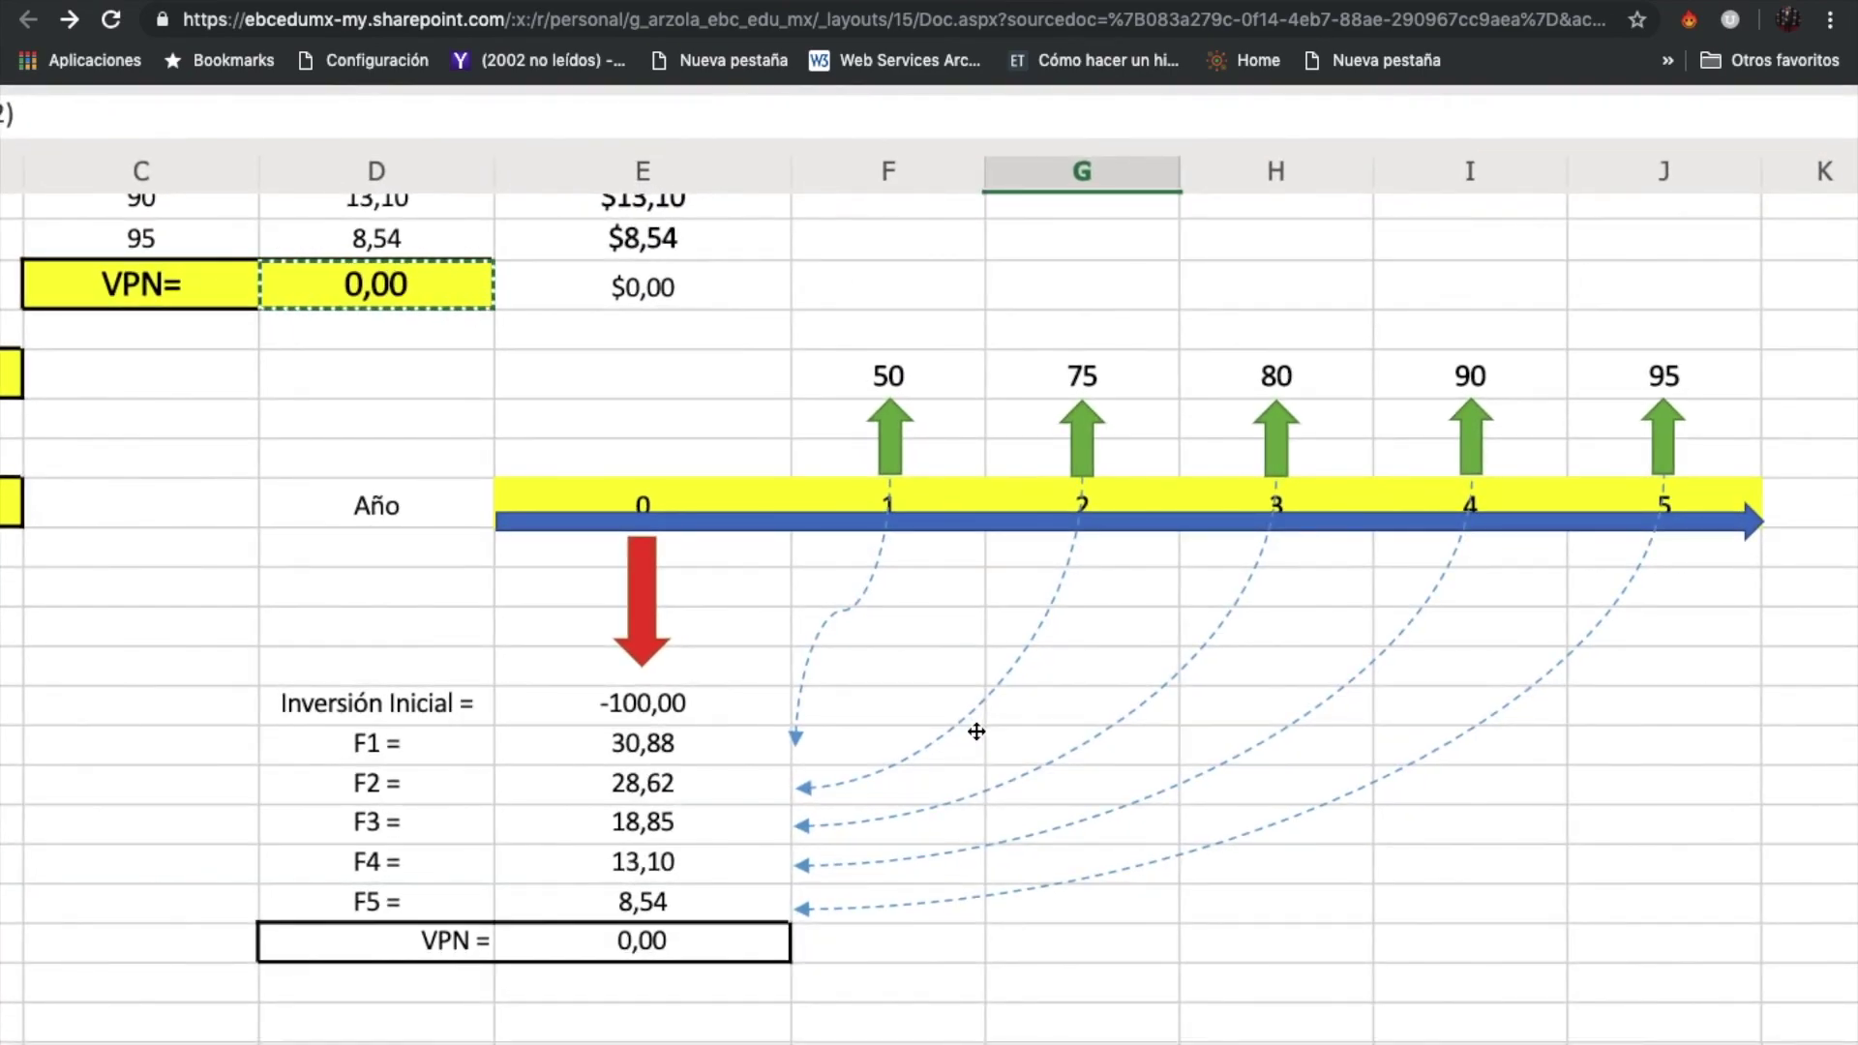
scroll(790, 720, left, 5)
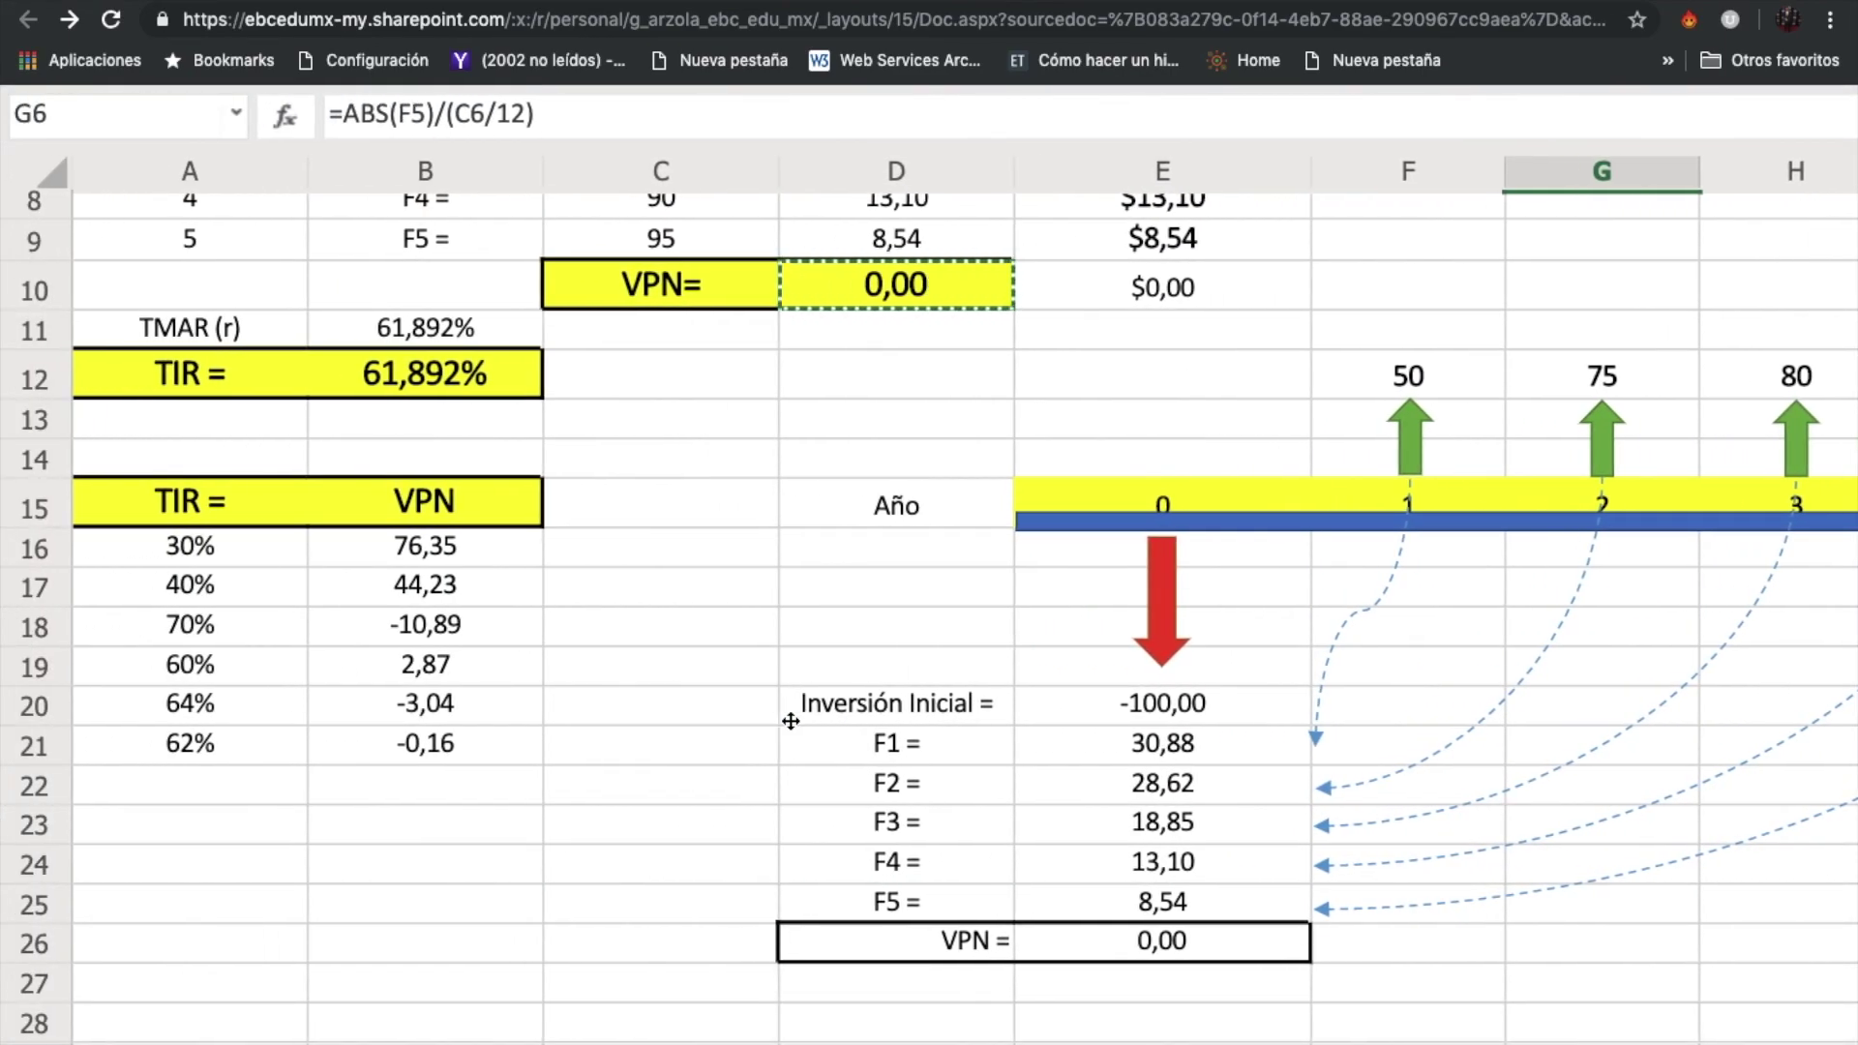
scroll(791, 721, right, 6)
scroll(791, 721, up, 4)
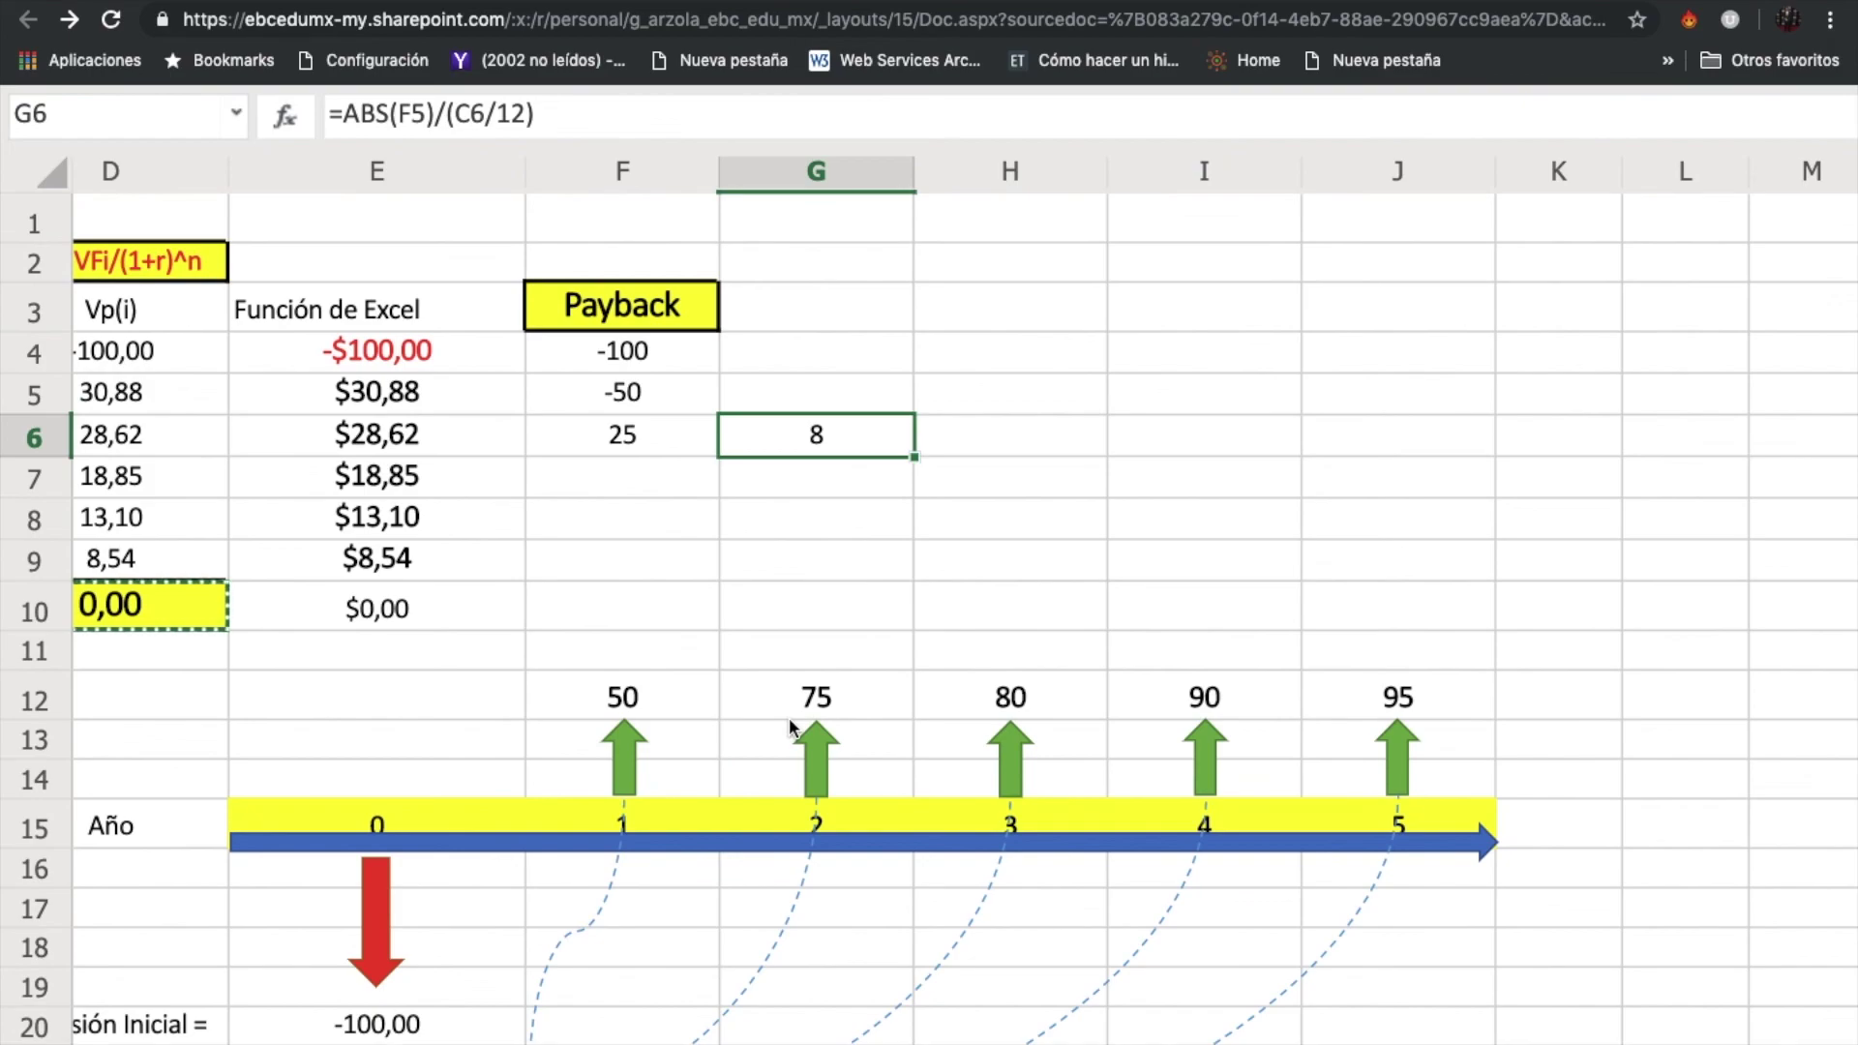
scroll(622, 548, left, 5)
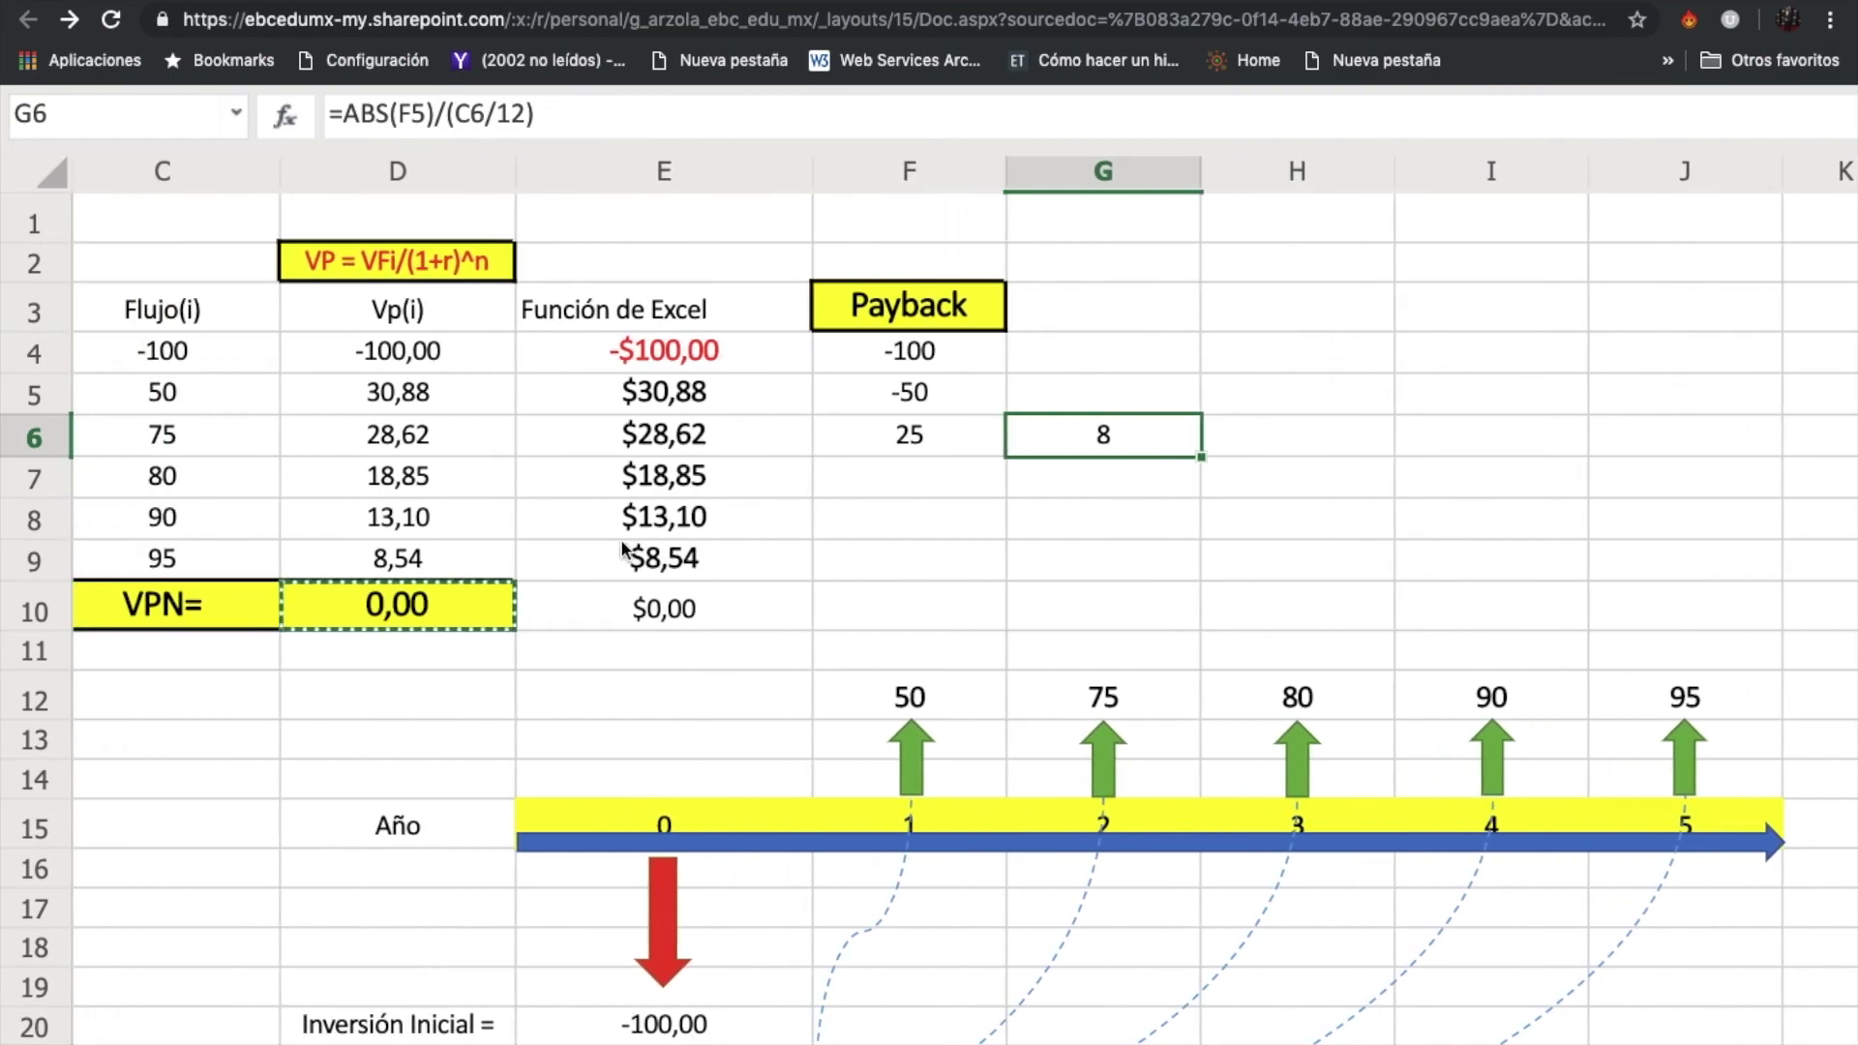